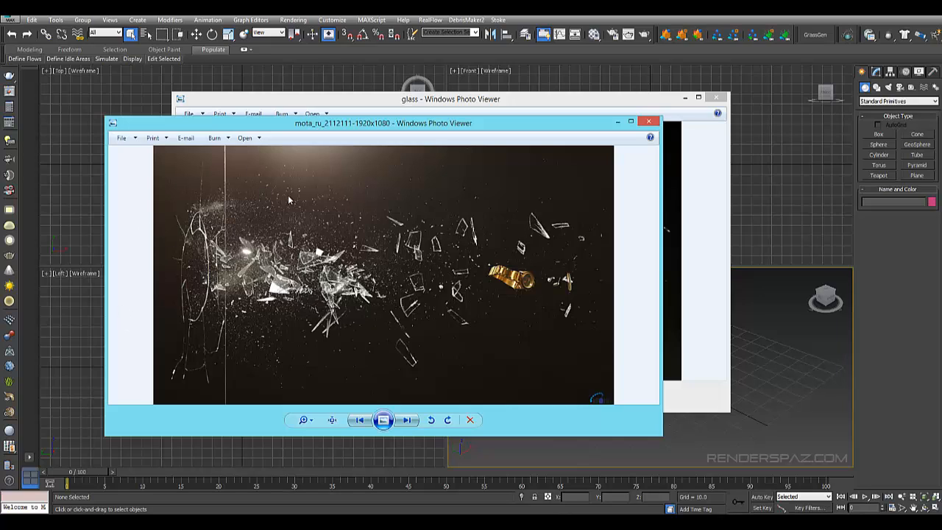
Review the two shattered-glass reference photos and clear them away from the 3D workspace
left_click_drag(421, 125, 941, 77)
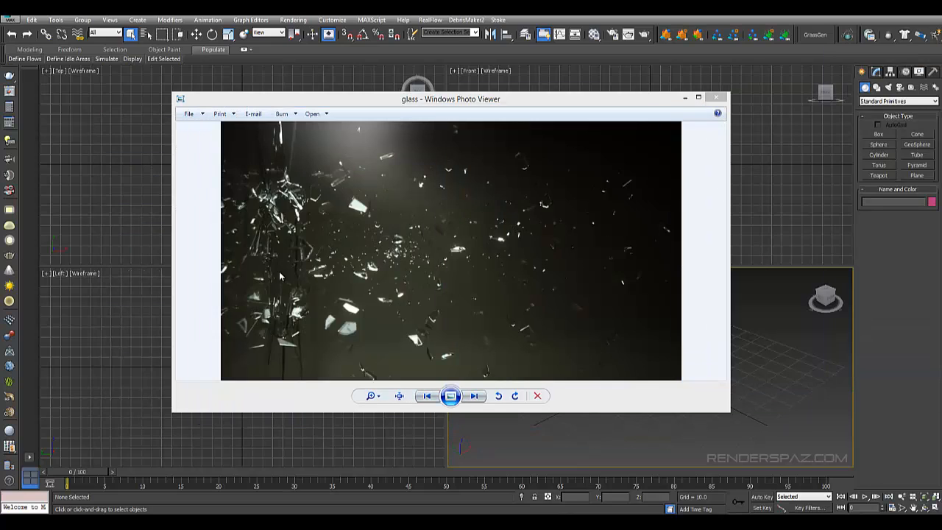
left_click(430, 236)
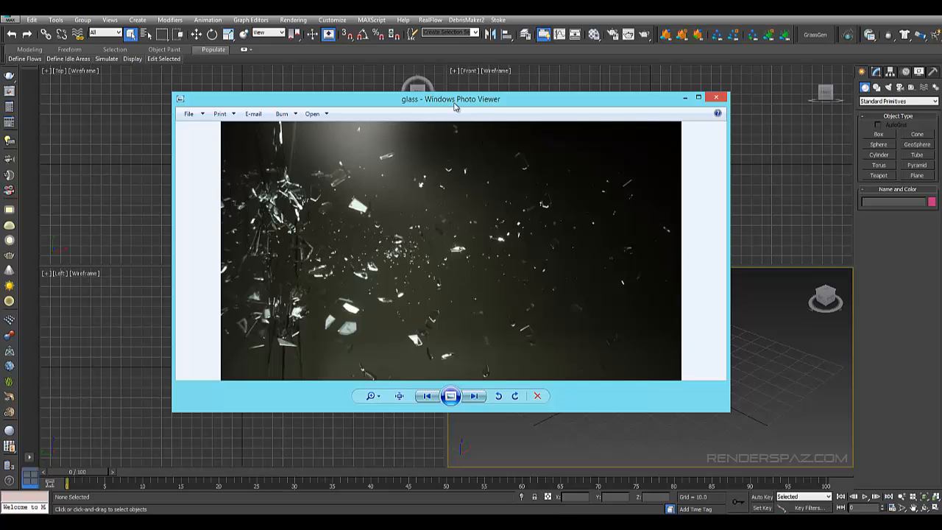
left_click_drag(454, 106, 412, 124)
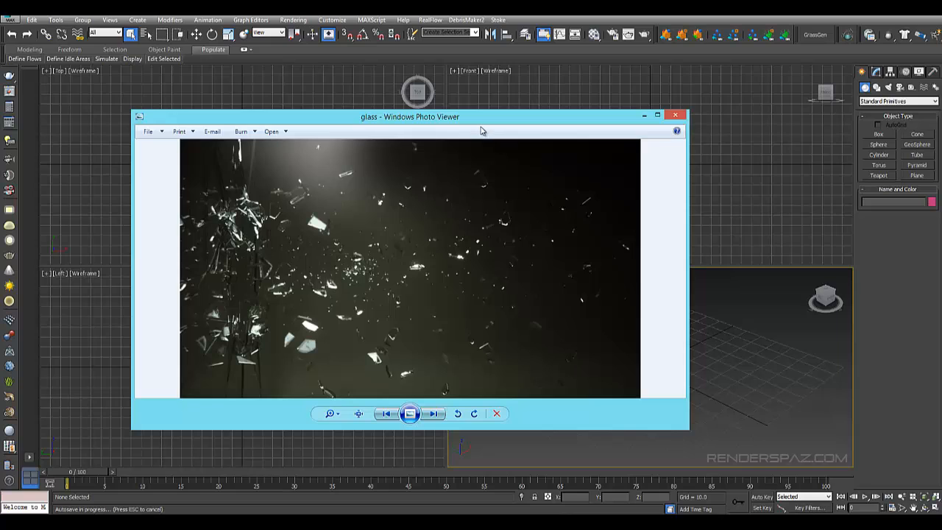
left_click_drag(479, 123, 941, 143)
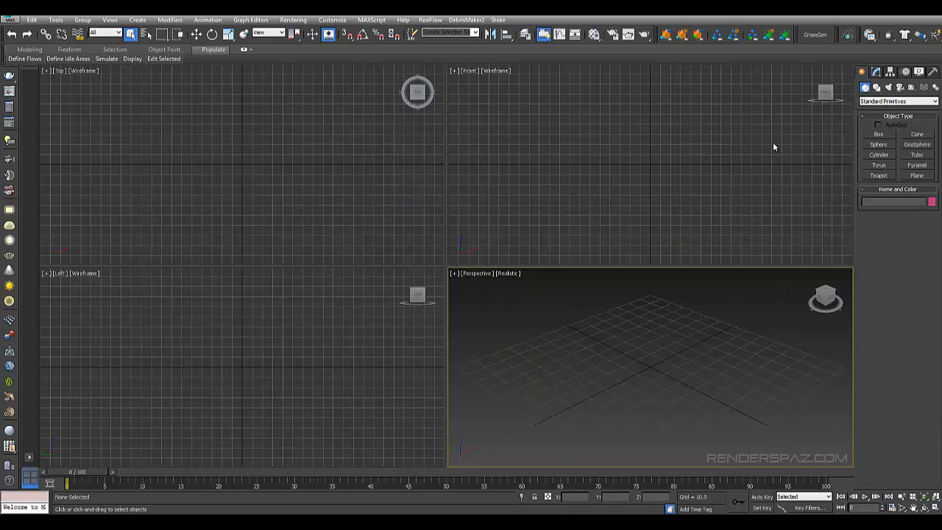
Create a flat box about 2 units thick on the ground grid and set its length and width to 200
left_click(878, 135)
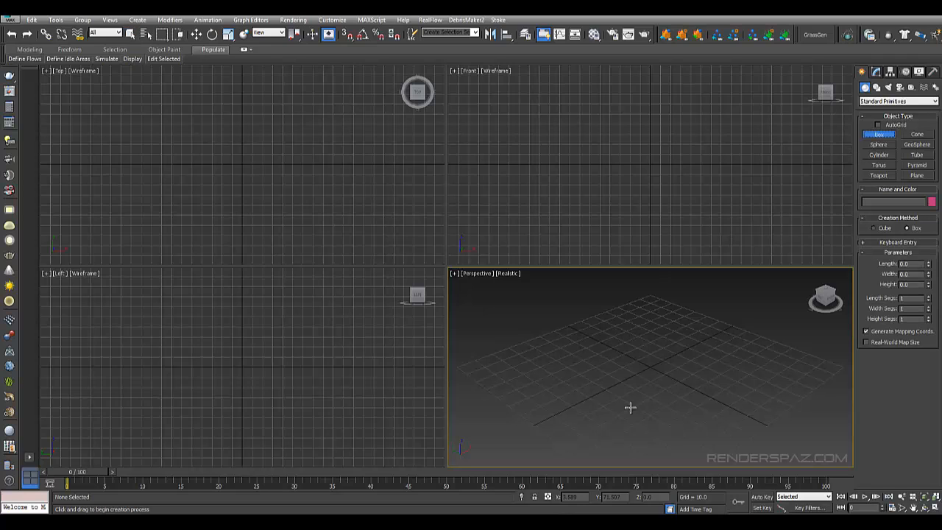
middle_click_drag(629, 405, 553, 368)
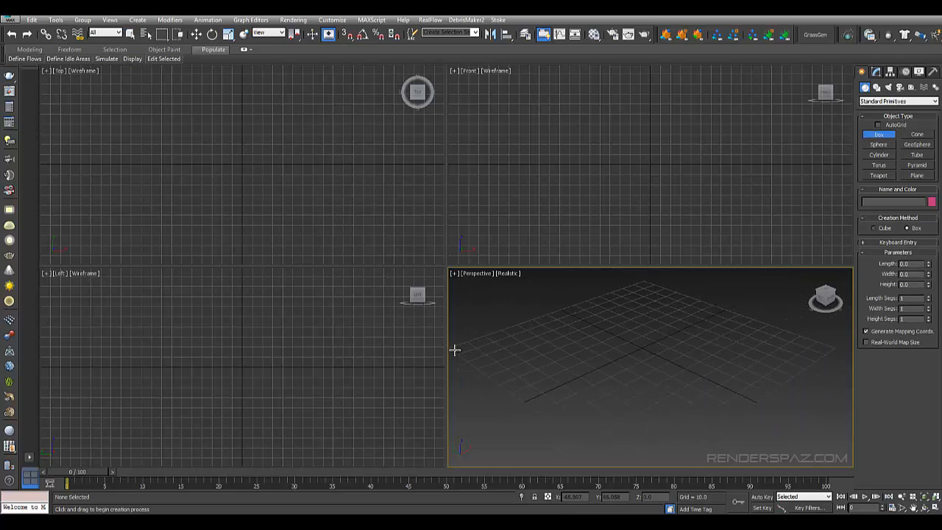
left_click_drag(454, 349, 834, 350)
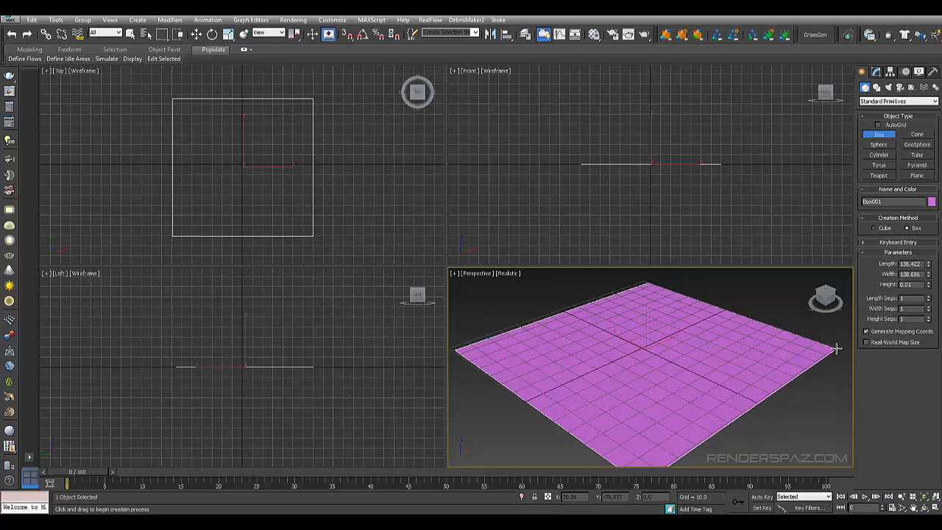
left_click(834, 351)
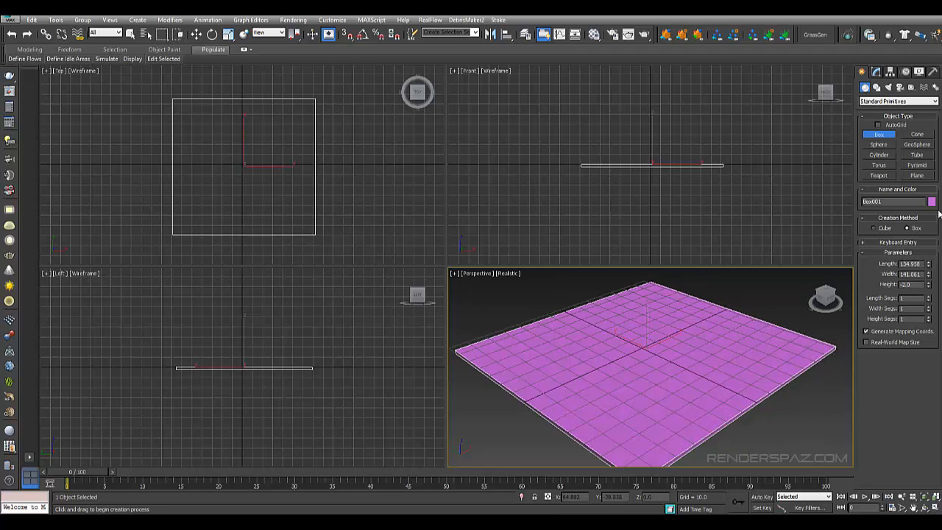
left_click_drag(922, 265, 690, 275)
type("200")
key("Tab")
type("200")
key("Return")
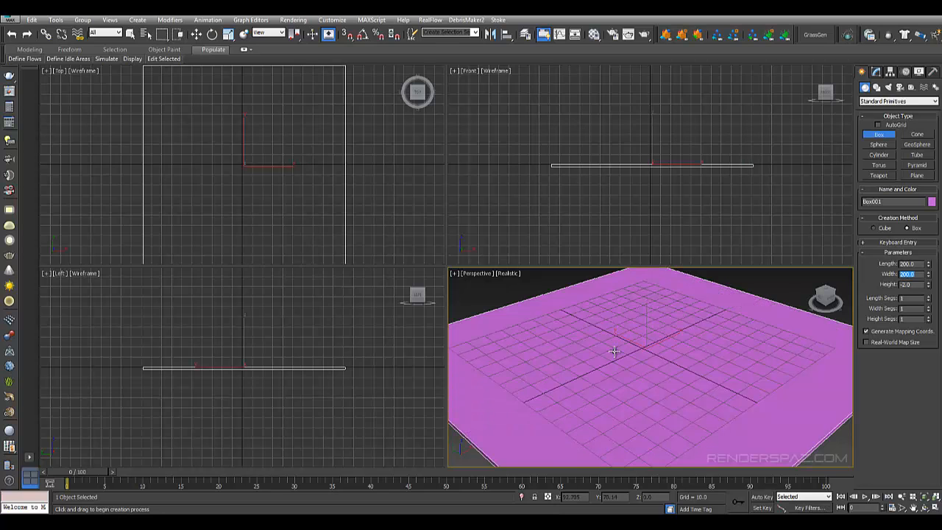
Maximize the perspective view and rename the flat box Floor
scroll(613, 351, "up", 3)
key("alt+w")
scroll(585, 262, "down", 3)
mouse_move(585, 262)
middle_mouse_down("alt")
mouse_move(658, 223)
mouse_move(611, 272)
mouse_move(588, 265)
middle_mouse_up("alt")
left_click(876, 72)
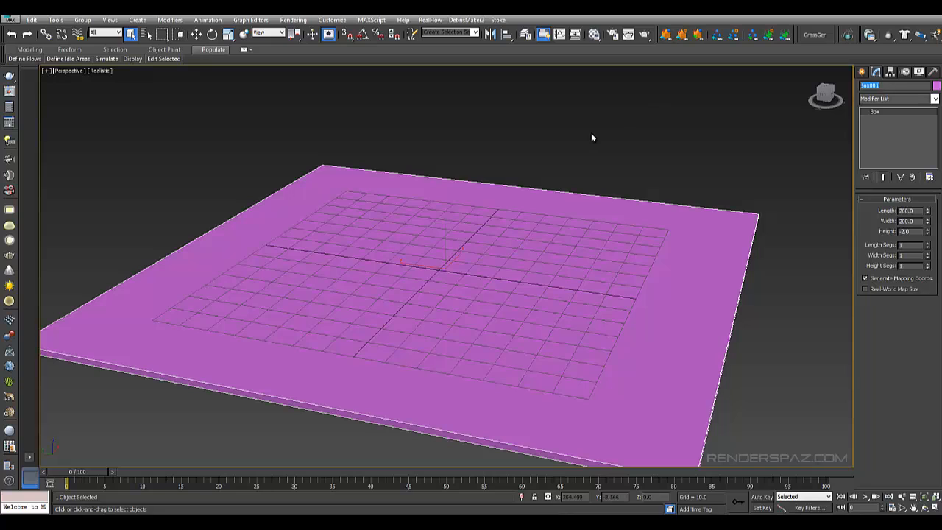
key("BackSpace")
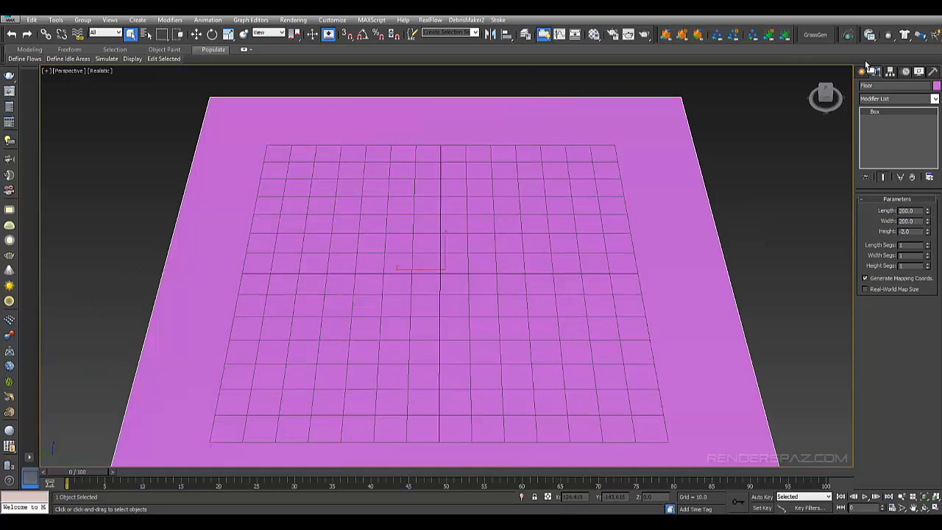
Create a thin upright box about 87 wide and 91 high near one edge of the floor
left_click(842, 80)
left_click(862, 71)
left_click(880, 135)
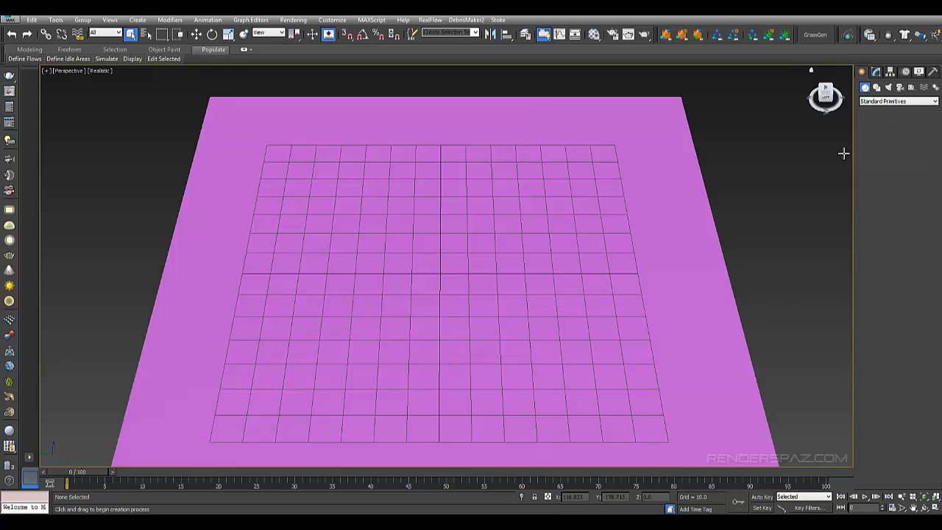
middle_click_drag(202, 254, 264, 228)
left_click_drag(283, 185, 250, 370)
middle_click_drag(401, 234, 603, 221, "alt")
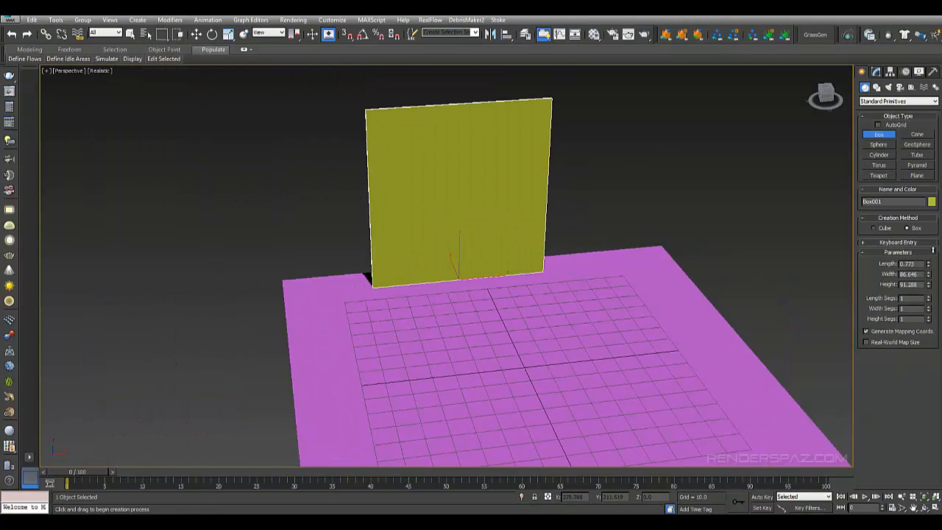
Widen the upright box to about 118 and set its length to 0.15 to make it a thin pane
left_click_drag(931, 278, 930, 257)
middle_click_drag(560, 271, 591, 257, "alt")
scroll(590, 256, "up", 3)
middle_click_drag(681, 262, 710, 265, "alt")
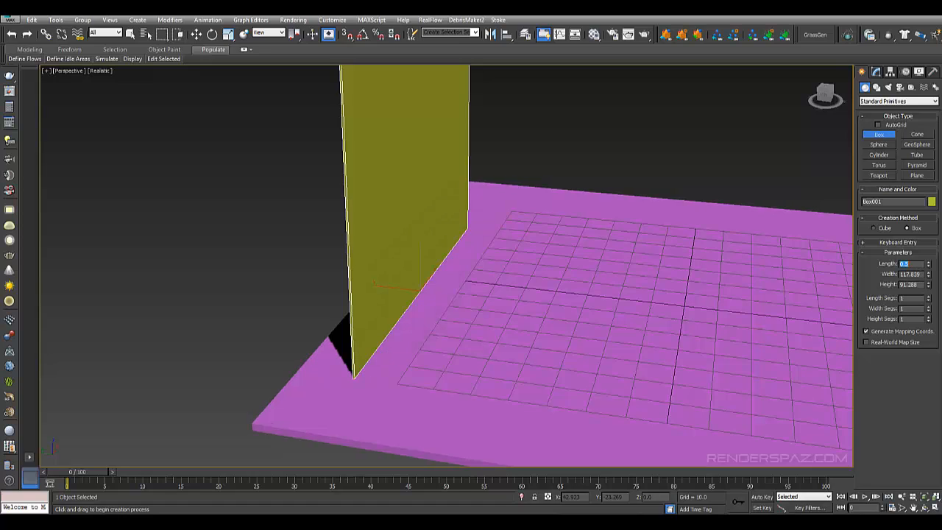
middle_click_drag(606, 257, 591, 232, "alt")
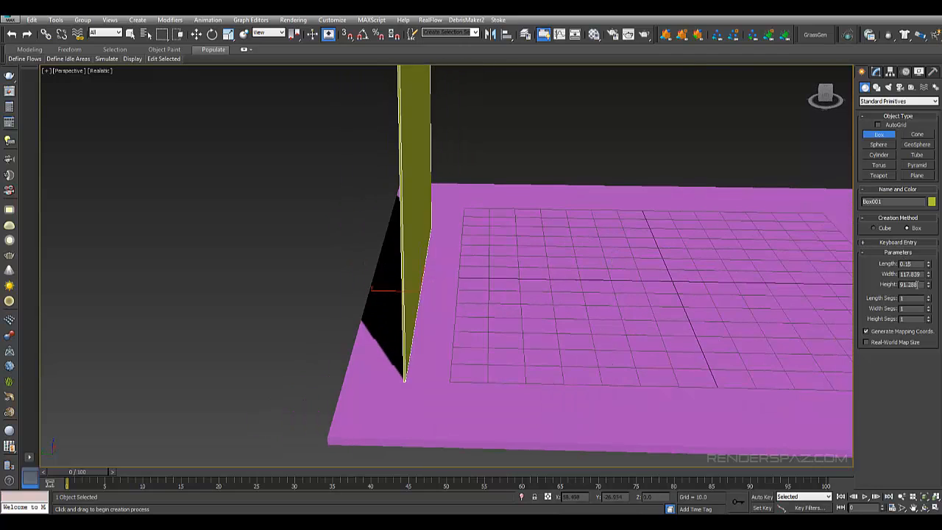
key("Return")
right_click(666, 126)
middle_click_drag(651, 232, 570, 237, "alt")
right_click(658, 106)
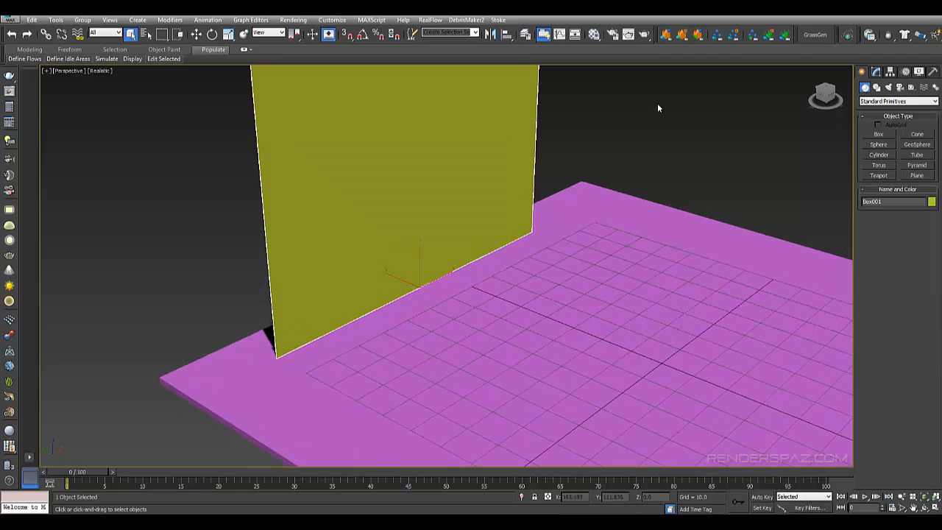
Center the upright pane along the floor's edge by setting its X position to 0
middle_click_drag(678, 141, 412, 210, "alt")
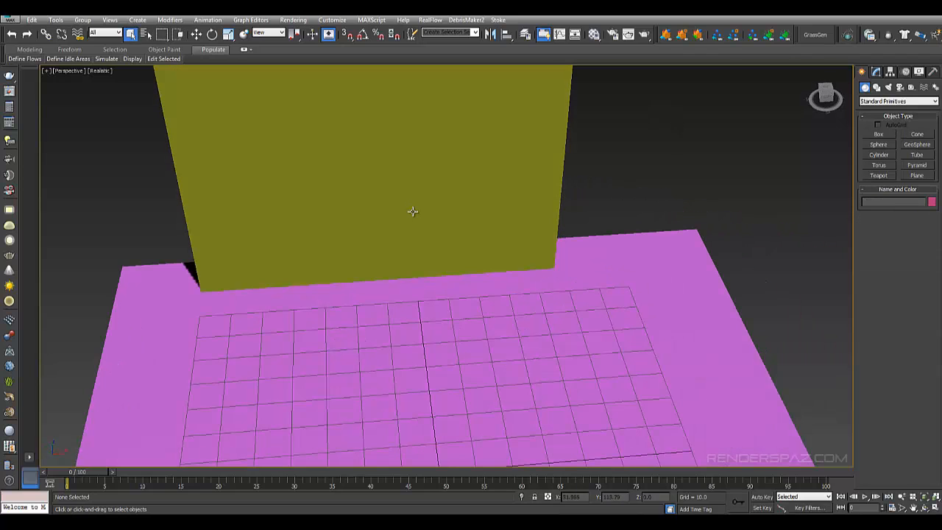
left_click(197, 35)
right_click(593, 499)
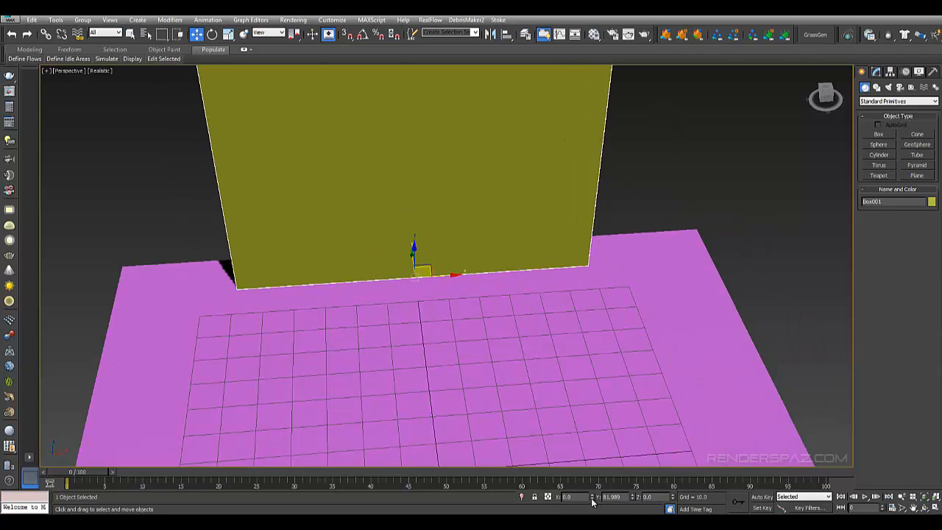
middle_click_drag(594, 305, 353, 248, "alt")
left_click(622, 245)
left_click(354, 250)
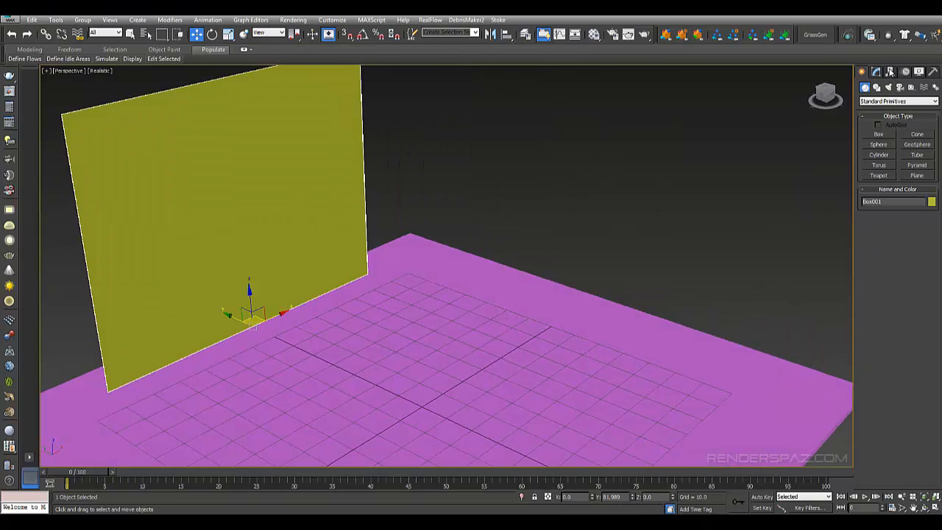
Rename the upright pane GLass and deselect it
left_click(878, 72)
type("GL")
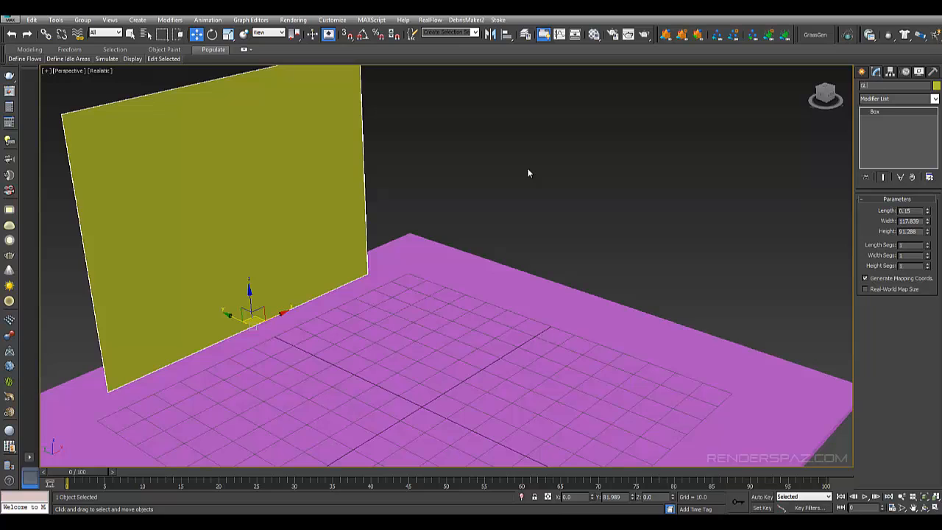
left_click(522, 242)
Select both the pane and the floor and assign them the 01 - Default material
scroll(521, 241, "down", 6)
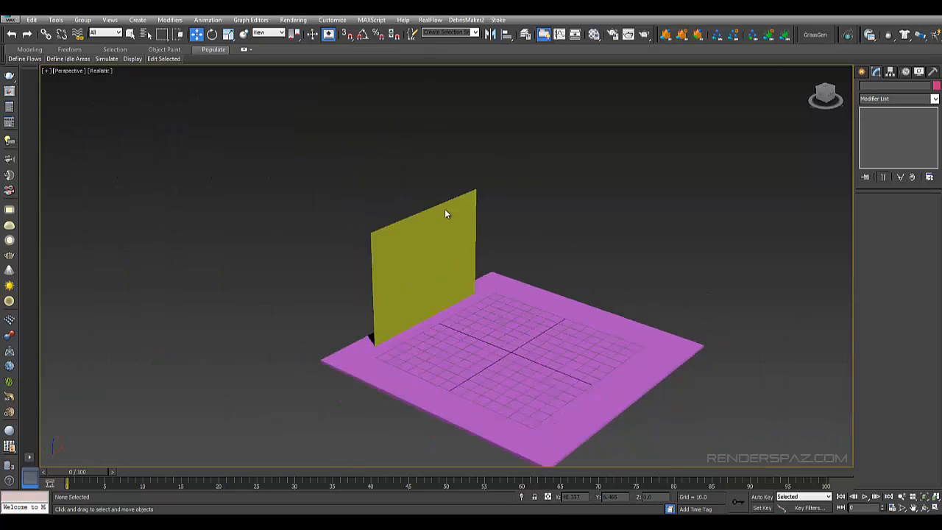
left_click_drag(352, 153, 691, 441)
key("m")
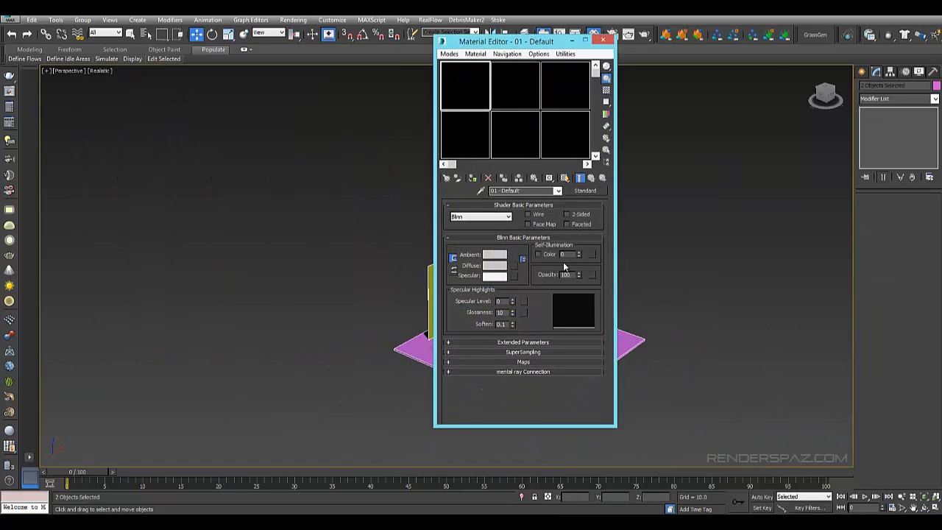
left_click(472, 177)
left_click(603, 40)
scroll(486, 314, "up", 6)
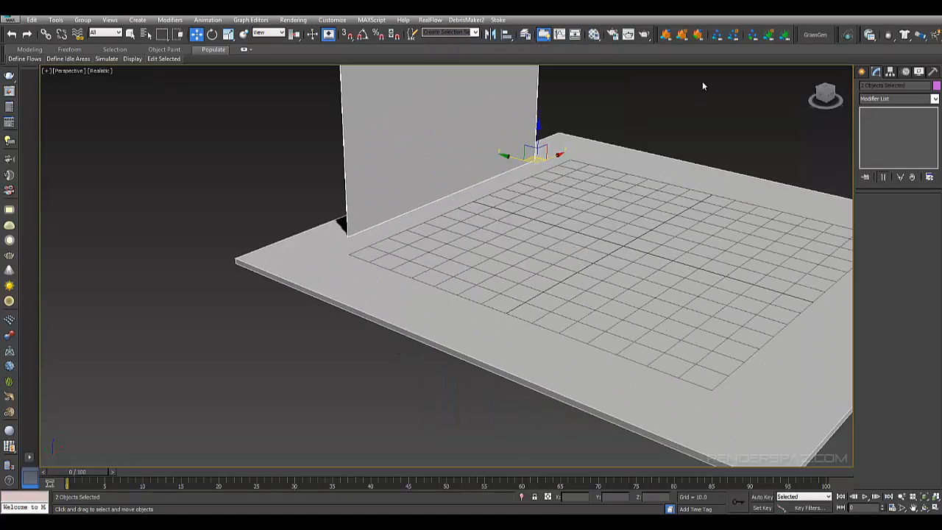
left_click(747, 146)
Select the glass pane and open the RayFire floater from the RayFire object category
middle_click_drag(696, 230, 659, 178)
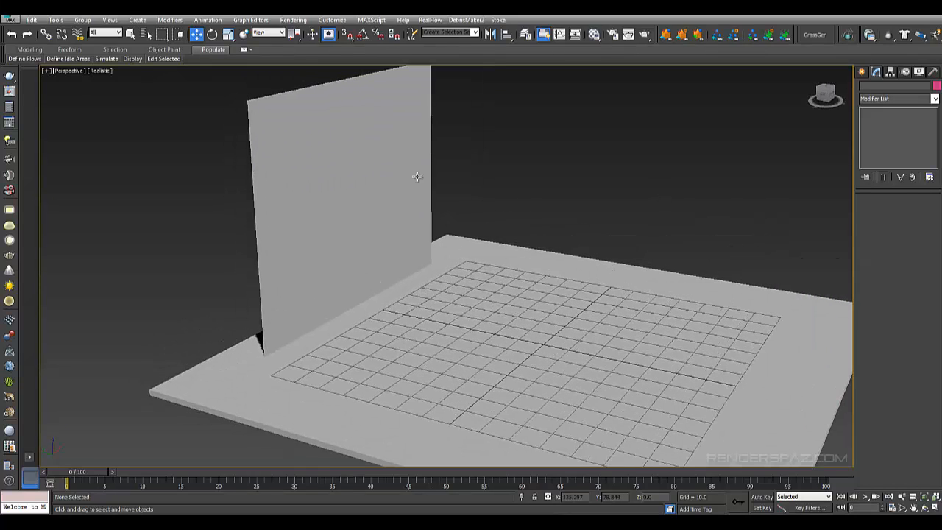
left_click(413, 175)
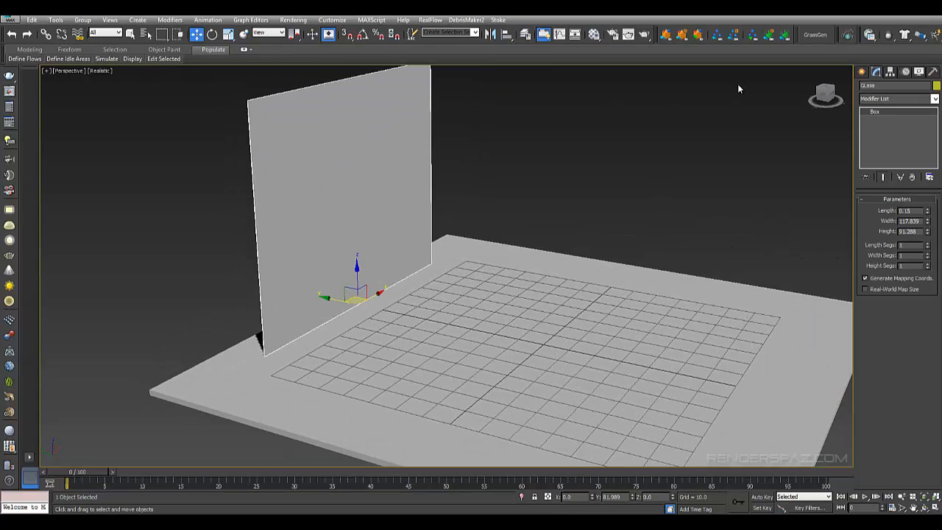
left_click(862, 72)
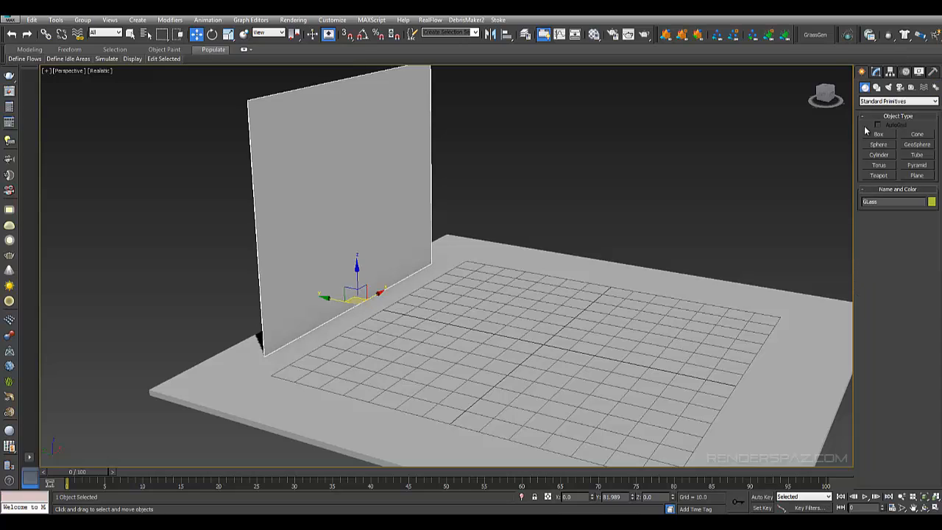
left_click(866, 103)
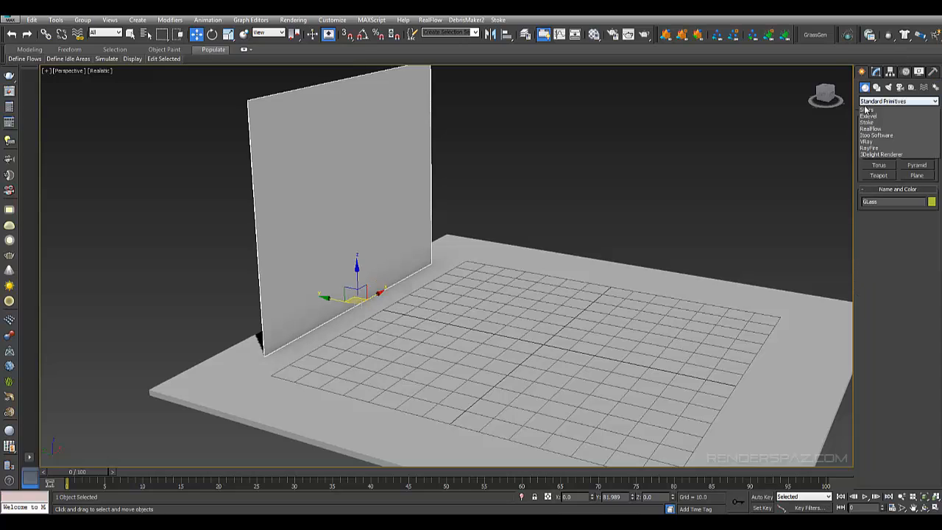
left_click(868, 229)
left_click(880, 145)
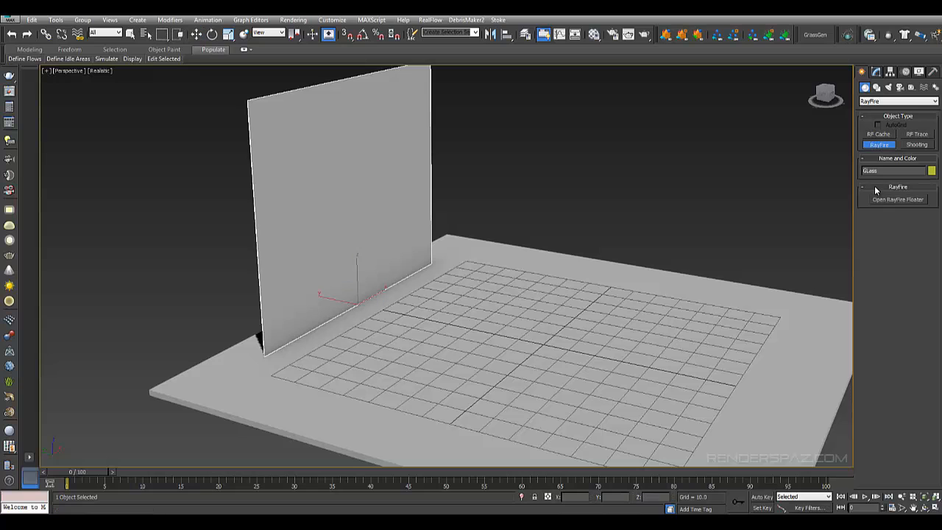
left_click(887, 200)
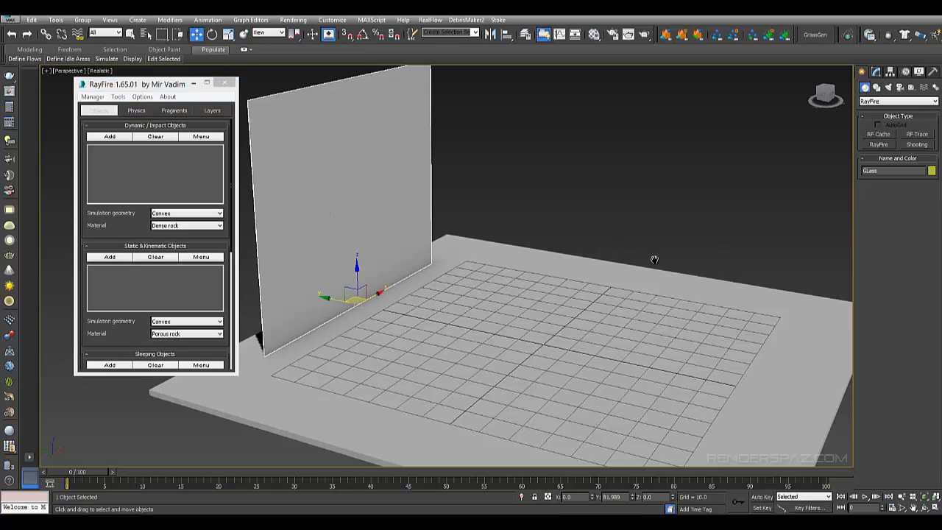
Add the glass pane to RayFire's Dynamic / Impact Objects and correct its name to Glass
middle_click_drag(655, 259, 603, 174, "alt")
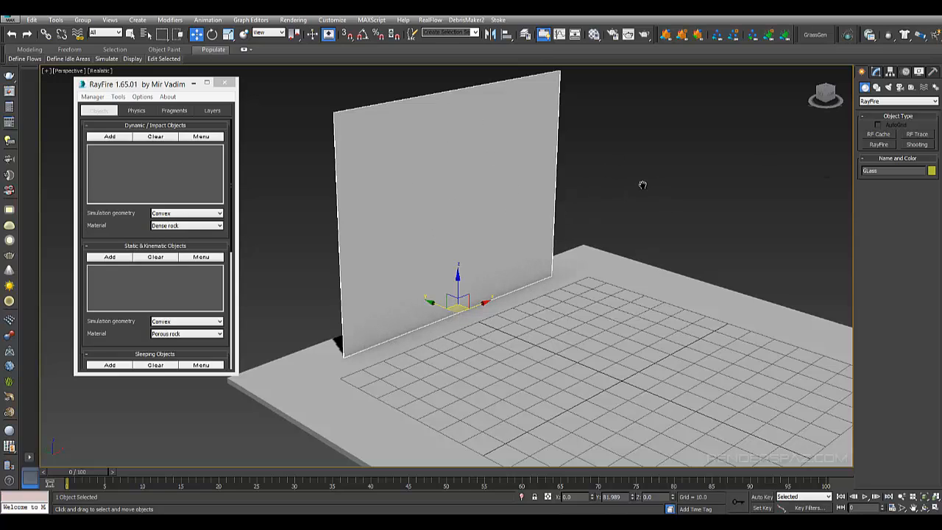
middle_click_drag(643, 185, 649, 208)
scroll(478, 302, "up", 3)
middle_click_drag(582, 304, 595, 397)
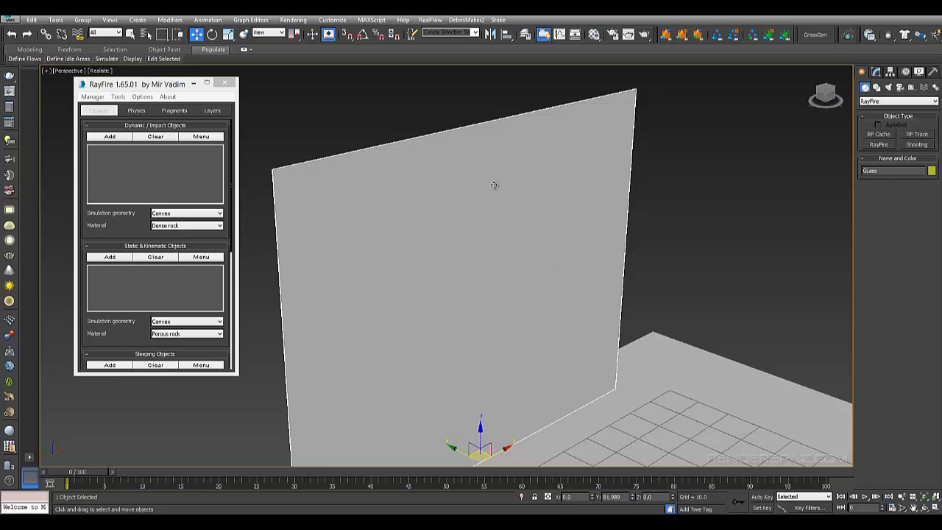
middle_click_drag(753, 303, 737, 286)
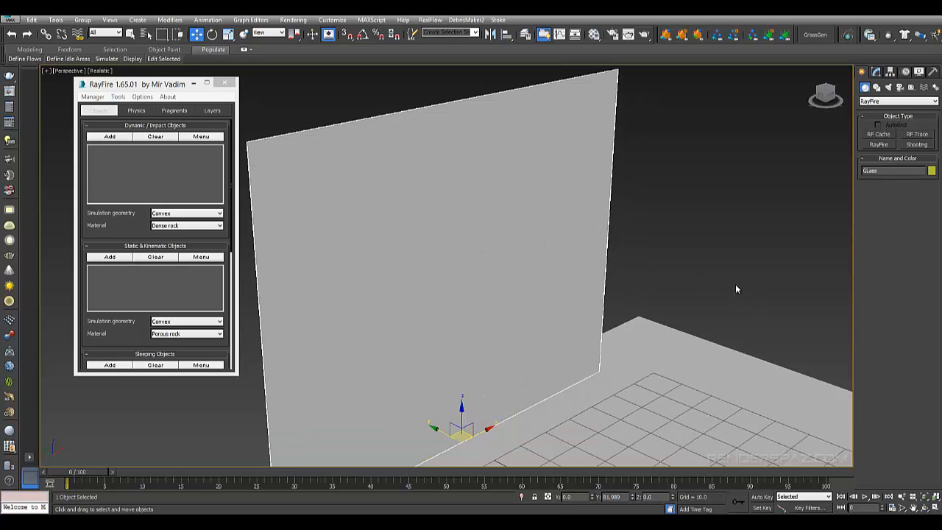
scroll(660, 281, "down", 2)
scroll(660, 283, "up", 3)
scroll(619, 292, "down", 1)
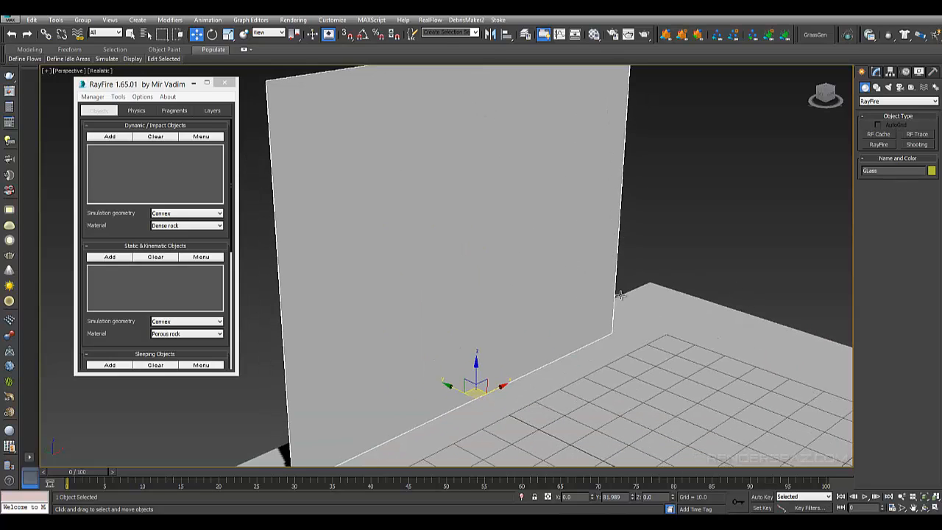
left_click(110, 137)
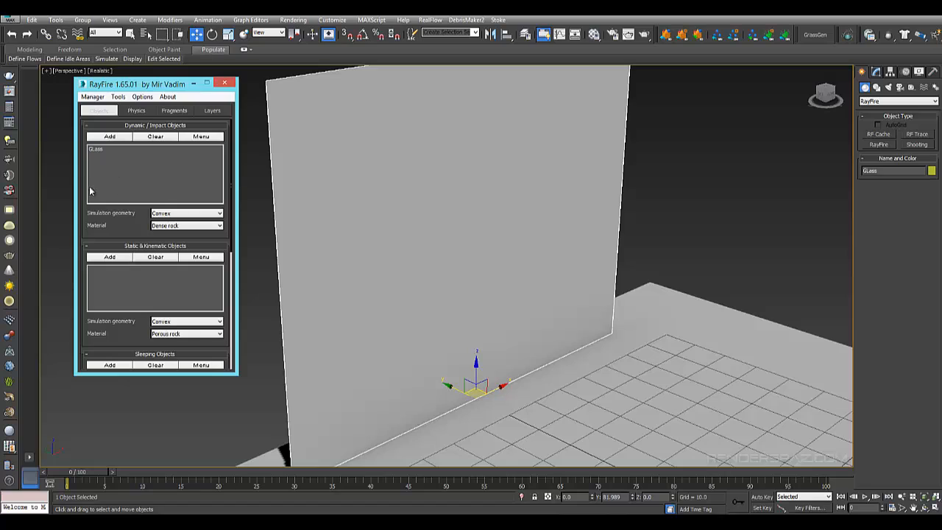
left_click(876, 71)
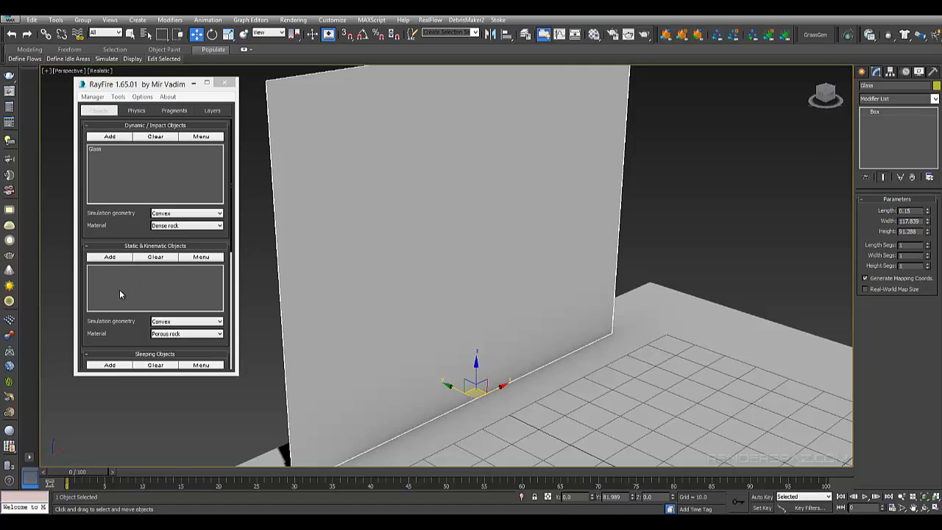
Add the floor to RayFire's Static & Kinematic Objects
left_click(673, 329)
left_click(102, 257)
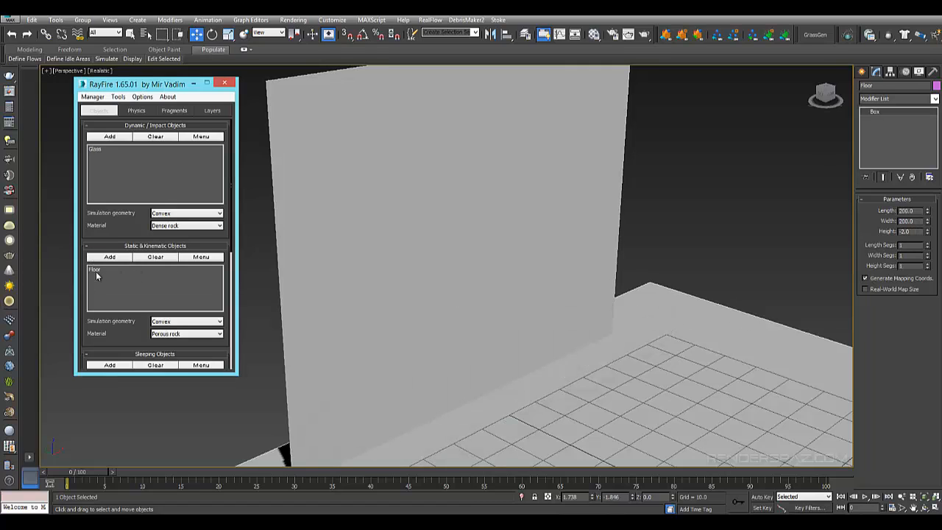
scroll(687, 259, "down", 5)
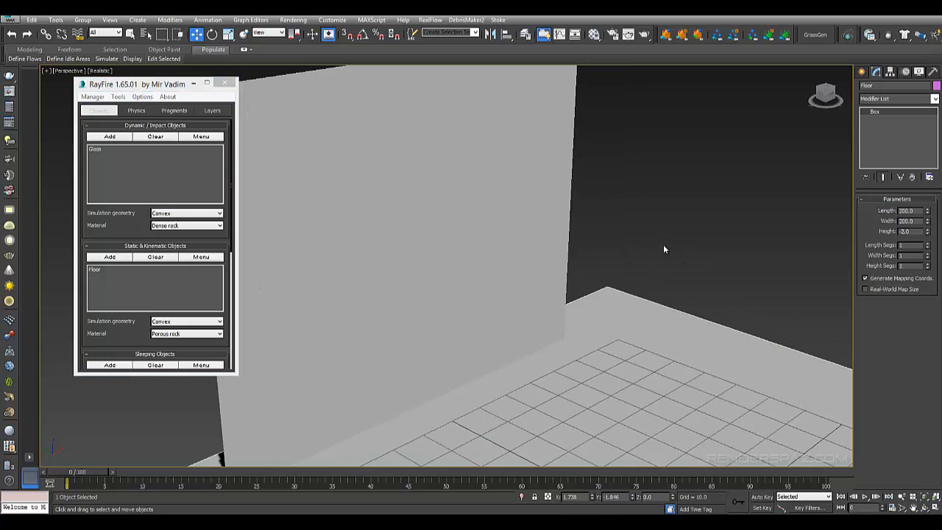
Select the glass pane and bring up RayFire's fragmentation options
left_click(576, 227)
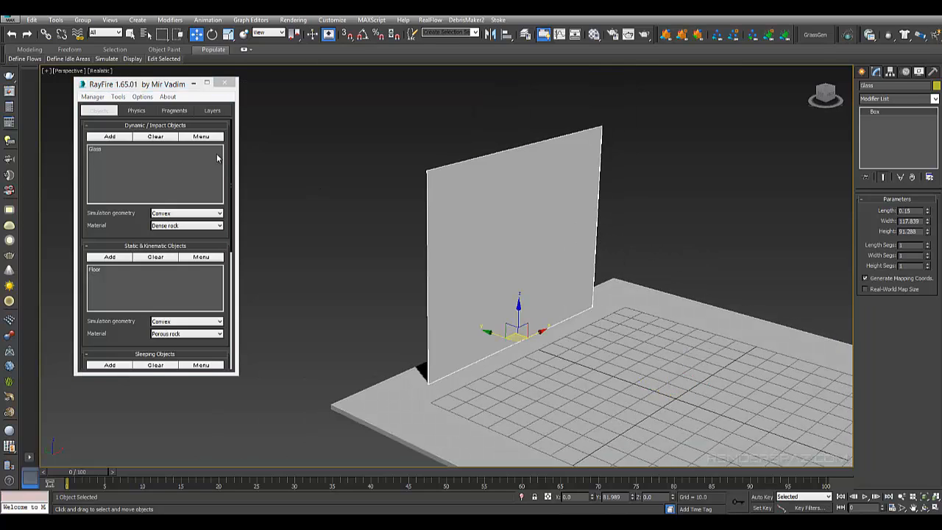
left_click(175, 111)
left_click_drag(143, 146, 113, 190)
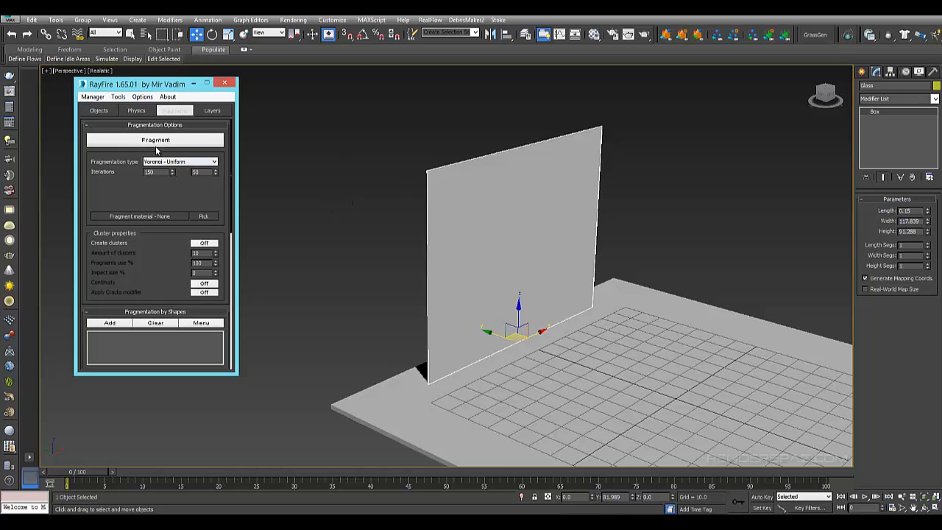
left_click(610, 201)
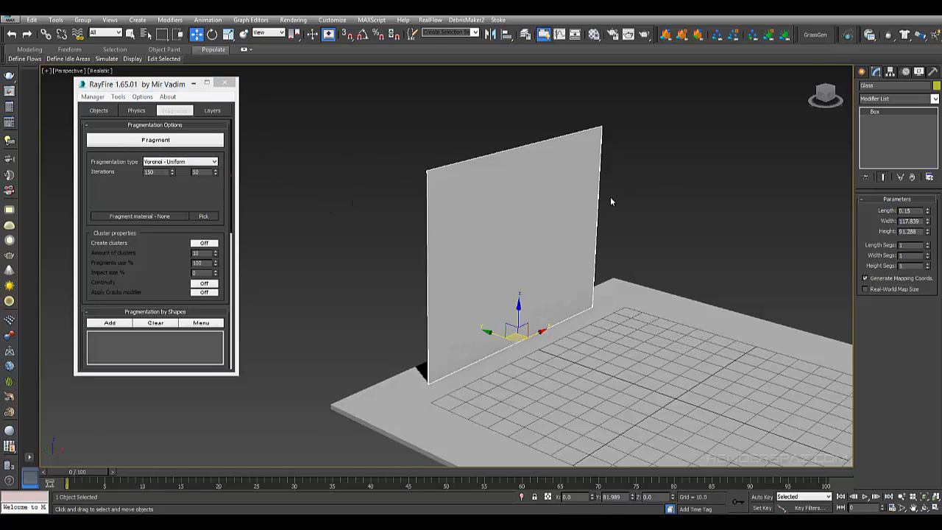
middle_click_drag(610, 197, 592, 198)
Apply the RayFire Voronoi modifier to the glass pane
left_click(880, 100)
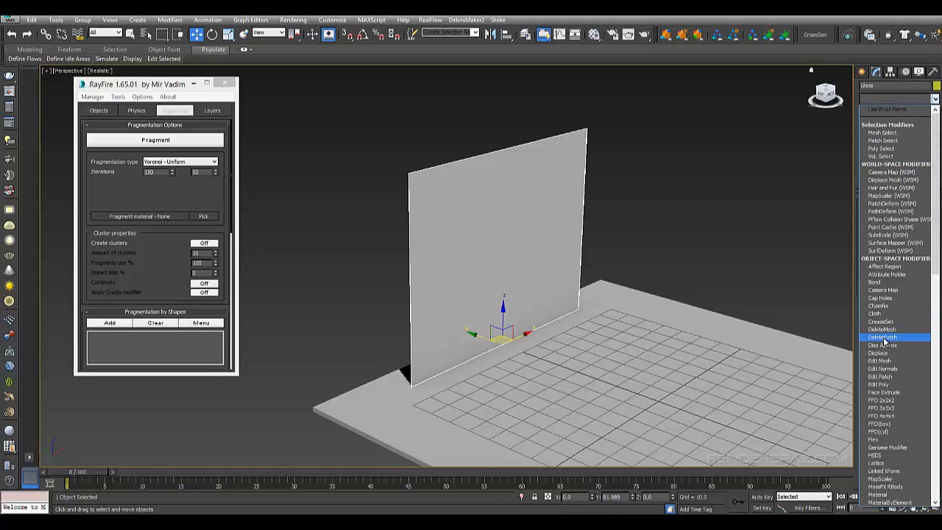
key("r")
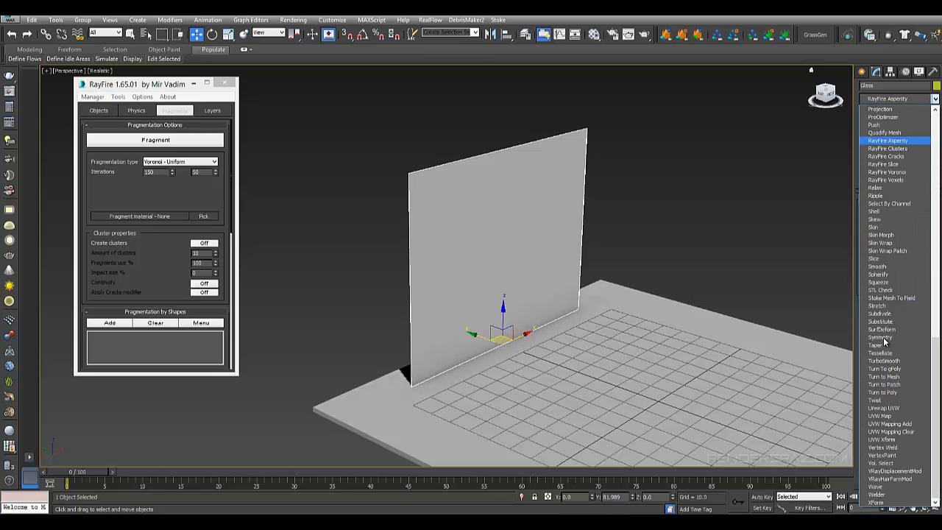
left_click(916, 173)
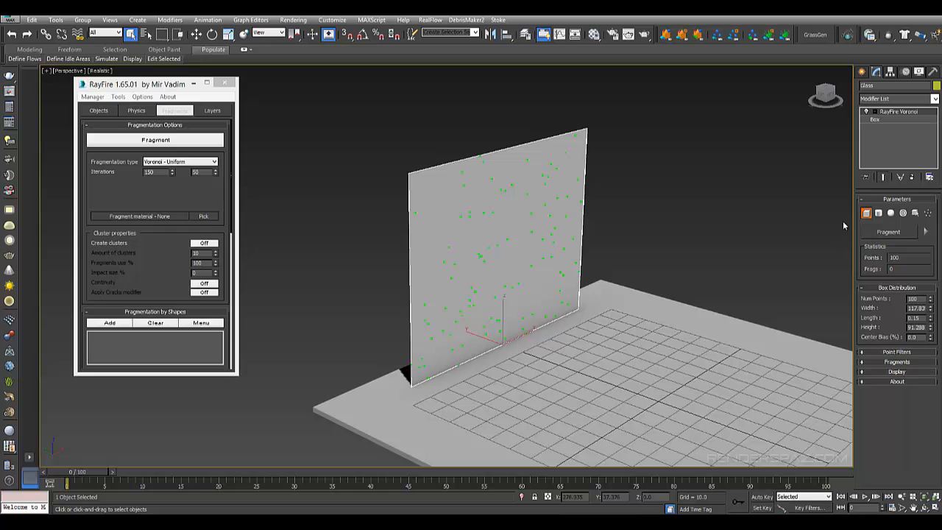
Inspect the Voronoi points on the glass pane and switch the viewport to wireframe display
middle_click_drag(726, 273, 703, 259, "alt")
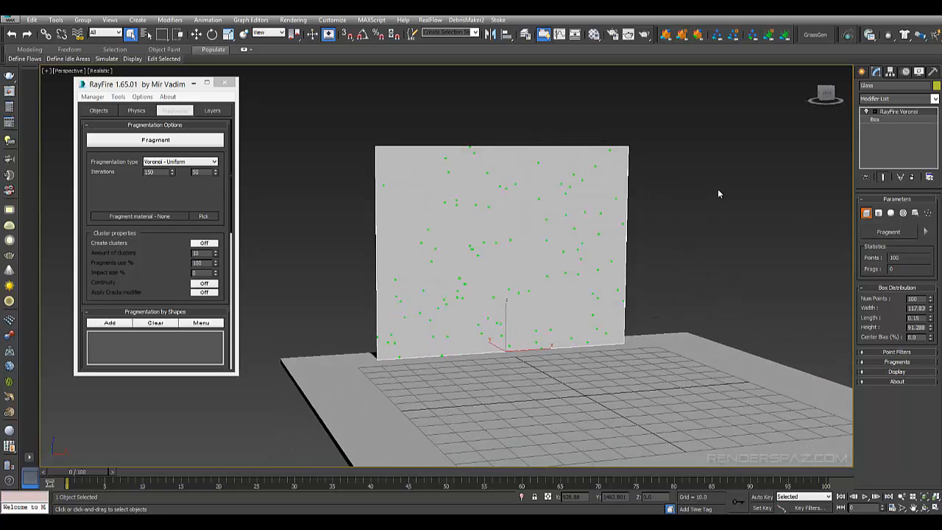
scroll(716, 192, "up", 5)
scroll(647, 219, "down", 5)
middle_click_drag(588, 235, 545, 250, "alt")
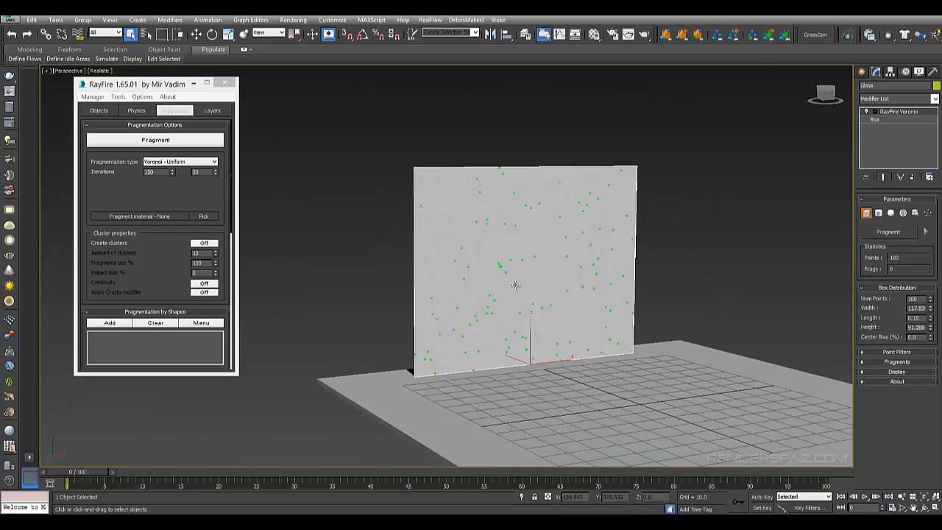
scroll(517, 286, "up", 5)
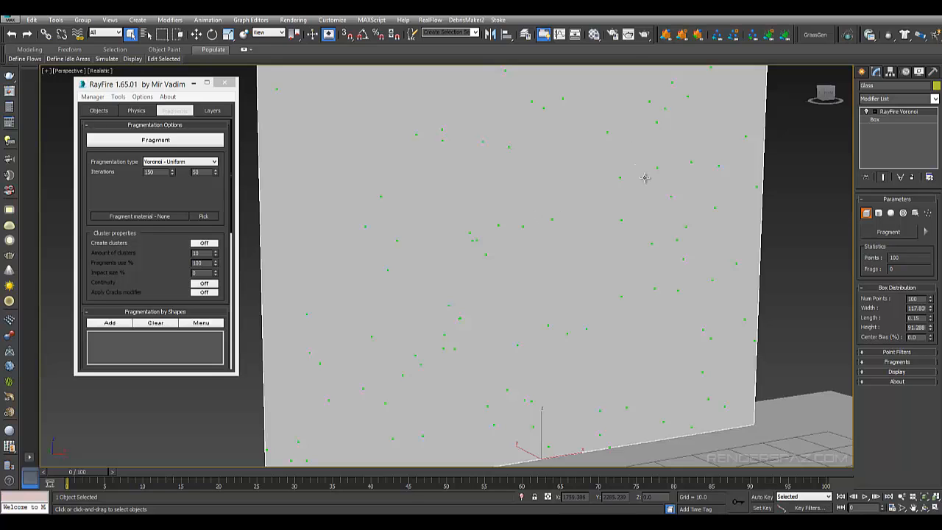
key("F3")
scroll(630, 248, "down", 4)
middle_click_drag(614, 256, 587, 242, "alt")
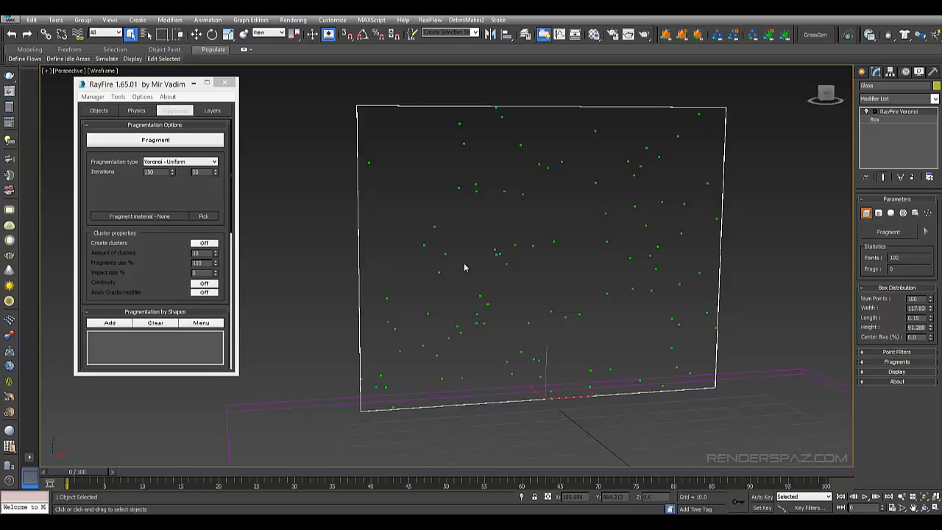
Fragment the glass pane with the box point distribution and check the cracks with the pane deselected and reselected
left_click(872, 233)
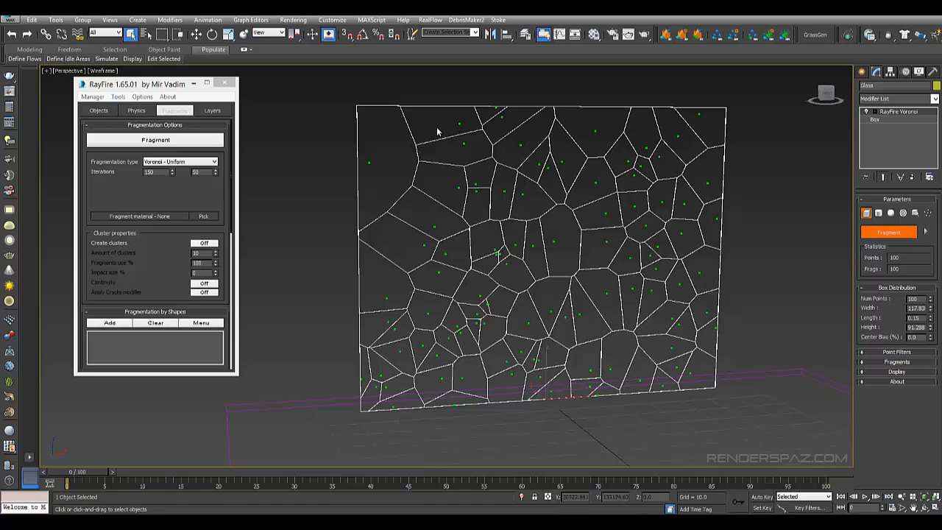
left_click(601, 233)
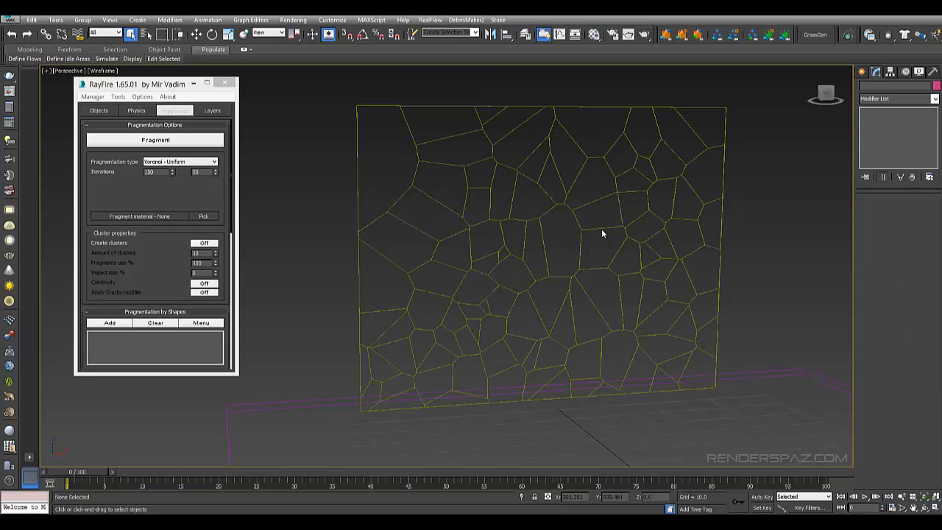
left_click(669, 304)
middle_click_drag(612, 300, 656, 147, "alt")
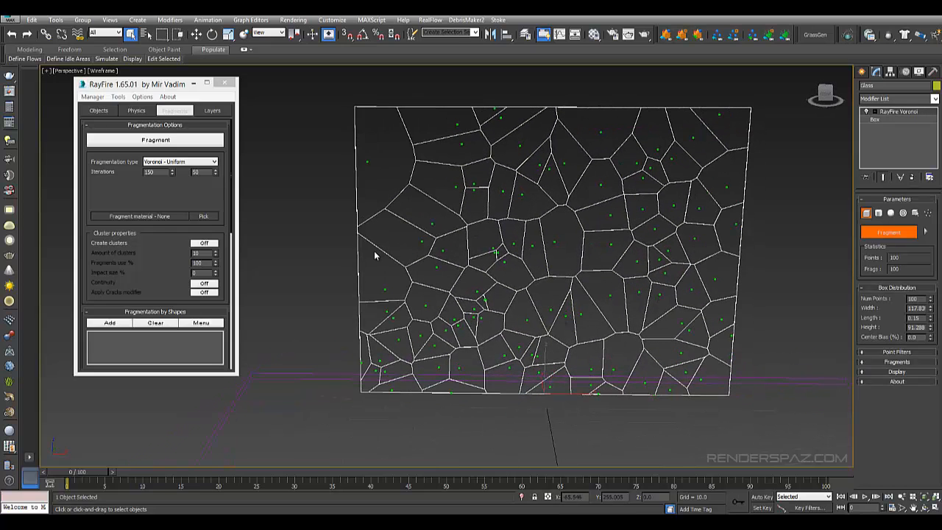
middle_click_drag(375, 256, 731, 315, "alt")
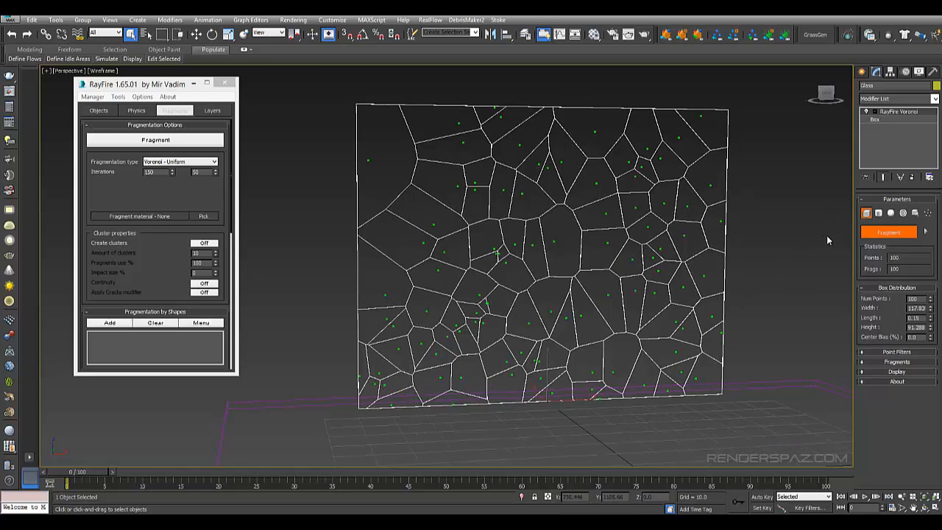
Change the pane's Voronoi point distribution to radial and inspect the resulting cuts from several angles
left_click(903, 214)
middle_click_drag(684, 313, 481, 236, "alt")
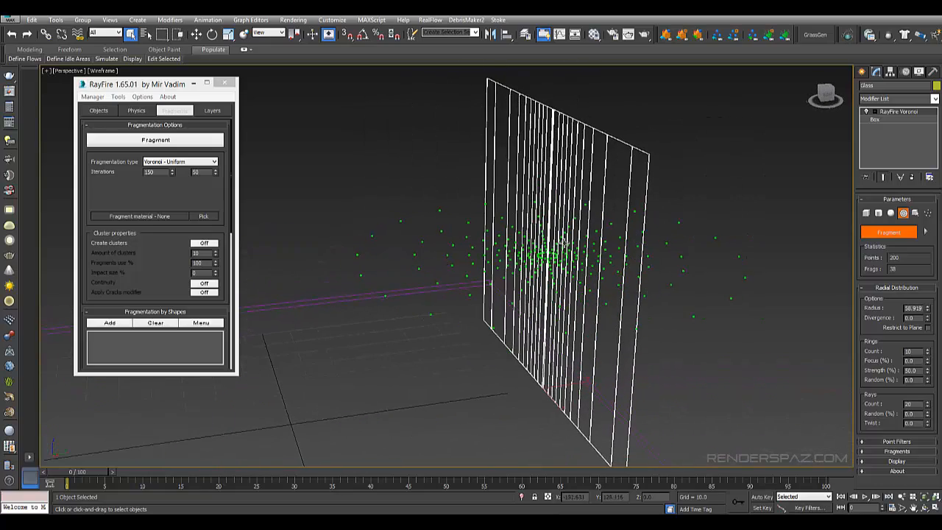
middle_click_drag(564, 242, 594, 261, "alt")
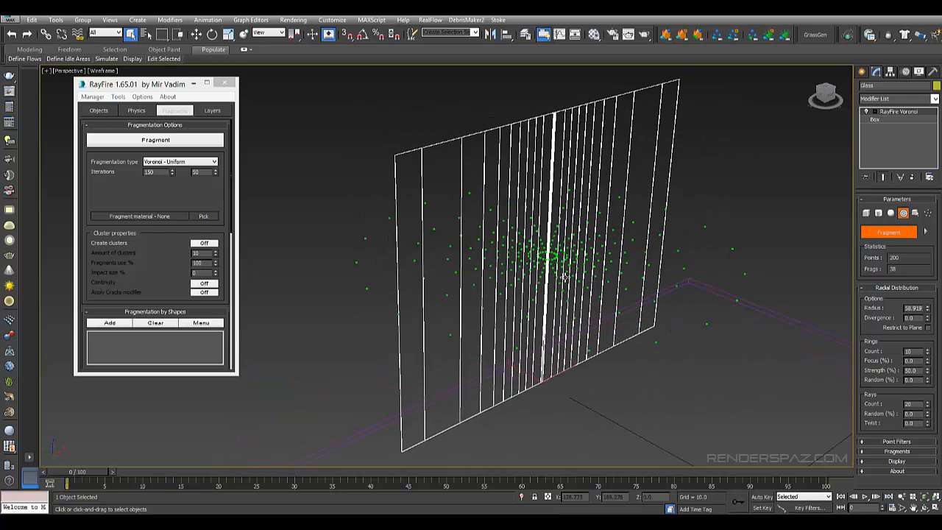
middle_click_drag(662, 218, 629, 237, "alt")
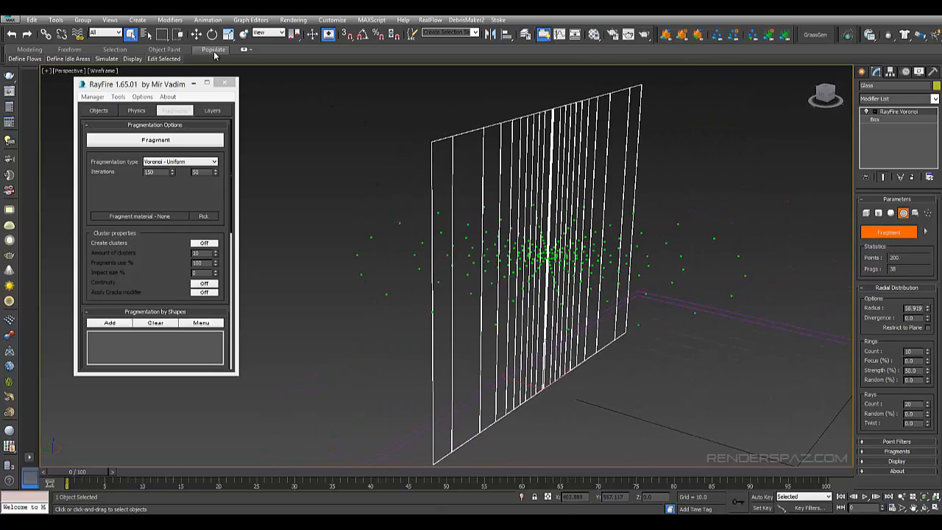
Turn on angle snap and rotate the Voronoi modifier's Point Cloud upright so its rings lie in the plane of the pane
left_click(212, 34)
left_click(363, 34)
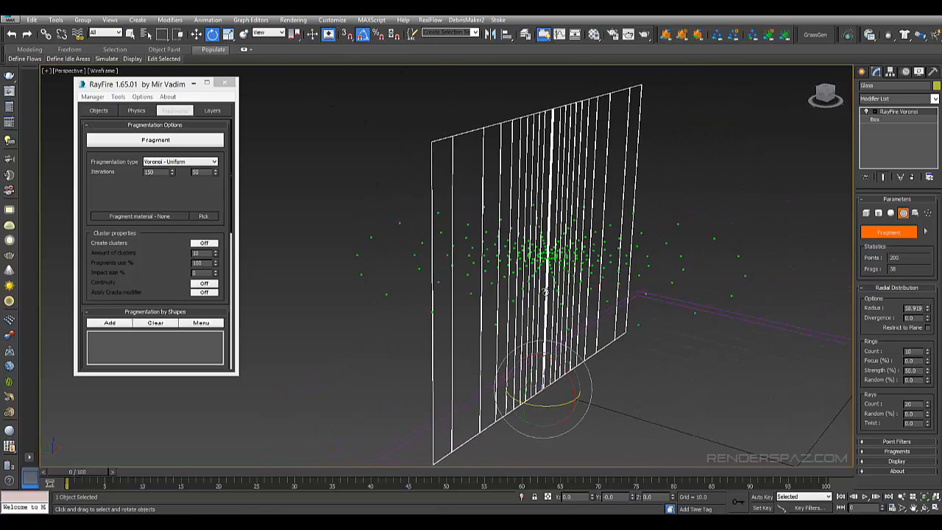
left_click_drag(568, 365, 585, 398)
key("ctrl+z")
left_click(874, 111)
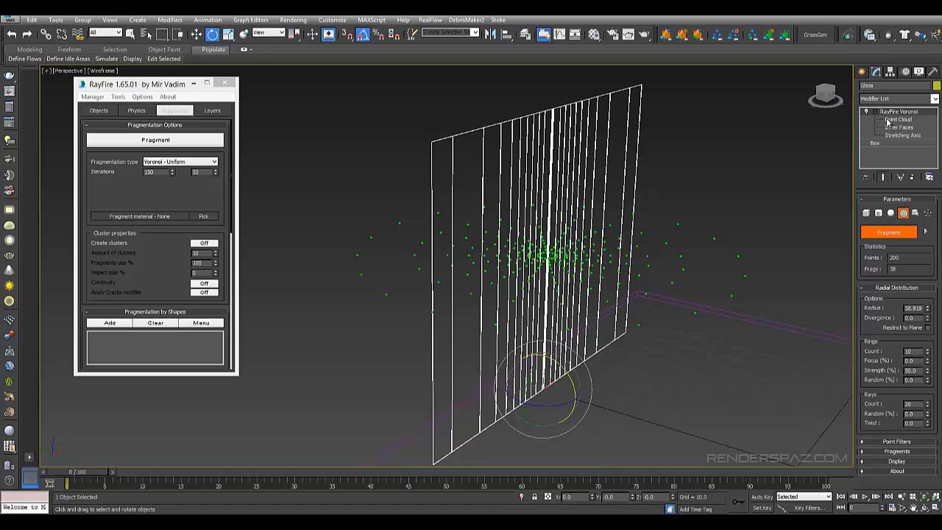
left_click(897, 120)
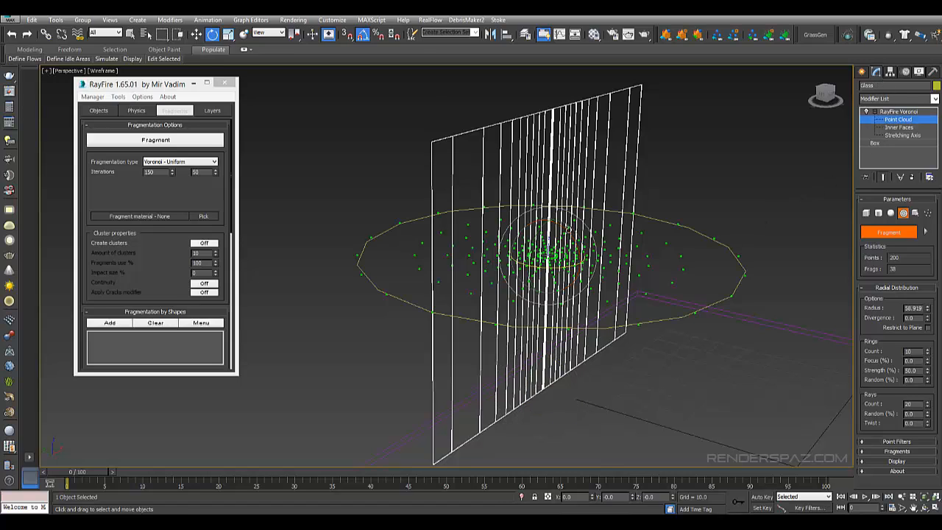
left_click_drag(570, 233, 600, 265)
middle_click_drag(703, 310, 661, 283, "alt")
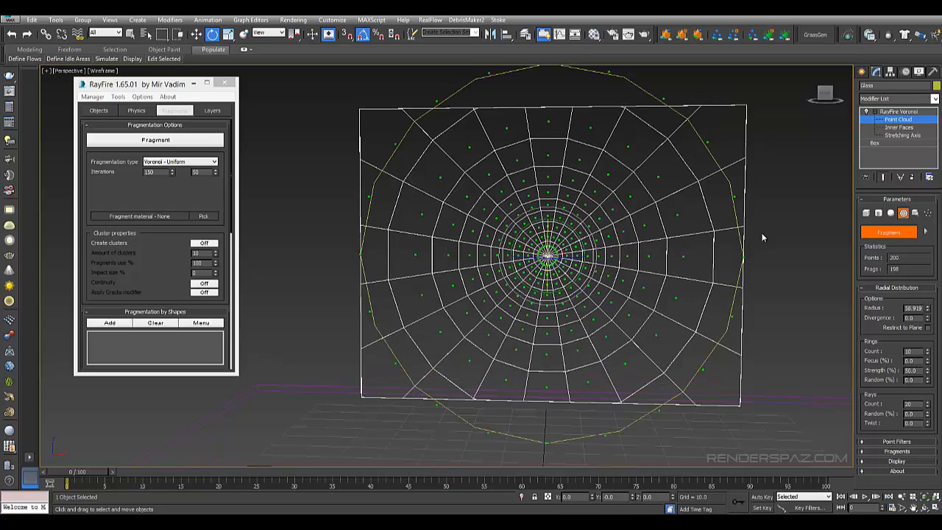
middle_click_drag(784, 277, 722, 267, "alt")
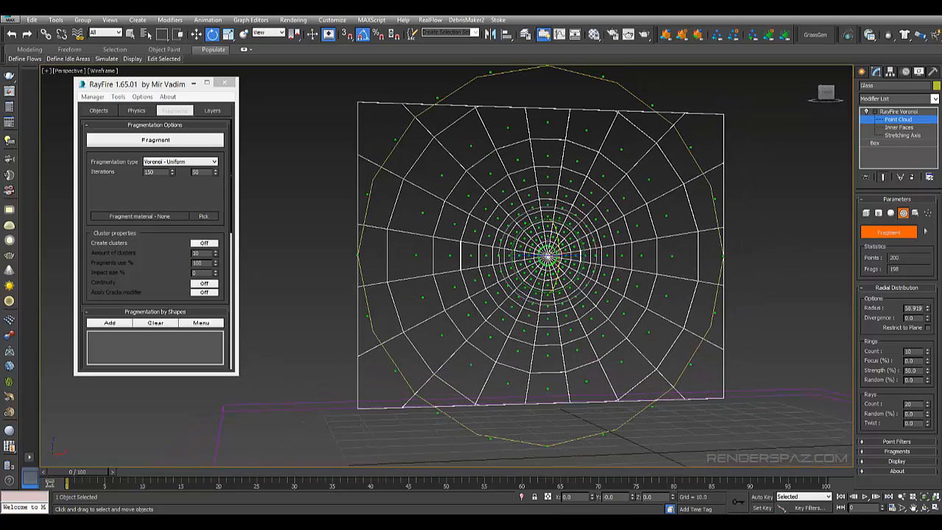
key("F3")
key("F3")
mouse_move(672, 308)
middle_mouse_down("alt")
mouse_move(613, 310)
mouse_move(656, 316)
middle_mouse_up("alt")
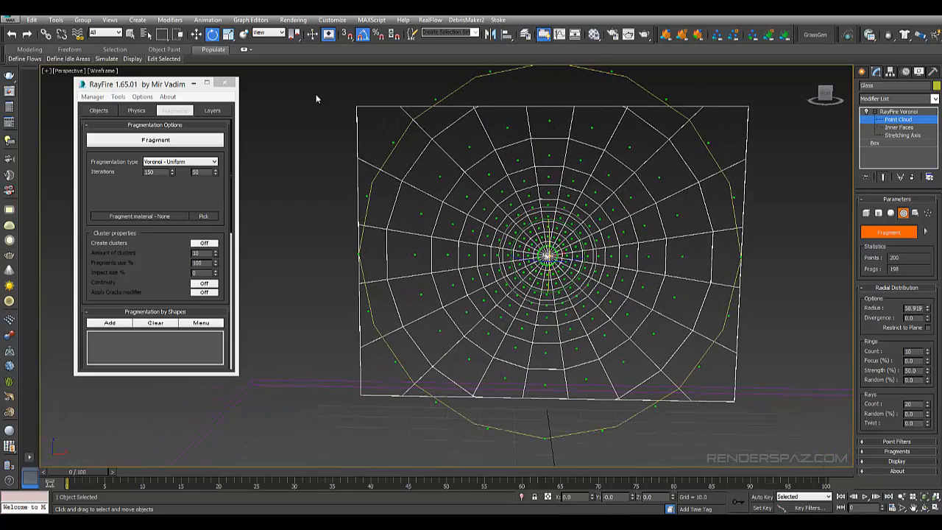
Uniformly scale the point cloud down around the pane's centre to well under half size and return the viewport to shaded display
key("r")
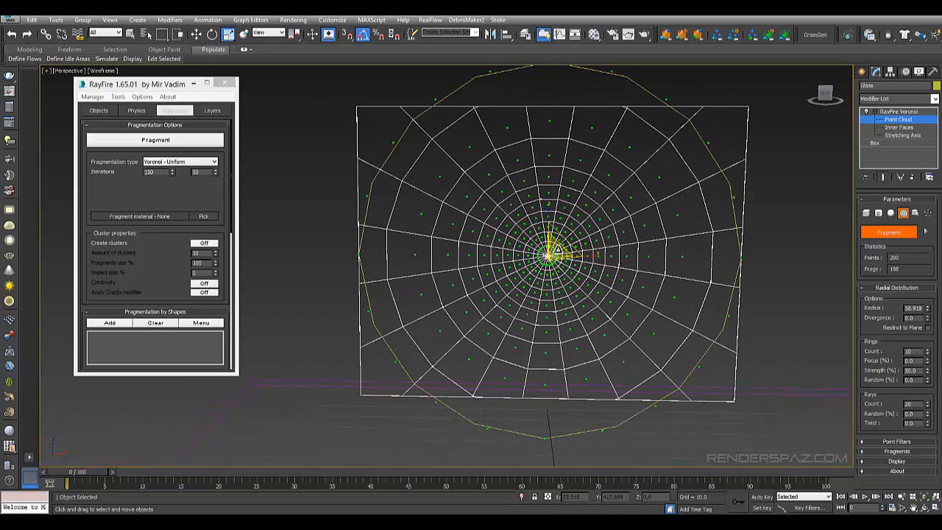
left_click_drag(558, 248, 556, 325)
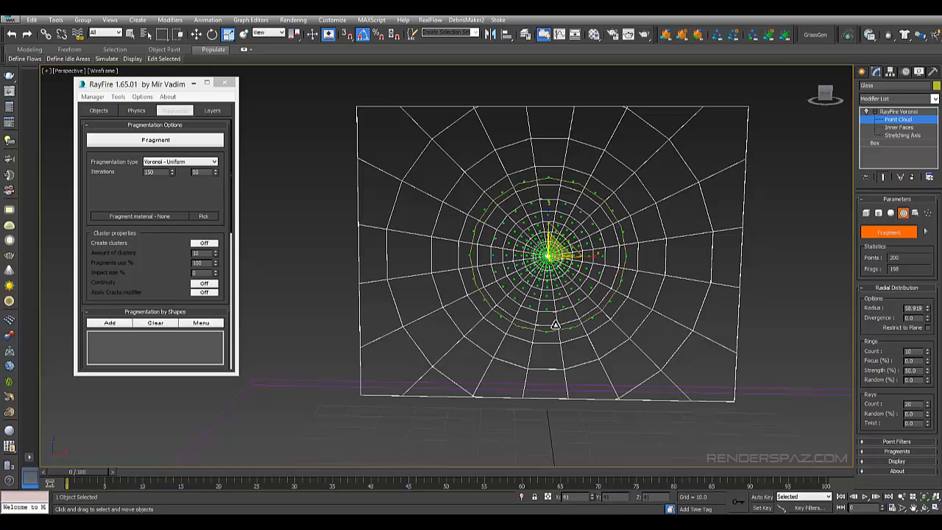
middle_click_drag(622, 327, 642, 326, "alt")
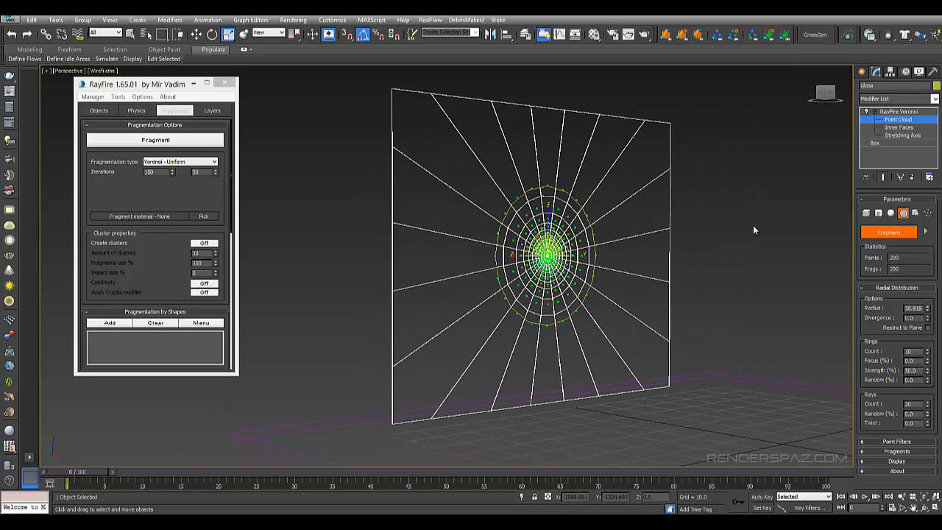
key("F3")
key("F3")
key("F3")
middle_click_drag(724, 250, 689, 269, "alt")
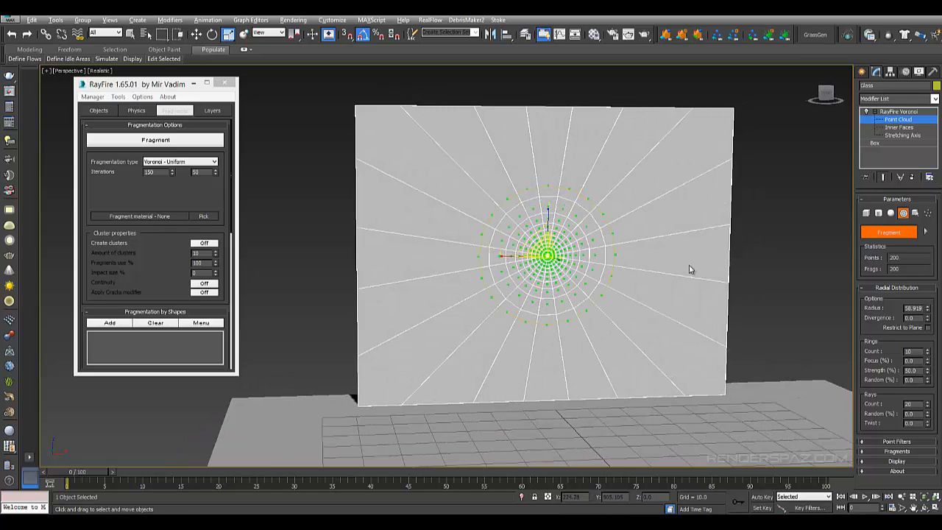
Enlarge the radial point cloud slightly around the centre of the pane
scroll(689, 269, "up", 3)
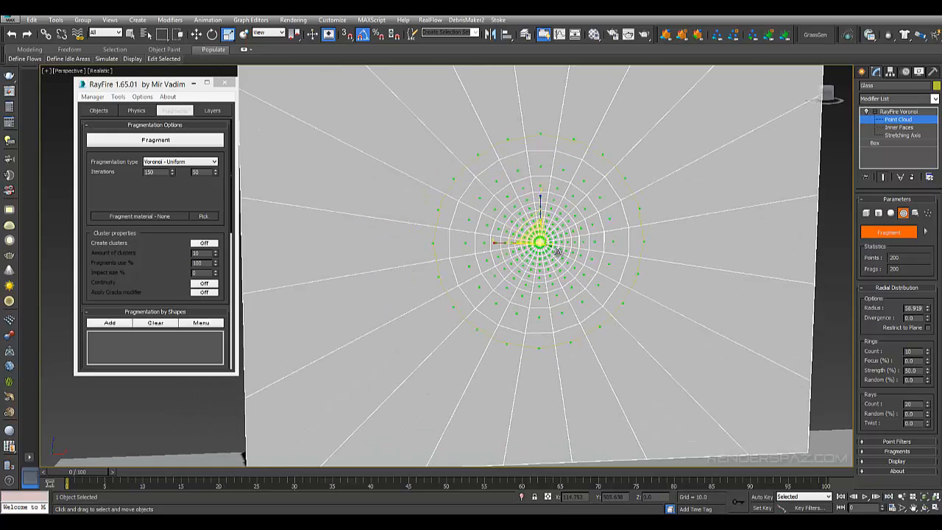
left_click_drag(539, 240, 550, 230)
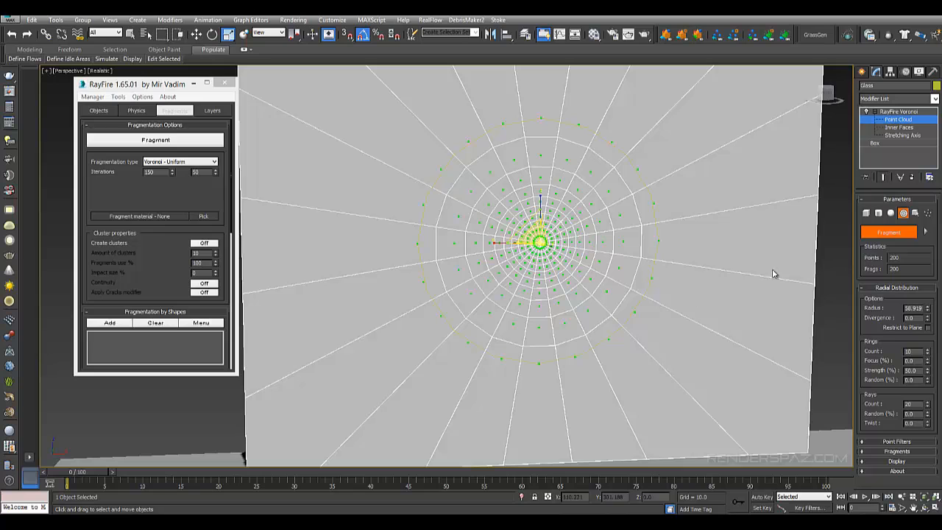
mouse_move(773, 274)
middle_mouse_down("alt")
mouse_move(565, 317)
mouse_move(762, 278)
middle_mouse_up("alt")
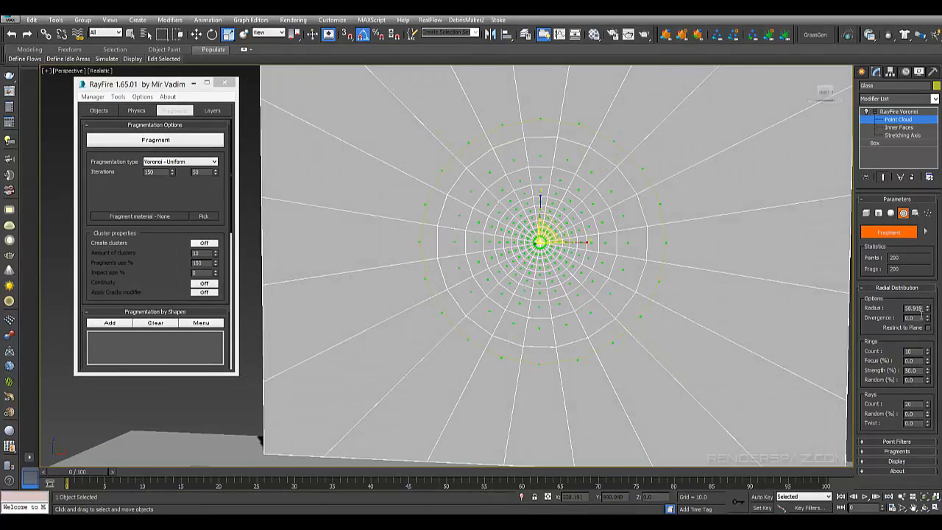
Turn on automatic fragment updating and set the radial distribution's Divergence to 5.706 for irregular cracks
left_click_drag(926, 318, 930, 315)
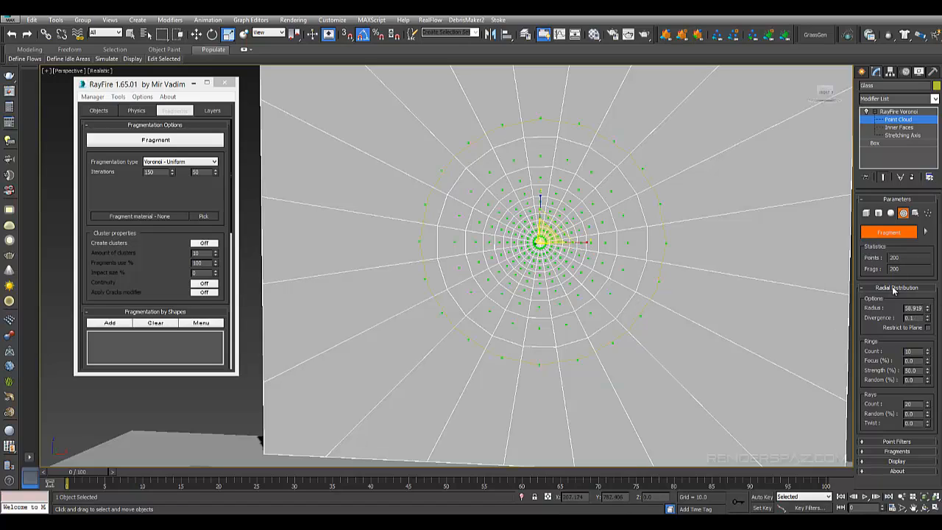
left_click_drag(929, 318, 927, 308)
left_click_drag(937, 270, 918, 315)
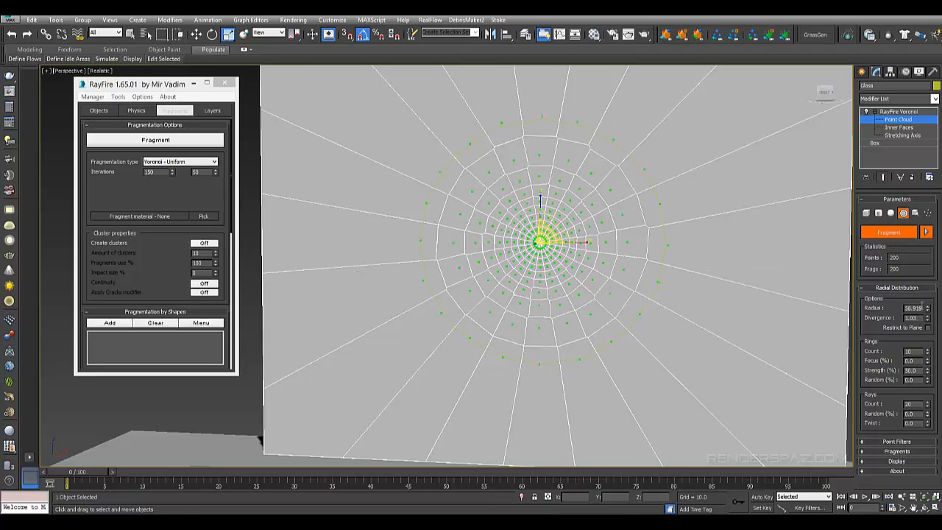
left_click_drag(927, 320, 927, 265)
middle_click_drag(575, 243, 565, 274, "alt")
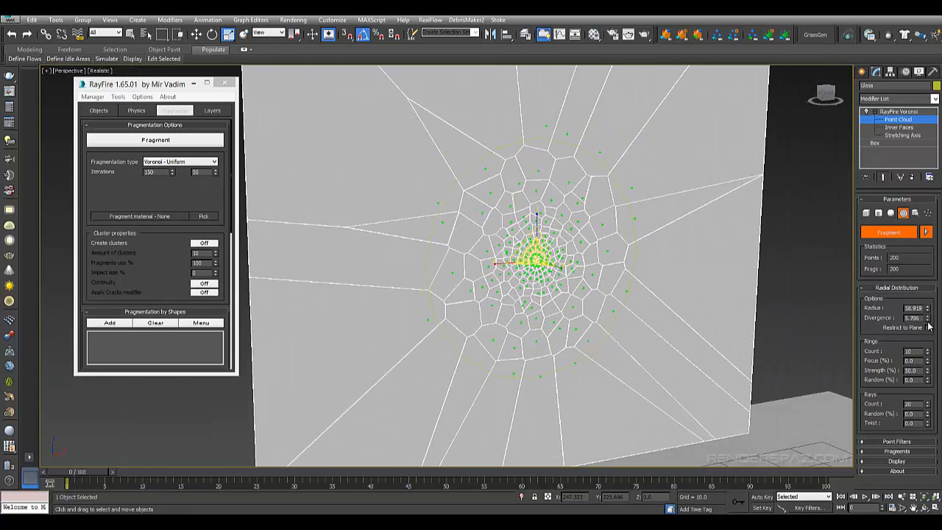
Set the radial distribution's Divergence to 6.277 and the rings' Count to 42
left_click_drag(927, 318, 921, 320)
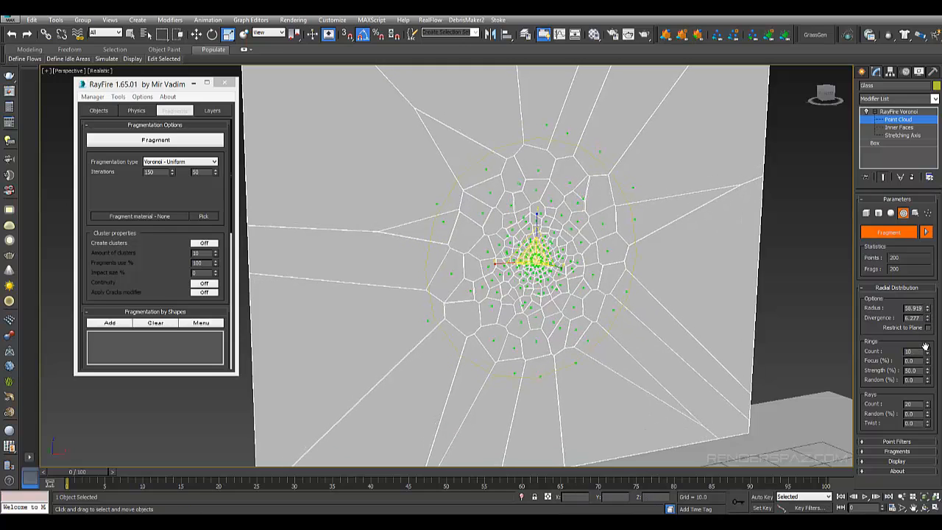
left_click_drag(927, 352, 940, 180)
scroll(463, 290, "up", 5)
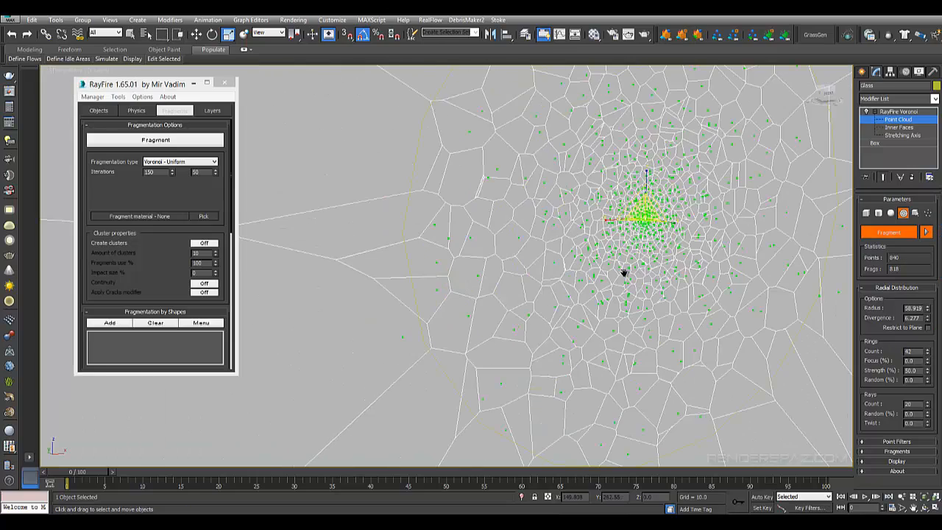
middle_click_drag(623, 272, 574, 264)
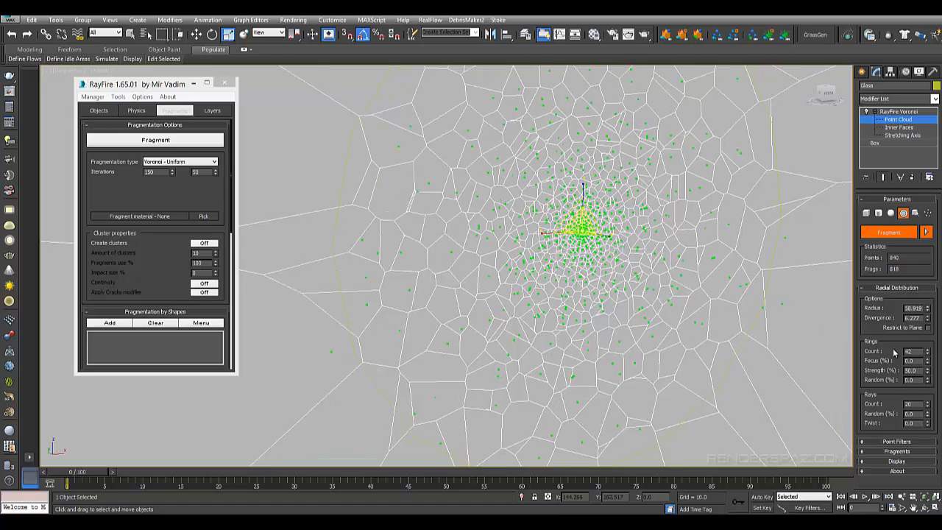
Set the rings' Strength to 93% to concentrate the fragments around the impact centre
left_click_drag(927, 361, 930, 294)
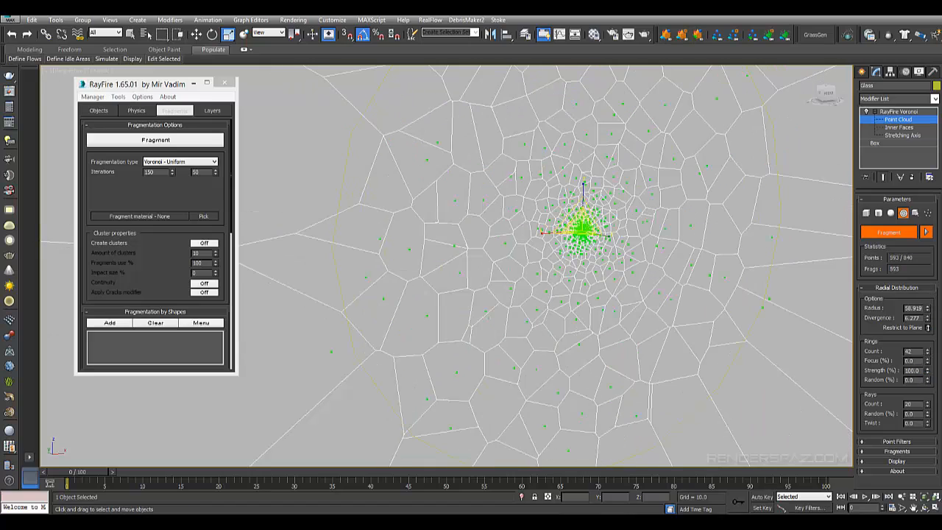
left_click_drag(924, 348, 922, 355)
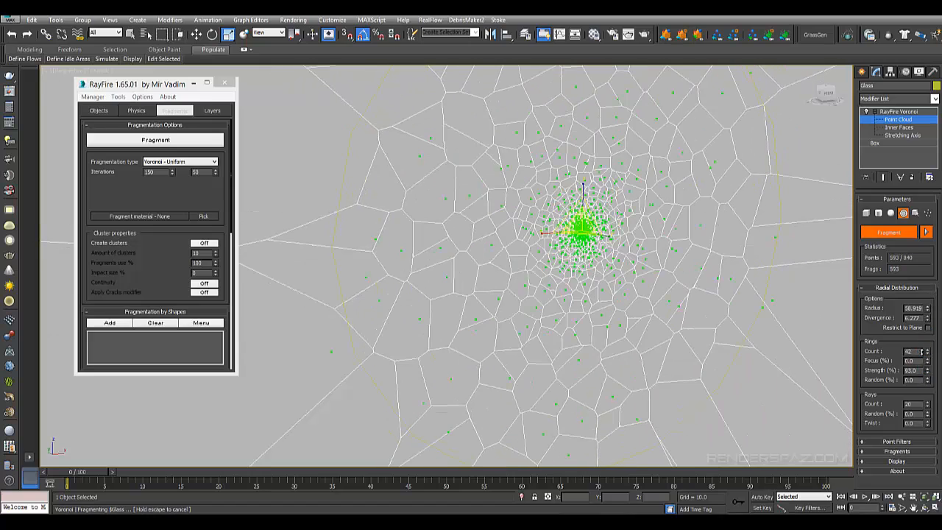
scroll(593, 218, "up", 5)
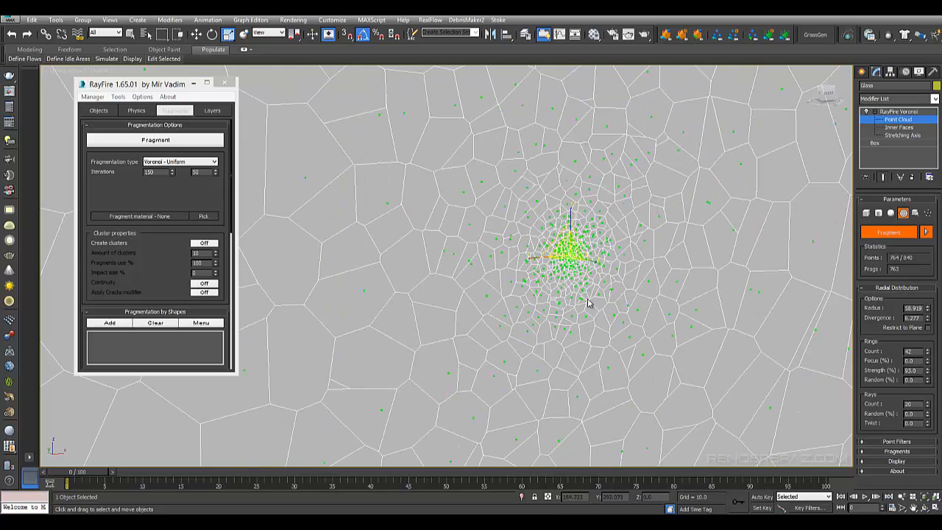
middle_click_drag(655, 294, 605, 279)
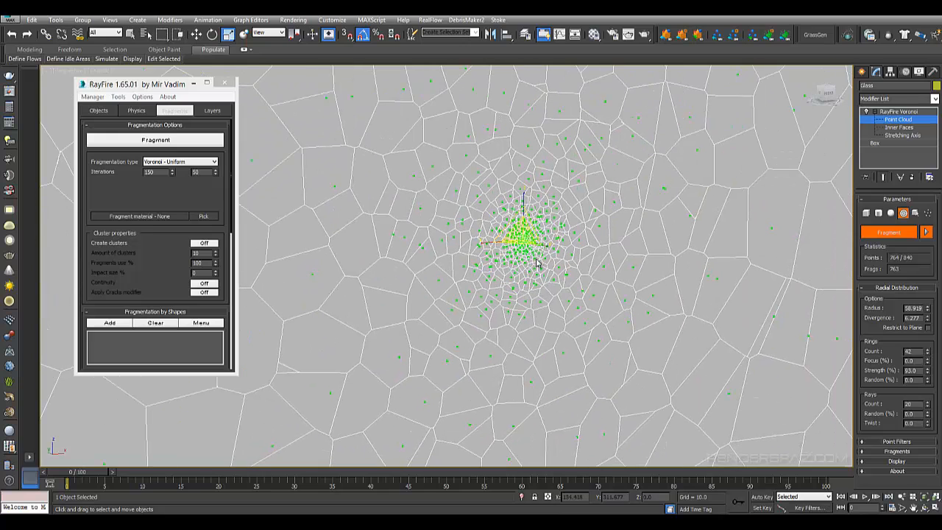
Set the radial Divergence to 8.223, the rings' Strength to 100% and the rings' Random to 53%
scroll(583, 259, "down", 3)
scroll(583, 181, "down", 3)
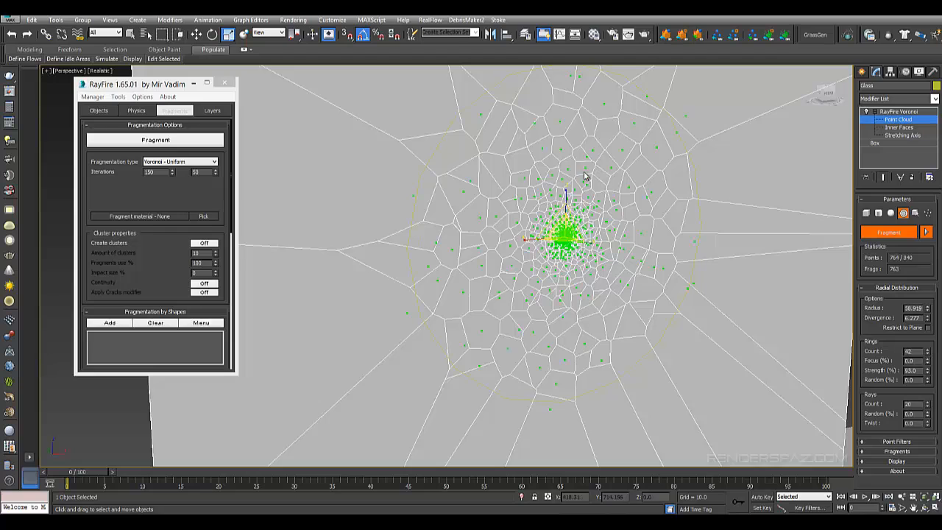
left_click_drag(927, 371, 928, 304)
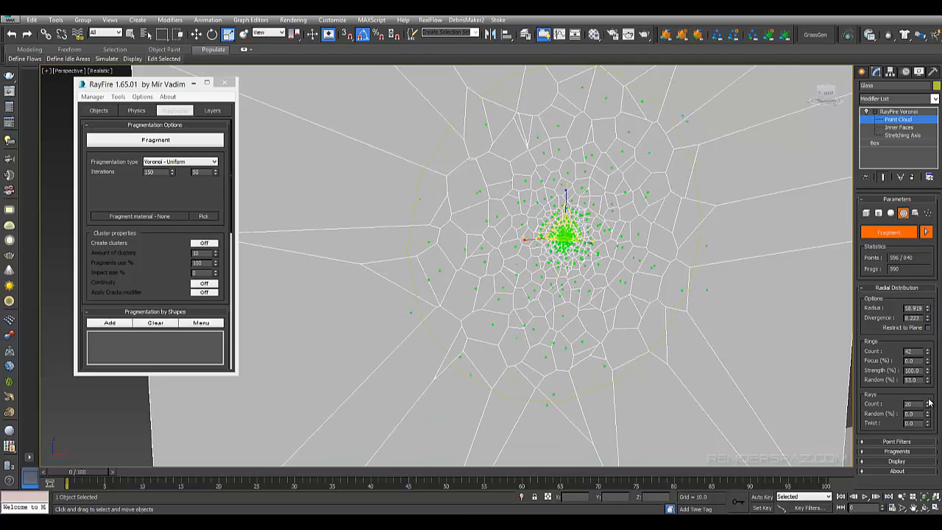
Set the rays' Count to 38 and the rays' Random to 80% for a denser, more irregular crack pattern
left_click_drag(927, 400, 935, 358)
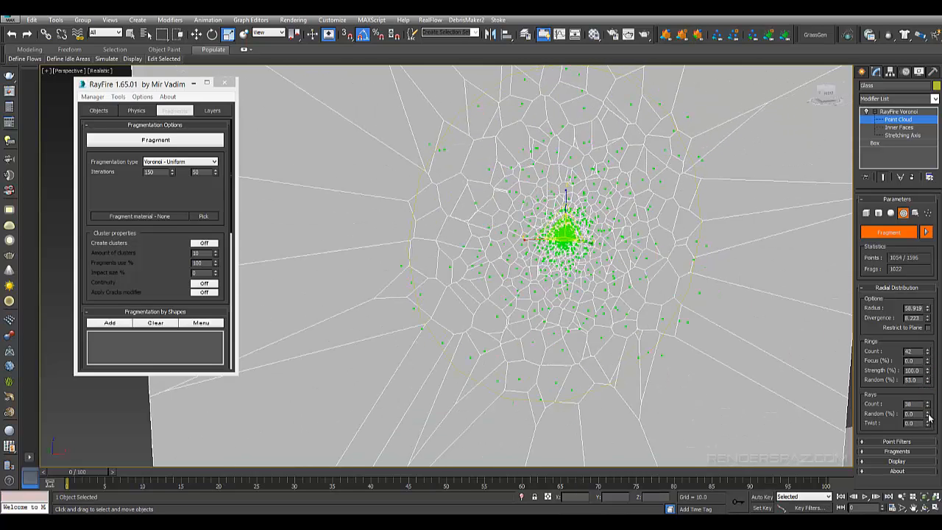
left_click_drag(928, 415, 935, 373)
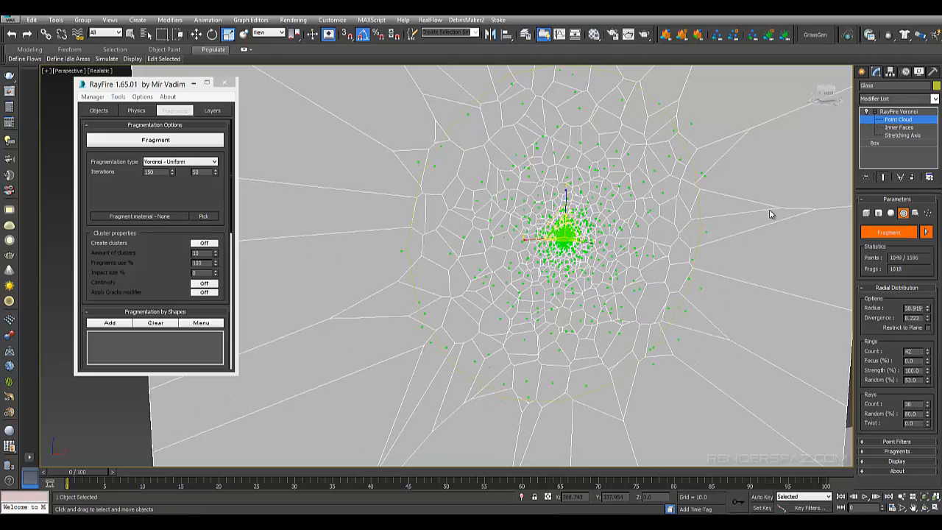
scroll(593, 253, "up", 6)
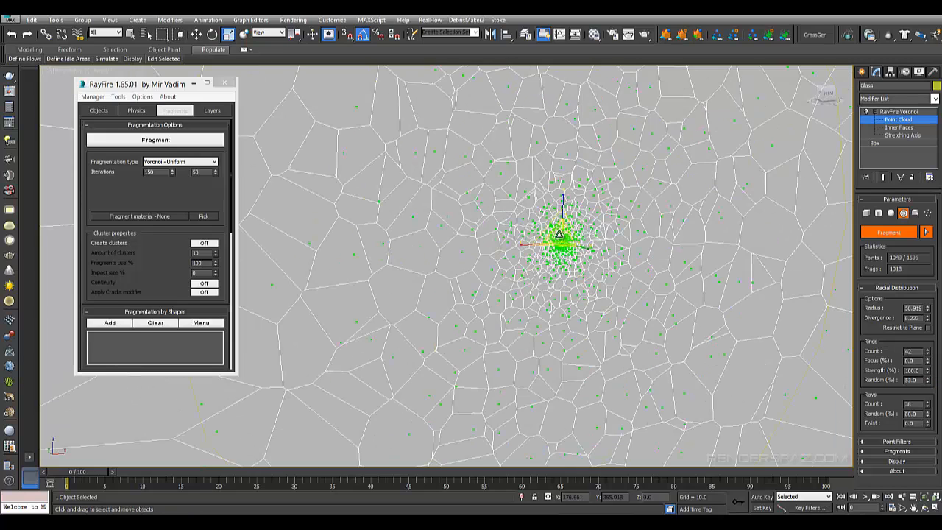
scroll(536, 248, "down", 4)
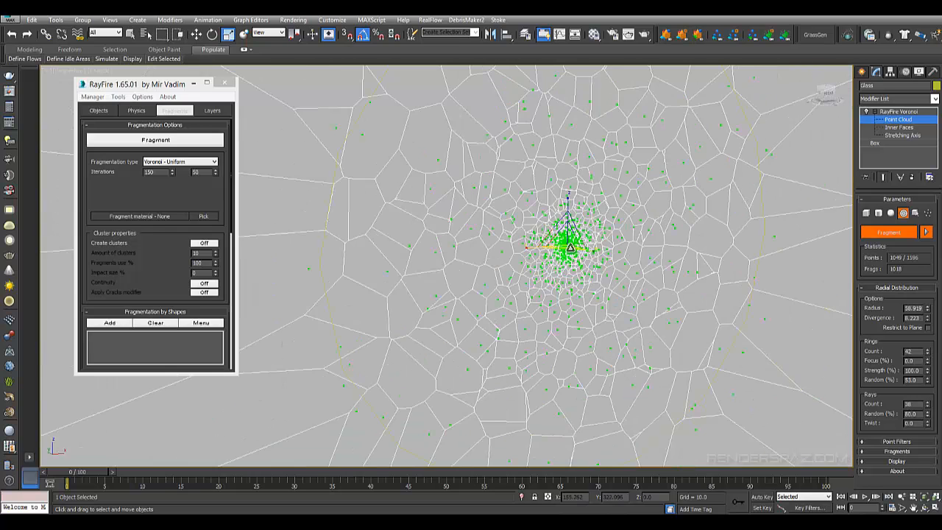
middle_click_drag(535, 248, 584, 294, "alt")
scroll(583, 294, "up", 2)
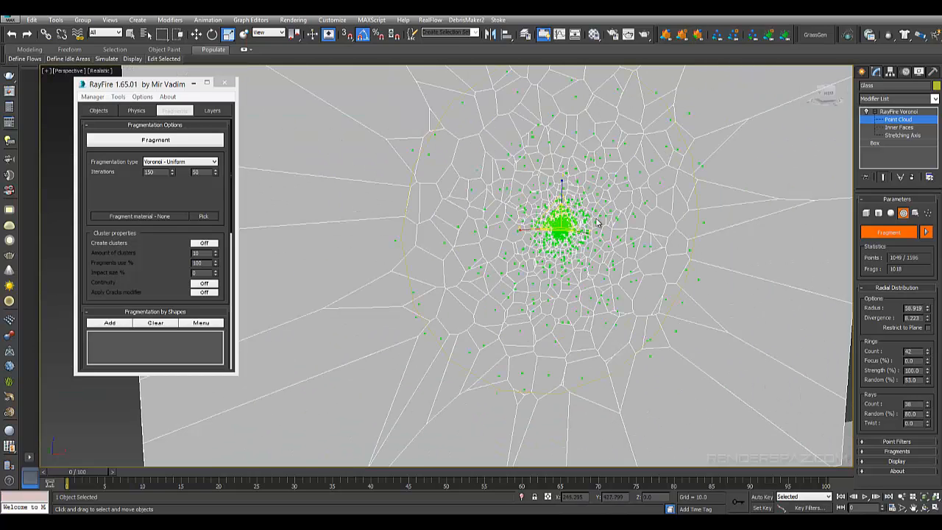
mouse_move(610, 243)
middle_mouse_down("alt")
mouse_move(626, 252)
mouse_move(593, 247)
middle_mouse_up("alt")
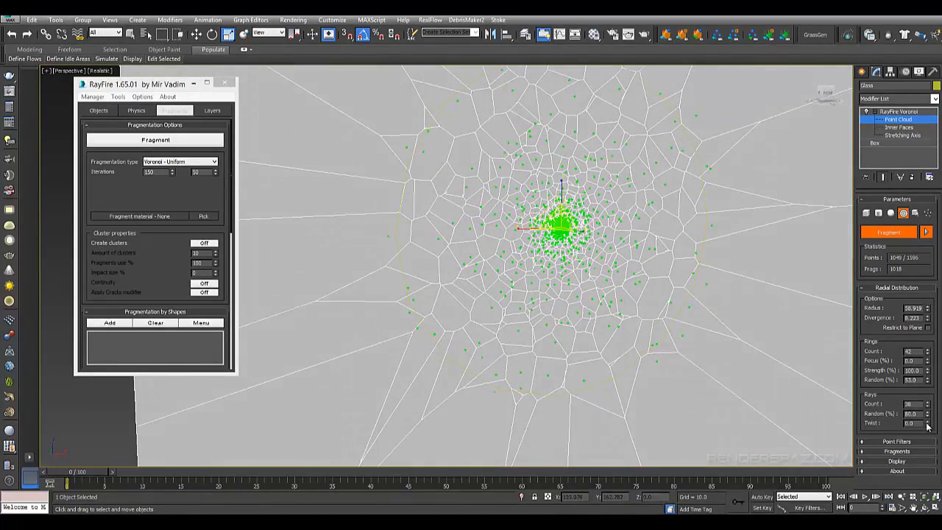
Set the rays' Twist to 42, and try a rings' Focus of 3% before resetting it to 0
mouse_move(927, 424)
left_mouse_down()
mouse_move(932, 395)
mouse_move(928, 433)
left_mouse_up()
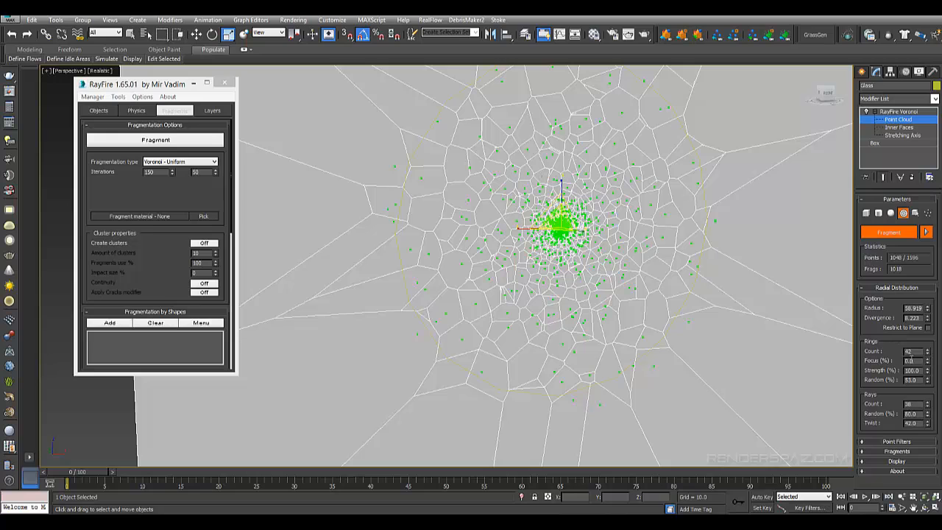
left_click_drag(928, 363, 926, 356)
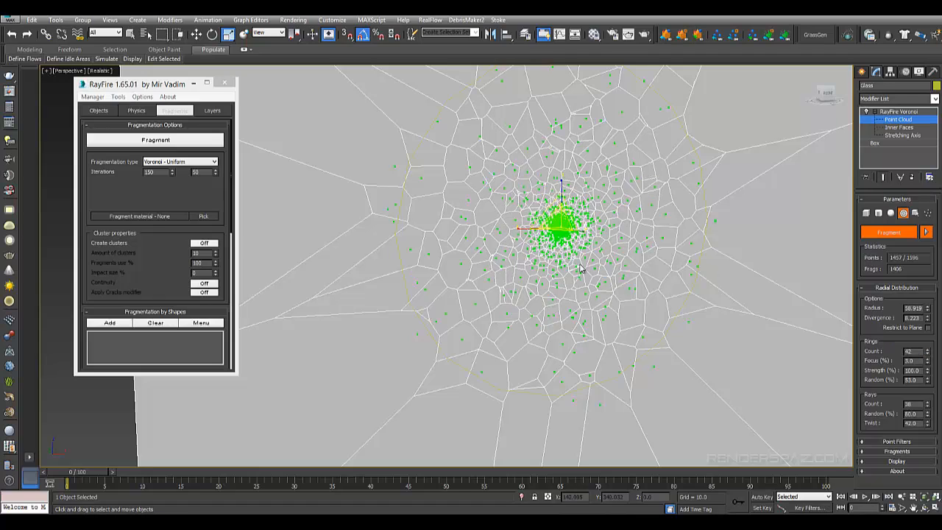
right_click(926, 363)
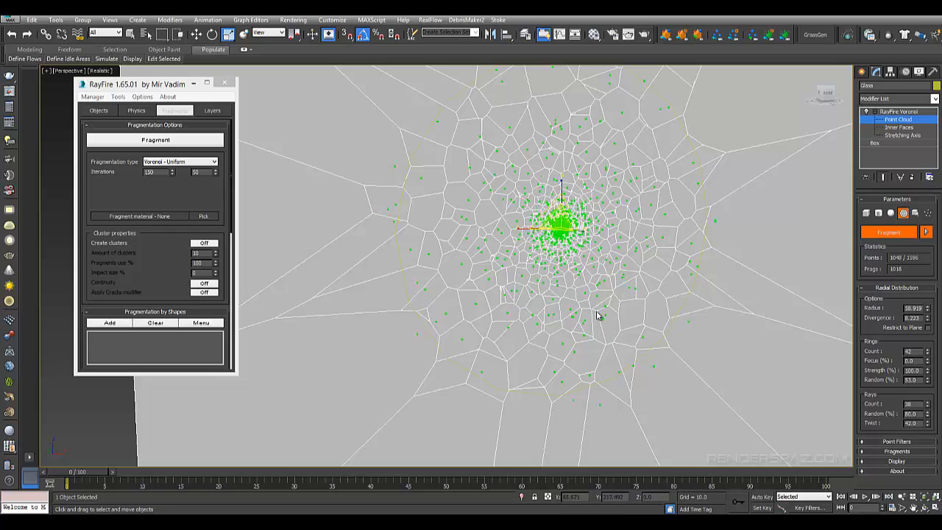
Leave Point Cloud editing and fragment the glass pane into separate pieces along its radial Voronoi pattern
scroll(586, 328, "down", 5)
middle_click_drag(599, 334, 691, 219, "alt")
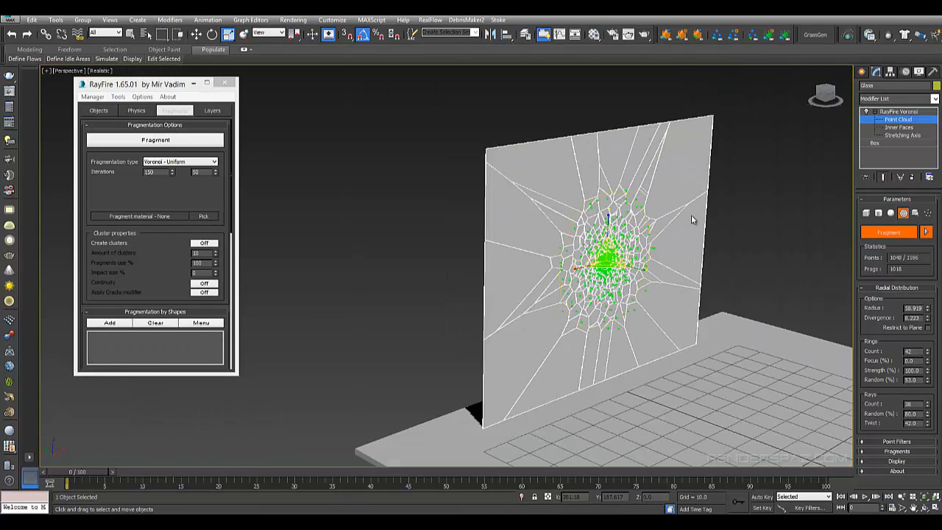
left_click(900, 119)
key("q")
left_click(611, 96)
left_click(639, 193)
middle_click_drag(758, 232, 651, 249, "alt")
scroll(684, 212, "up", 4)
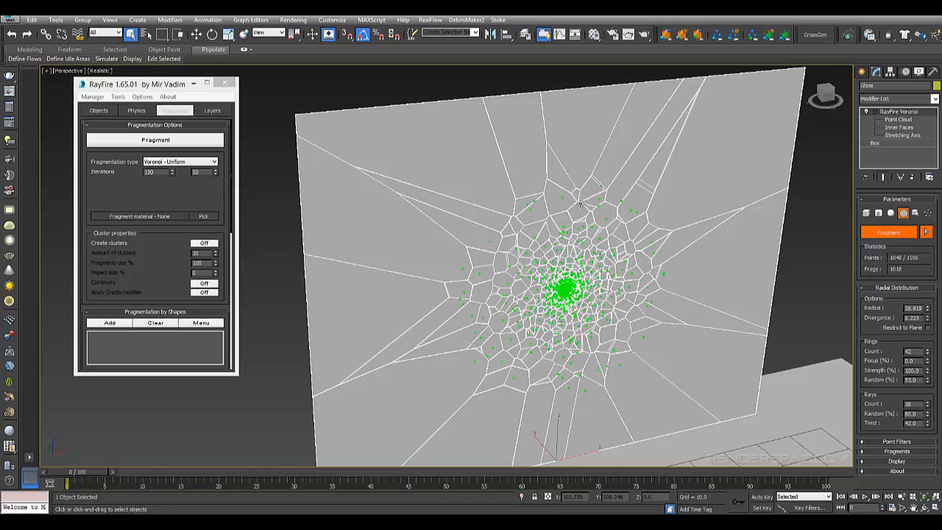
left_click(165, 143)
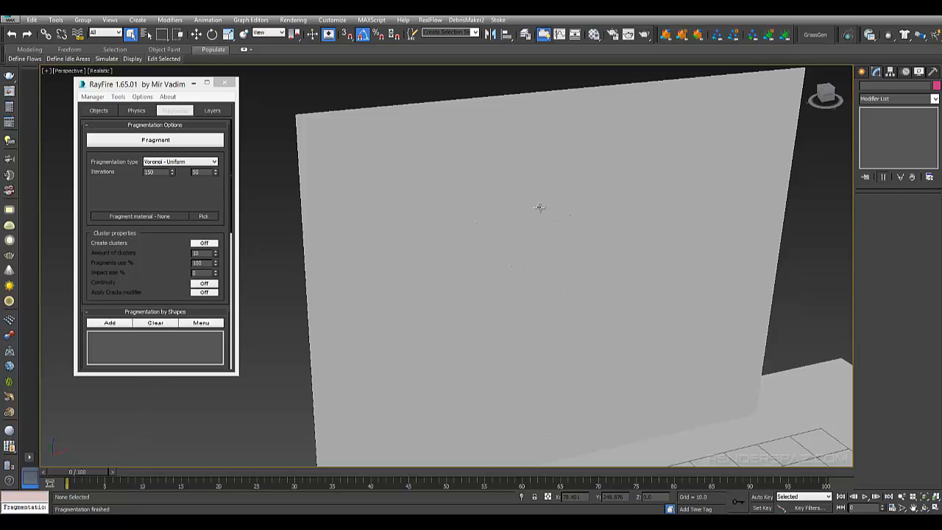
Switch the viewport to wireframe and examine the fragmented pane's crack pattern and thickness from the side
key("F3")
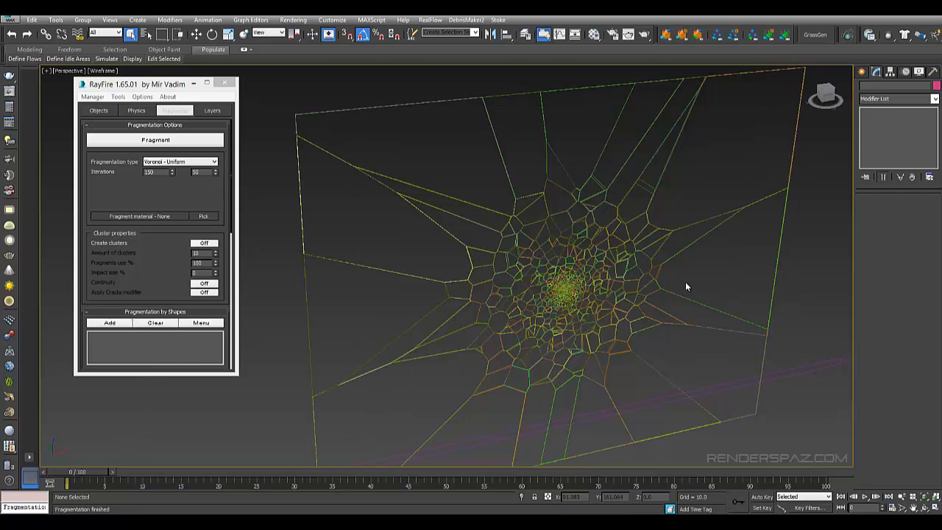
scroll(661, 259, "up", 1)
middle_click_drag(661, 258, 543, 259, "alt")
scroll(543, 259, "up", 4)
left_click(592, 251)
mouse_move(594, 296)
middle_mouse_down("alt")
mouse_move(612, 313)
mouse_move(646, 315)
mouse_move(612, 303)
middle_mouse_up("alt")
left_click(612, 313)
left_click(611, 313)
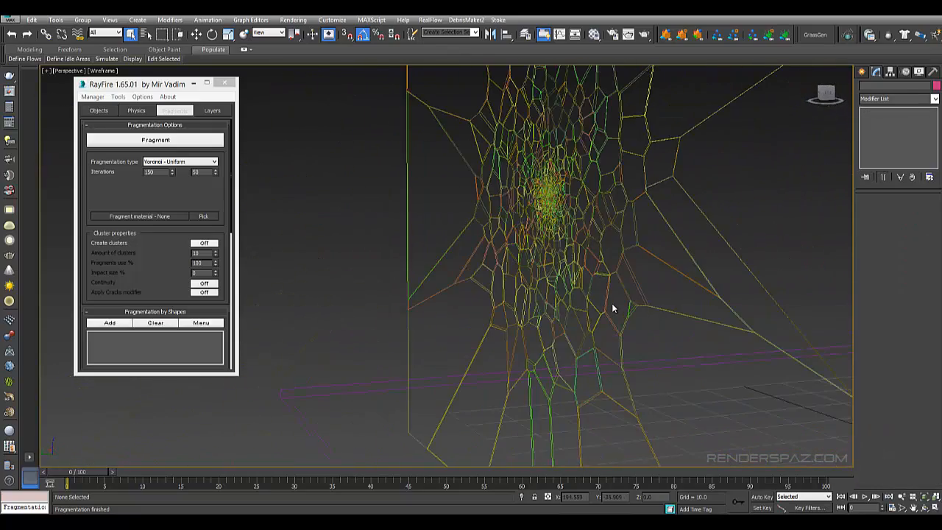
Return the viewport to shaded display and examine the fragmented pane's surface close up and from a distance
key("F3")
scroll(561, 284, "up", 5)
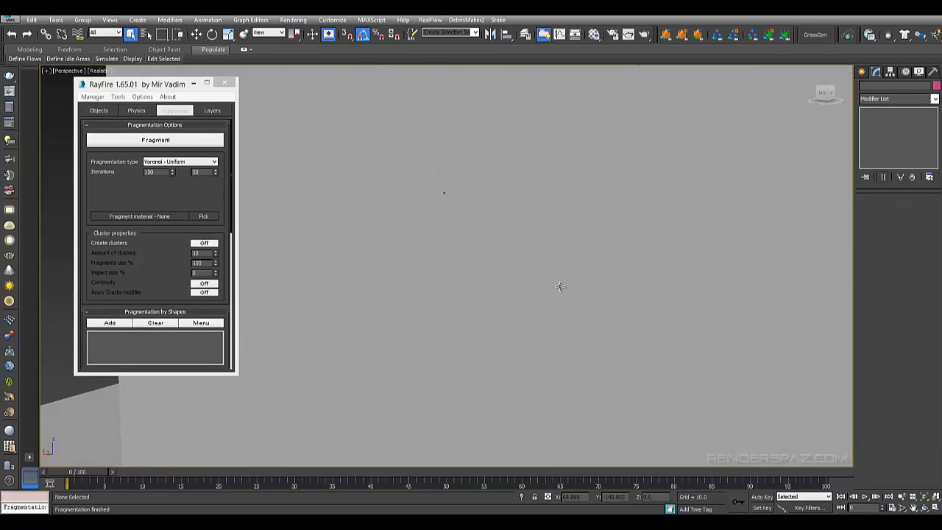
middle_click_drag(583, 307, 454, 317, "alt")
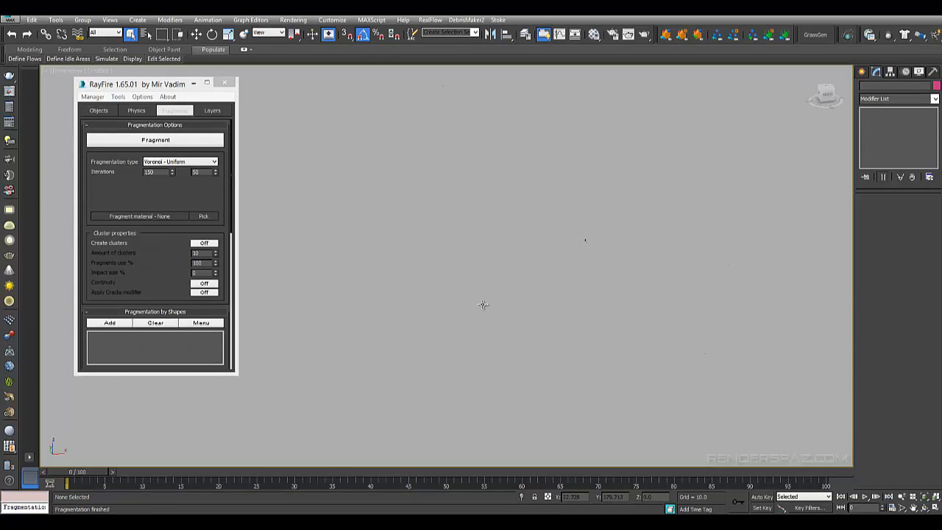
scroll(484, 305, "down", 5)
scroll(484, 305, "up", 6)
scroll(415, 309, "down", 2)
scroll(414, 309, "down", 3)
scroll(446, 316, "up", 2)
scroll(459, 316, "down", 4)
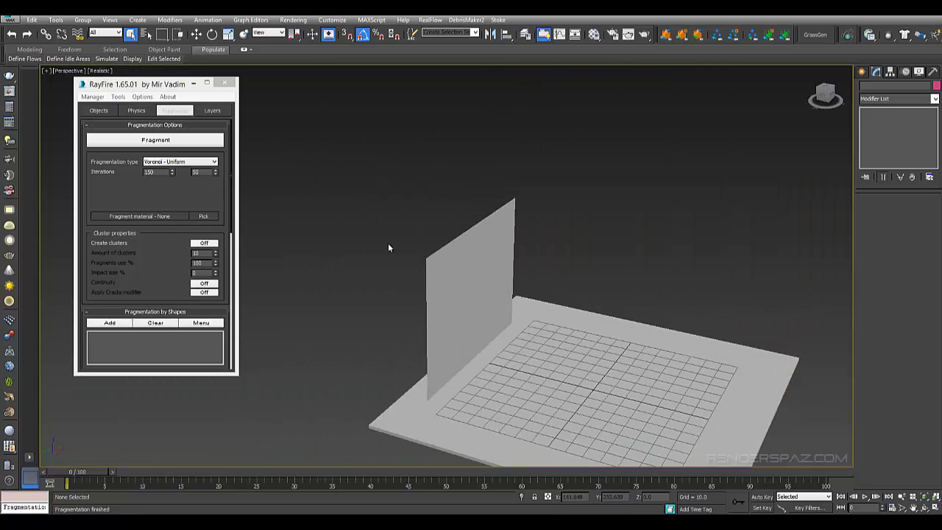
Create a spherical RayFire RF_Bomb helper with a range size of about 16.5 beside the floor, behind the glass pane
middle_click_drag(386, 304, 408, 298, "alt")
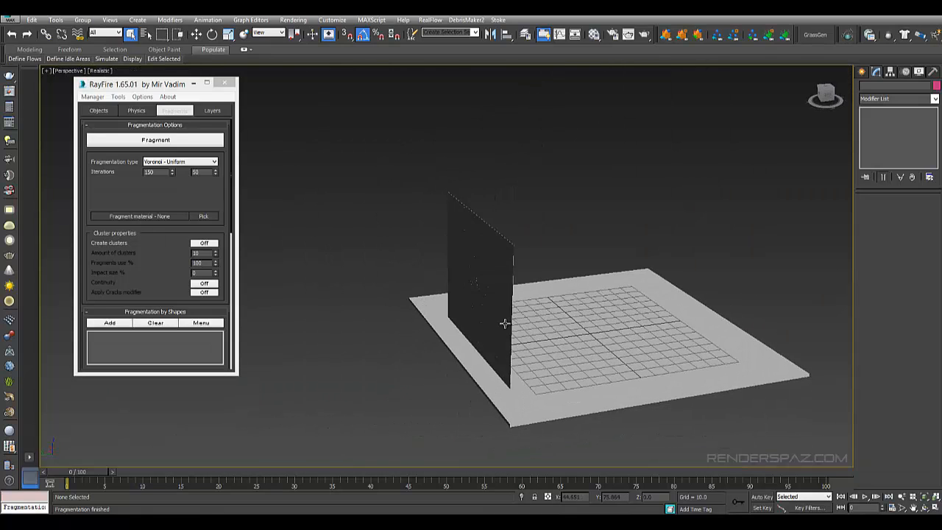
middle_click_drag(504, 324, 573, 319, "alt")
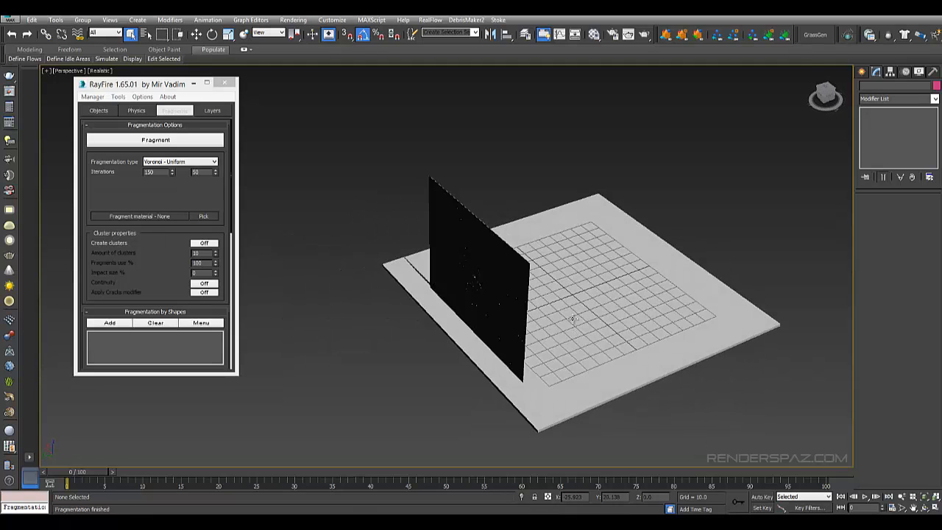
left_click(865, 72)
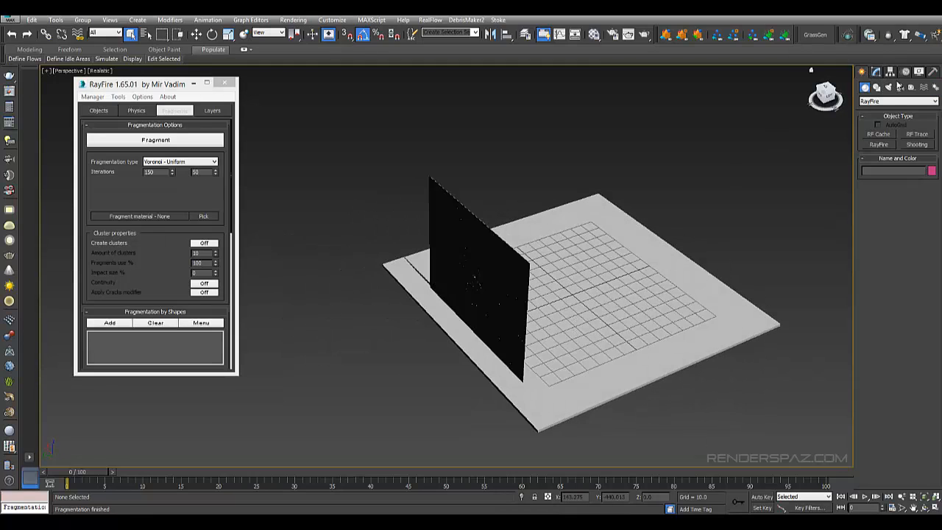
left_click(912, 89)
left_click(896, 101)
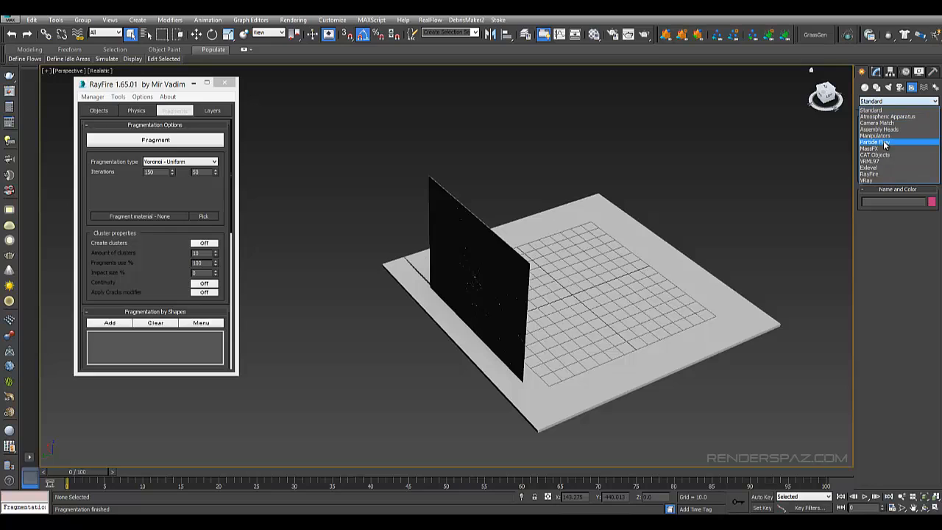
left_click(879, 178)
left_click(879, 135)
middle_click_drag(401, 398, 530, 342)
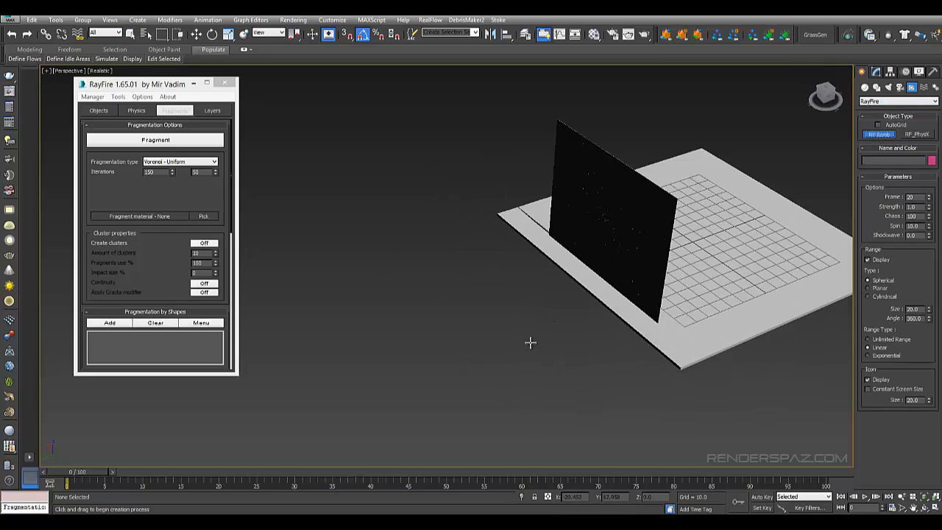
left_click_drag(538, 303, 553, 312)
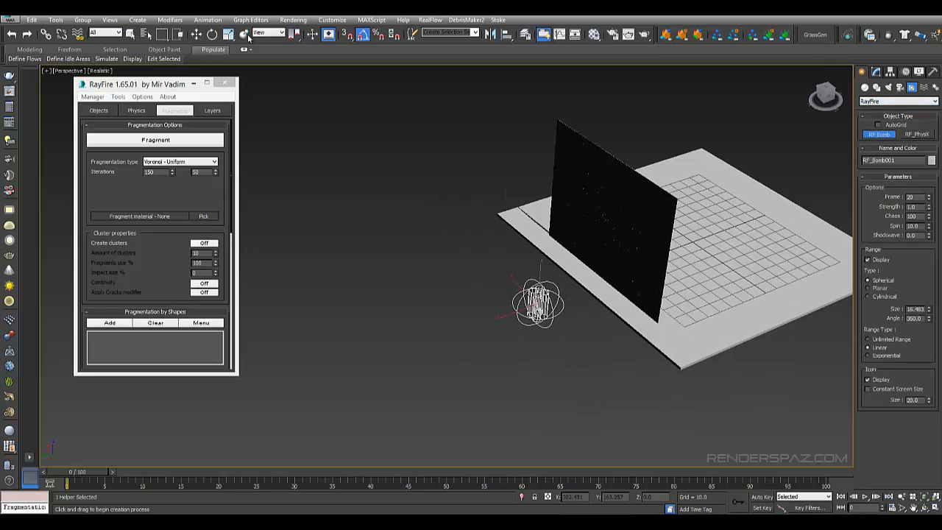
Raise the bomb helper to about Z 47.3, move it toward the pane to about Y 95.2, and display the viewport in wireframe
left_click(197, 34)
middle_click_drag(507, 216, 558, 178, "alt")
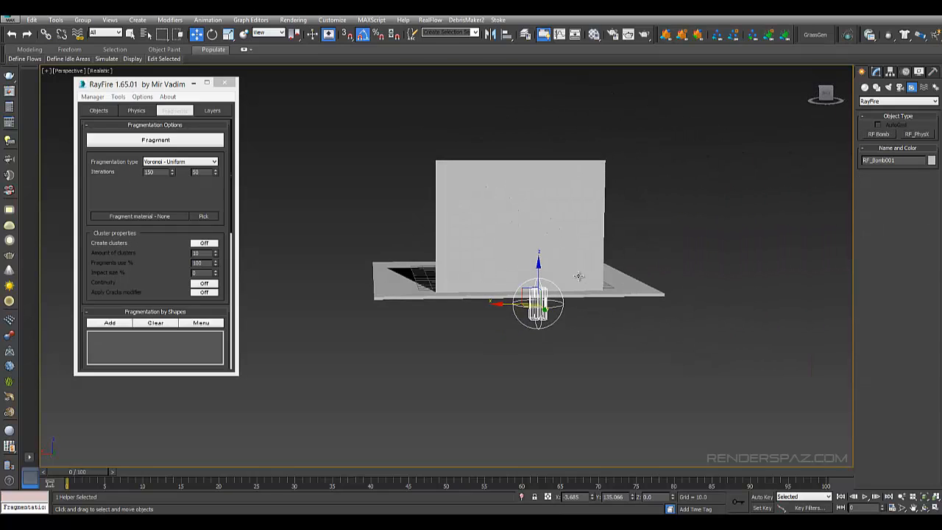
middle_click_drag(580, 277, 518, 302, "alt")
left_click_drag(540, 273, 562, 206)
middle_click_drag(562, 206, 507, 226, "alt")
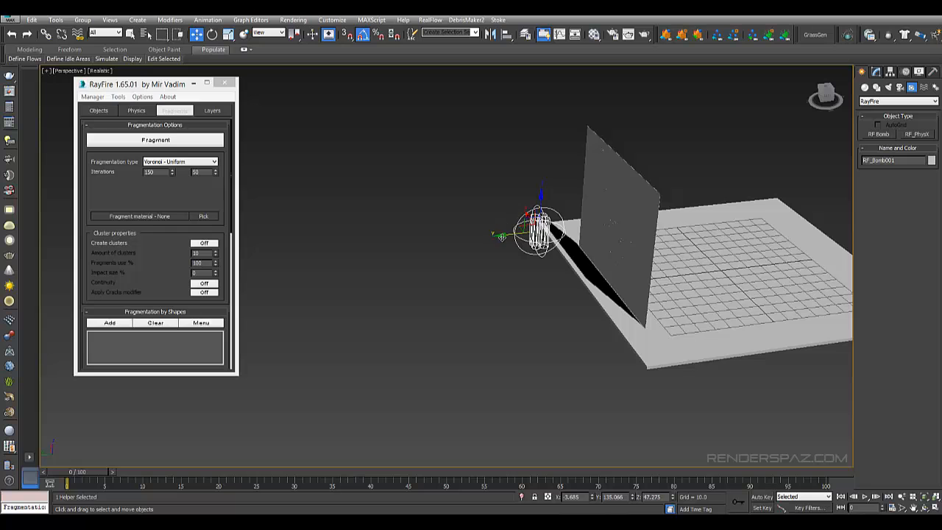
left_click_drag(501, 236, 568, 227)
middle_click_drag(568, 226, 621, 244, "alt")
key("F3")
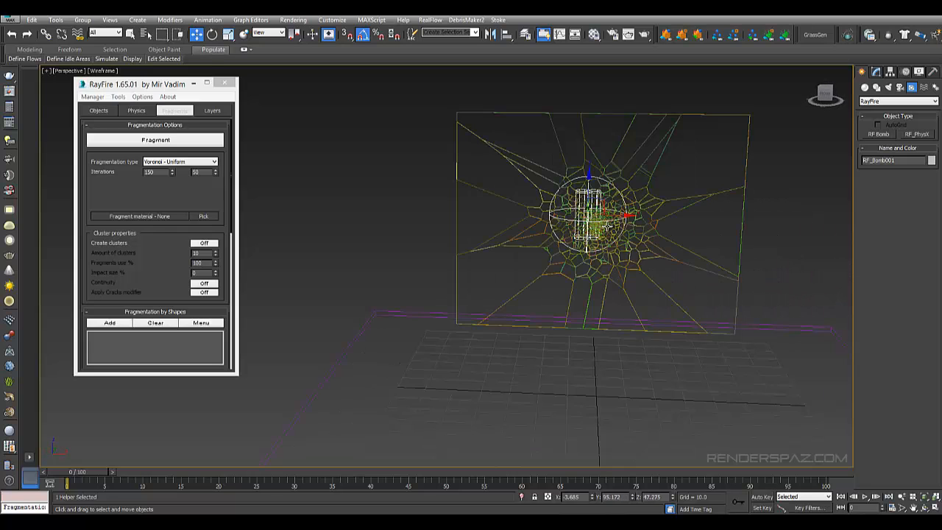
Move the bomb helper to about X -0.2, Z 43.9 over the densest cracks and return the viewport to shaded display
scroll(608, 229, "up", 4)
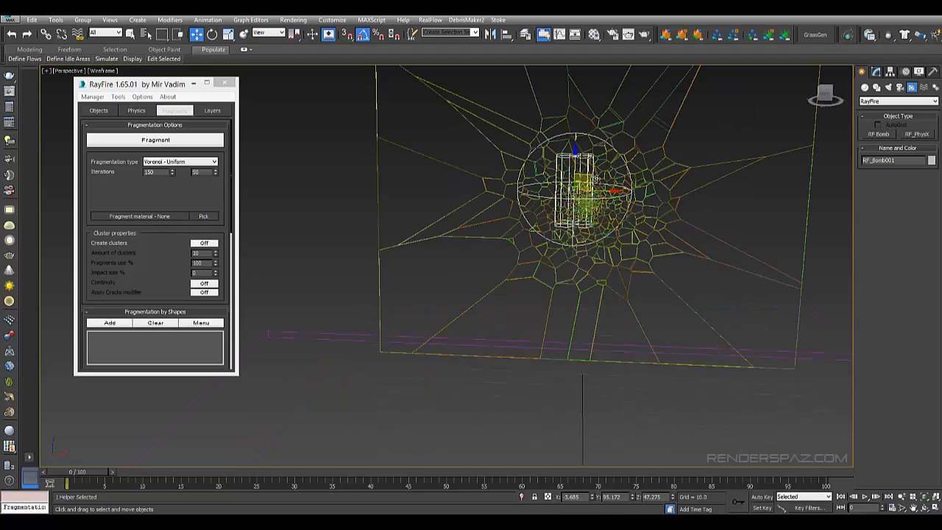
left_click_drag(595, 178, 585, 205)
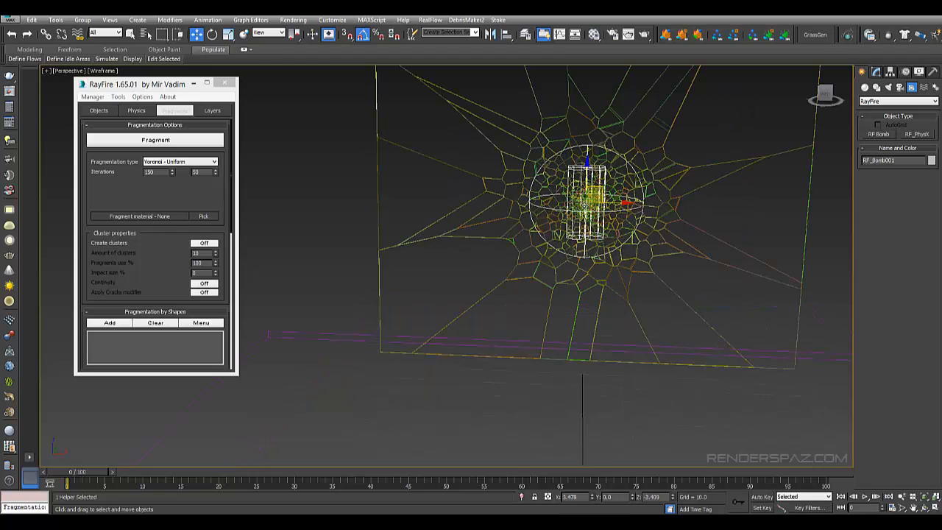
middle_click_drag(587, 205, 653, 212, "alt")
key("F3")
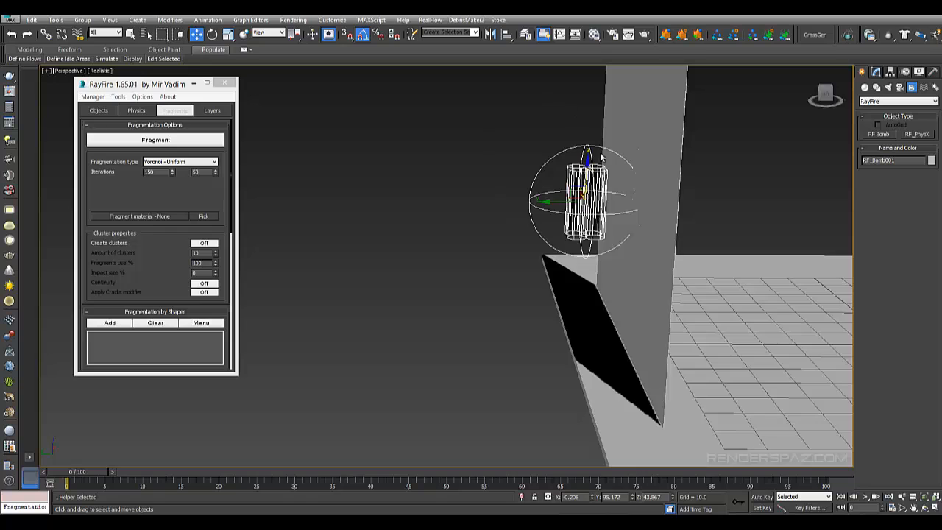
middle_click_drag(602, 158, 579, 183)
scroll(580, 189, "up", 3)
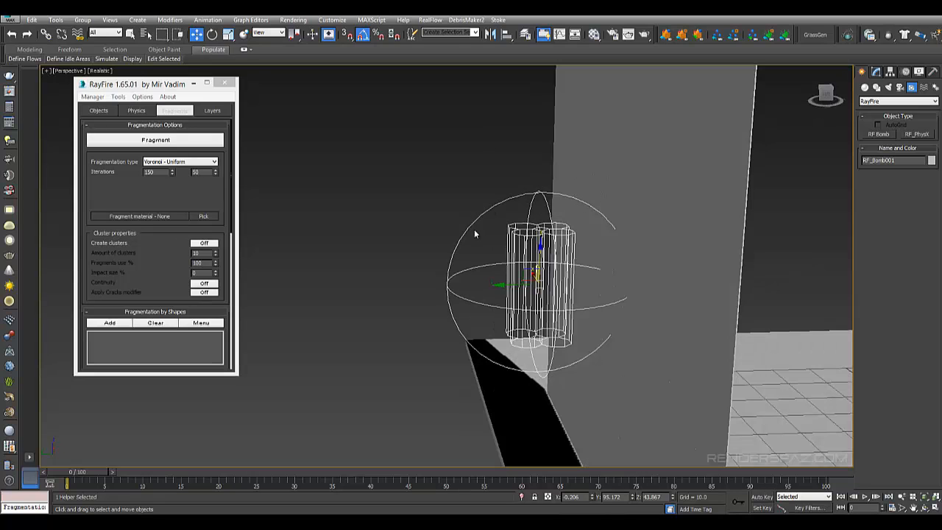
Fine-tune the bomb helper's height to about Z 45.4 against the crack centre, leave the viewport shaded, and deselect the helper
middle_click_drag(637, 258, 520, 186, "alt")
key("F3")
middle_click_drag(678, 182, 601, 89, "alt")
middle_click_drag(609, 276, 470, 293, "alt")
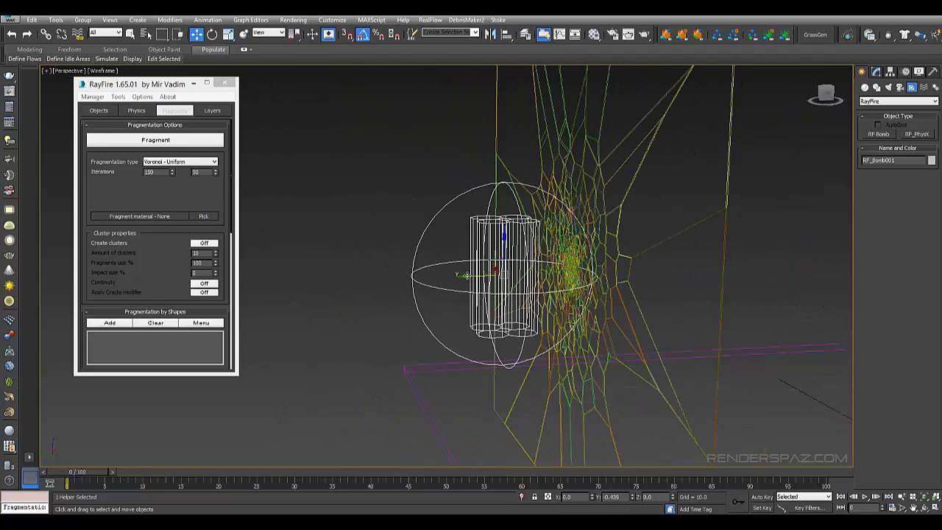
middle_click_drag(607, 270, 513, 248, "alt")
key("F3")
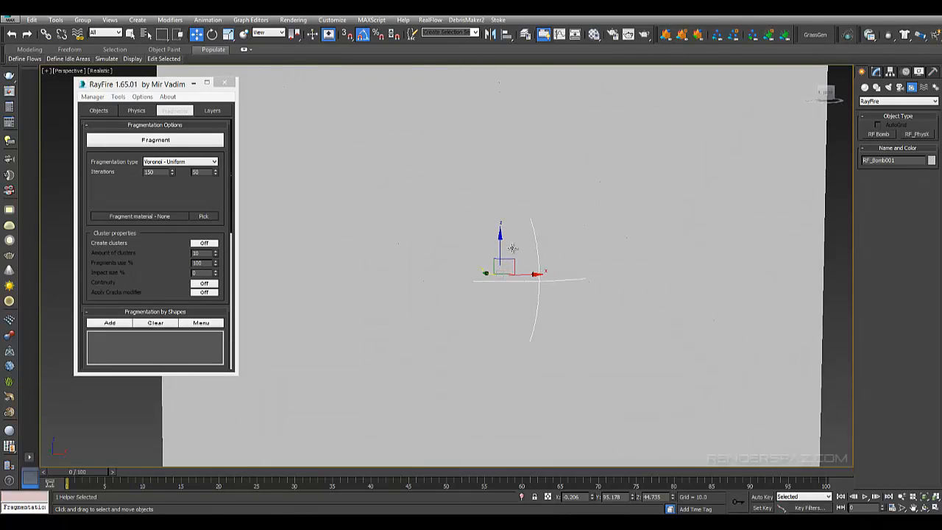
left_click_drag(504, 243, 503, 238)
middle_click_drag(551, 263, 607, 257, "alt")
left_click(398, 195)
middle_click_drag(399, 196, 554, 265, "alt")
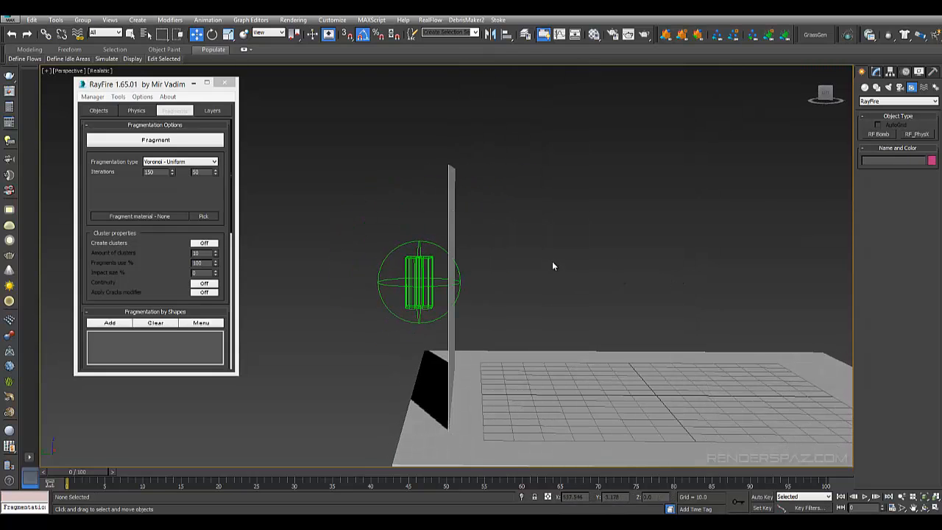
Open the bomb helper's modifiable parameters to review its explosion and range settings, and deselect it
left_click(431, 272)
middle_click_drag(602, 293, 607, 292, "alt")
left_click(875, 71)
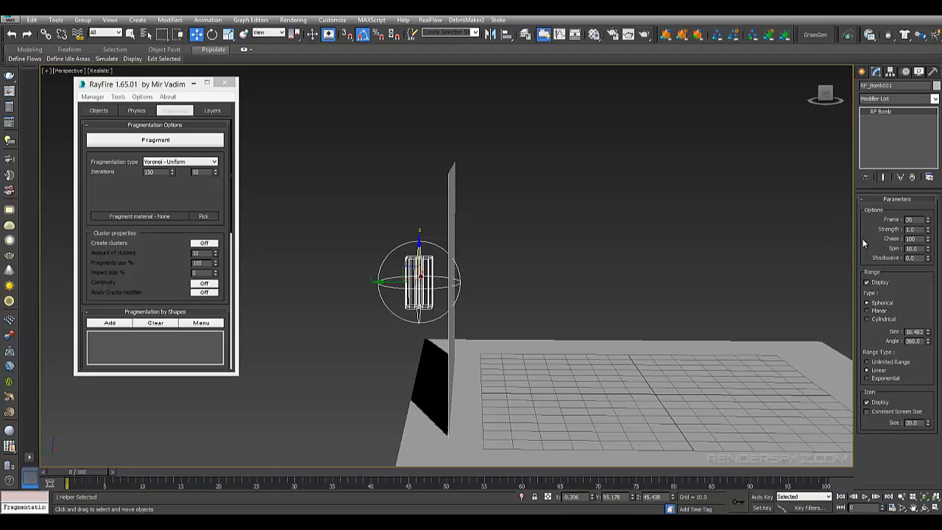
middle_click_drag(464, 251, 456, 203, "alt")
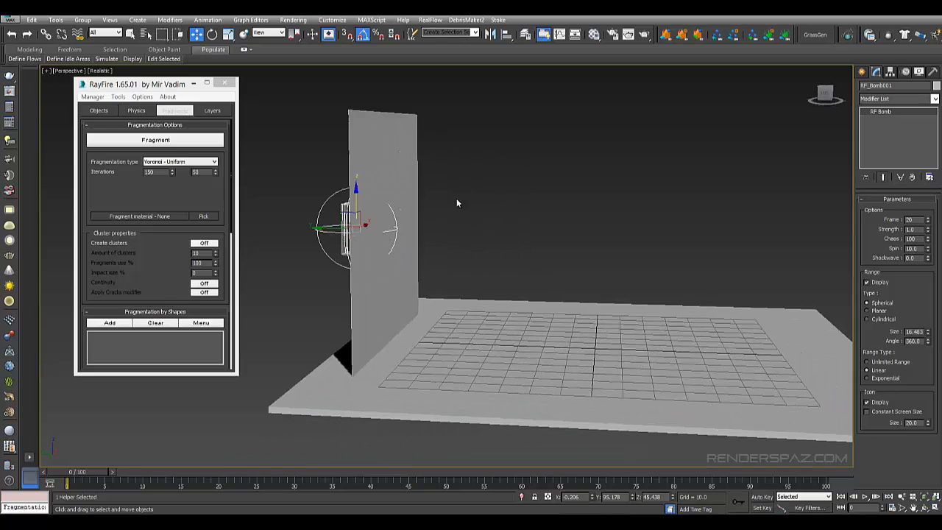
left_click(426, 124)
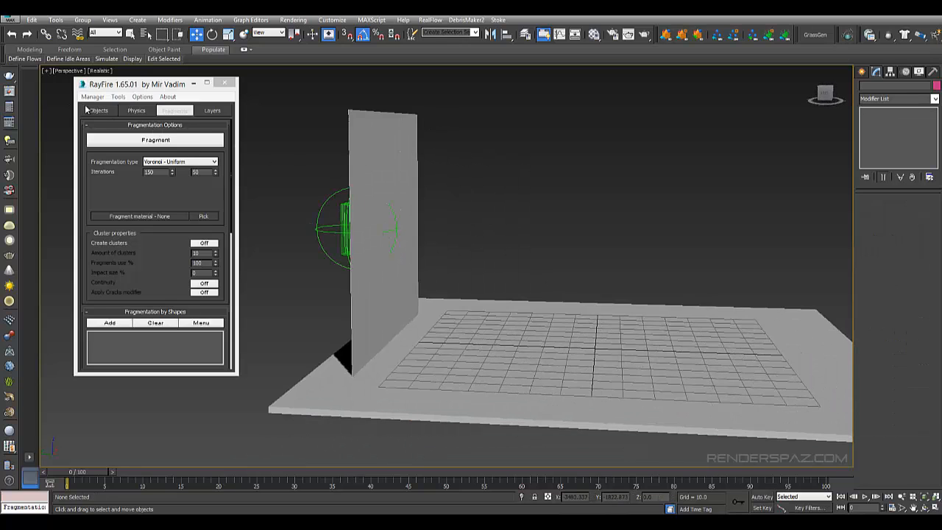
Select all the glass fragments held in RayFire's Dynamic / Impact Objects list
left_click(99, 110)
left_click(93, 150)
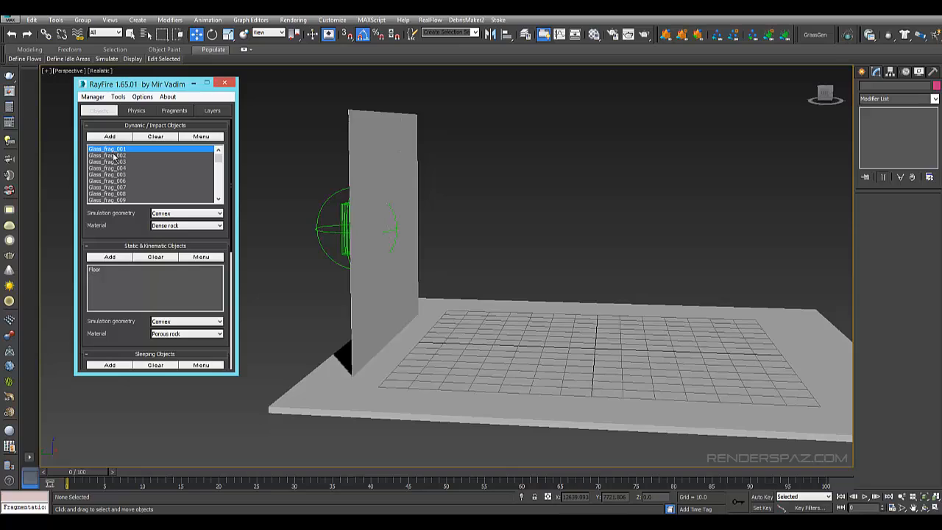
scroll(114, 158, "down", 6)
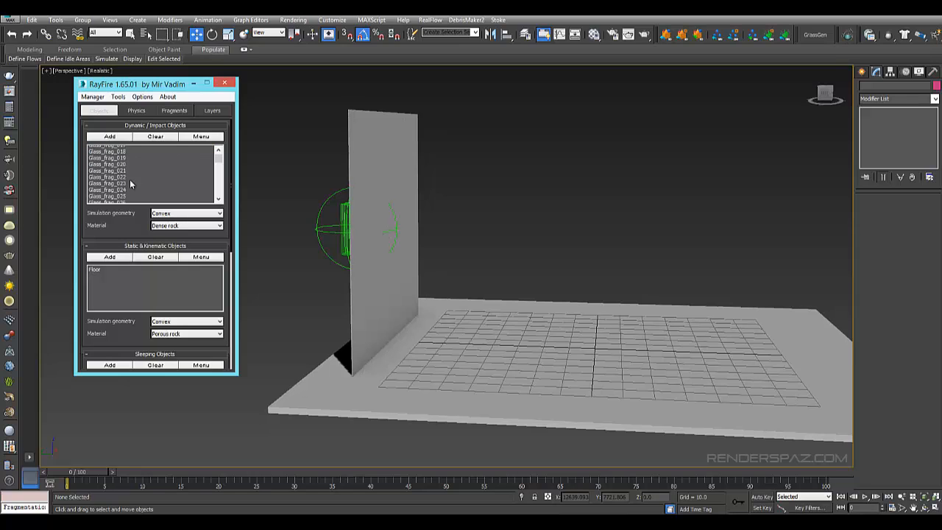
scroll(140, 169, "up", 6)
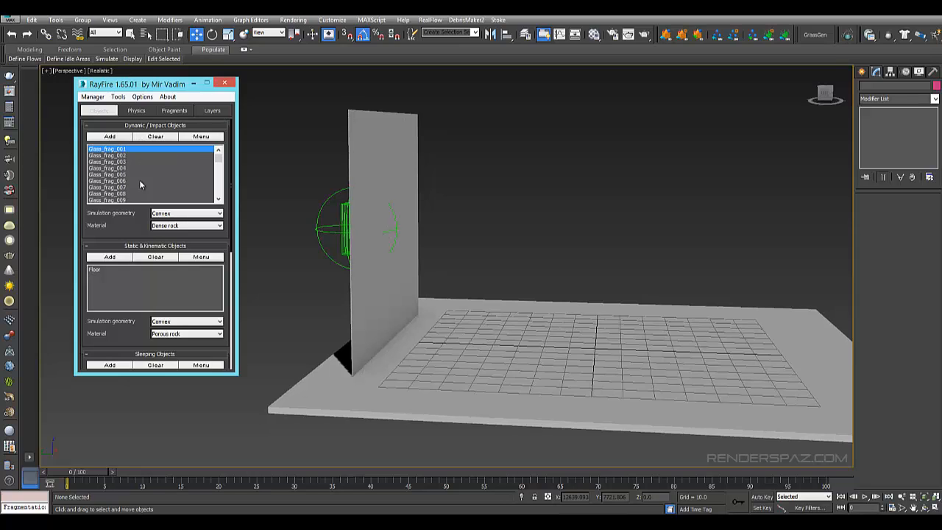
left_click(202, 137)
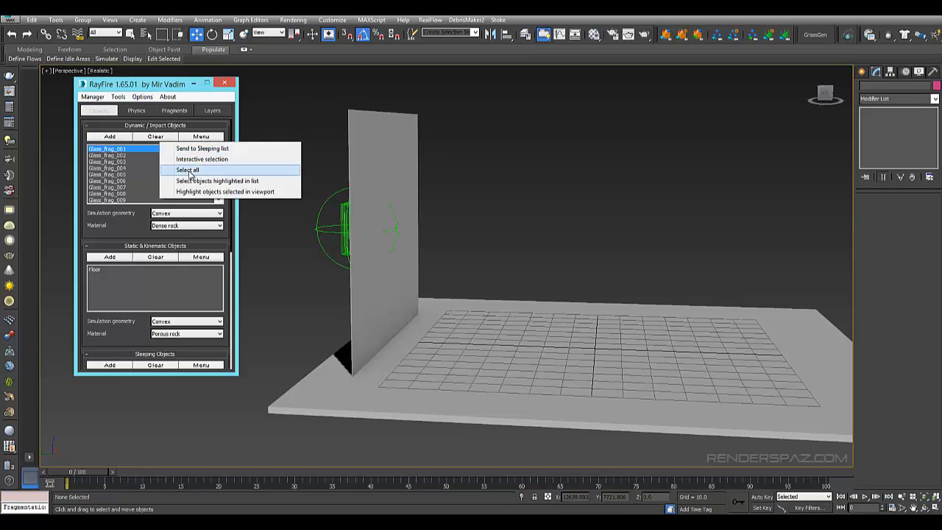
left_click(171, 174)
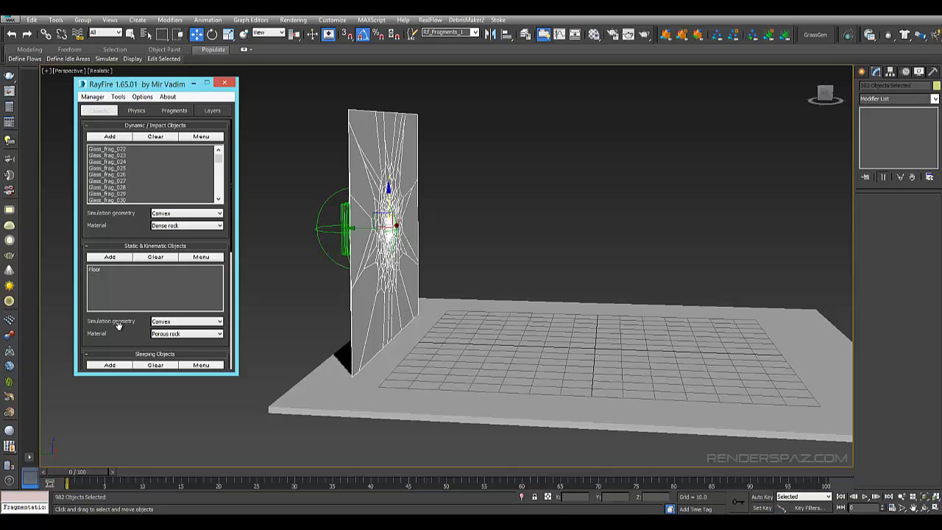
Add the selected glass fragments to RayFire's Sleeping Objects and check the Dynamic / Impact Objects list
scroll(118, 325, "down", 4)
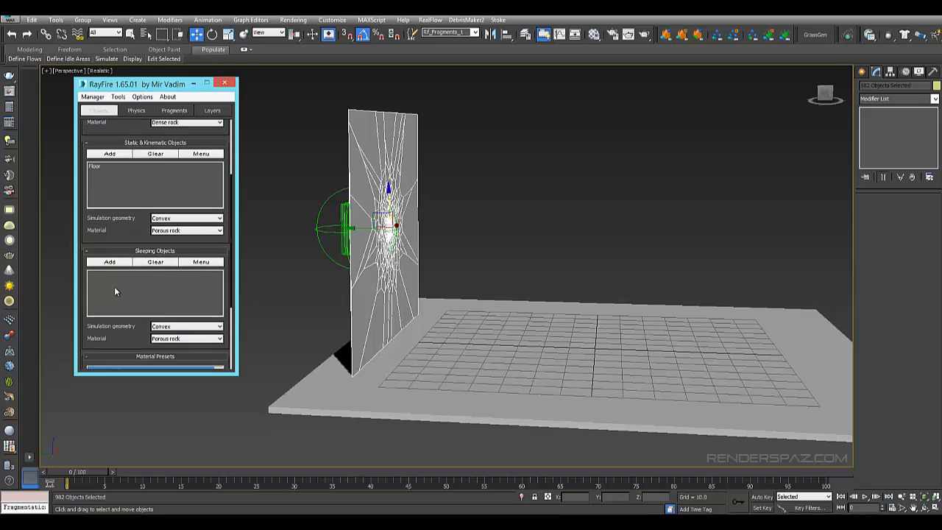
left_click(201, 262)
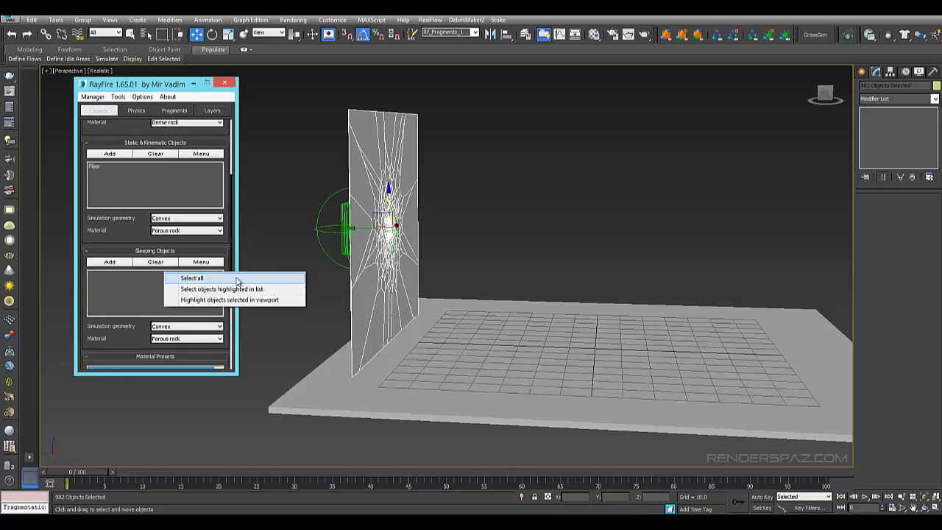
left_click(109, 262)
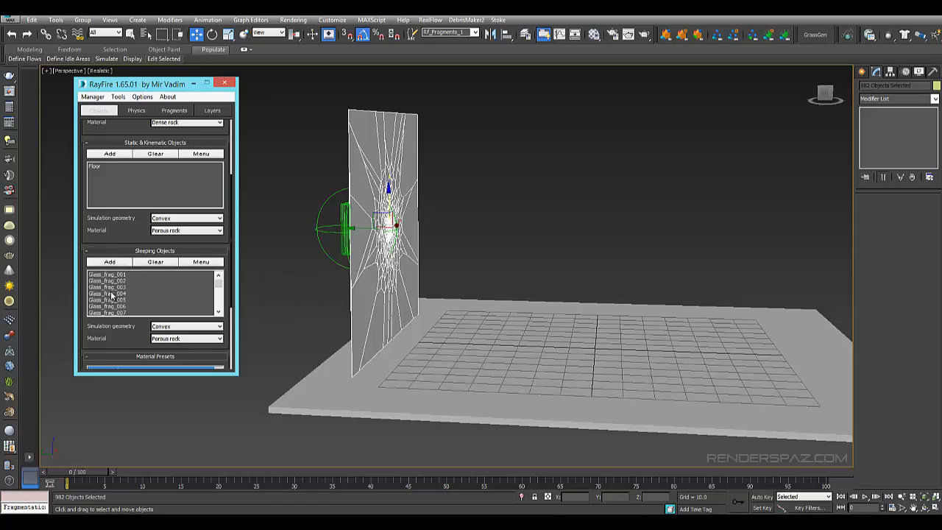
left_click(109, 279)
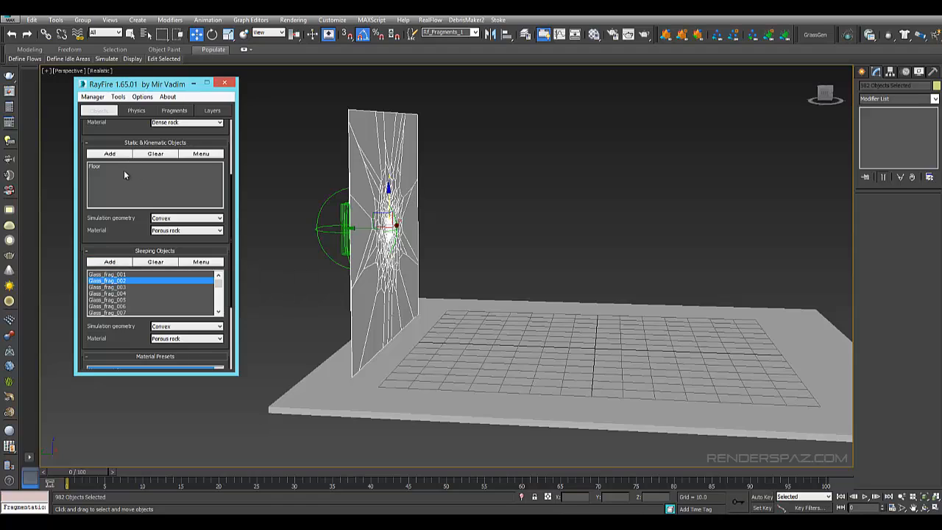
scroll(117, 136, "up", 5)
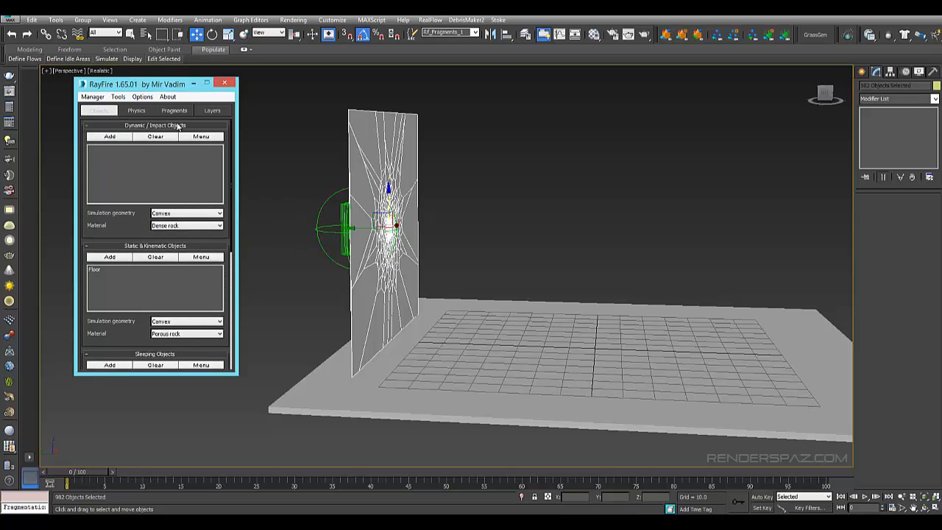
Select the bomb helper behind the pane and add it to RayFire's physics Simulation Properties
left_click(135, 111)
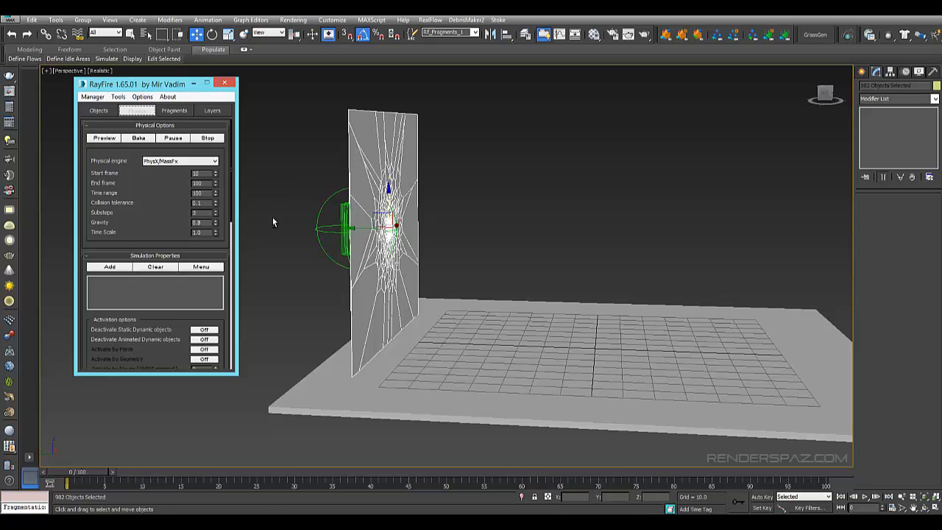
middle_click_drag(273, 218, 297, 211, "alt")
left_click(312, 236)
left_click(312, 190)
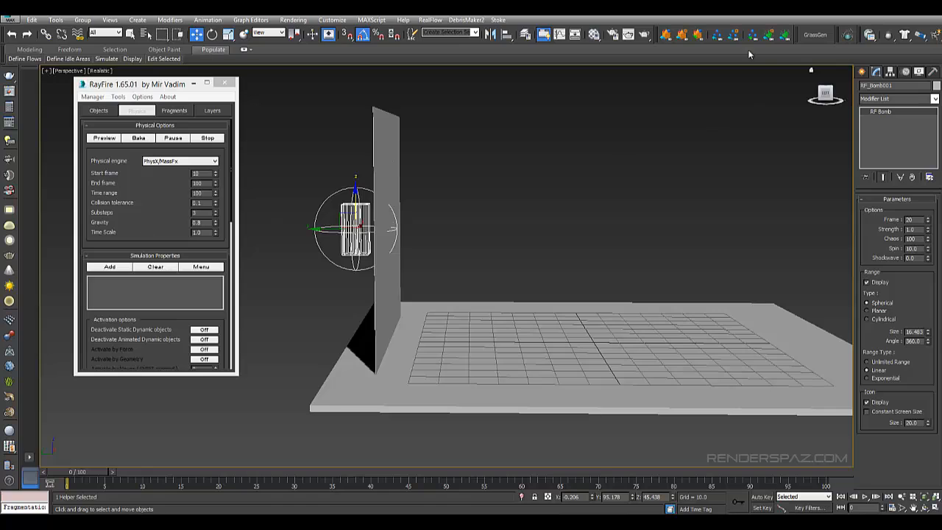
left_click(94, 270)
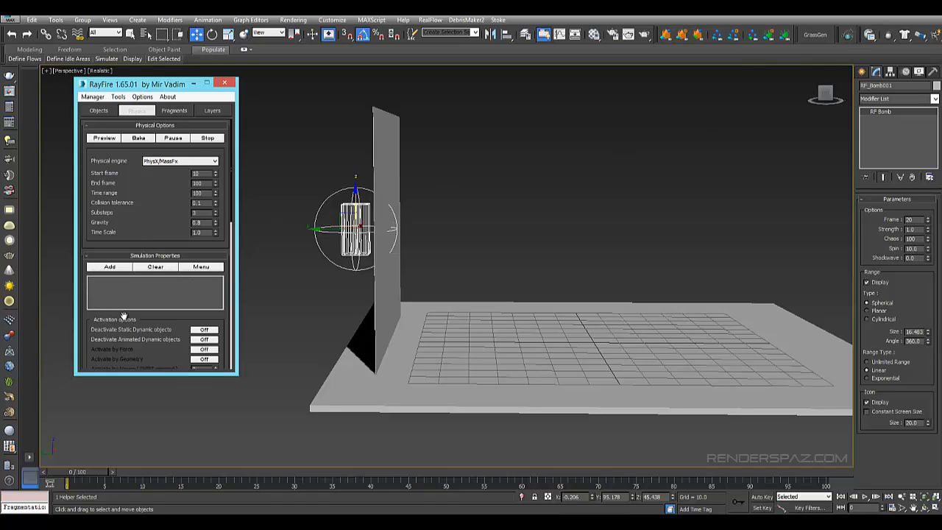
left_click(109, 267)
left_click(335, 181)
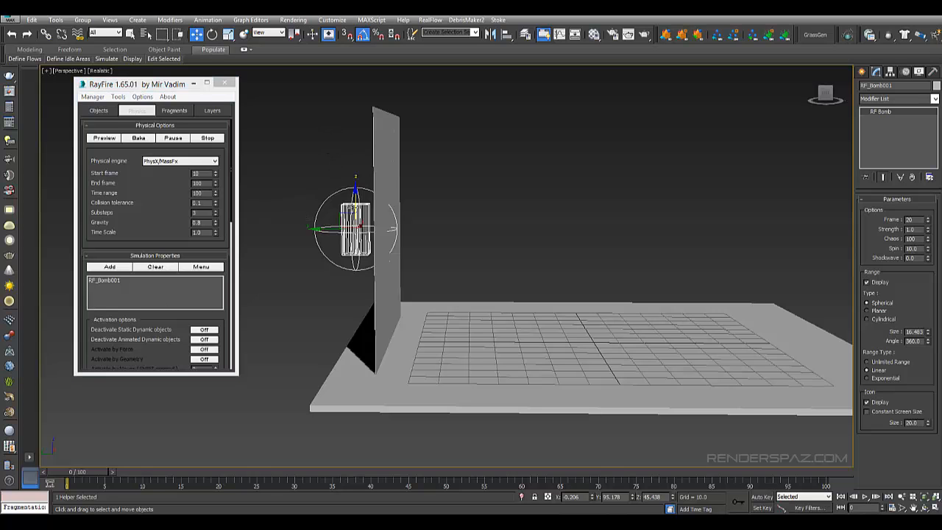
left_click(357, 218)
Run the RayFire simulation in preview mode, watch the pane shatter from several angles, and pause it at about frame 49
middle_click_drag(412, 263, 168, 153, "alt")
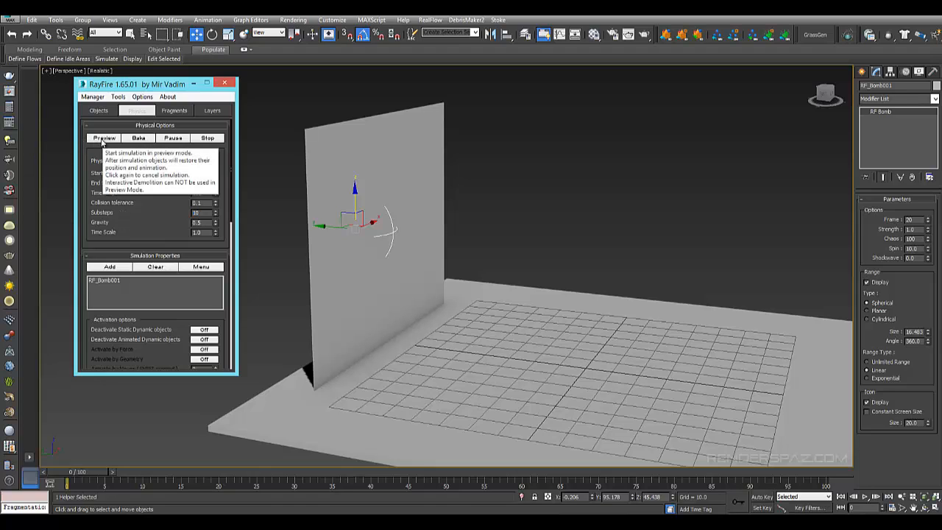
left_click(103, 138)
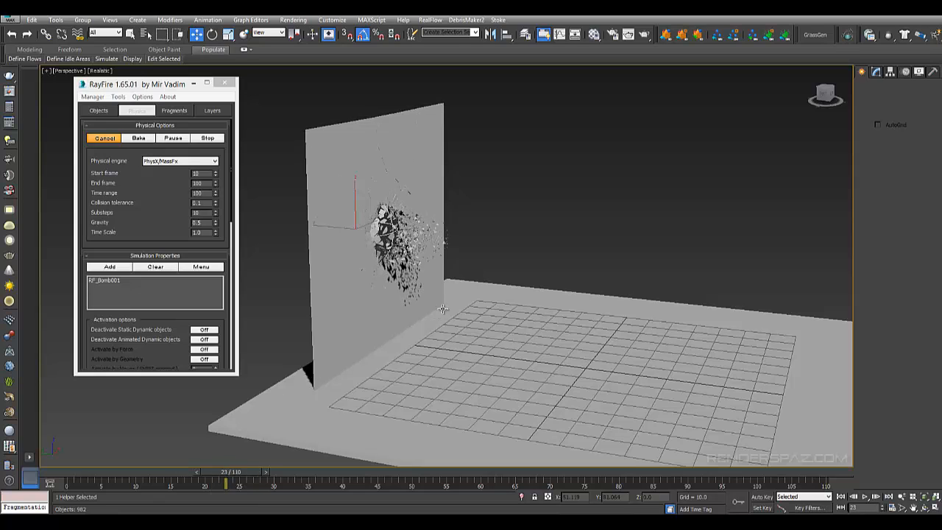
middle_click_drag(432, 308, 465, 293, "alt")
scroll(601, 289, "up", 3)
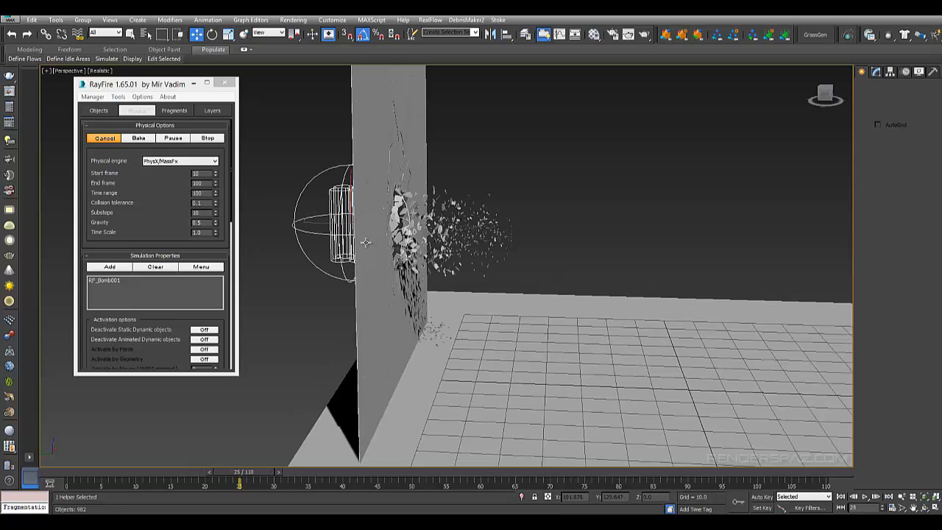
middle_click_drag(551, 286, 525, 286, "alt")
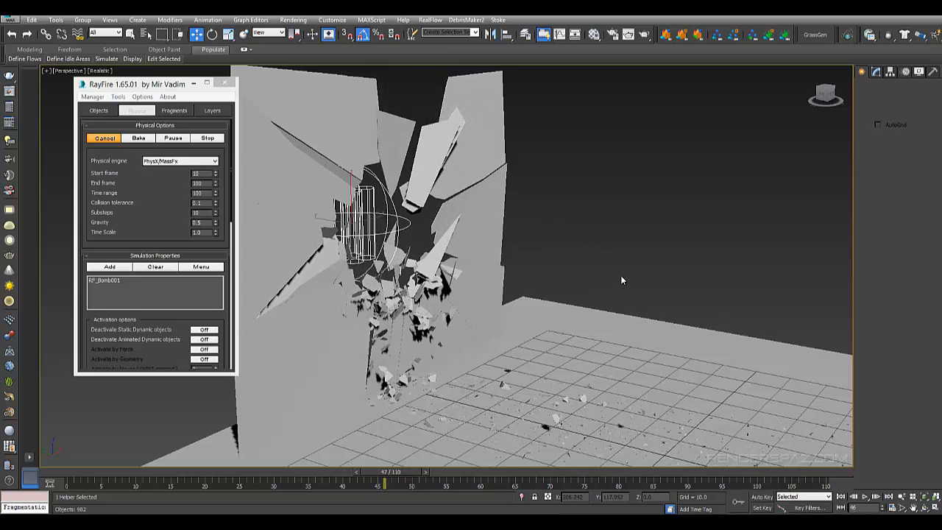
left_click(172, 138)
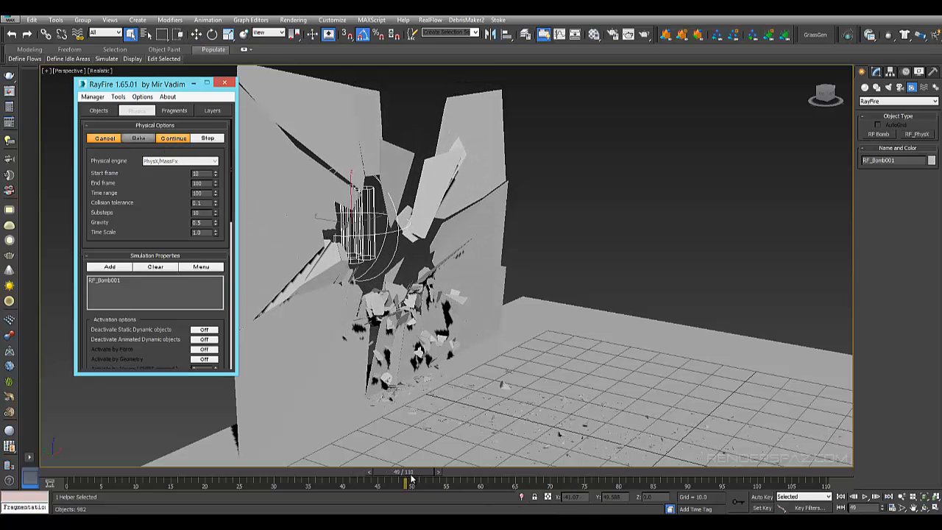
Go back to frame 27 of the paused simulation and examine the flying glass shards up close from the side
left_click_drag(412, 479, 254, 479)
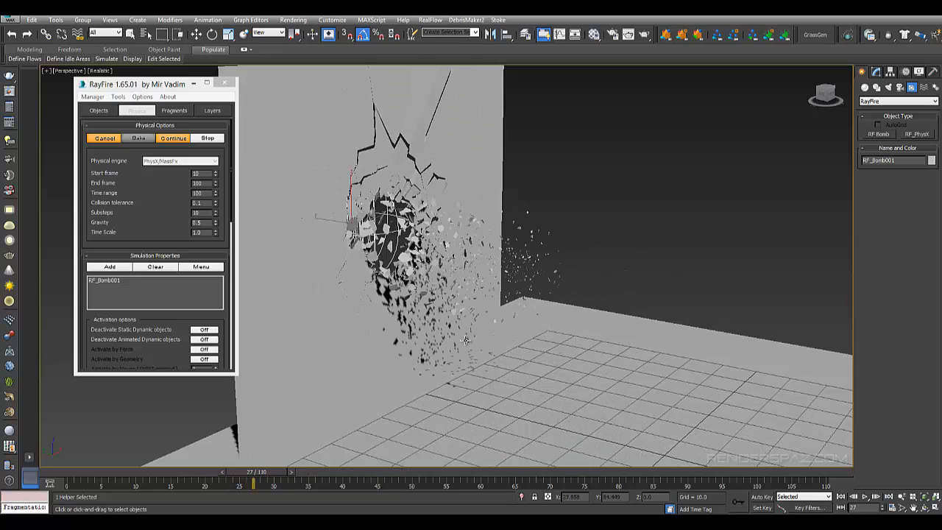
middle_click_drag(464, 340, 457, 311, "alt")
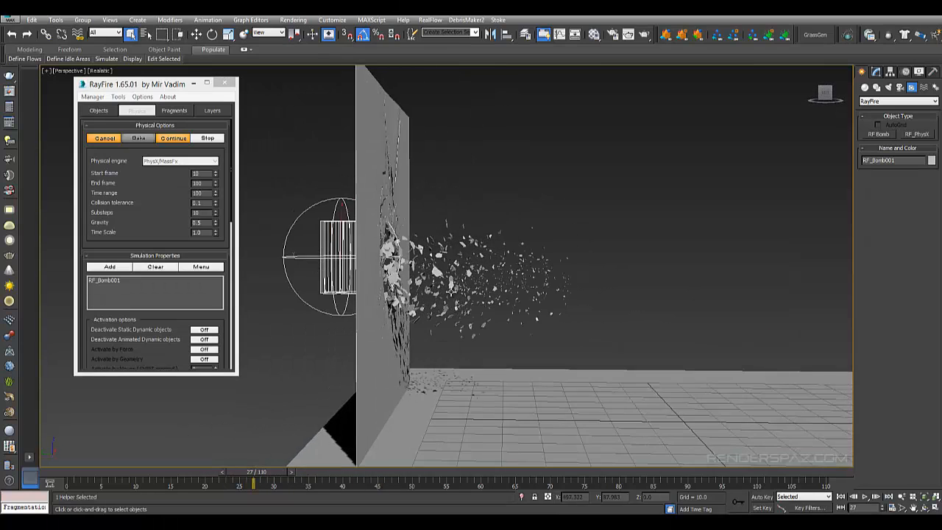
scroll(523, 295, "up", 5)
middle_click_drag(552, 299, 517, 280)
scroll(520, 280, "up", 5)
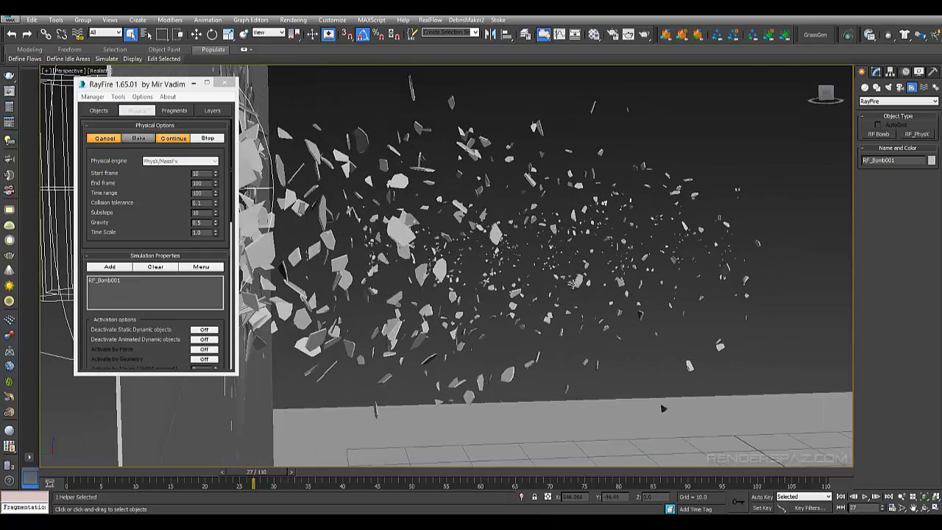
mouse_move(572, 282)
middle_mouse_down("alt")
mouse_move(536, 289)
mouse_move(570, 279)
middle_mouse_up("alt")
scroll(535, 289, "down", 5)
scroll(540, 288, "up", 6)
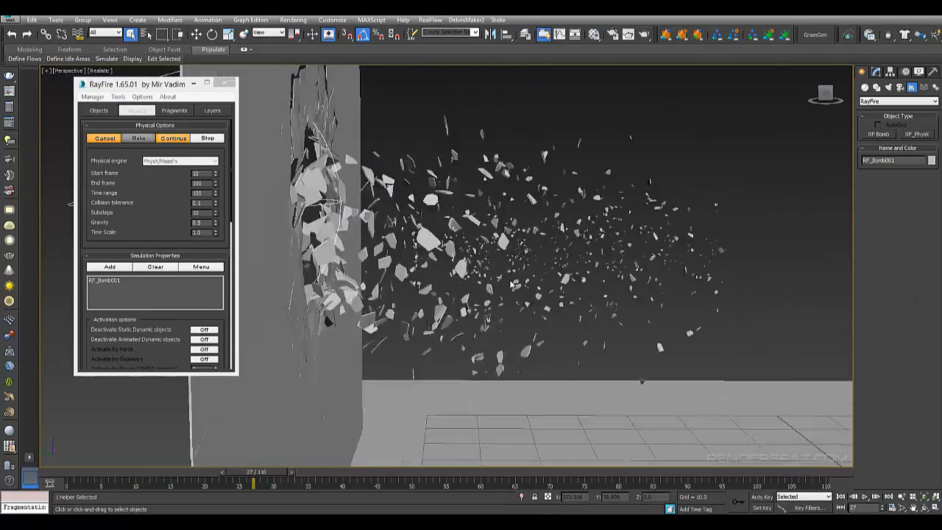
scroll(537, 231, "down", 3)
middle_click_drag(537, 230, 543, 253, "alt")
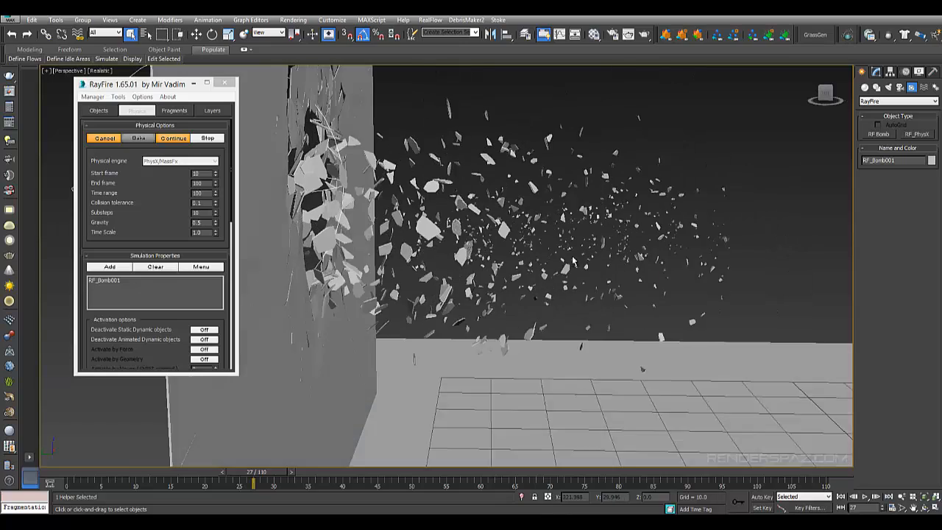
scroll(542, 253, "up", 6)
scroll(507, 254, "down", 6)
scroll(515, 271, "up", 5)
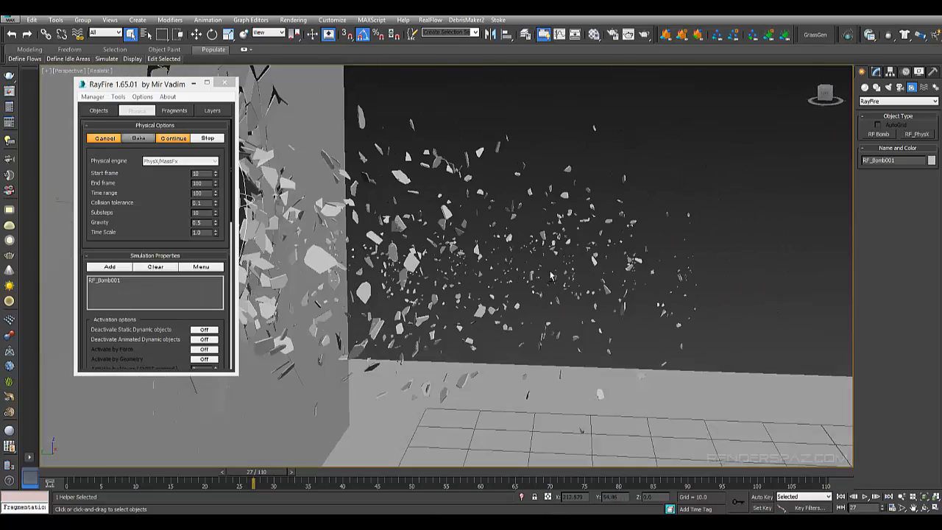
Look over the flying shards, return the paused preview to frame 0, and end the RayFire simulation
middle_click_drag(534, 278, 452, 287, "alt")
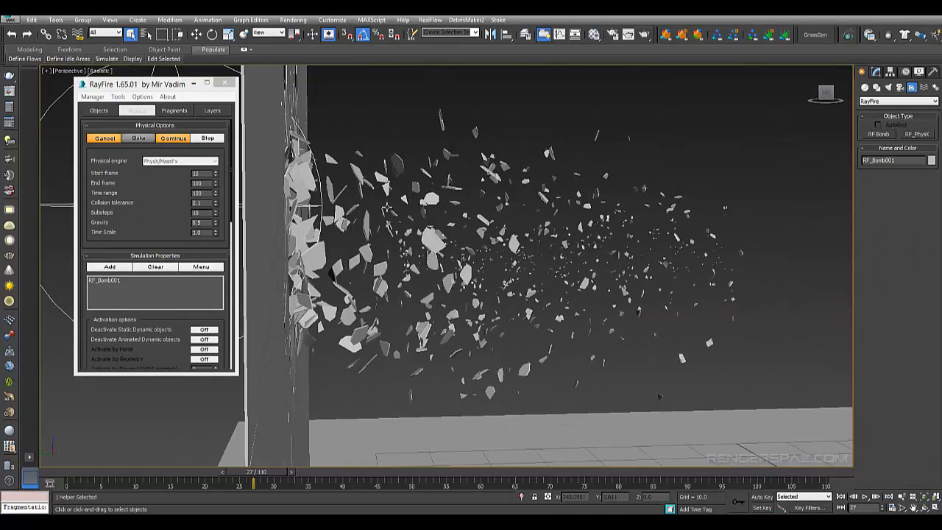
middle_click_drag(426, 239, 449, 278, "alt")
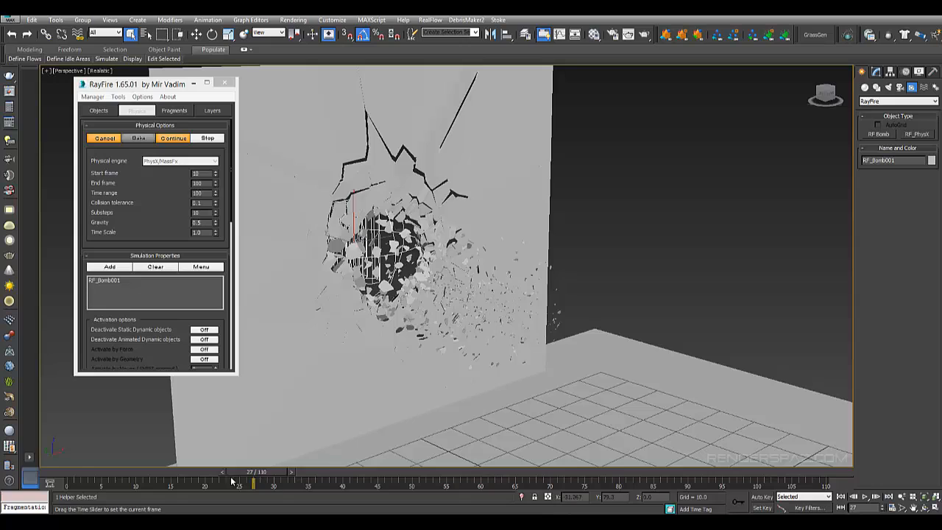
left_click_drag(231, 478, 15, 487)
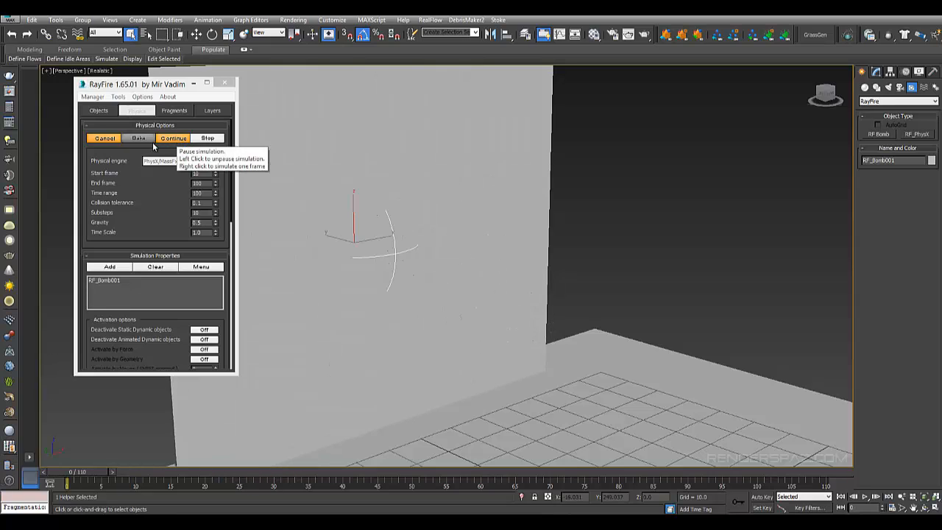
left_click(101, 139)
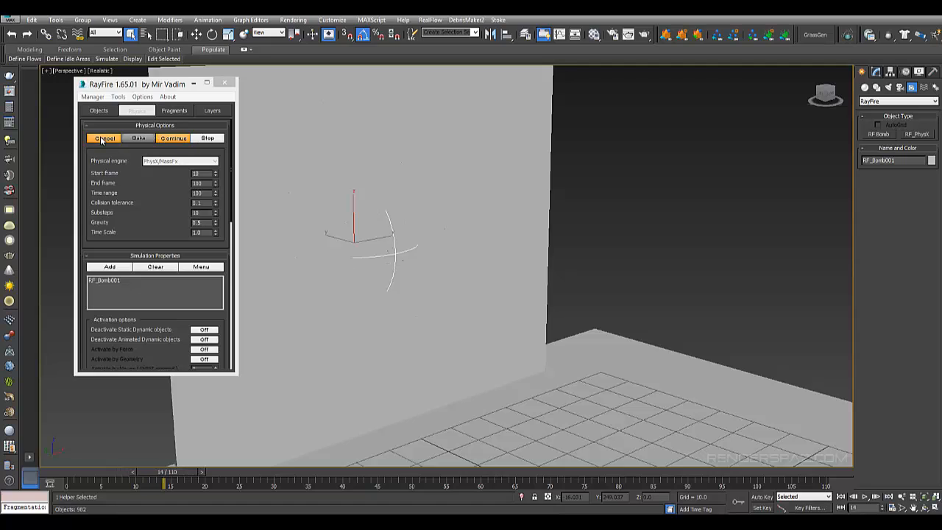
left_click(207, 139)
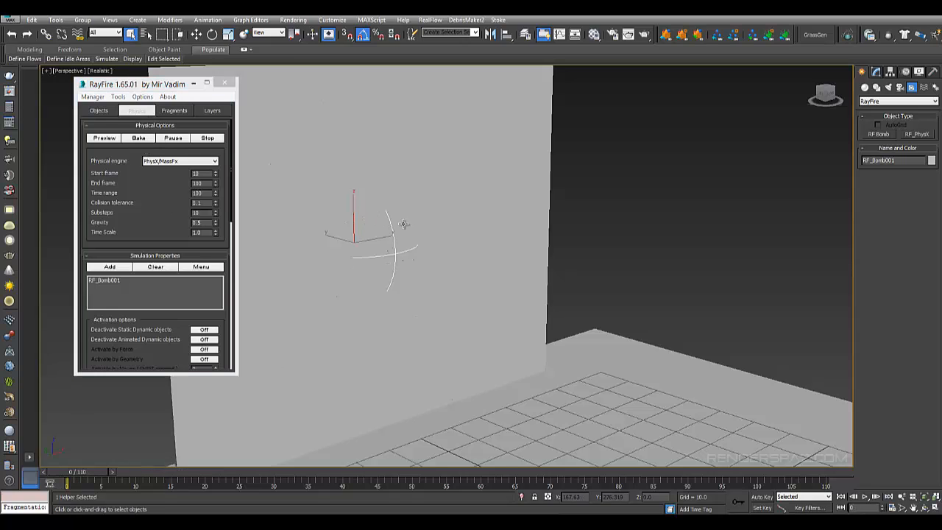
Select the bomb helper behind the pane and move it slightly up and closer to the glass, to about Y 92.7, Z 46.2
left_click(682, 201)
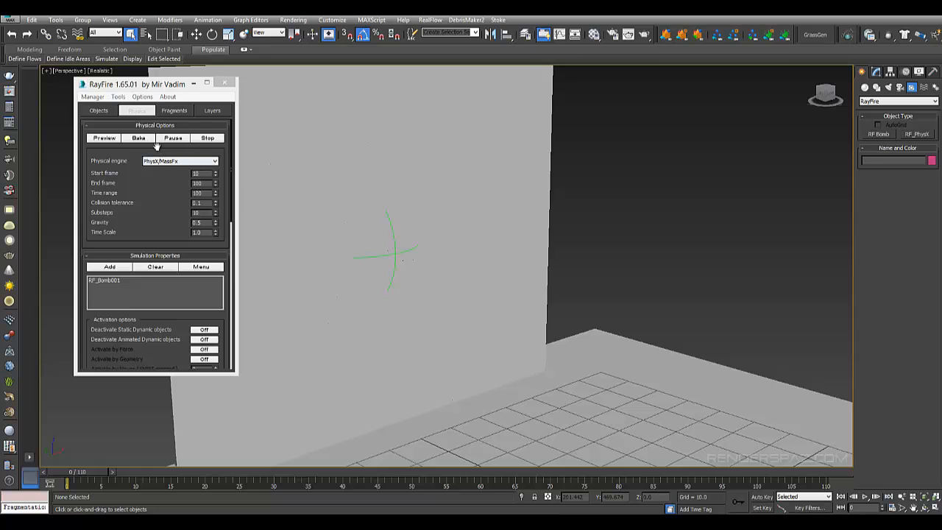
middle_click_drag(640, 287, 445, 296, "alt")
left_click(329, 262)
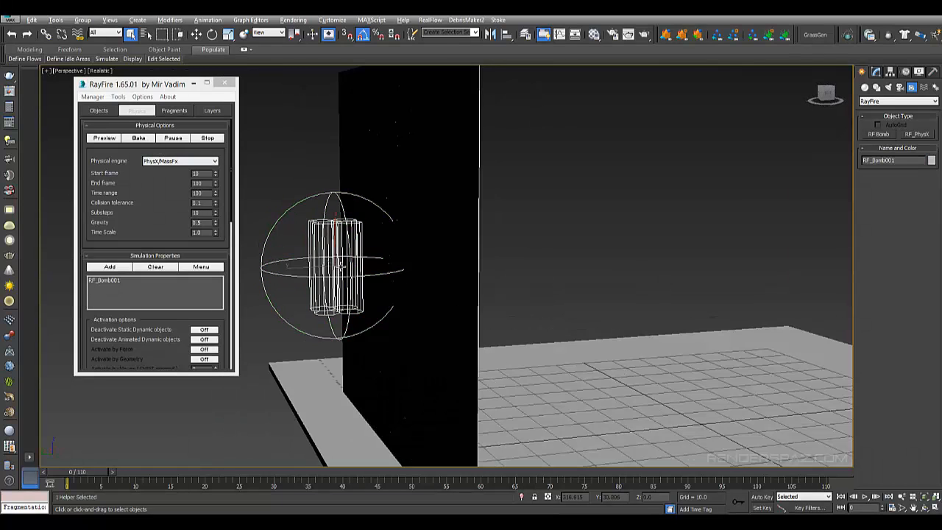
middle_click_drag(340, 267, 327, 275, "alt")
left_click(196, 35)
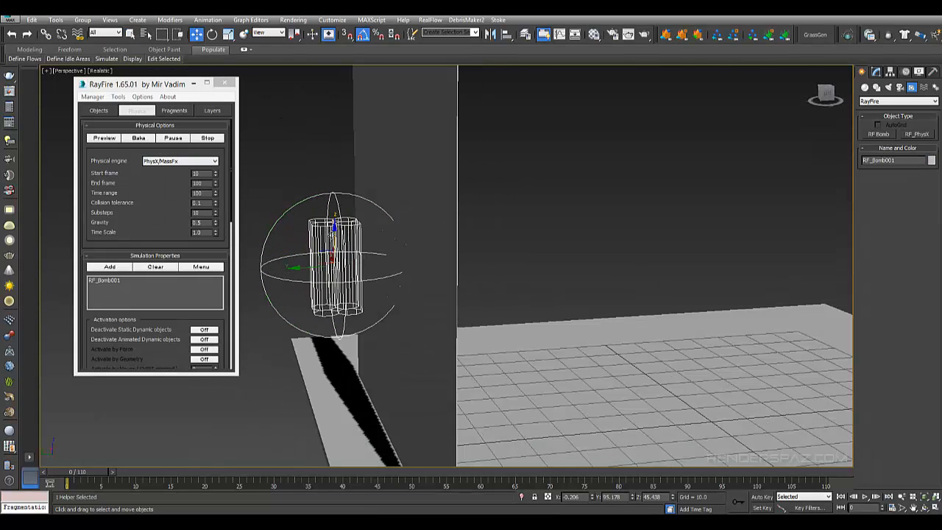
left_click_drag(334, 229, 334, 224)
left_click_drag(306, 265, 318, 265)
middle_click_drag(635, 284, 511, 275, "alt")
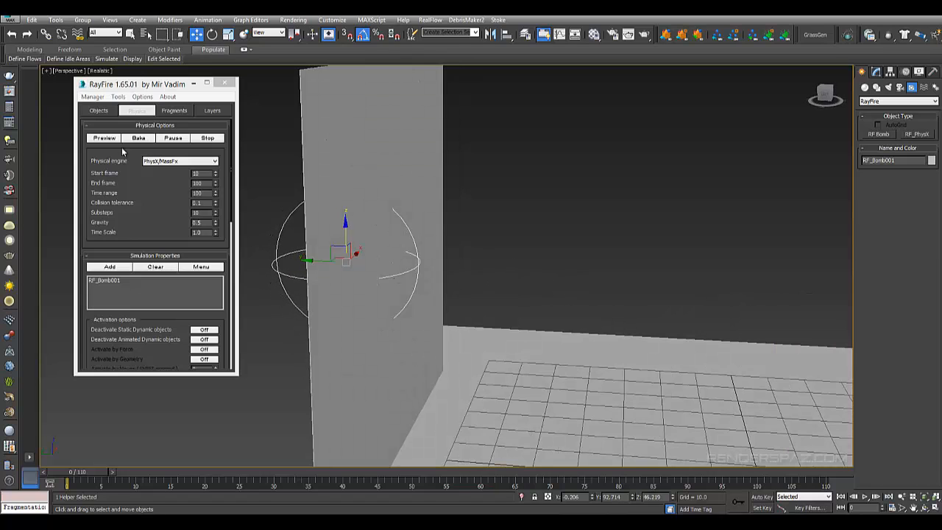
Bake the RayFire simulation up to about frame 35, and go back to frame 21
left_click(139, 140)
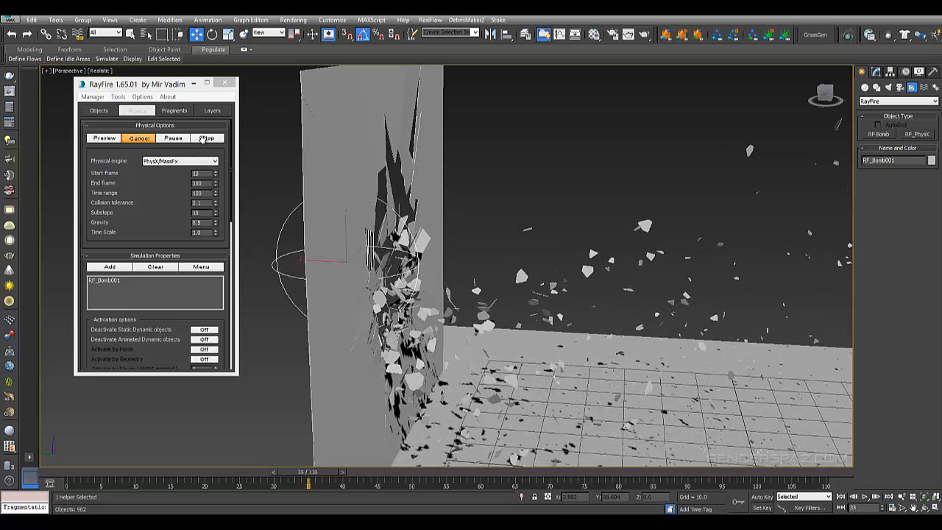
left_click(205, 139)
left_click_drag(271, 469, 221, 469)
Limit the animation range to a start time of 20 and an end time of 35
left_click(882, 509)
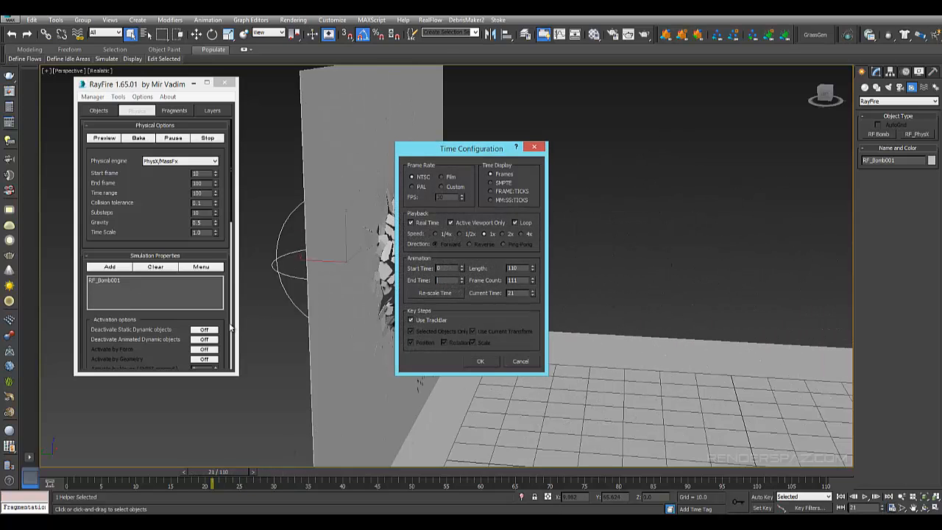
key("Return")
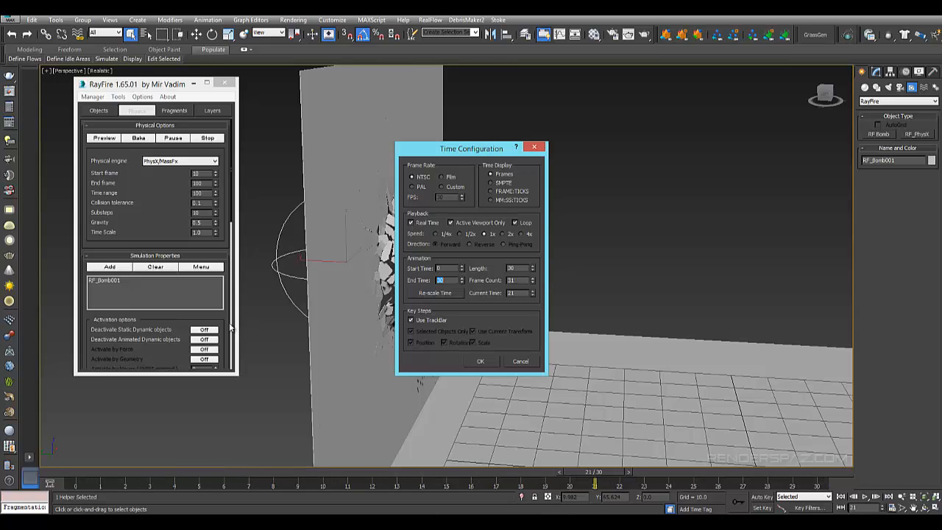
type("35")
key("Return")
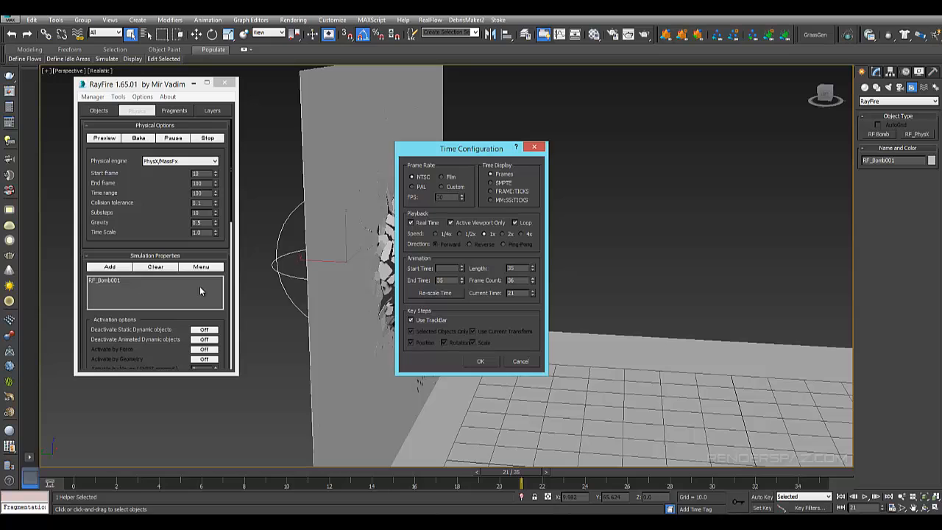
type("20")
key("Return")
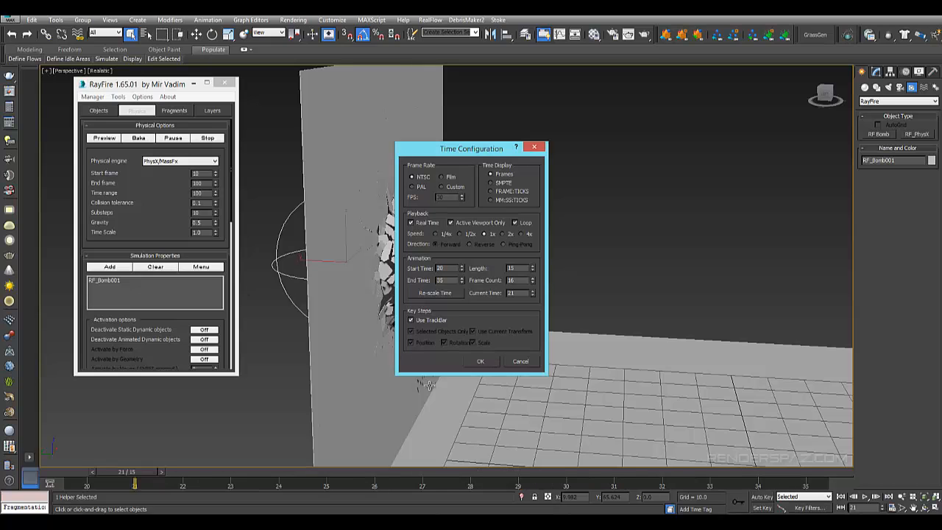
key("Return")
Go to frame 25, inspect the baked shards up close from the side, and close the RayFire window
left_click_drag(135, 471, 336, 419)
middle_click_drag(471, 309, 587, 221, "alt")
scroll(562, 252, "up", 5)
scroll(563, 252, "down", 5)
scroll(554, 253, "up", 3)
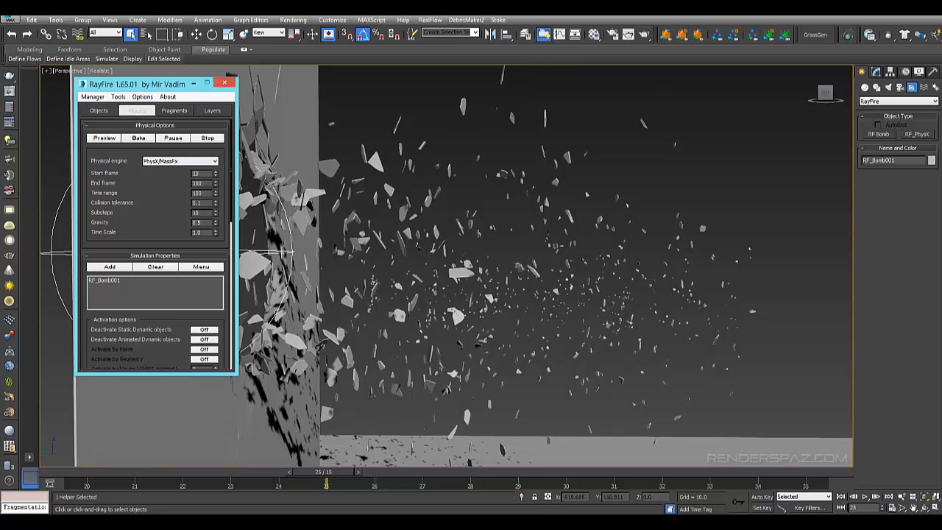
left_click(225, 82)
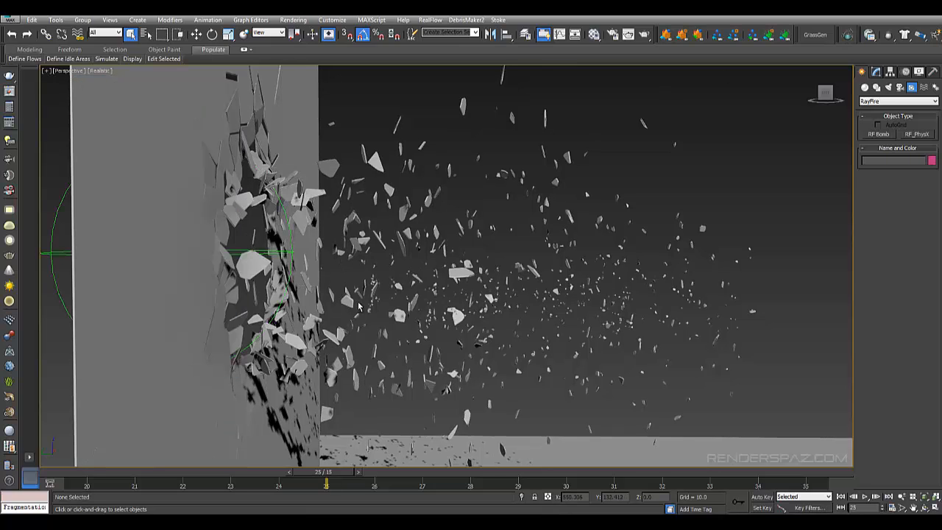
Select the bomb helper behind the shattered pane and hide it
scroll(297, 292, "down", 5)
middle_click_drag(298, 292, 245, 265, "alt")
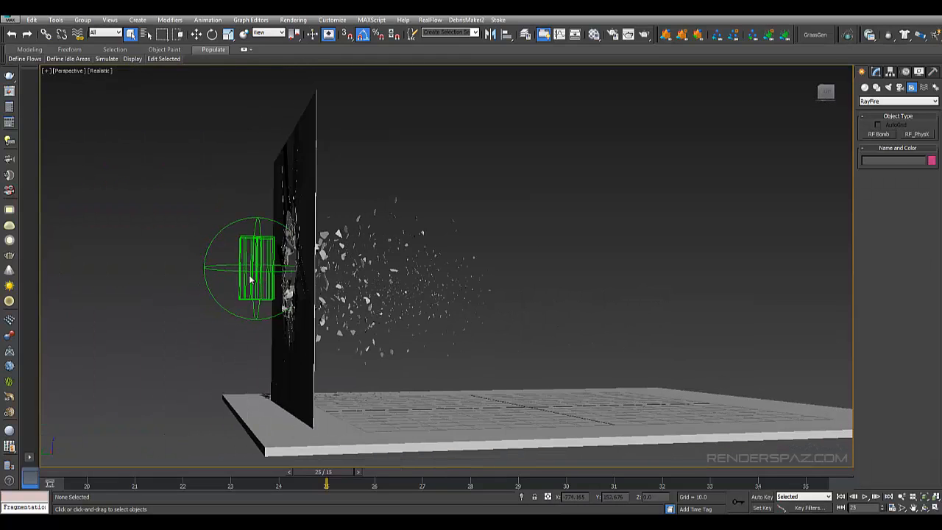
left_click(245, 265)
right_click(245, 265)
left_click(265, 230)
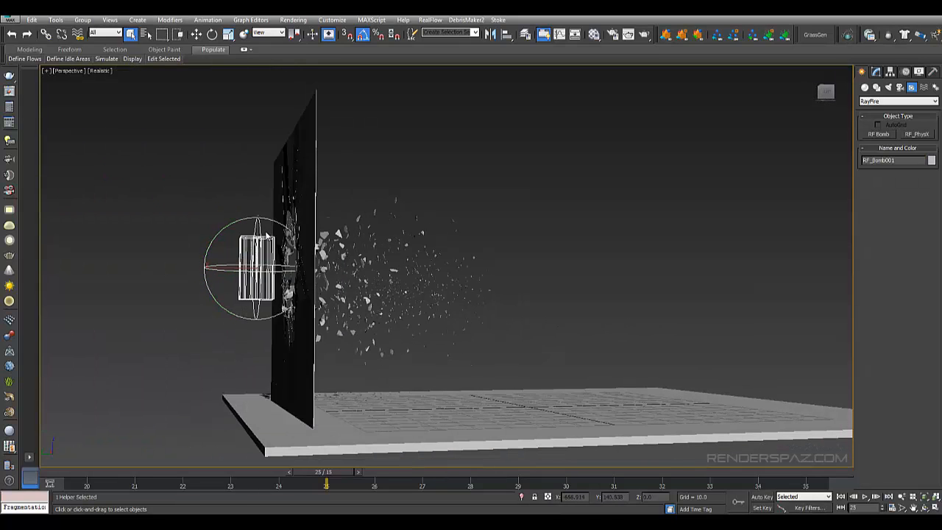
Turn off the viewport grid and hide the Floor object under the shattered pane
mouse_move(588, 249)
middle_mouse_down("alt")
mouse_move(557, 259)
mouse_move(569, 220)
mouse_move(548, 174)
mouse_move(671, 250)
mouse_move(581, 248)
mouse_move(603, 249)
middle_mouse_up("alt")
key("g")
middle_click_drag(693, 258, 574, 276)
left_click(577, 336)
right_click(575, 334)
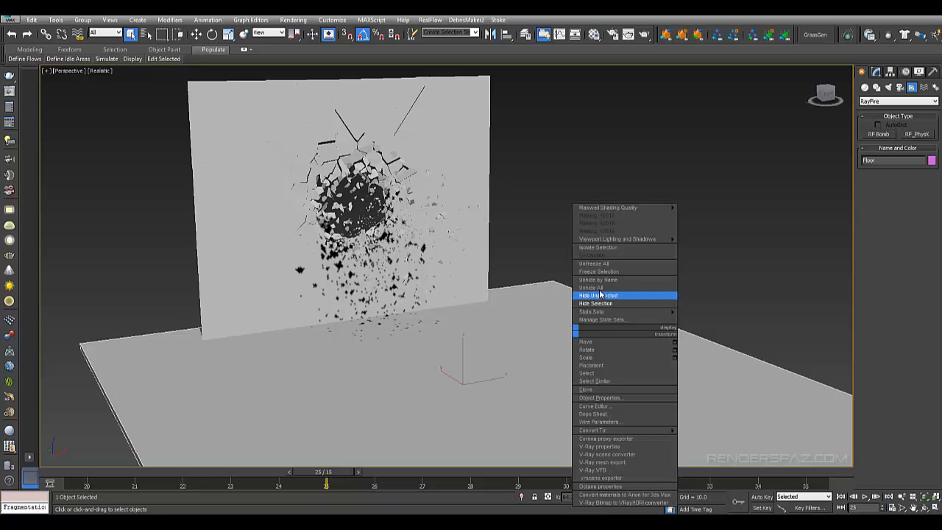
left_click(588, 300)
Examine the hole in the pane and the spread of shards from the front, side and above
mouse_move(634, 258)
middle_mouse_down("alt")
mouse_move(653, 254)
mouse_move(636, 256)
middle_mouse_up("alt")
middle_click_drag(409, 145, 528, 167)
scroll(528, 177, "up", 3)
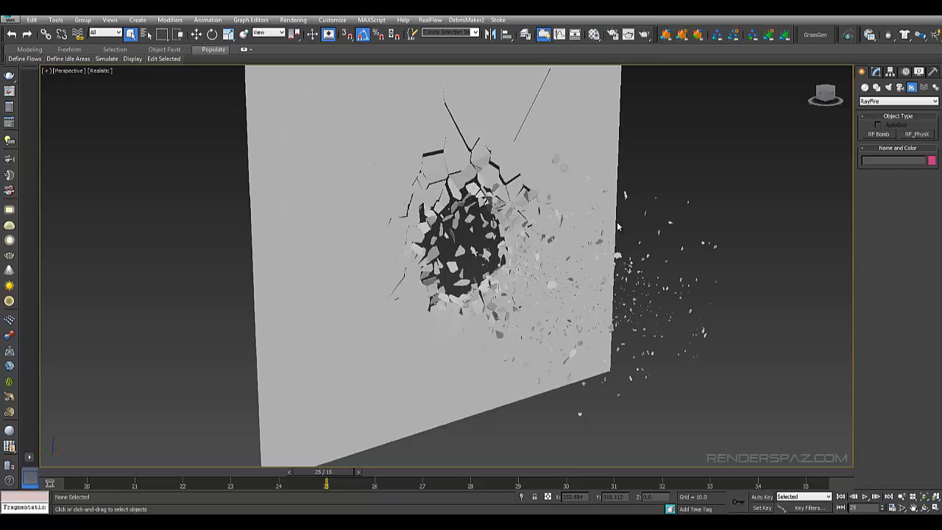
middle_click_drag(736, 241, 604, 315, "alt")
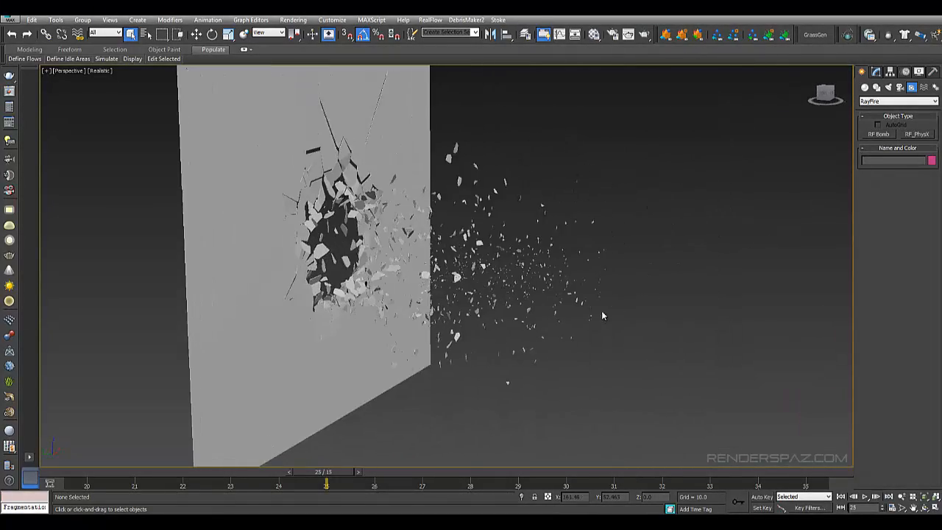
scroll(659, 313, "down", 5)
middle_click_drag(661, 314, 603, 320, "alt")
scroll(603, 321, "up", 3)
middle_click_drag(489, 364, 496, 372, "alt")
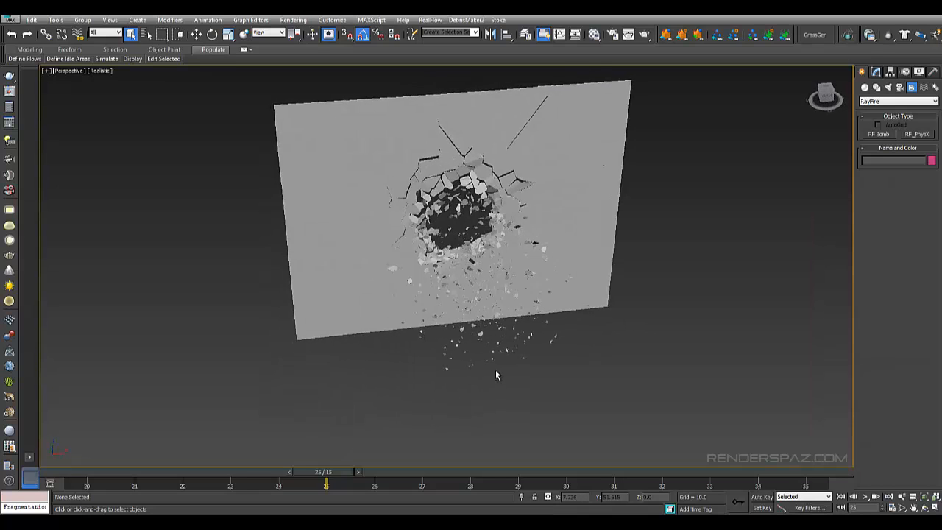
Create a standard Plane in the Top view around the shattered pane, about 214 long and 217 wide
key("t")
middle_click_drag(570, 192, 551, 294)
left_click(866, 103)
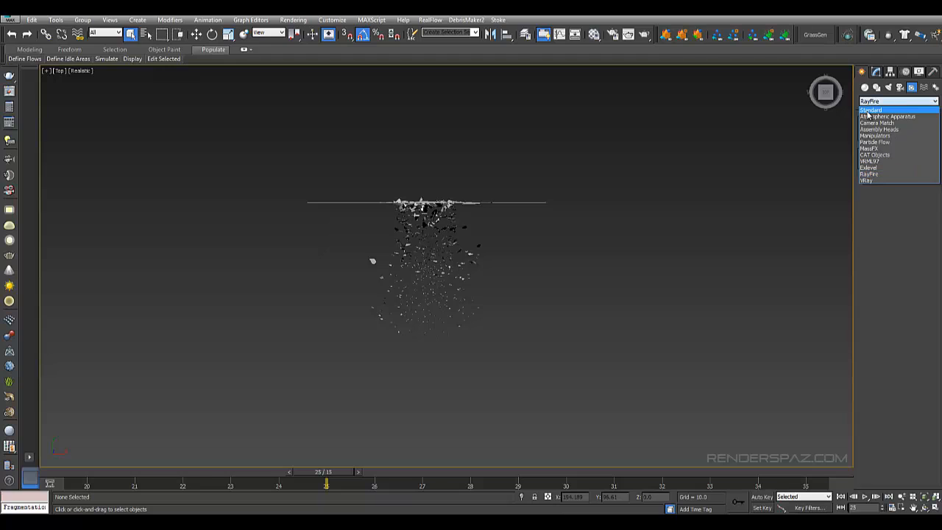
left_click(885, 111)
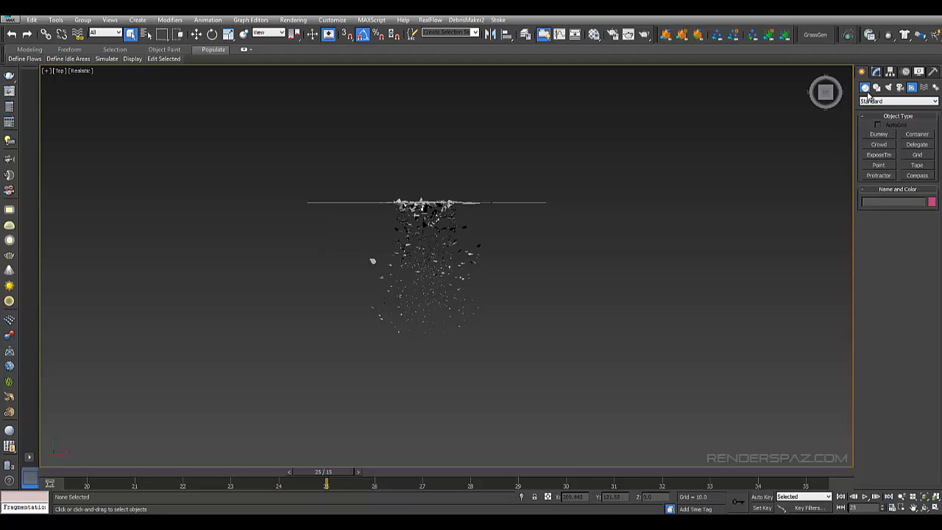
left_click(865, 87)
left_click(871, 101)
left_click(872, 110)
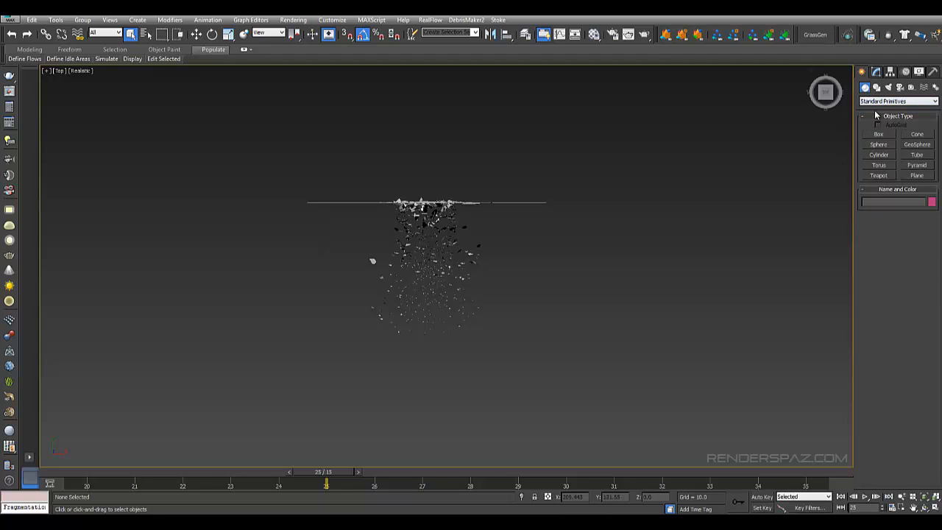
left_click(917, 175)
scroll(440, 157, "down", 3)
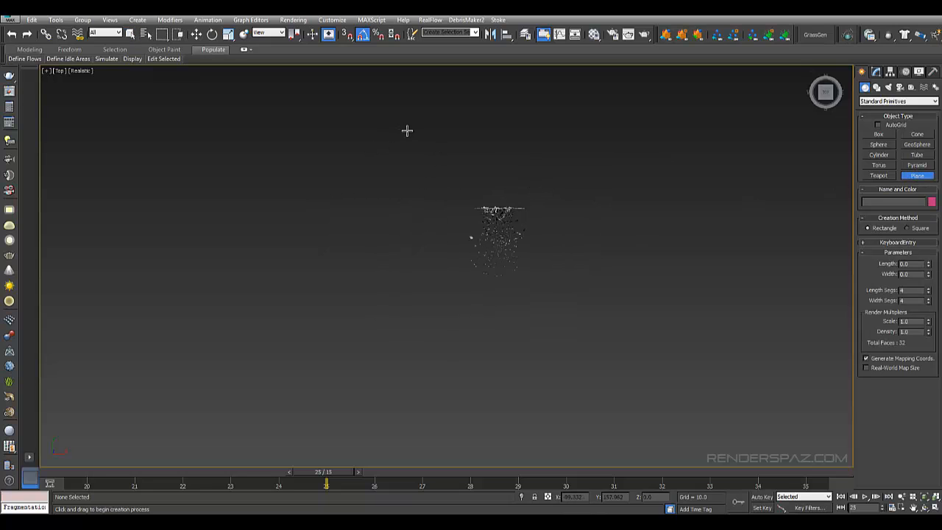
left_click_drag(407, 131, 629, 349)
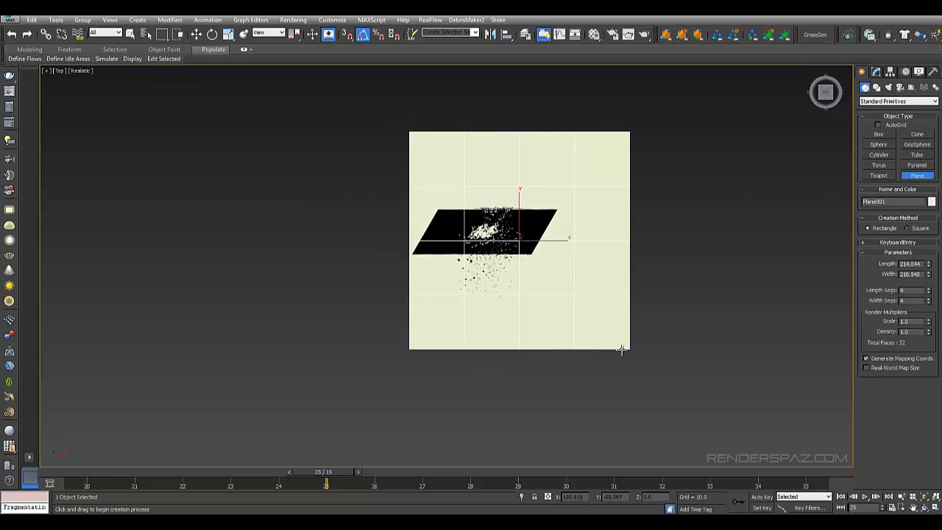
Enlarge the plane to about 513.7 long and 279.9 wide, with 1 length segment and 2 width segments
key("p")
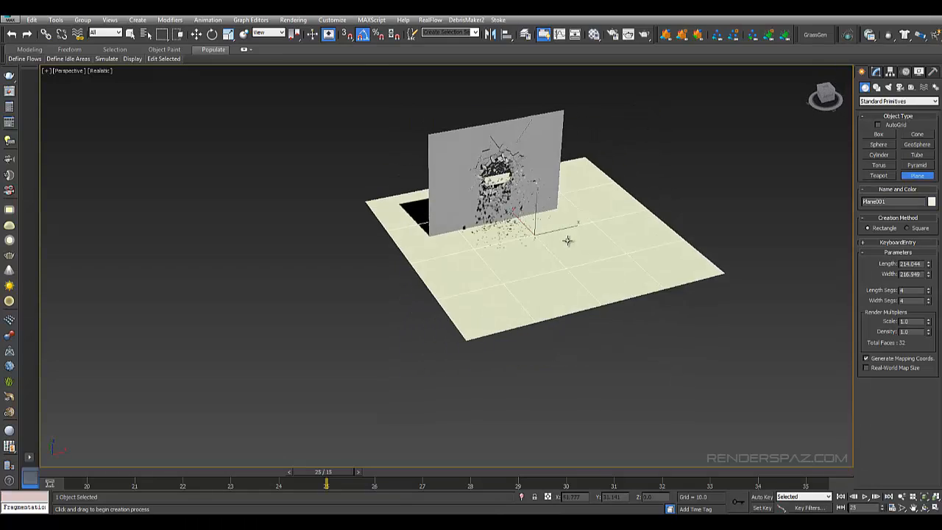
middle_click_drag(588, 268, 583, 261)
left_click_drag(927, 266, 920, 234)
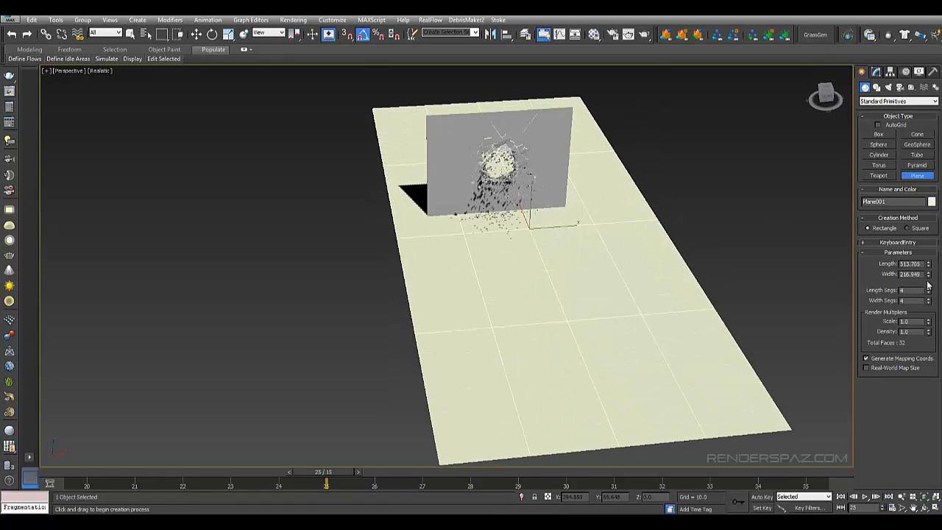
left_click_drag(927, 274, 924, 259)
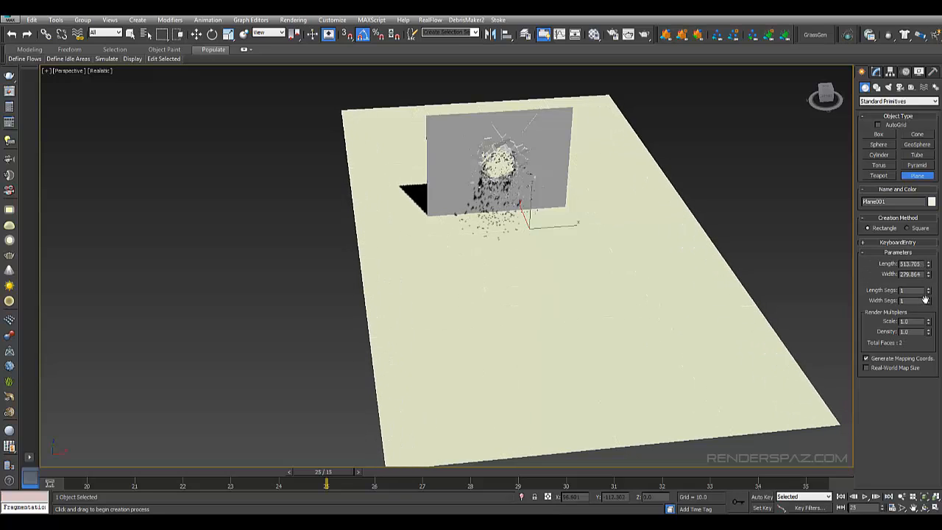
middle_click_drag(778, 297, 648, 288)
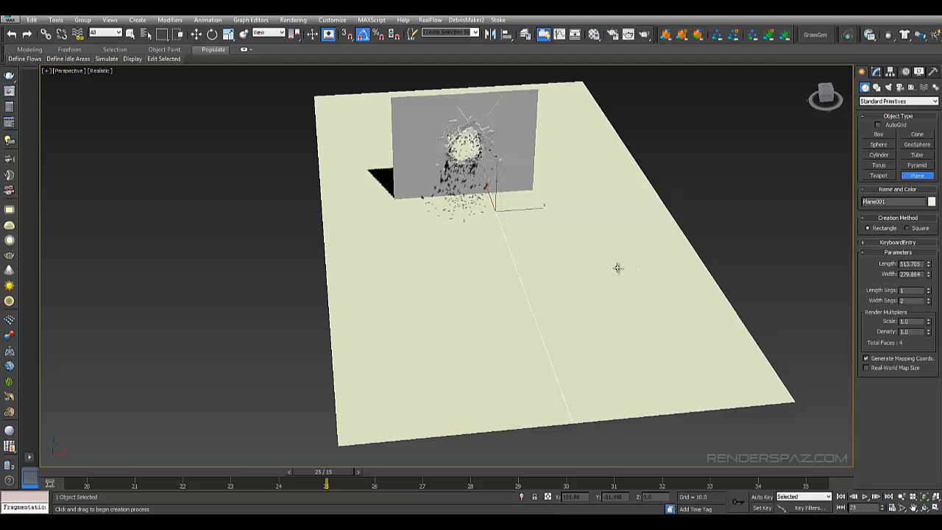
Finish creating planes and convert the new ground plane to Editable Poly
right_click(559, 274)
right_click(578, 324)
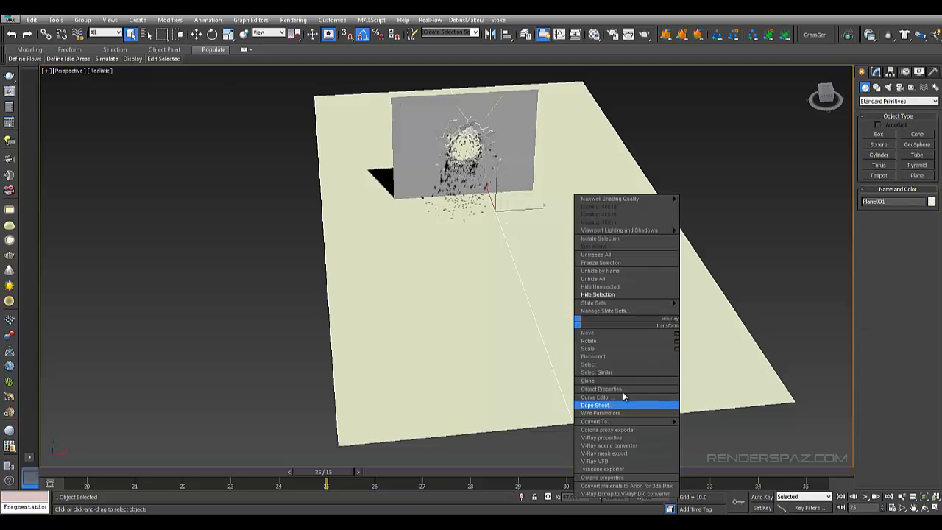
mouse_move(631, 421)
left_click(707, 429)
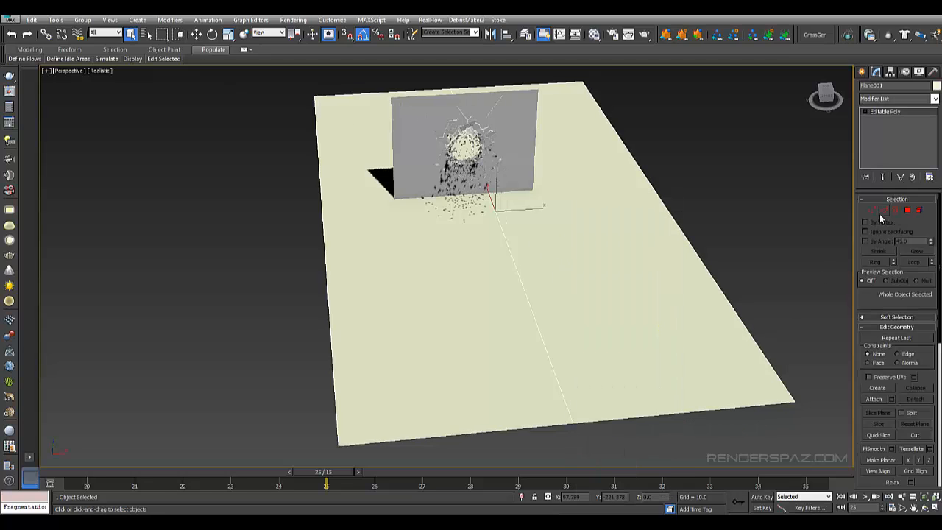
Name the plane Backdrop and move its lengthwise middle edge toward one long side, to about X 86.7
left_click(884, 210)
type("8")
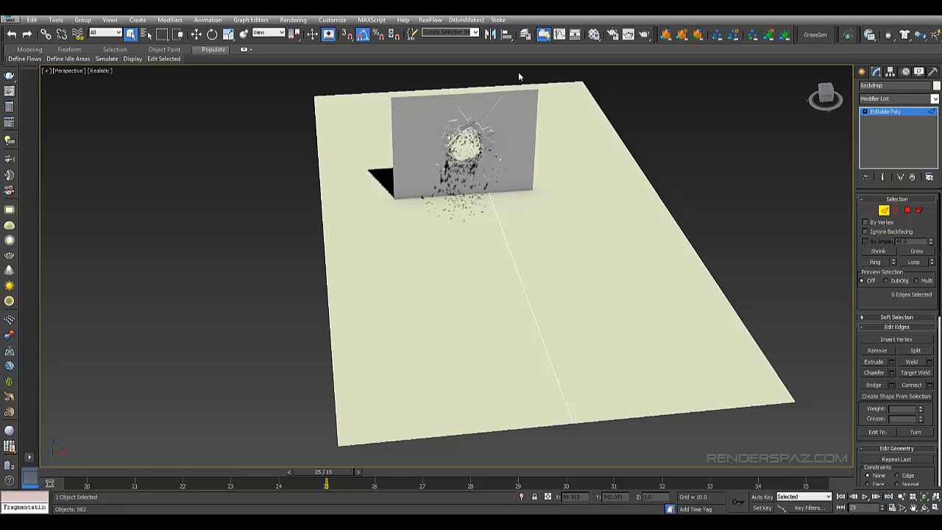
left_click(529, 302)
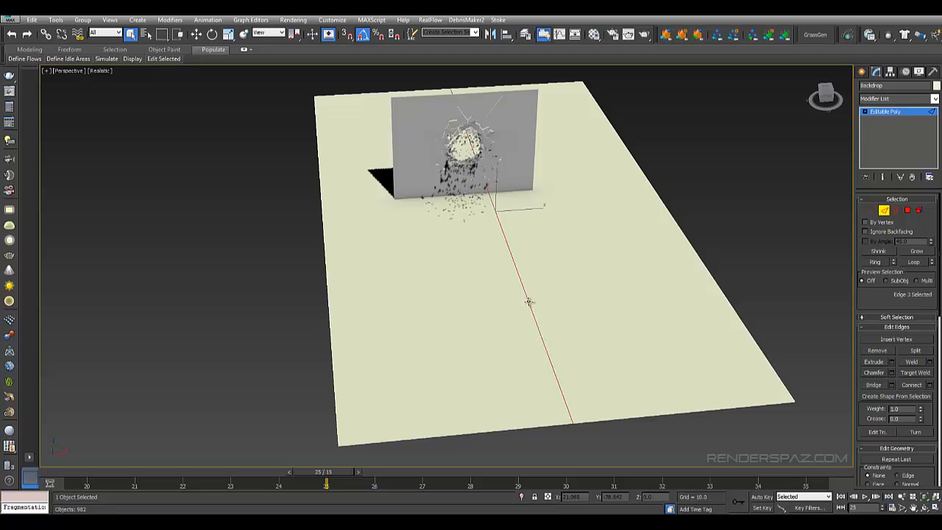
left_click(197, 34)
middle_click_drag(582, 278, 523, 214, "alt")
left_click_drag(566, 232, 642, 259)
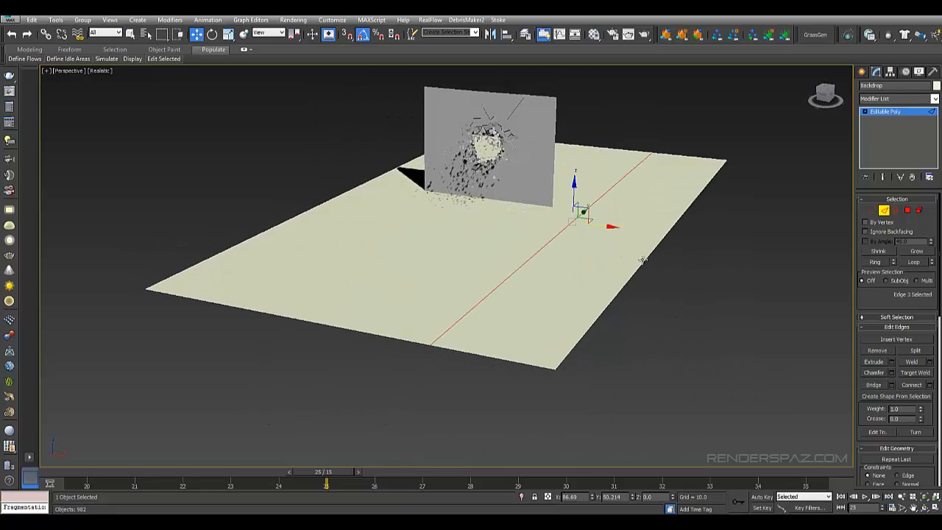
Raise the backdrop's nearer long edge to about Z 139.6 as a wall and move the fold edge out to about X 134.8
middle_click_drag(633, 273, 672, 250, "alt")
left_click_drag(667, 199, 644, 22)
middle_click_drag(632, 207, 605, 315)
scroll(606, 309, "down", 3)
left_click(570, 330)
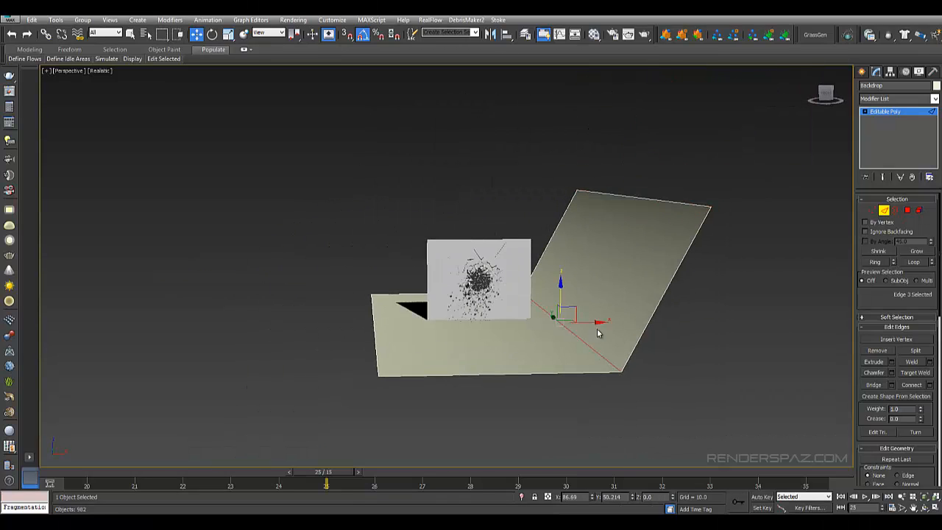
left_click_drag(592, 322, 636, 321)
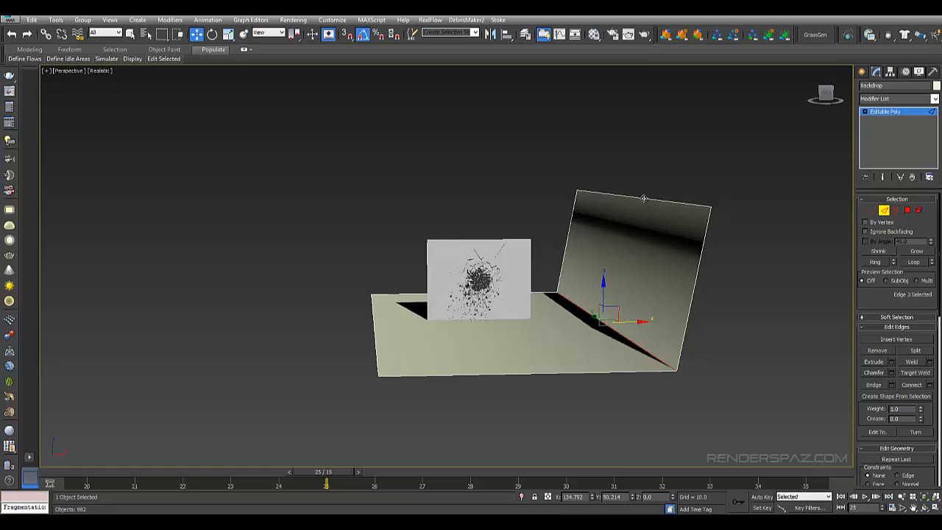
Shift the wall's upper edge along X until it sits almost directly above the fold, making the wall nearly vertical
left_click(643, 198)
mouse_move(655, 197)
left_mouse_down()
mouse_move(610, 196)
mouse_move(641, 196)
left_mouse_up()
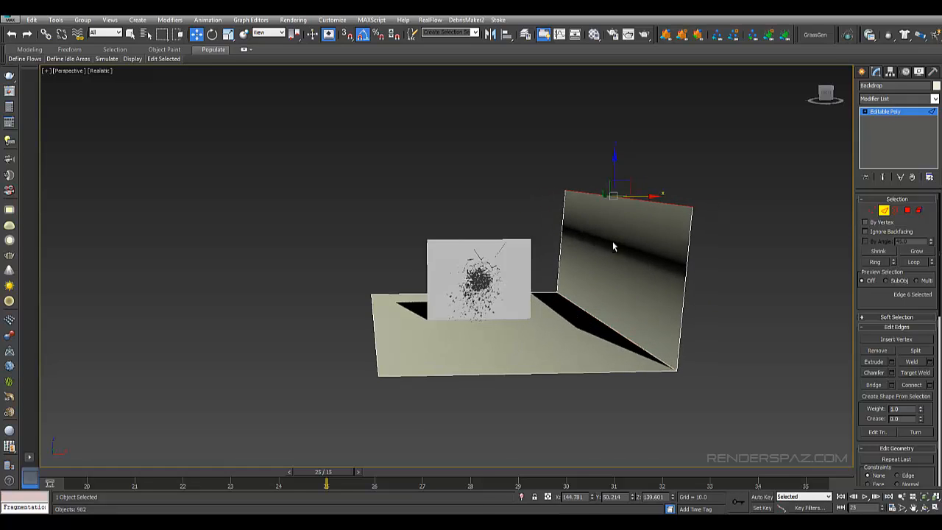
middle_click_drag(613, 246, 655, 188, "alt")
left_click_drag(631, 196, 621, 196)
middle_click_drag(652, 244, 619, 284, "alt")
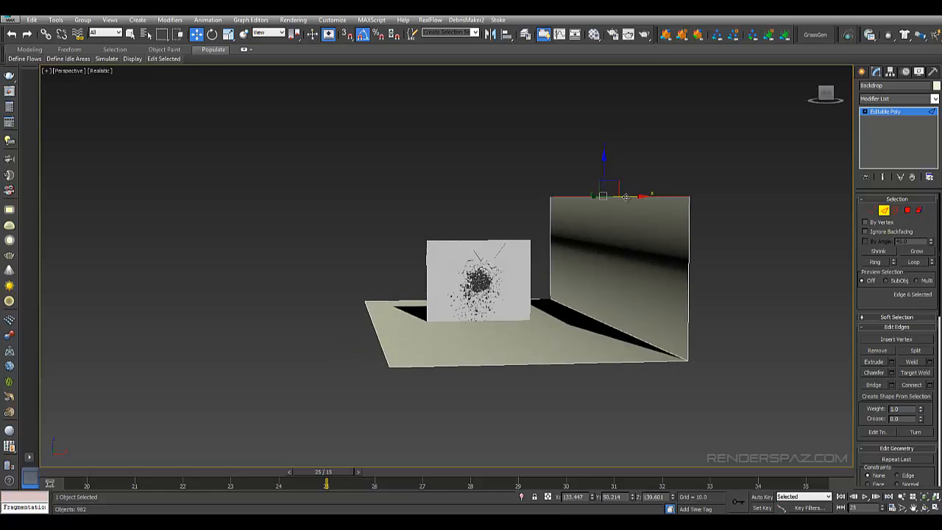
left_click_drag(625, 197, 616, 321)
Chamfer the fold edge between the backdrop's floor and wall by about 10.9
left_click(607, 326)
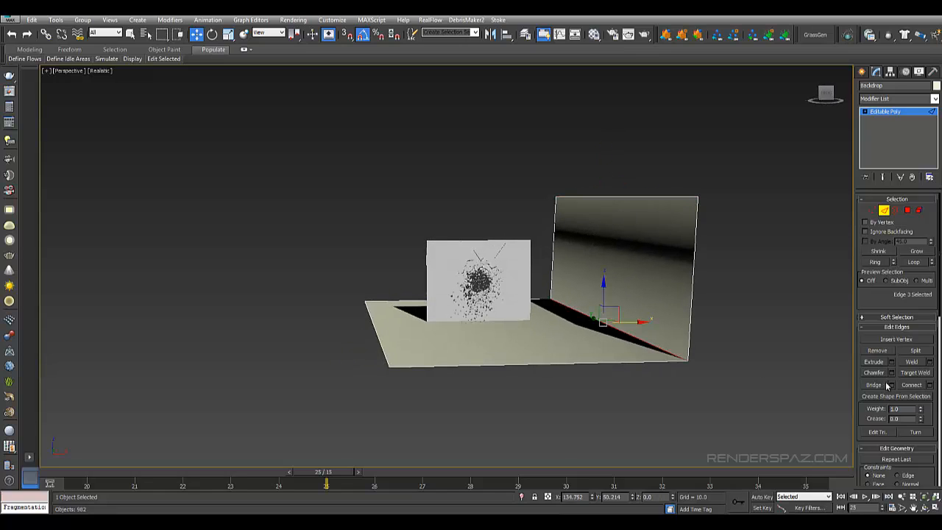
left_click(893, 373)
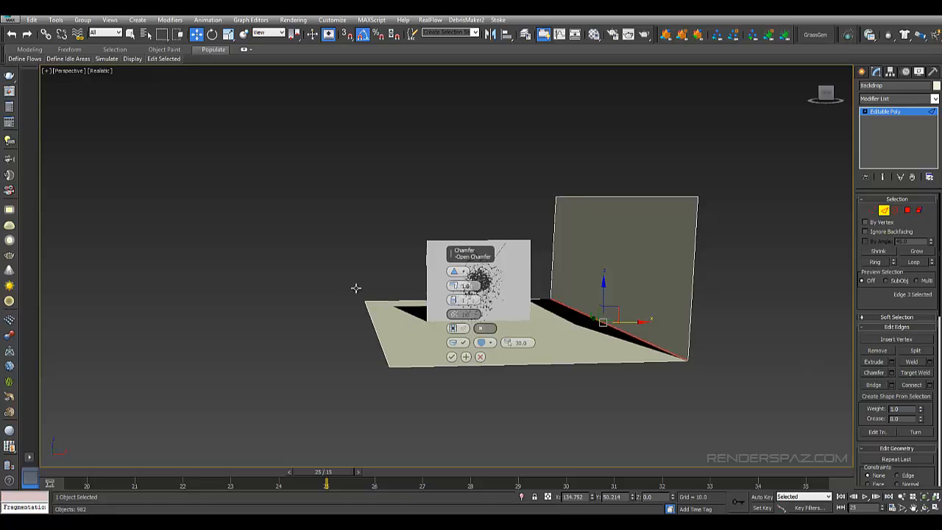
left_click_drag(456, 289, 455, 244)
left_click(452, 357)
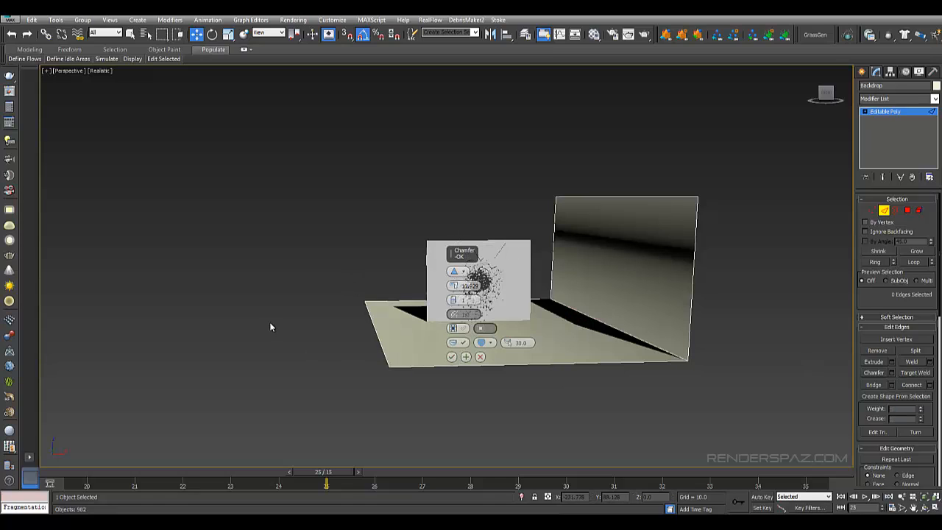
left_click(451, 356)
Add a TurboSmooth modifier to the backdrop with 2 iterations to round its bend
middle_click_drag(321, 341, 679, 282, "alt")
middle_click_drag(483, 263, 390, 221)
left_click(893, 99)
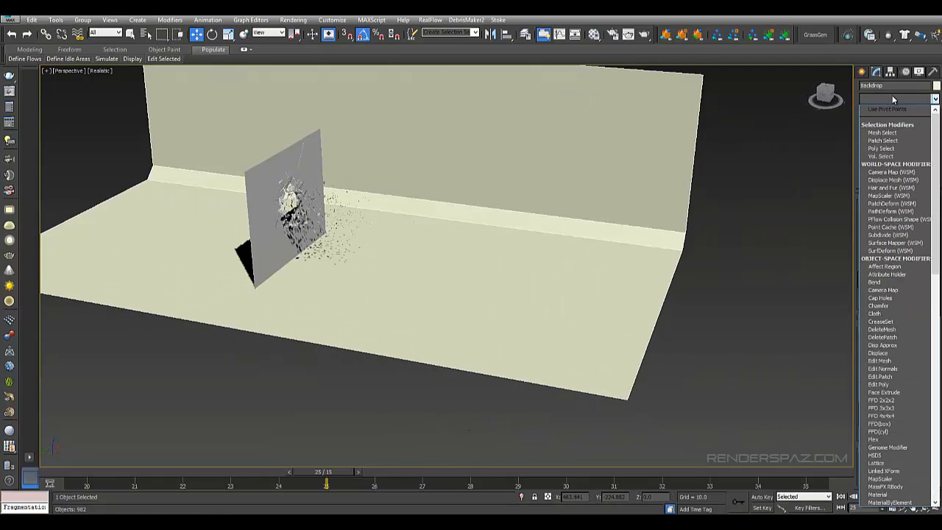
key("t")
key("t")
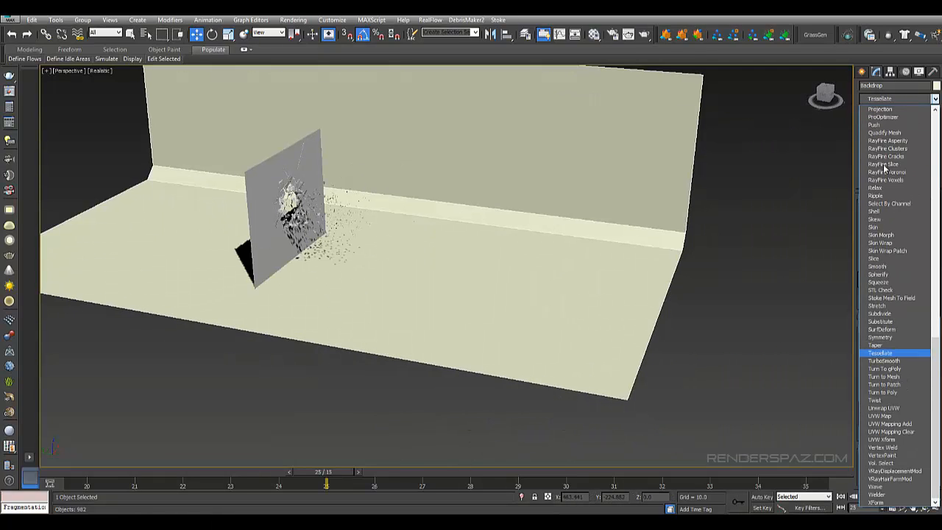
left_click(883, 360)
scroll(673, 290, "up", 2)
left_click(929, 213)
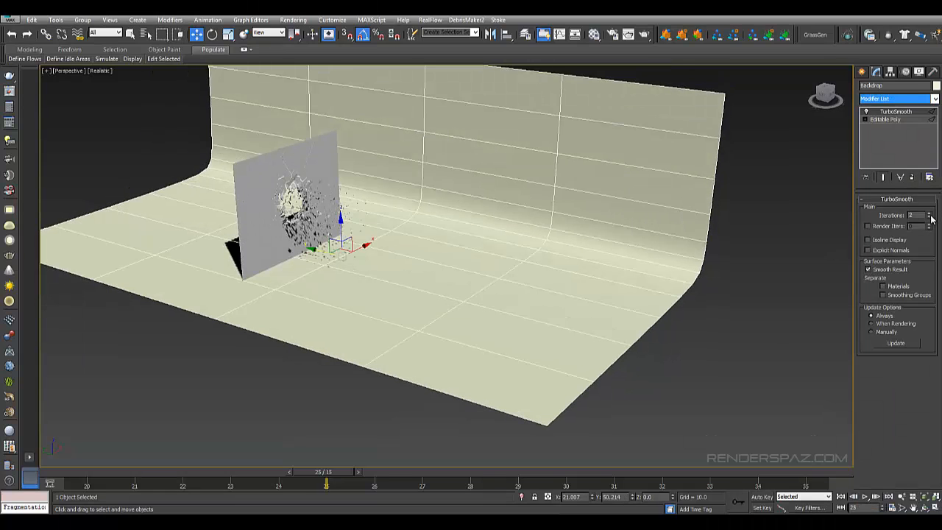
Move the backdrop along its length to about Y -10 so it extends further behind the flying shards
left_click_drag(314, 251, 377, 271)
key("c")
key("Escape")
middle_click_drag(576, 317, 571, 294, "alt")
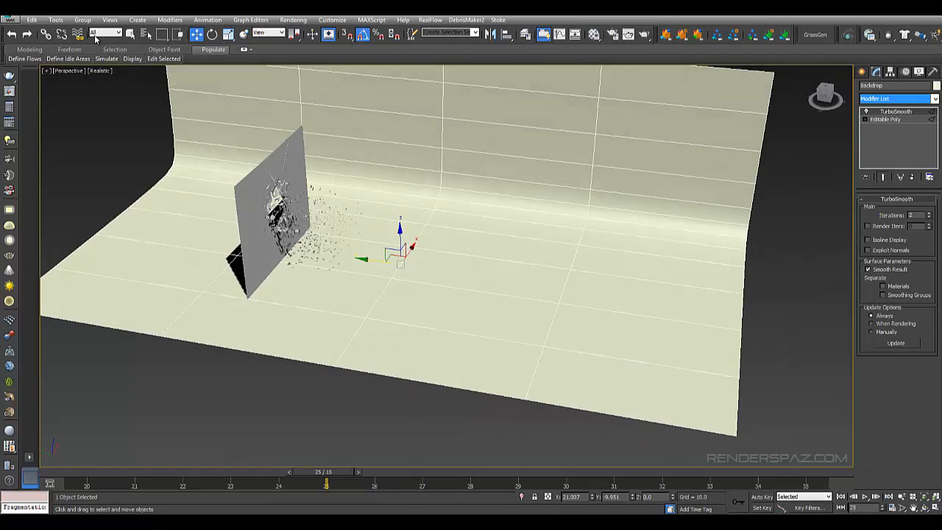
Scale the backdrop along Y to about 126 percent and deselect it
left_click(228, 34)
left_click_drag(437, 275, 446, 271)
left_click_drag(412, 268, 417, 259)
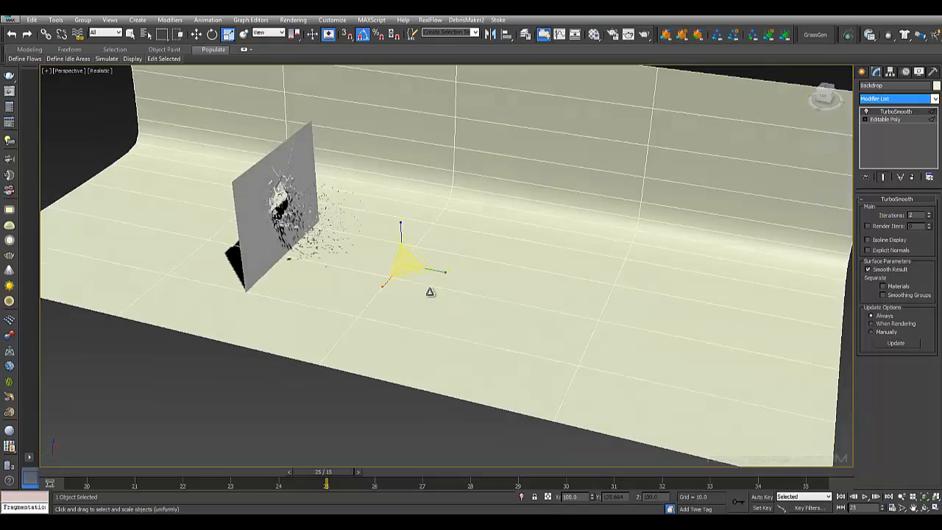
middle_click_drag(429, 292, 403, 291, "alt")
left_click(186, 228)
Inspect the shards against the backdrop from the side and set up a Top view with Shaded display
middle_click_drag(331, 331, 442, 235, "alt")
scroll(522, 172, "up", 4)
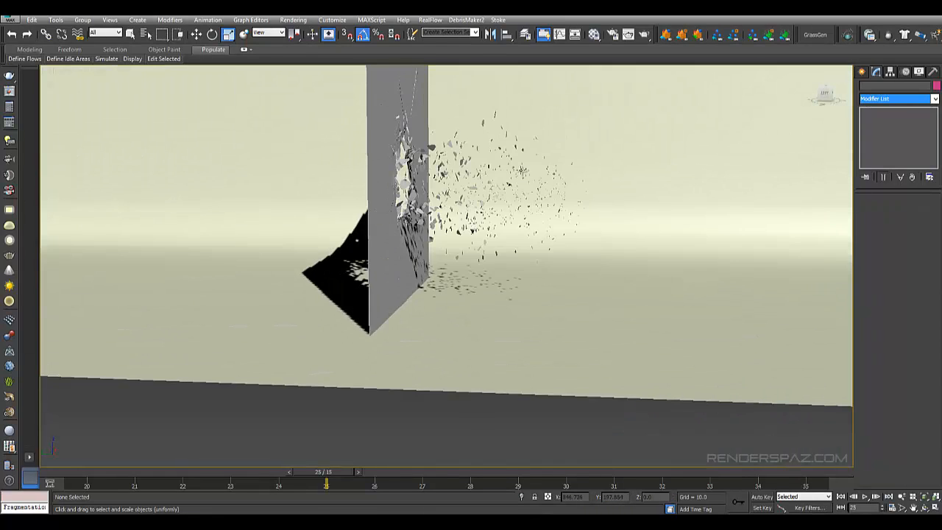
middle_click_drag(569, 218, 482, 365)
scroll(494, 304, "up", 3)
scroll(499, 315, "down", 5)
middle_click_drag(706, 155, 725, 64)
key("t")
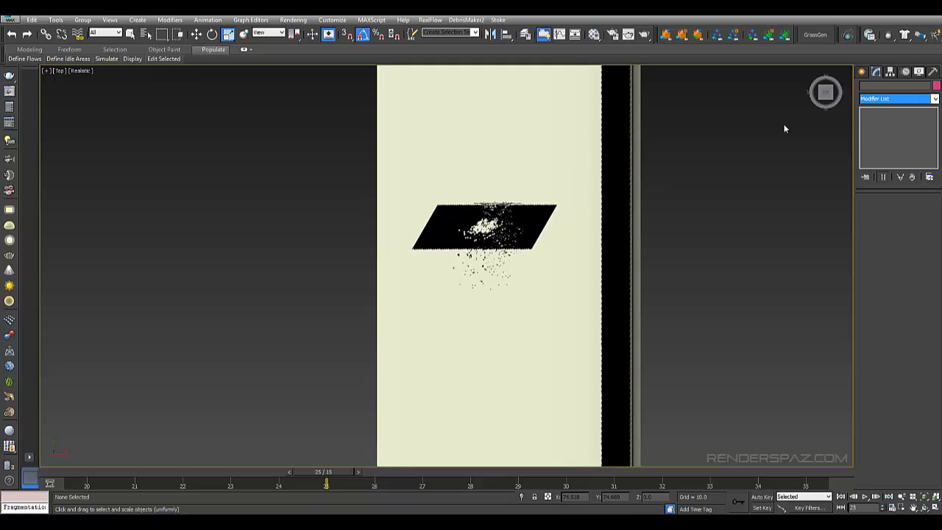
left_click(78, 71)
left_click(103, 92)
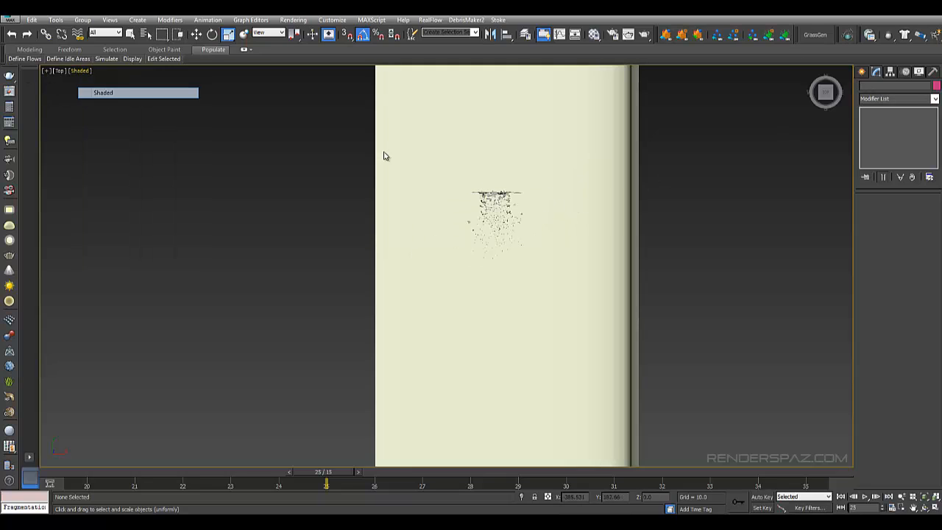
Create an Octane camera in the Top view, aimed across the shards toward the backdrop wall, and look through it
left_click(866, 72)
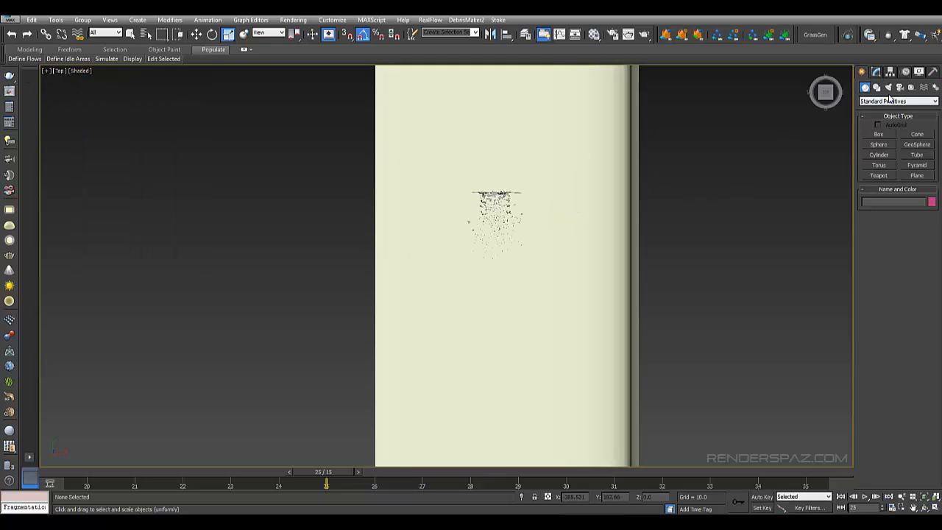
left_click(900, 87)
left_click(898, 101)
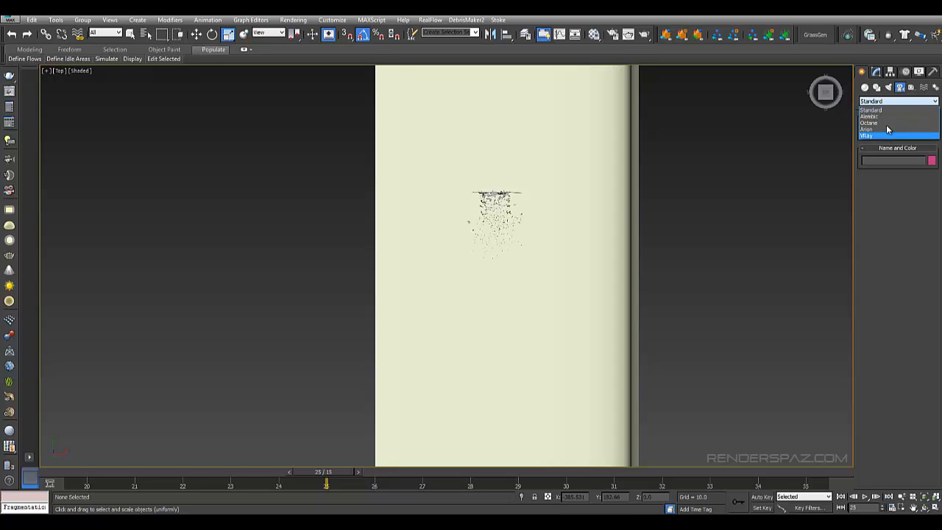
left_click(876, 123)
left_click(879, 134)
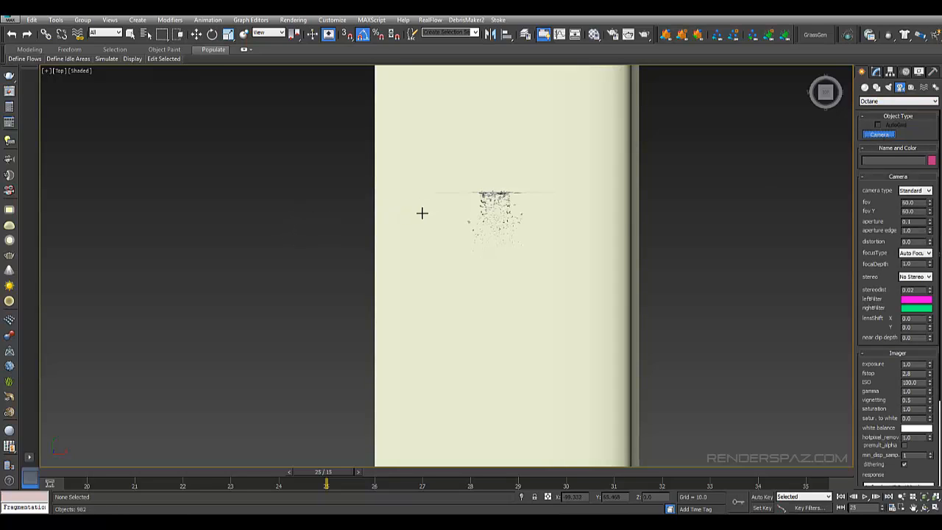
left_click_drag(421, 213, 475, 210)
key("c")
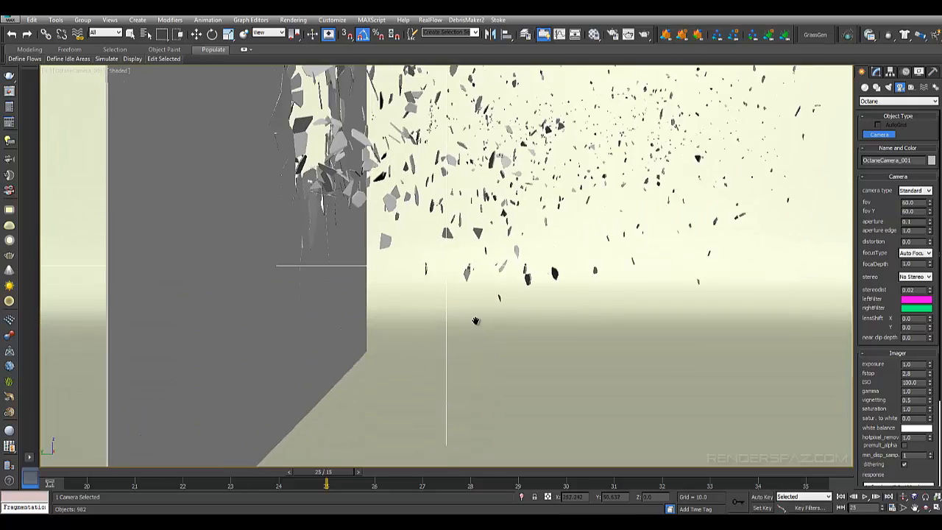
Pan and orbit the camera with Angle Snap off, framing the broken pane on one side and the shards across the backdrop
middle_click_drag(476, 321, 421, 393)
middle_click_drag(488, 239, 475, 302)
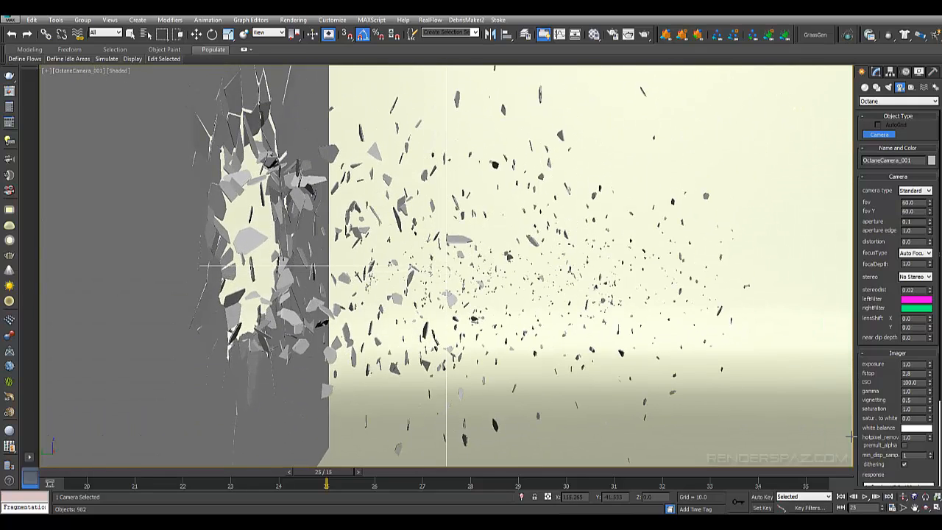
left_click(913, 503)
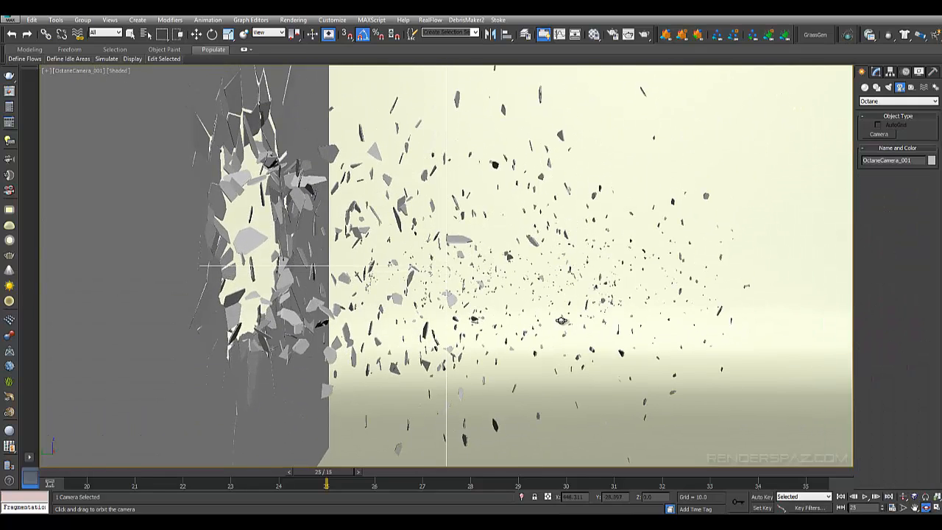
left_click_drag(561, 321, 447, 277)
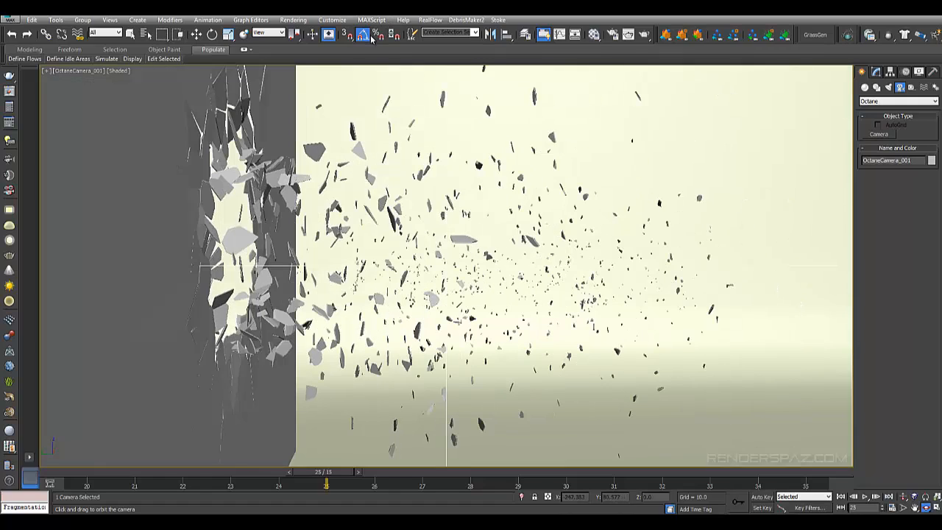
left_click(365, 35)
left_click_drag(466, 239, 413, 242)
left_click_drag(425, 293, 465, 297)
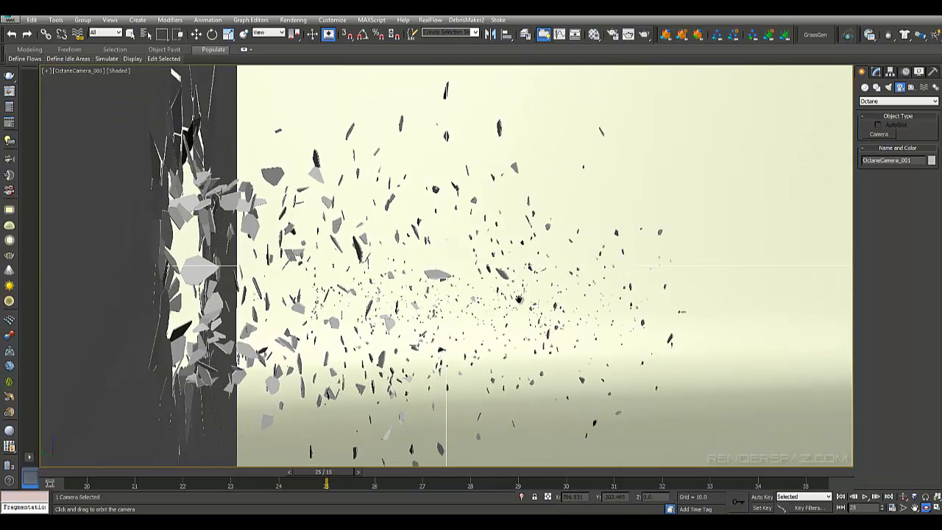
middle_click_drag(520, 300, 535, 299)
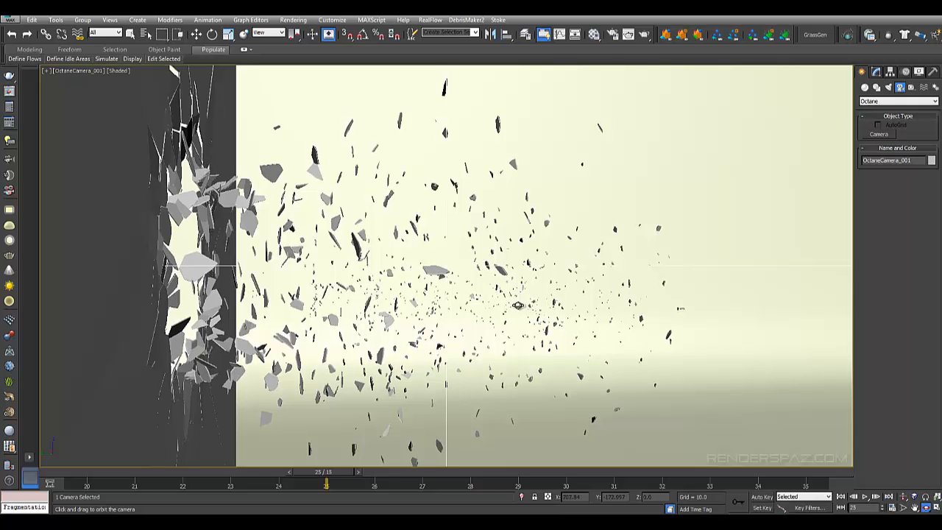
Go back to frame 20 and set the animation's start time to 15
left_click_drag(343, 483, 2, 454)
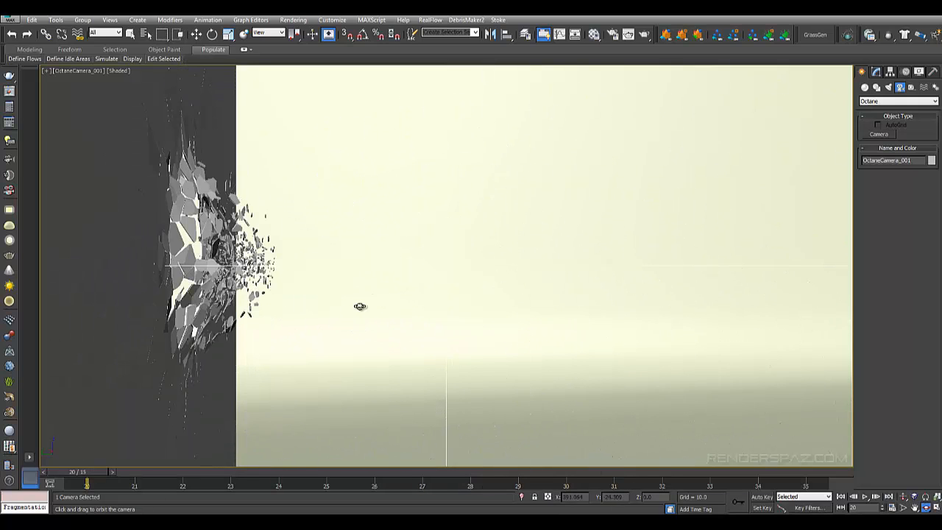
left_click(892, 509)
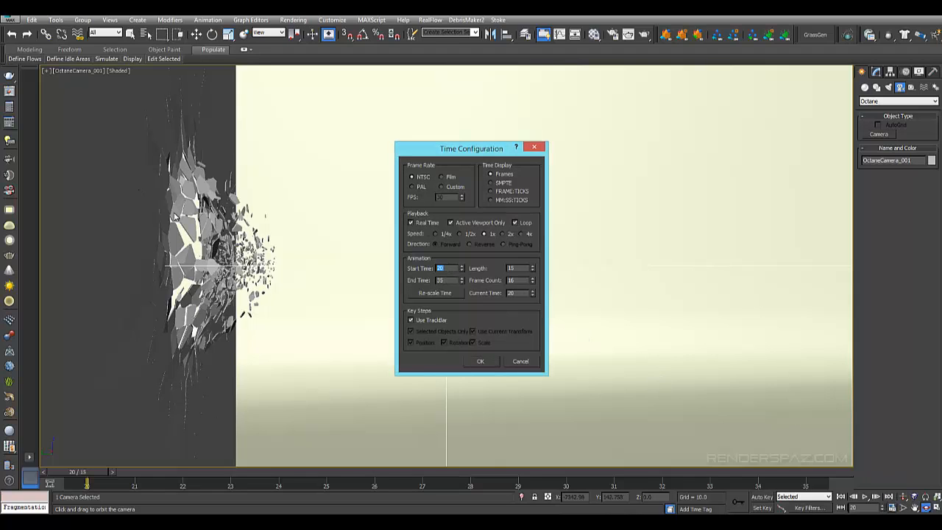
type("15")
key("Return")
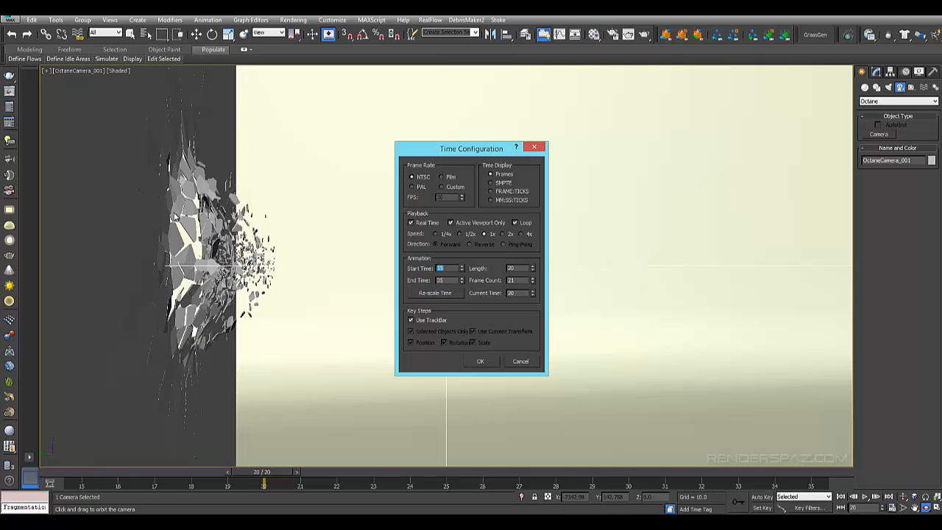
left_click(480, 361)
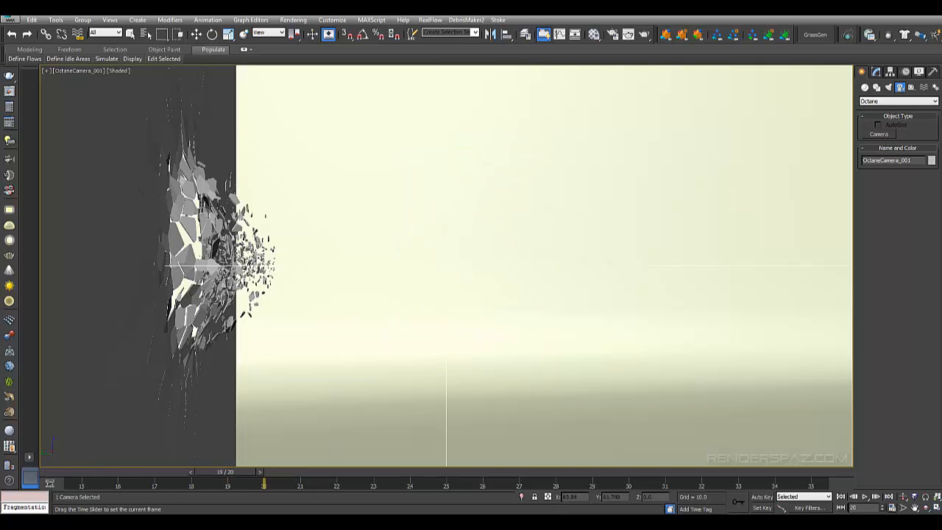
Go to frame 25 and set the animation's end time to 25
left_click_drag(265, 472, 448, 475)
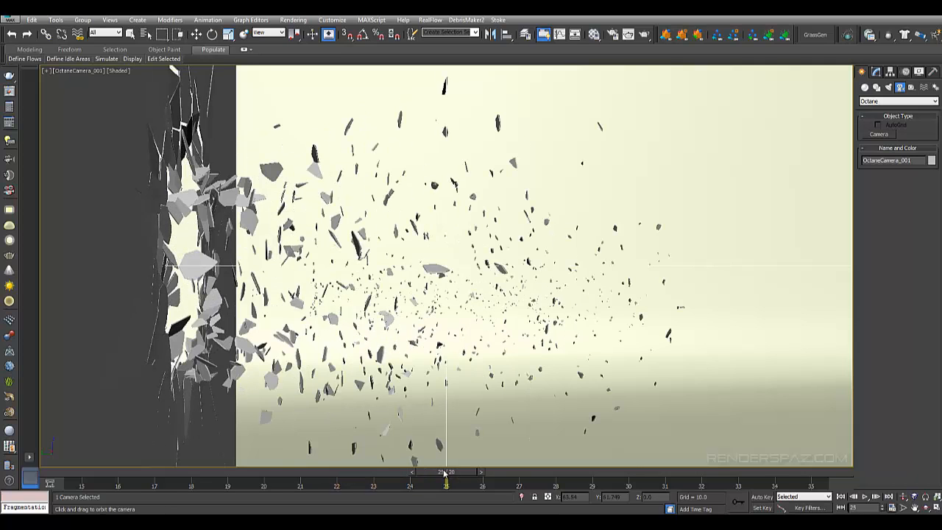
left_click(891, 507)
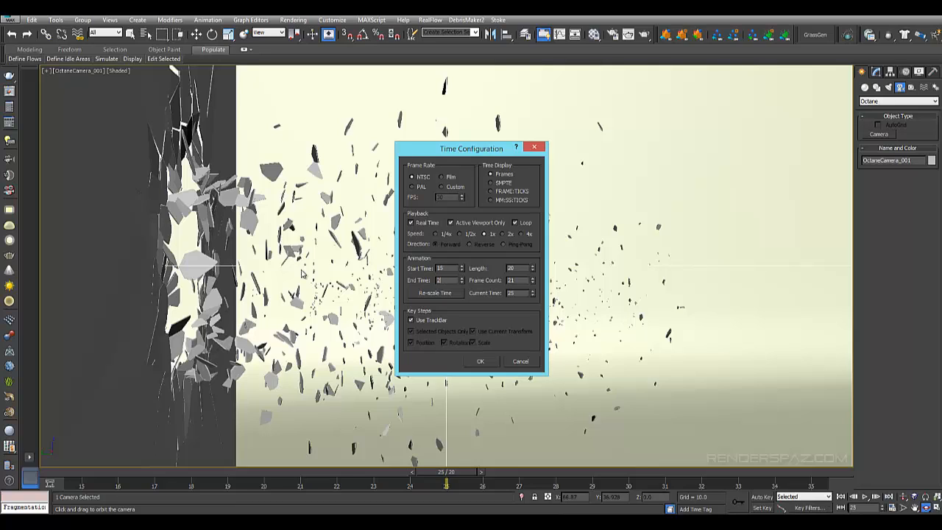
type("25")
key("Return")
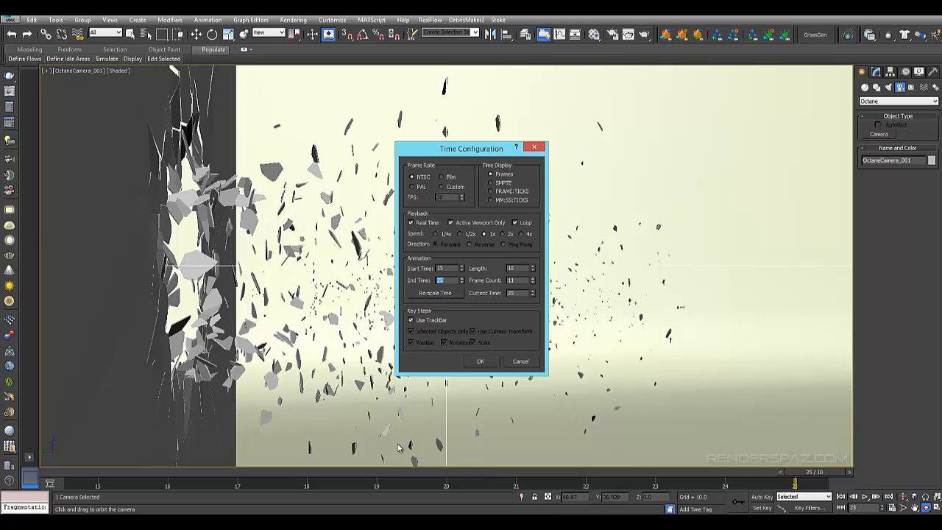
left_click(478, 360)
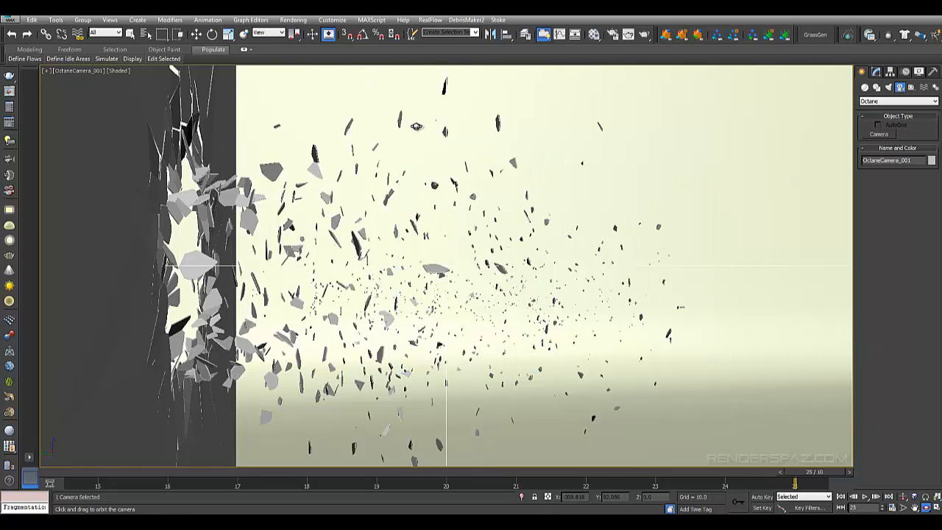
Create a plane-shaped OctaneLight about 54 long and 34 wide over the shards in the wireframe Top view
key("r")
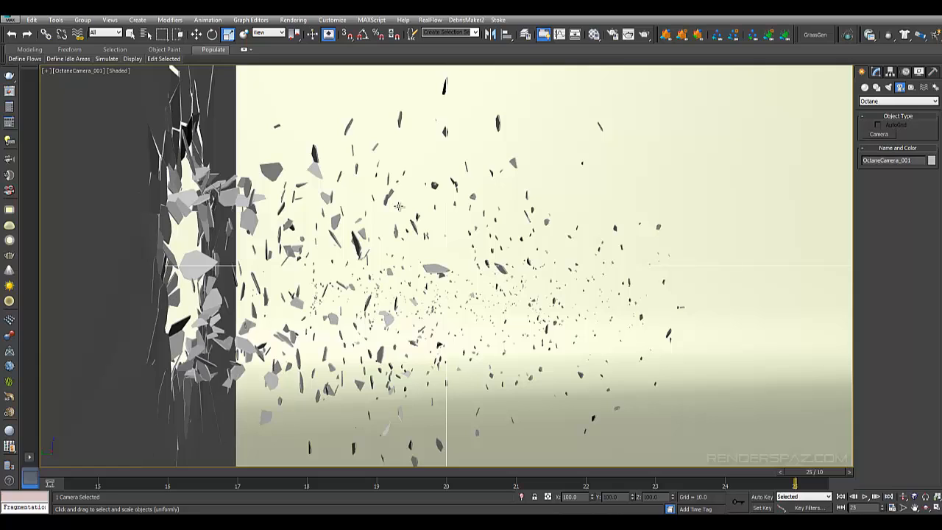
key("t")
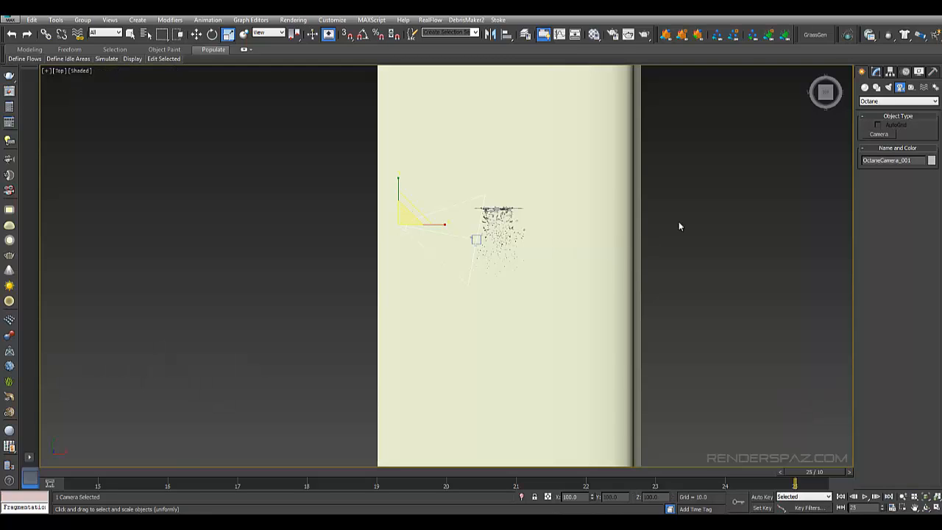
left_click(719, 238)
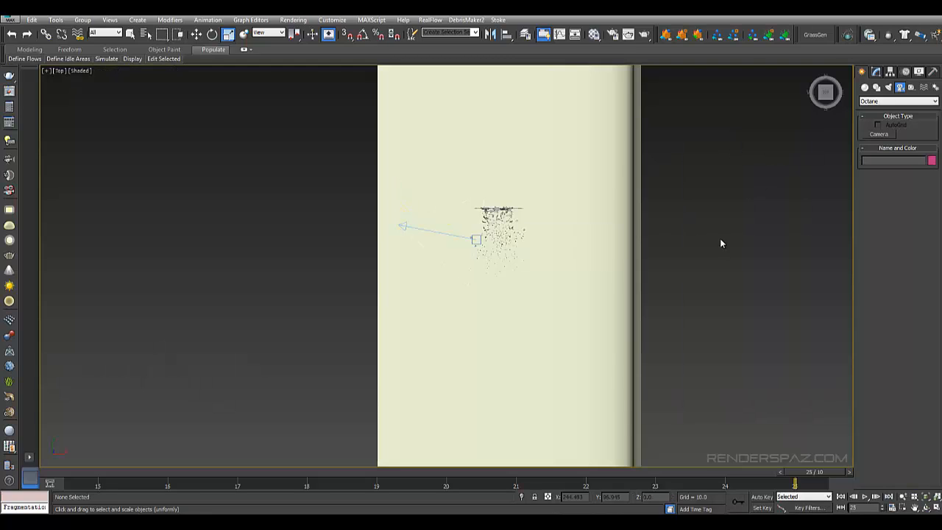
left_click(888, 87)
left_click(886, 102)
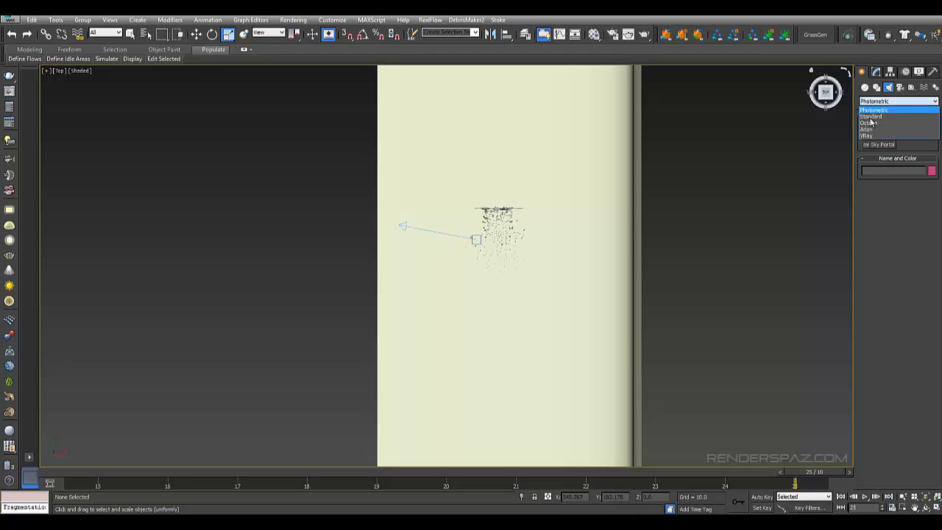
left_click(889, 128)
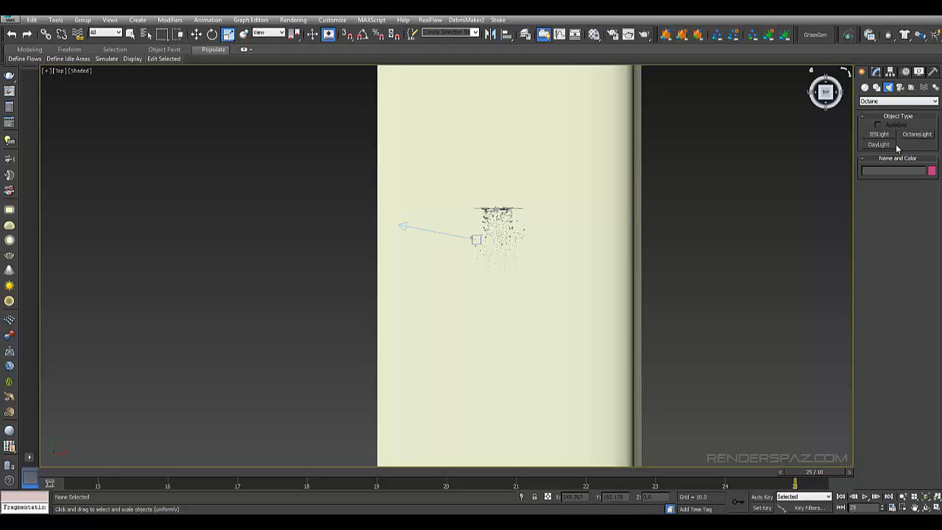
left_click(916, 134)
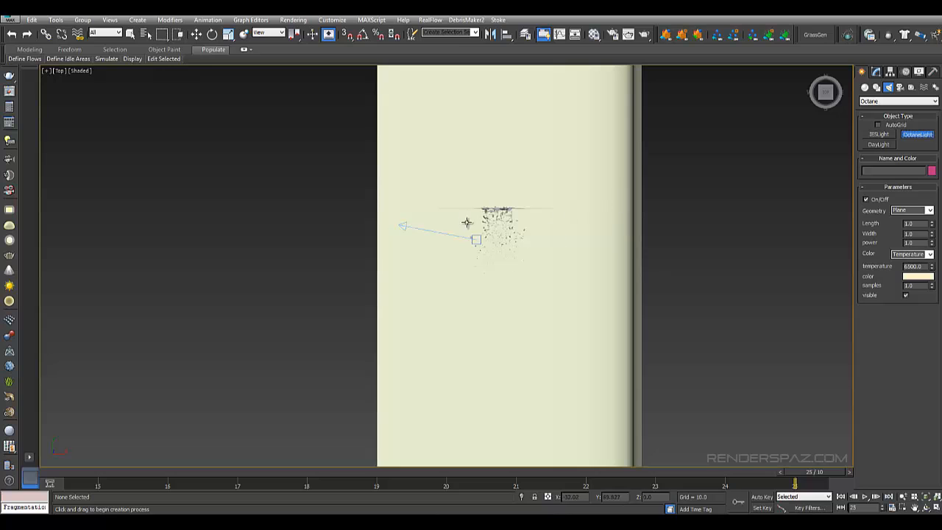
scroll(490, 253, "up", 3)
key("F3")
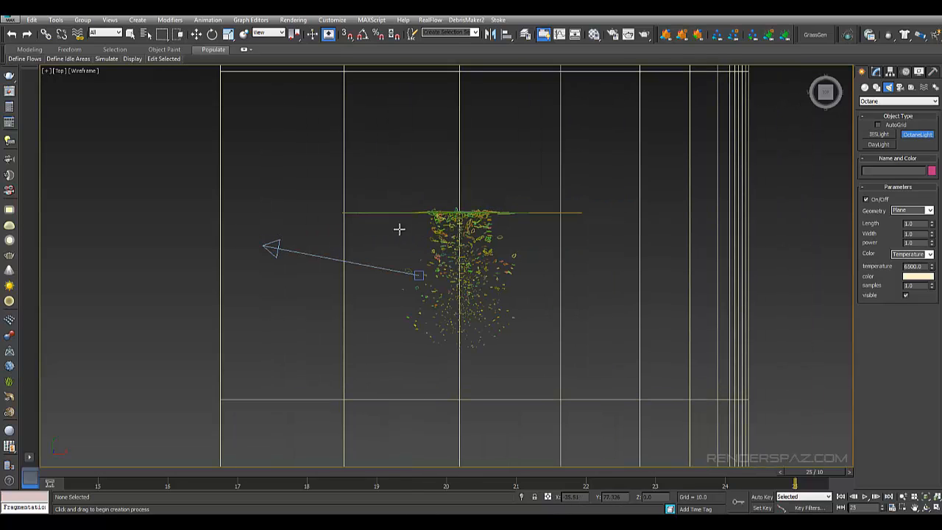
mouse_move(406, 228)
left_mouse_down()
mouse_move(500, 289)
mouse_move(529, 297)
mouse_move(517, 297)
left_mouse_up()
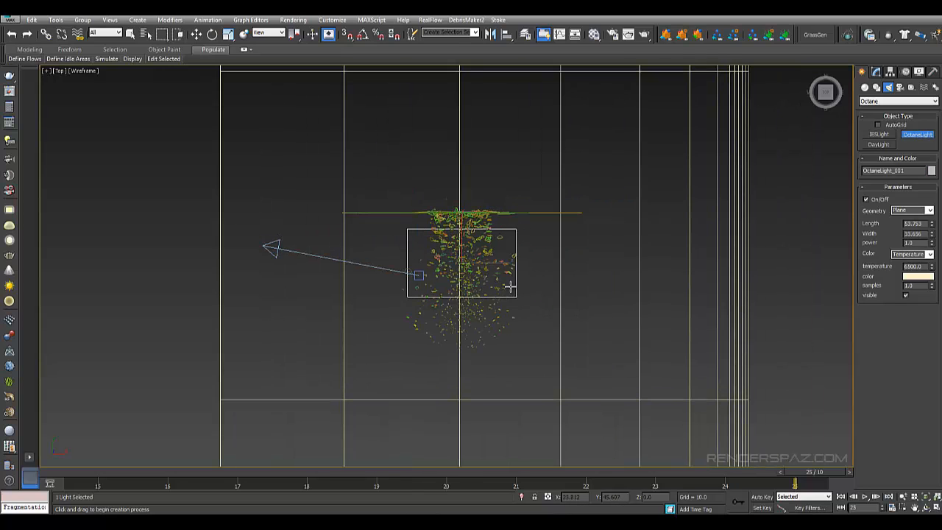
Raise the Octane light straight up above the shards to a height of about 90 in the Perspective view, and restore shading
key("p")
mouse_move(497, 306)
middle_mouse_down("alt")
mouse_move(562, 246)
mouse_move(466, 408)
mouse_move(483, 316)
middle_mouse_up("alt")
right_click(466, 407)
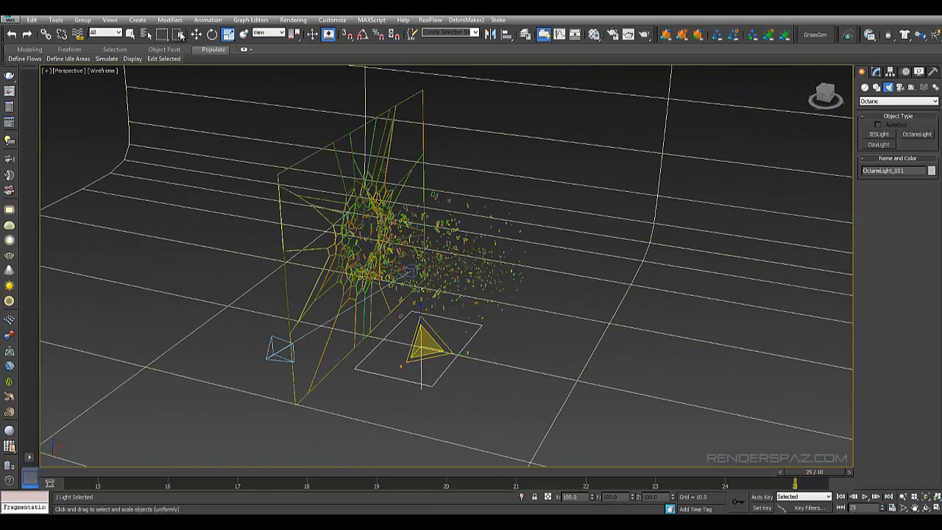
left_click(197, 35)
left_click_drag(419, 319, 418, 111)
mouse_move(418, 110)
middle_mouse_down("alt")
mouse_move(410, 199)
mouse_move(507, 169)
mouse_move(474, 179)
mouse_move(662, 164)
mouse_move(466, 232)
mouse_move(507, 122)
mouse_move(434, 129)
middle_mouse_up("alt")
key("F3")
Enlarge the light to a length of 109.656 and width of 74.101, and shift it along Y away from the pane
left_click(876, 72)
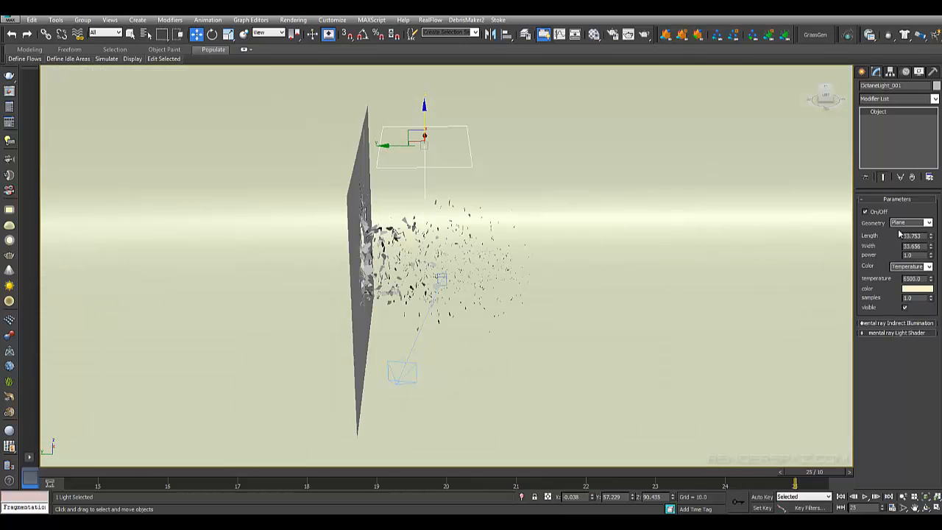
left_click_drag(930, 246, 932, 186)
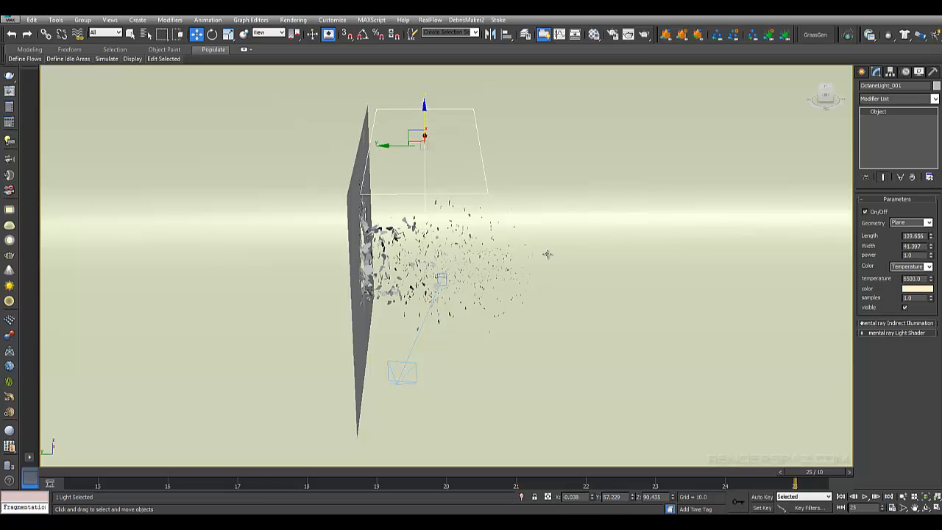
middle_click_drag(546, 255, 532, 164, "alt")
middle_click_drag(465, 203, 529, 226, "alt")
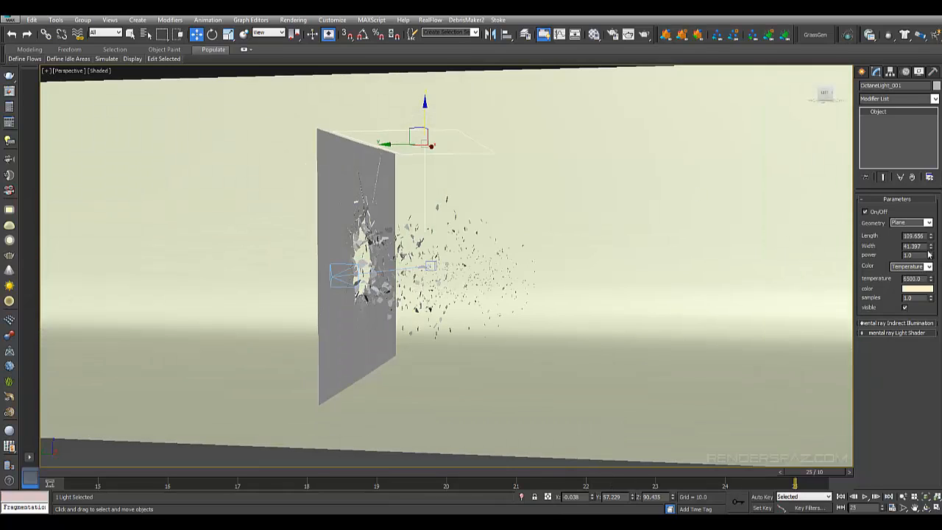
left_click_drag(931, 250, 930, 213)
left_click_drag(420, 141, 469, 140)
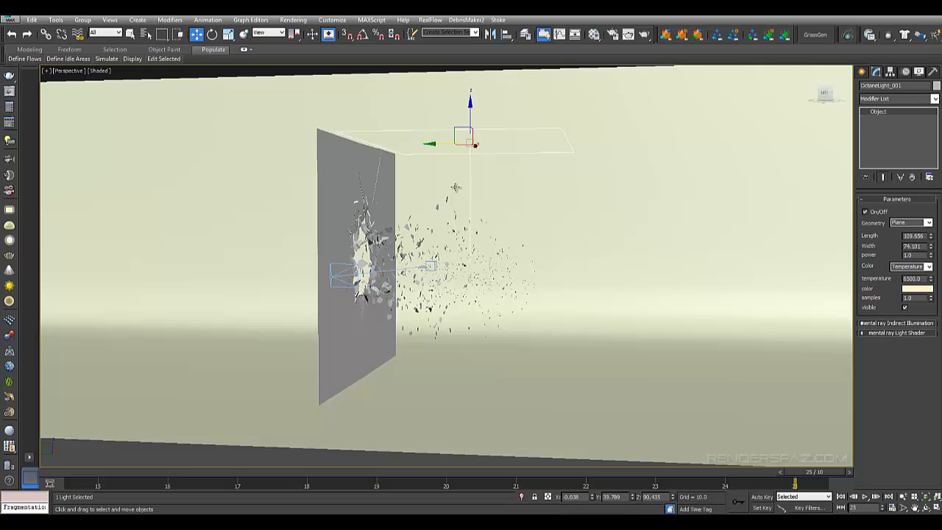
Open the light's power value for editing, and return to the view through the Octane camera
middle_click_drag(469, 140, 433, 203, "alt")
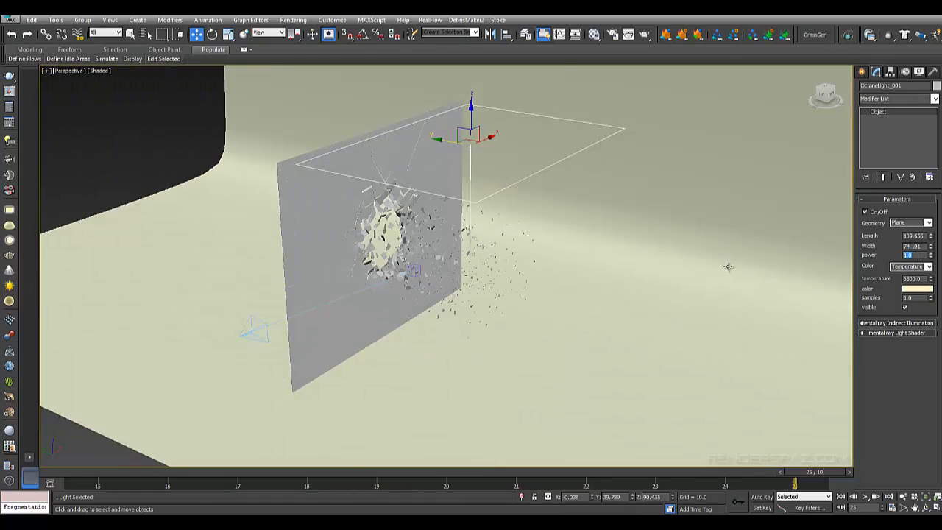
key("BackSpace")
scroll(387, 172, "down", 5)
left_click(275, 311)
key("c")
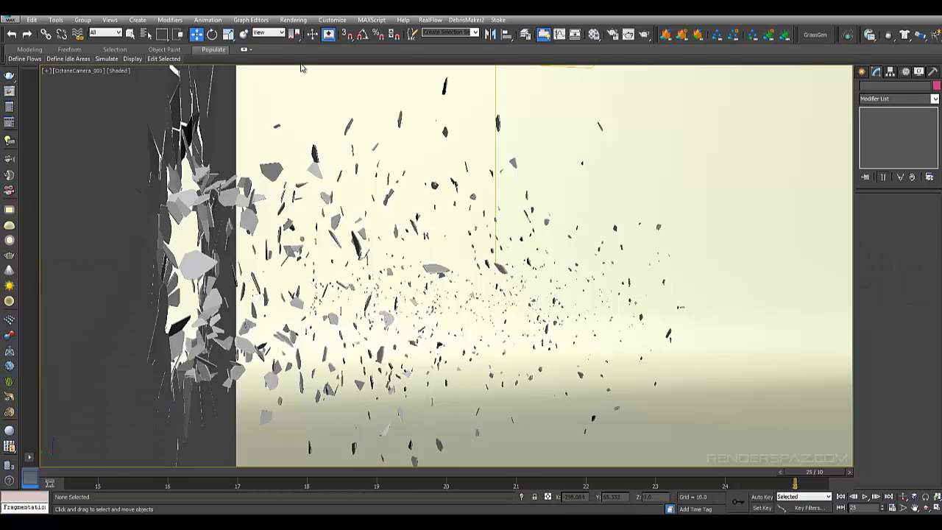
Open the render setup and show safe frames in the Octane camera view
left_click(293, 20)
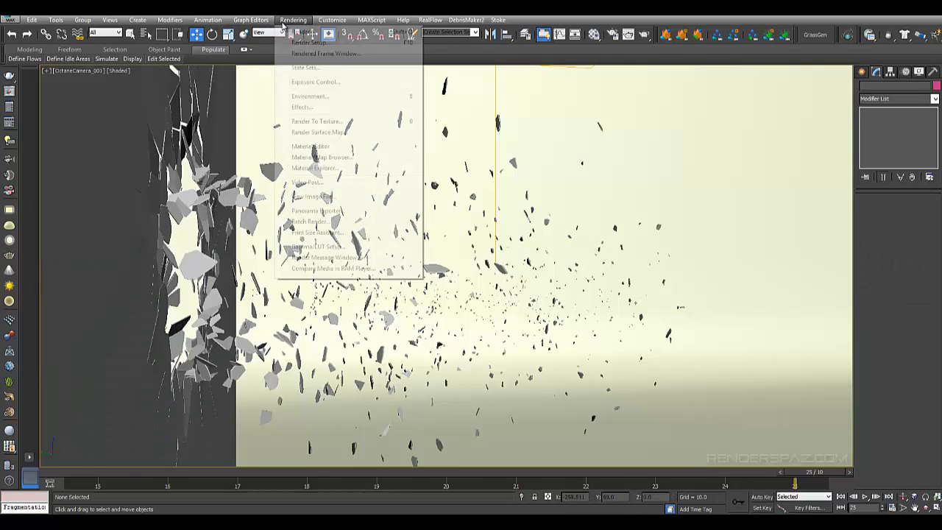
left_click(317, 44)
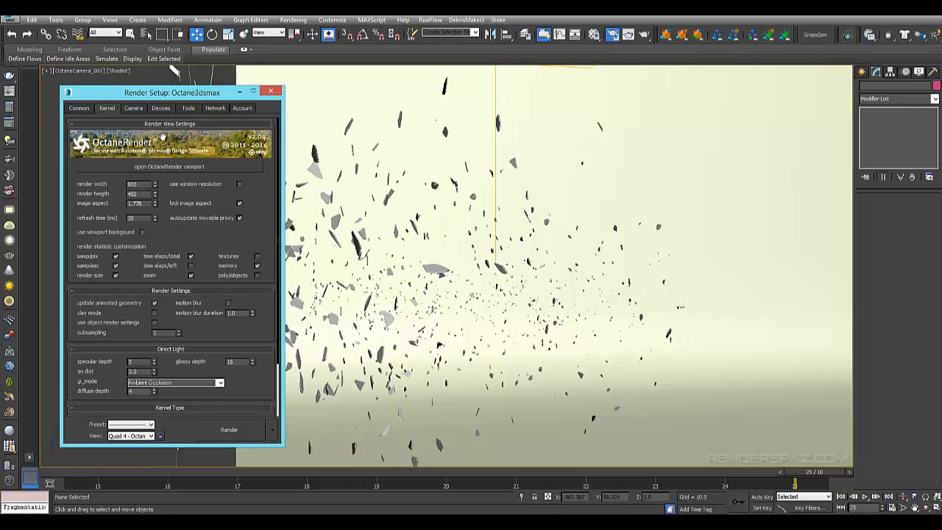
left_click(94, 74)
left_click(139, 240)
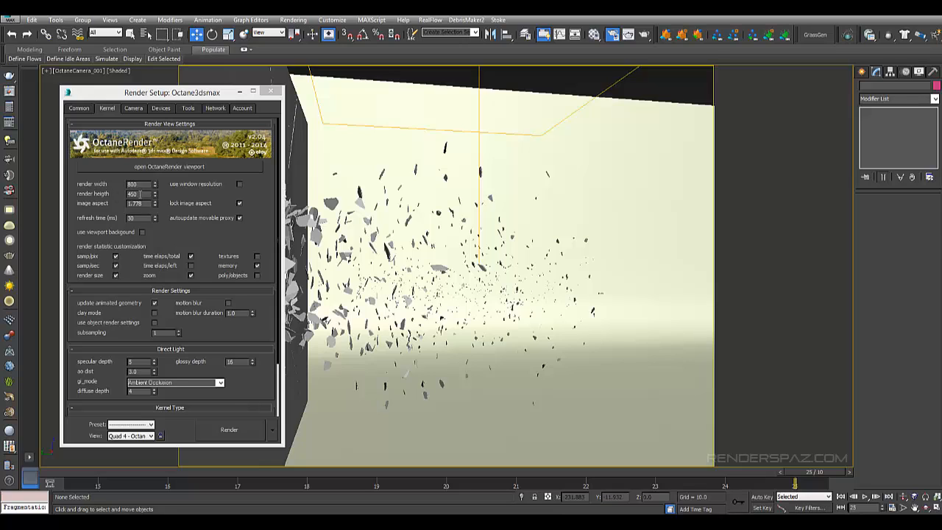
Set the render output size to the HDTV (video) preset at 1280x720, and close the render setup
left_click(250, 19)
left_click(78, 108)
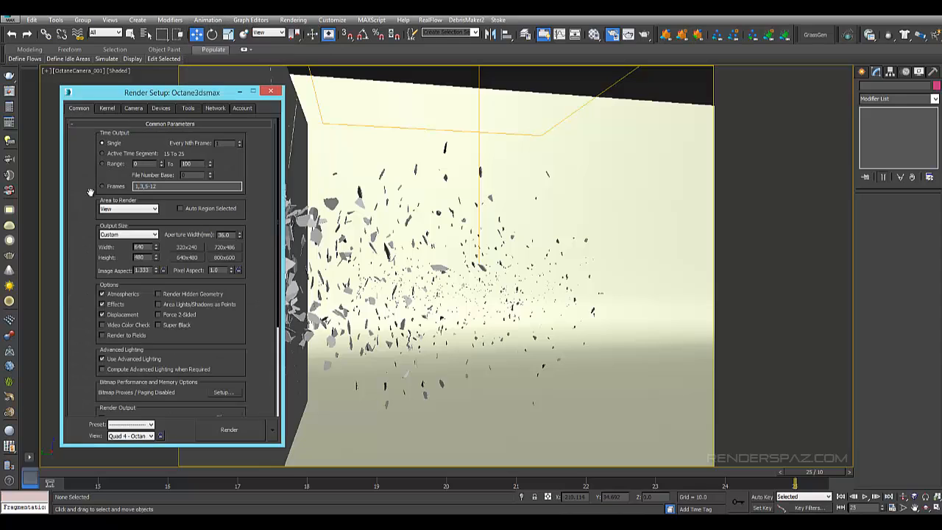
left_click(145, 235)
left_click(140, 358)
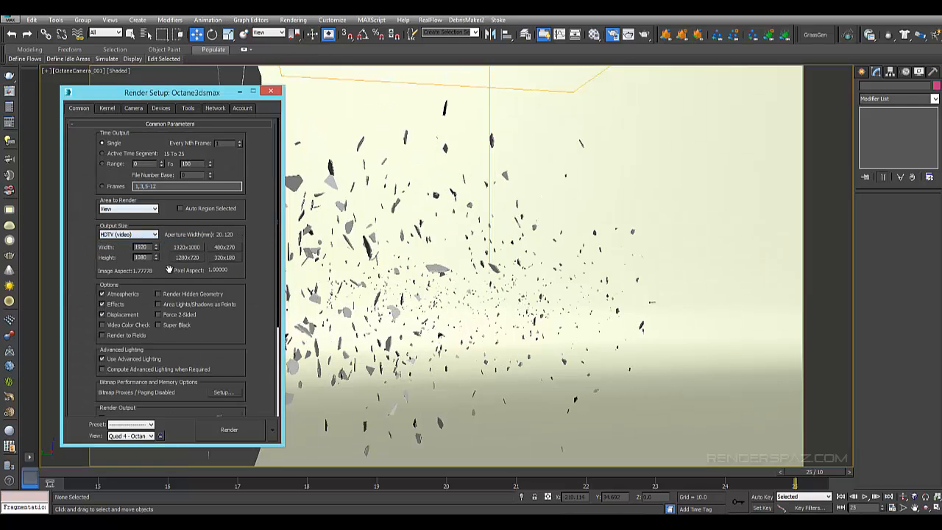
left_click(186, 257)
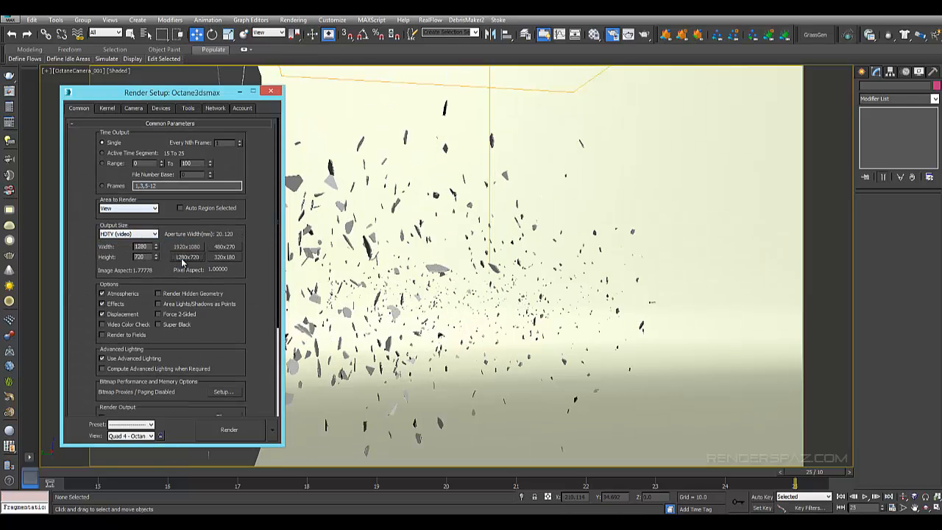
left_click(108, 109)
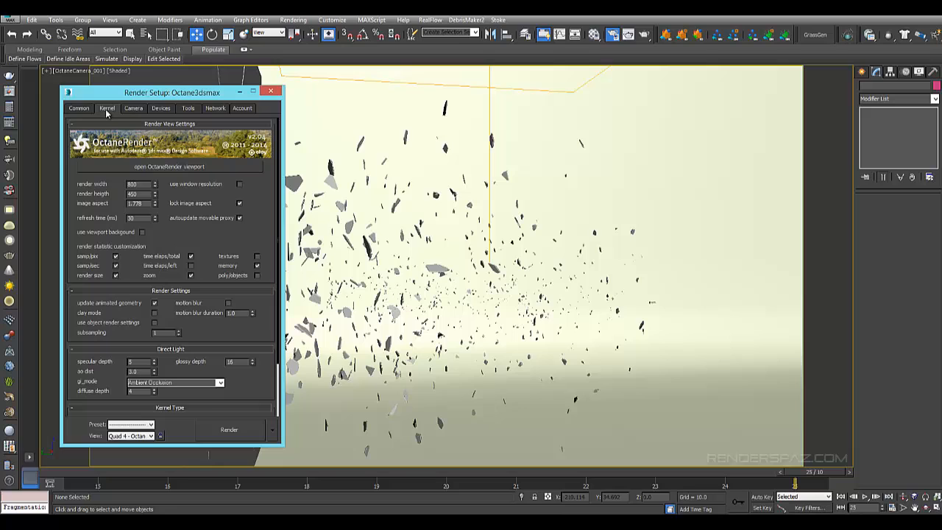
left_click(270, 91)
Orbit the Octane camera slightly to reveal more of the hole in the pane while keeping the flying shards in frame
left_click(924, 508)
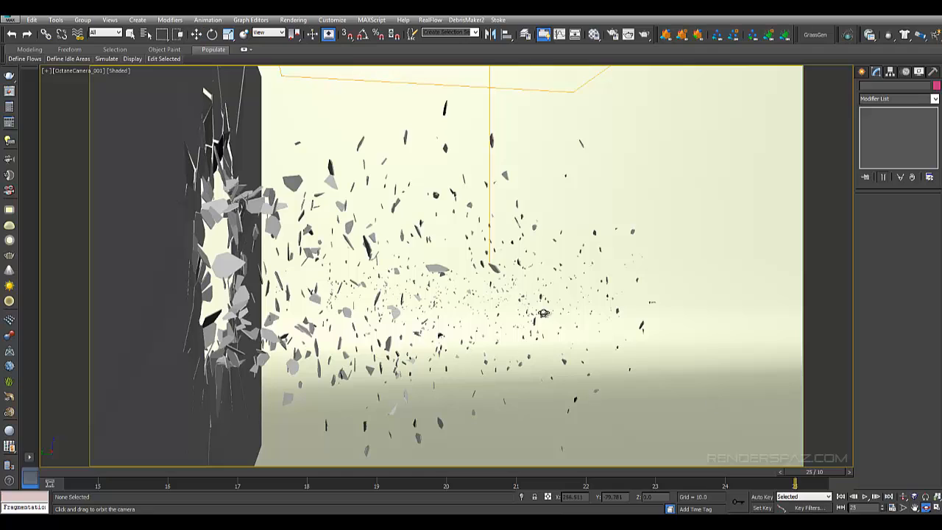
left_click_drag(545, 324, 452, 309)
middle_click_drag(452, 310, 451, 311)
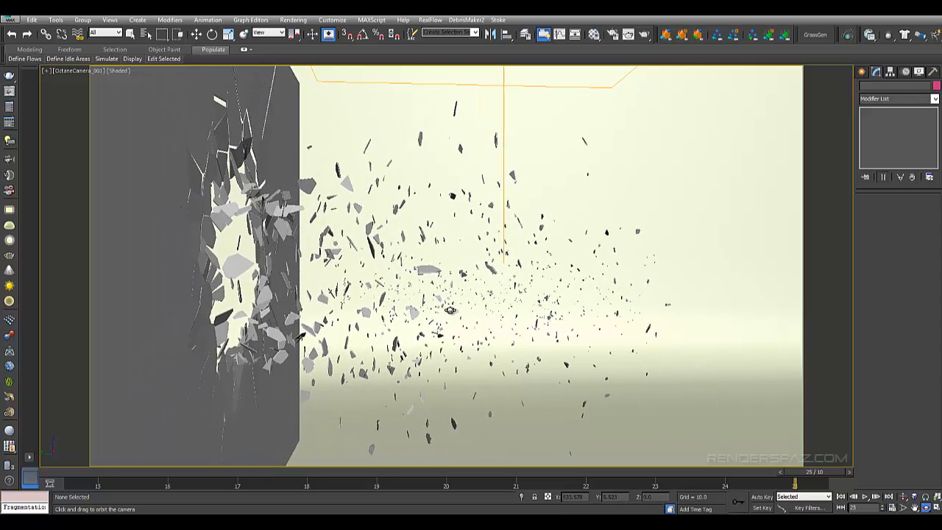
left_click_drag(439, 320, 440, 308)
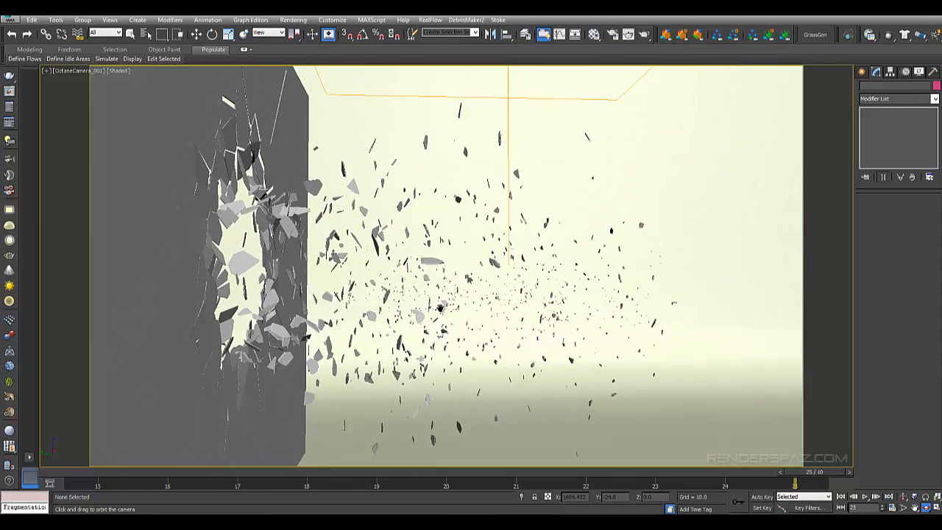
Fine-tune the camera framing and open the OctaneRender viewport alongside the render setup
left_click(905, 497)
left_click_drag(642, 364, 539, 343)
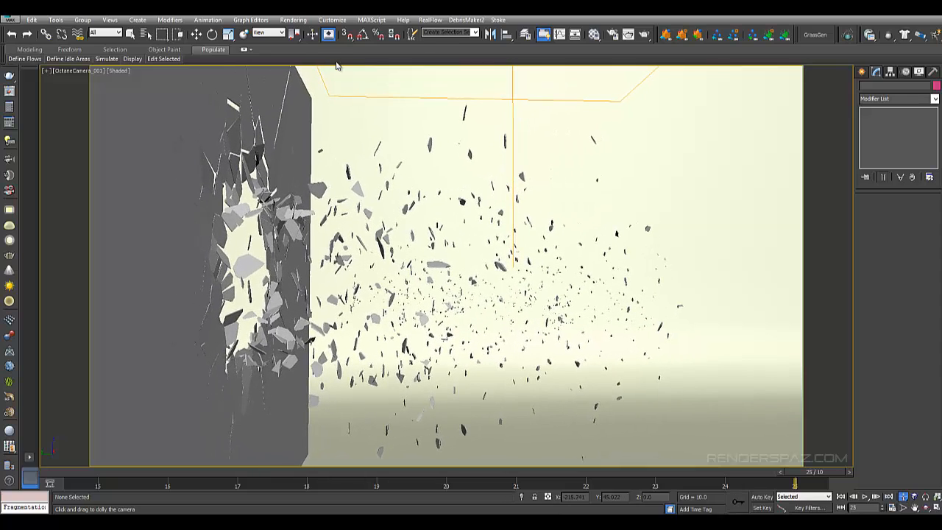
left_click(293, 20)
left_click(305, 42)
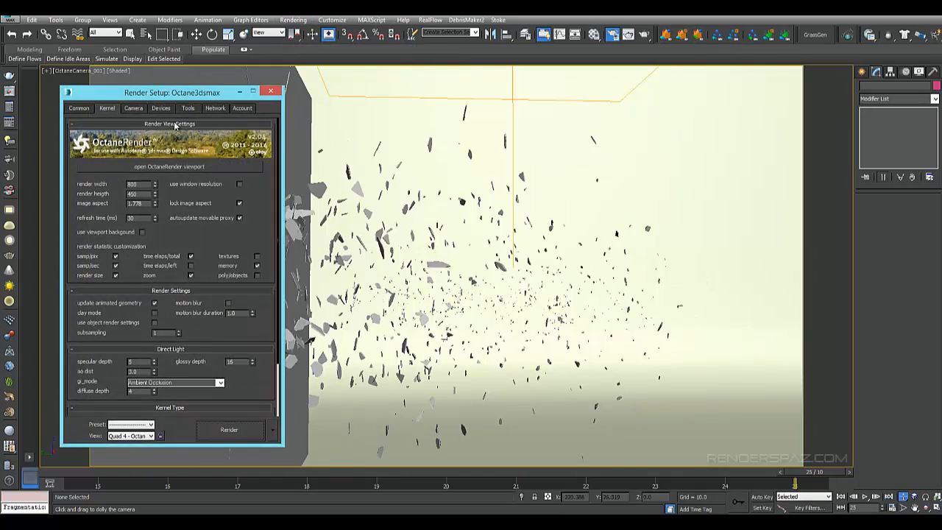
left_click(150, 166)
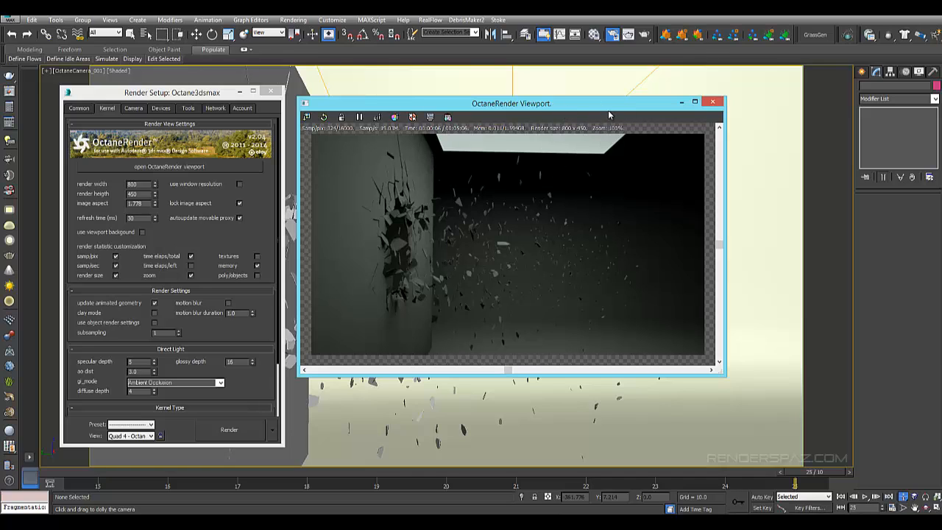
left_click_drag(605, 109, 684, 176)
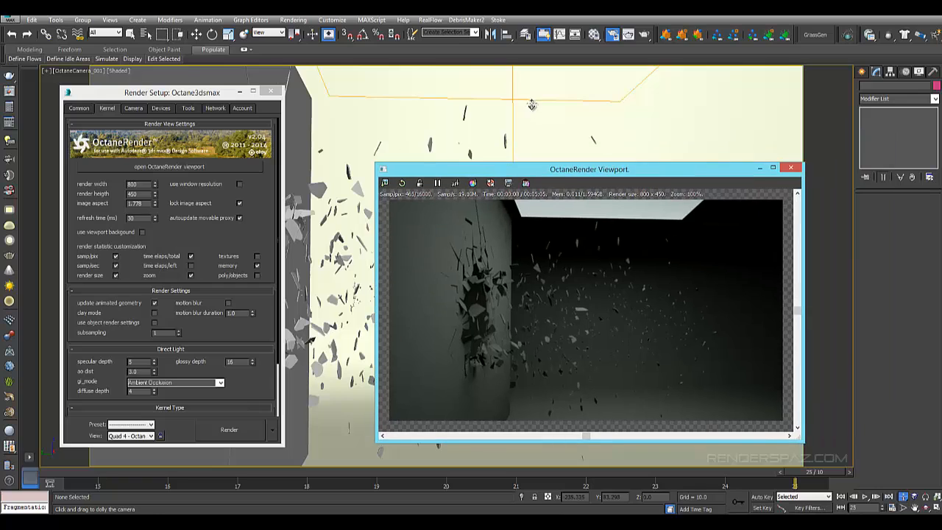
Raise the overhead Octane light to about Z 137, show the scene in wireframe, and restart the render preview
right_click(531, 105)
left_click(512, 99)
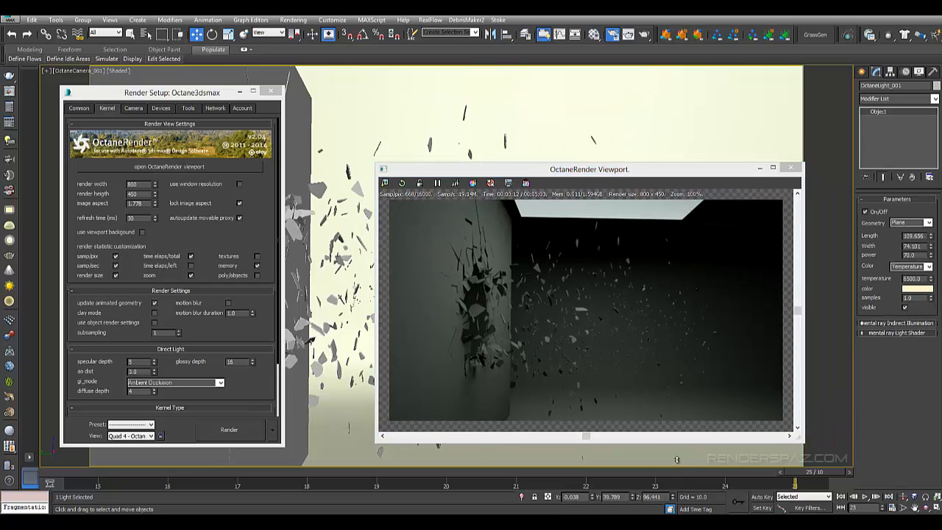
key("F3")
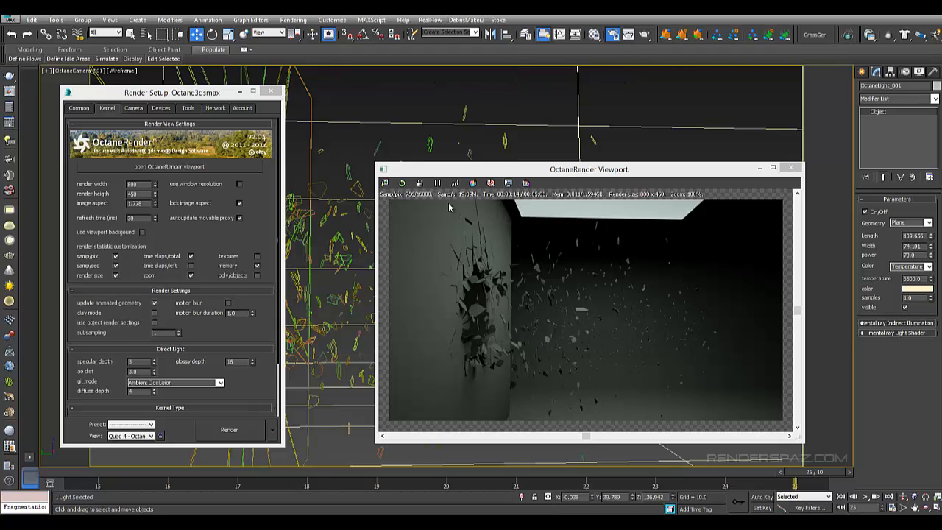
left_click(400, 183)
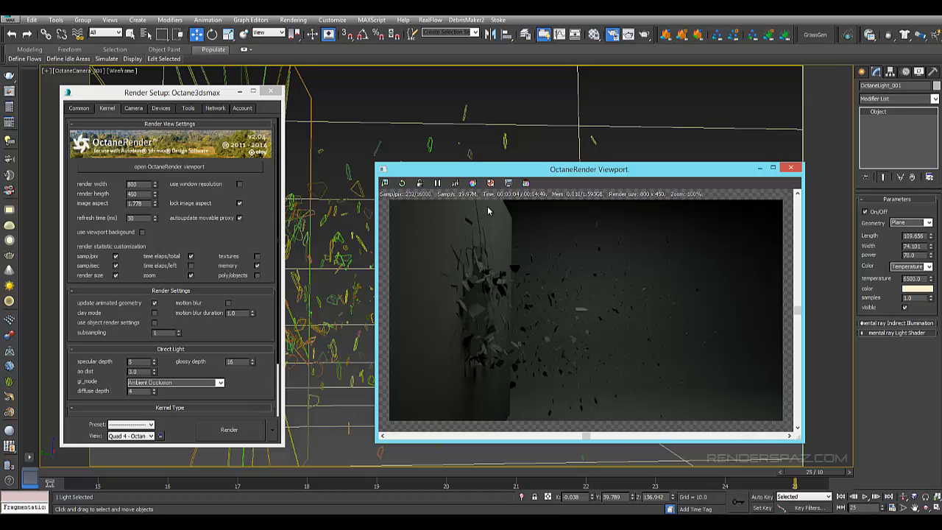
Change the Octane kernel type to PMC
left_click(197, 316)
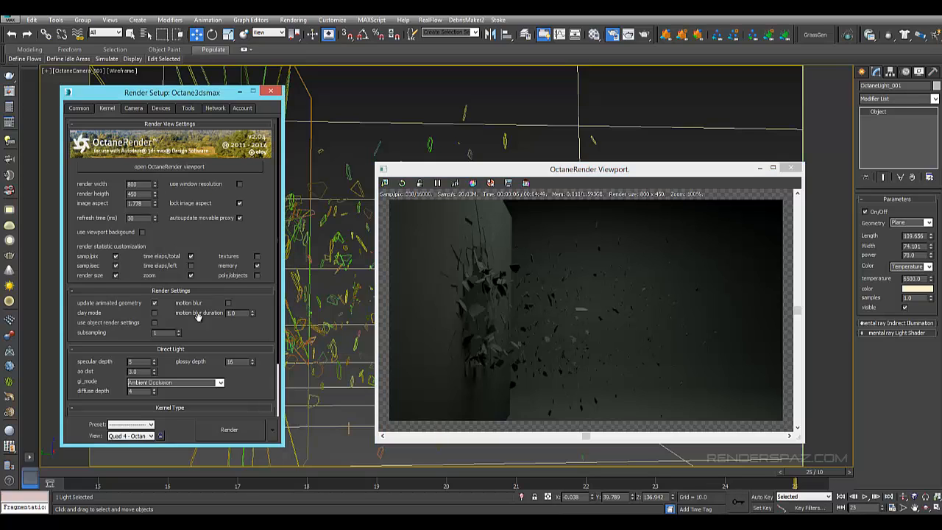
scroll(197, 316, "down", 3)
left_click(168, 359)
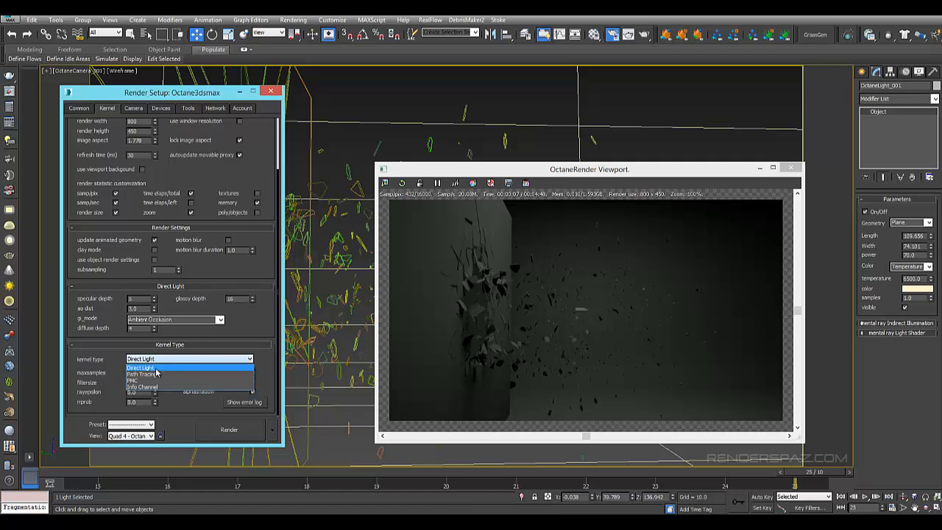
left_click(147, 380)
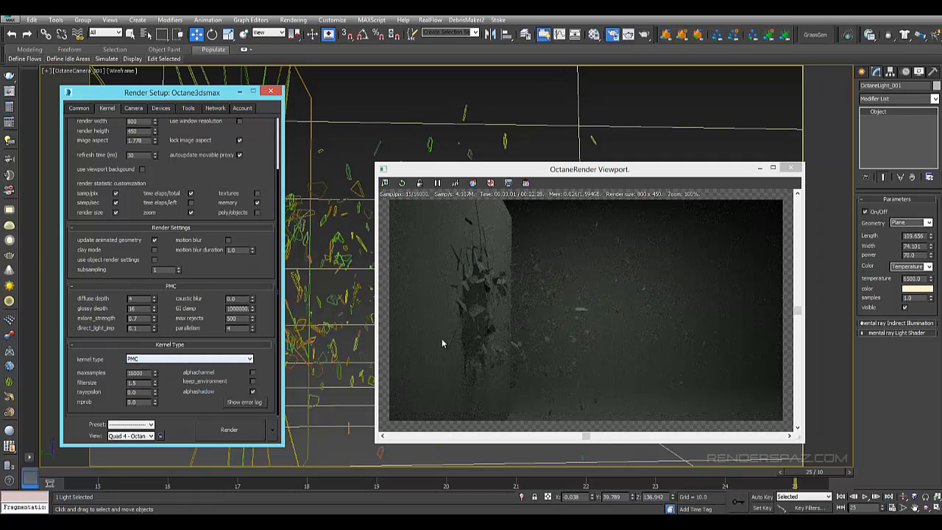
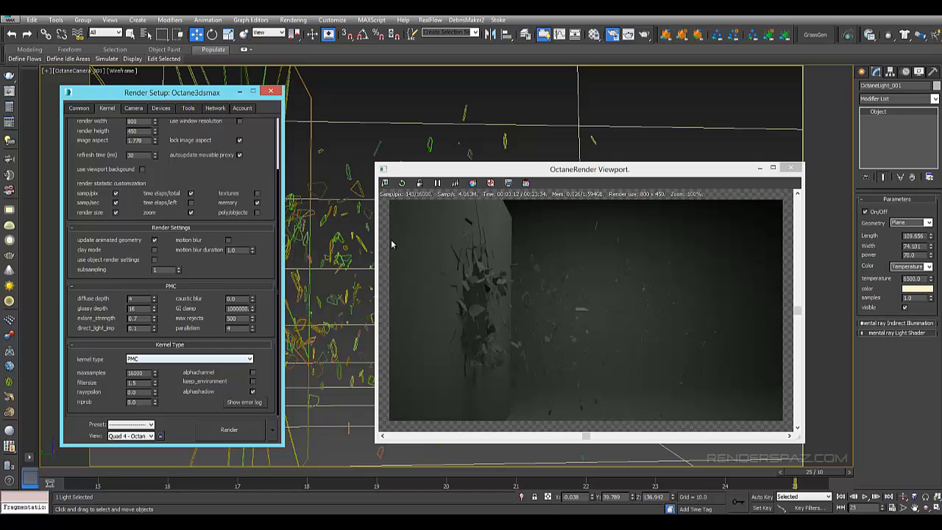
Check the active GPU devices, then examine the shattered glass and flying shards up close in the render preview
left_click(160, 108)
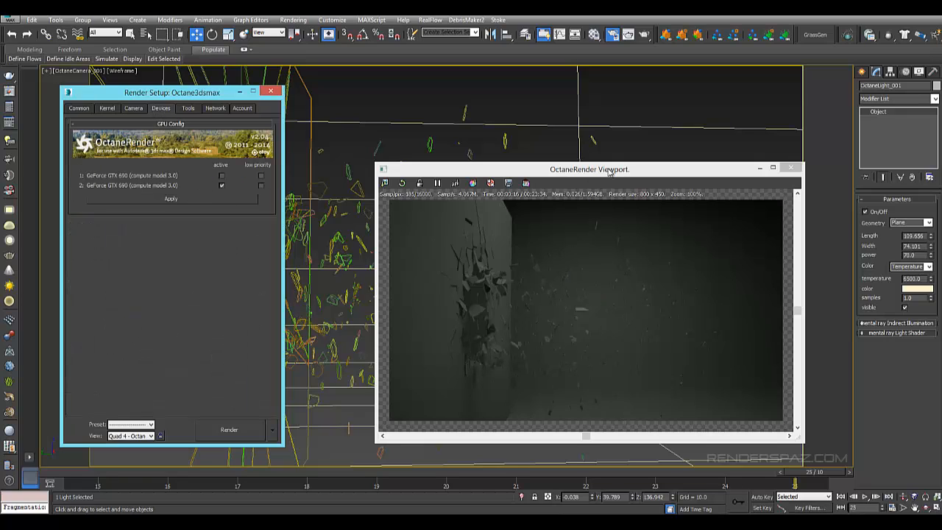
left_click_drag(609, 171, 640, 69)
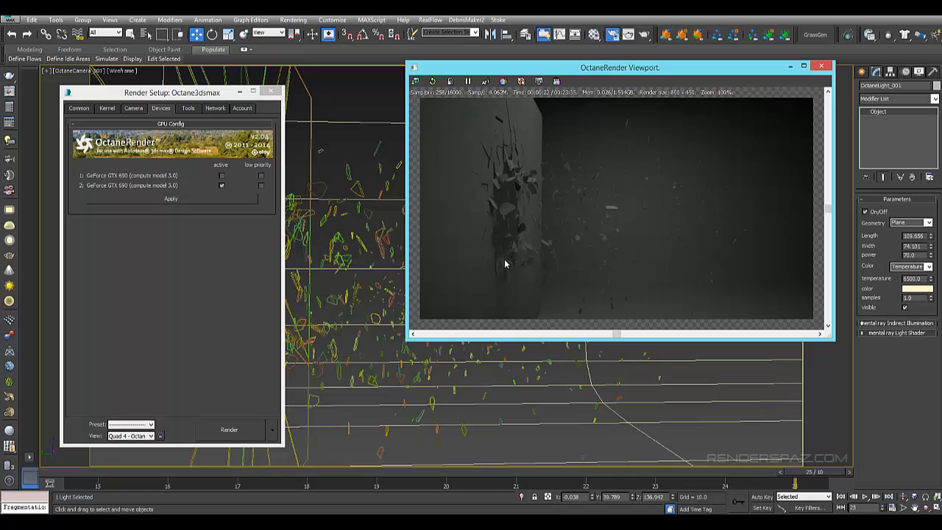
scroll(504, 259, "up", 6)
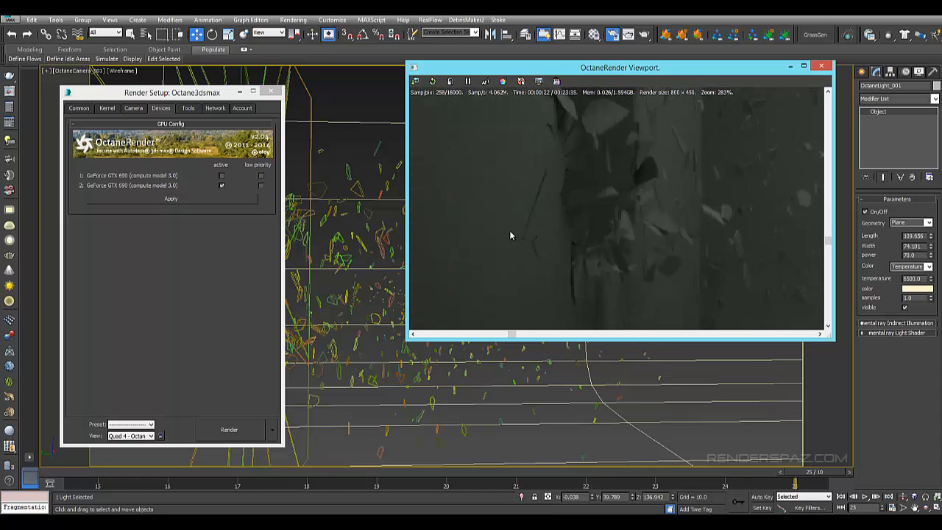
middle_click_drag(621, 236, 585, 319)
scroll(540, 209, "down", 1)
middle_click_drag(673, 121, 604, 161)
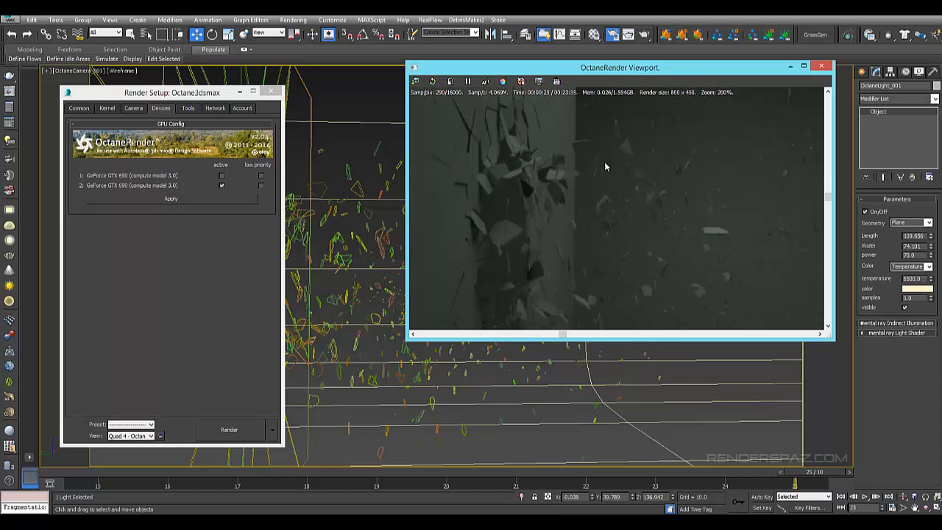
mouse_move(752, 214)
middle_mouse_down()
mouse_move(554, 202)
mouse_move(710, 208)
mouse_move(688, 204)
middle_mouse_up()
scroll(556, 207, "down", 1)
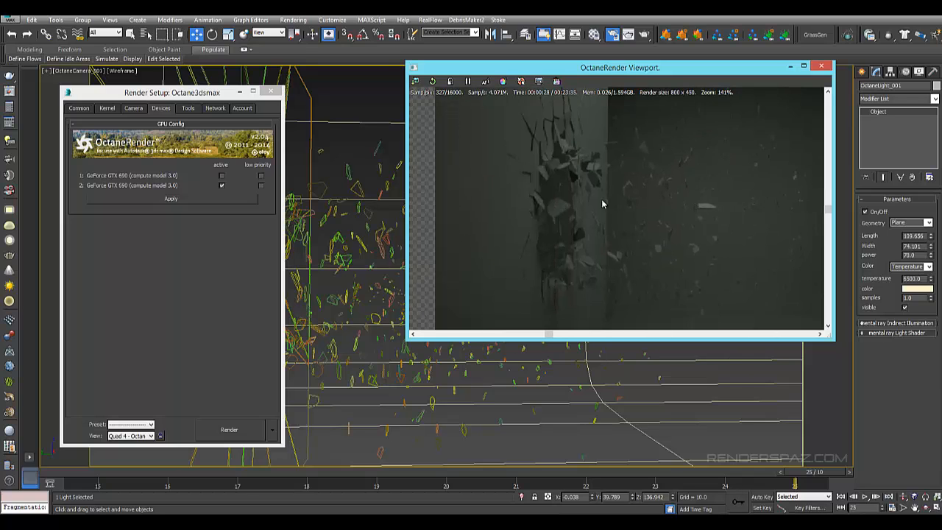
scroll(570, 197, "up", 2)
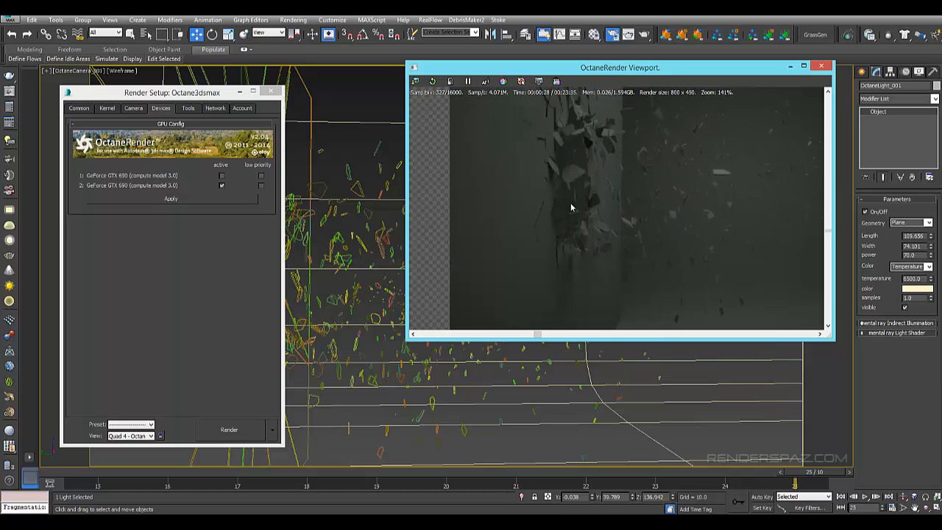
middle_click_drag(576, 232, 580, 274)
scroll(532, 195, "down", 2)
middle_click_drag(617, 195, 516, 212)
scroll(543, 210, "down", 1)
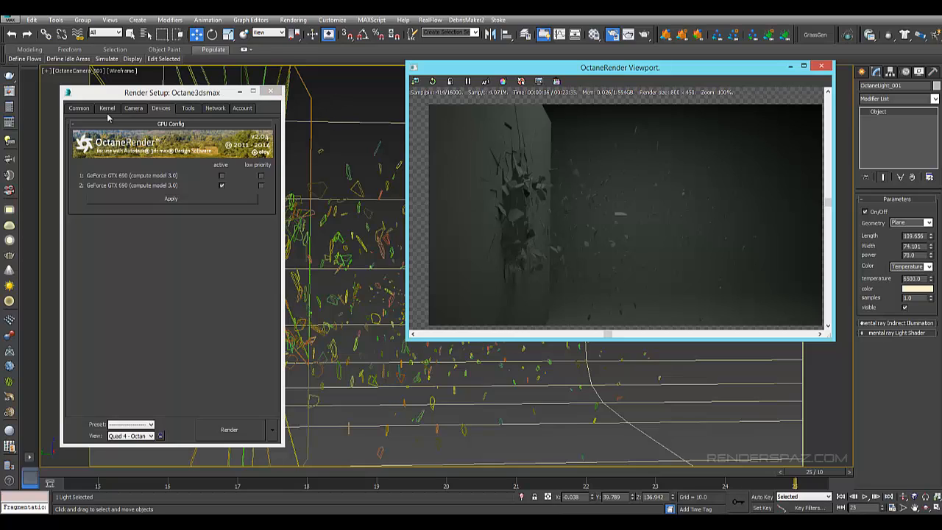
Close the render setup, select the Octane camera in the top view, and set its f-stop to 1.2
left_click(272, 93)
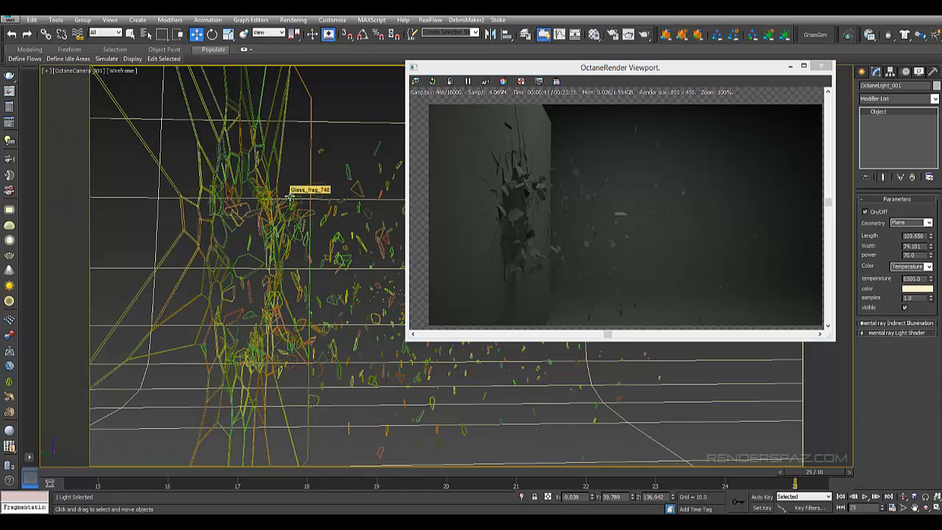
key("t")
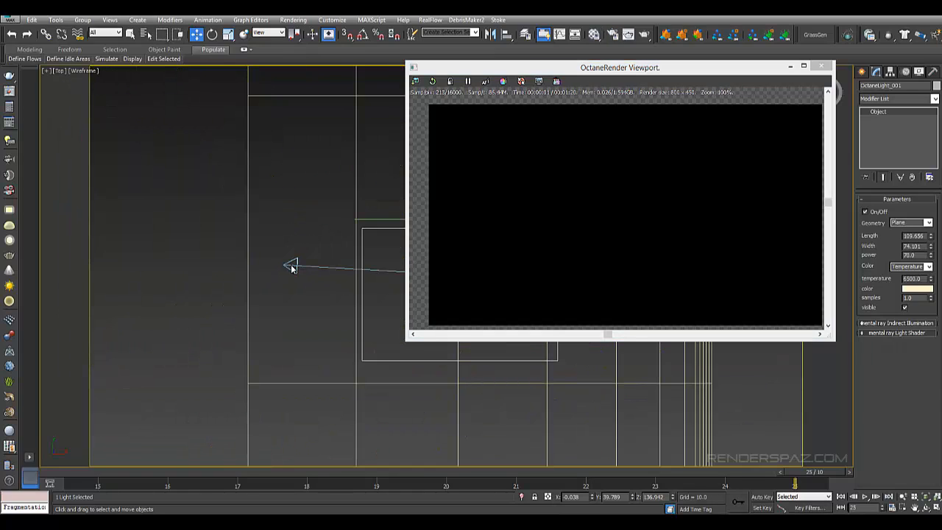
left_click(291, 268)
key("c")
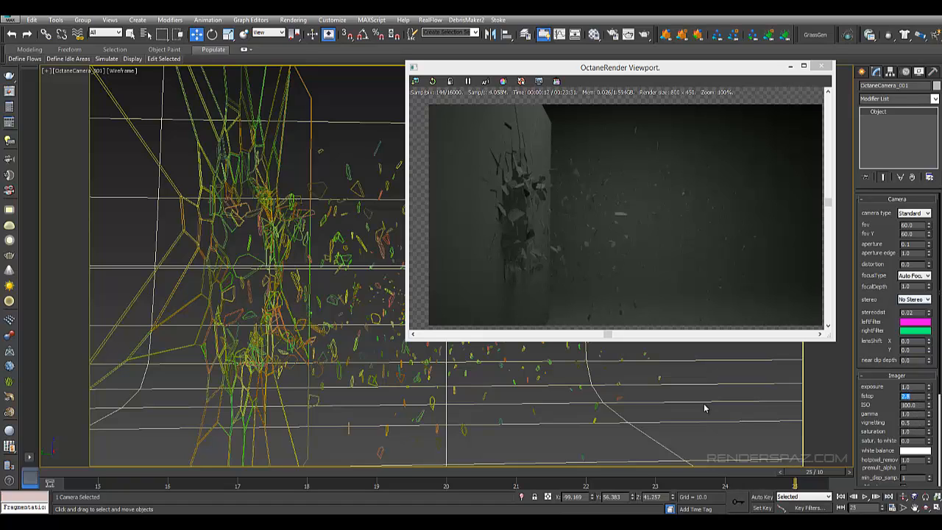
type("2")
key("Return")
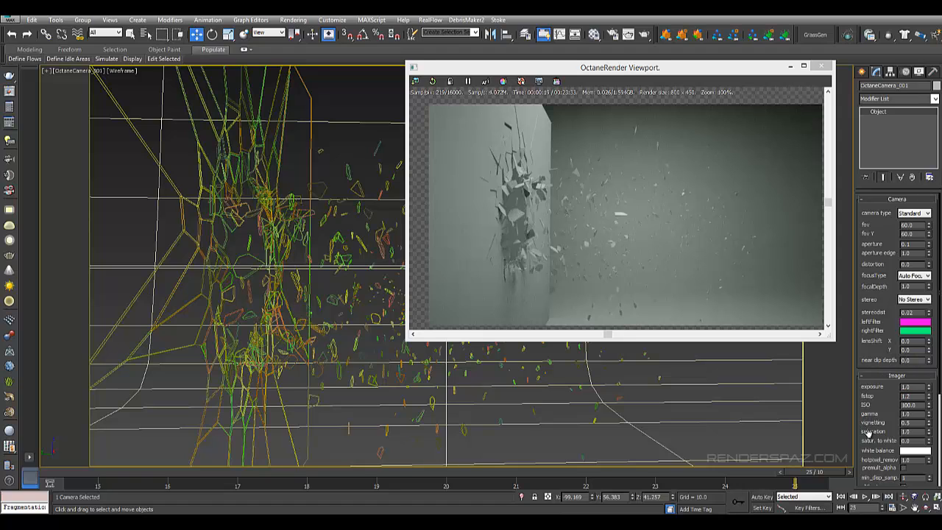
Set the camera's vignetting to 0.85 and fine-tune its exposure
scroll(870, 438, "down", 3)
scroll(870, 438, "down", 2)
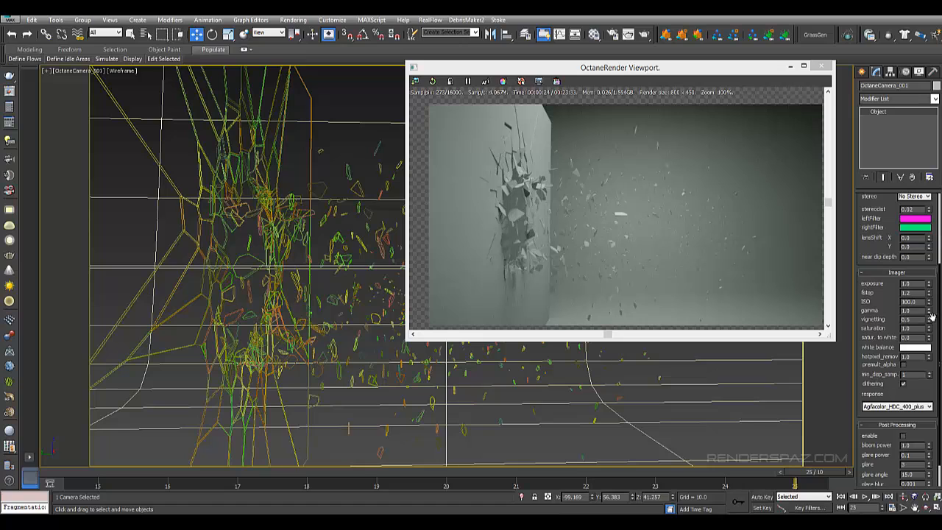
left_click_drag(927, 324, 929, 302)
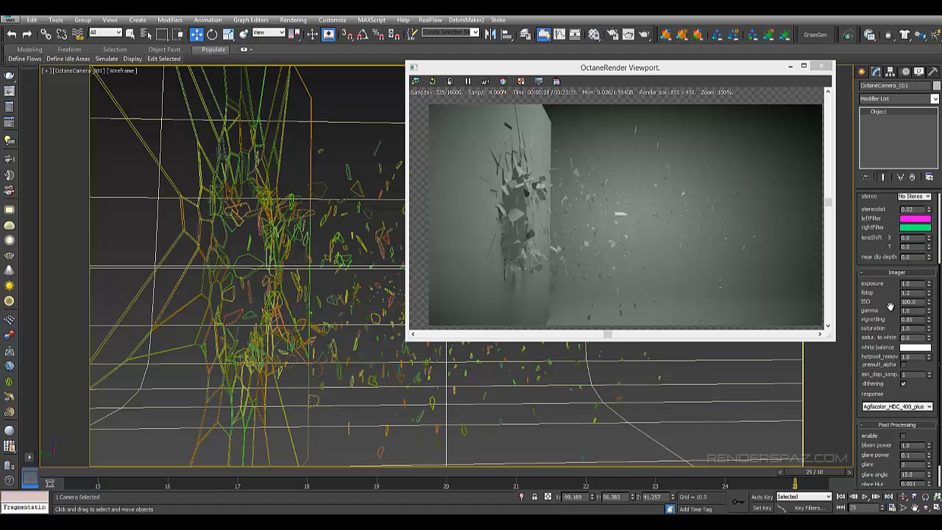
left_click(927, 285)
left_click_drag(928, 281, 928, 282)
Create an Octane Diffuse Material in the second sample slot and assign it to the backdrop
left_click(345, 120)
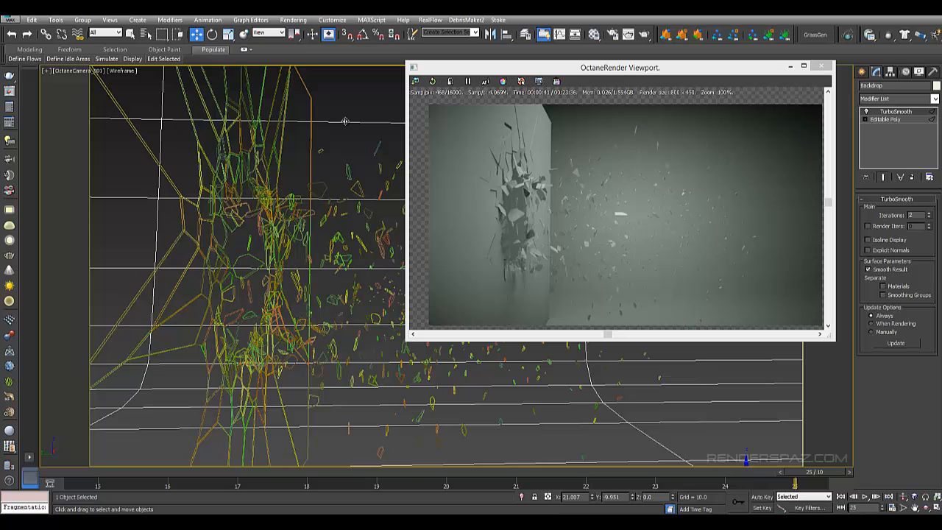
key("m")
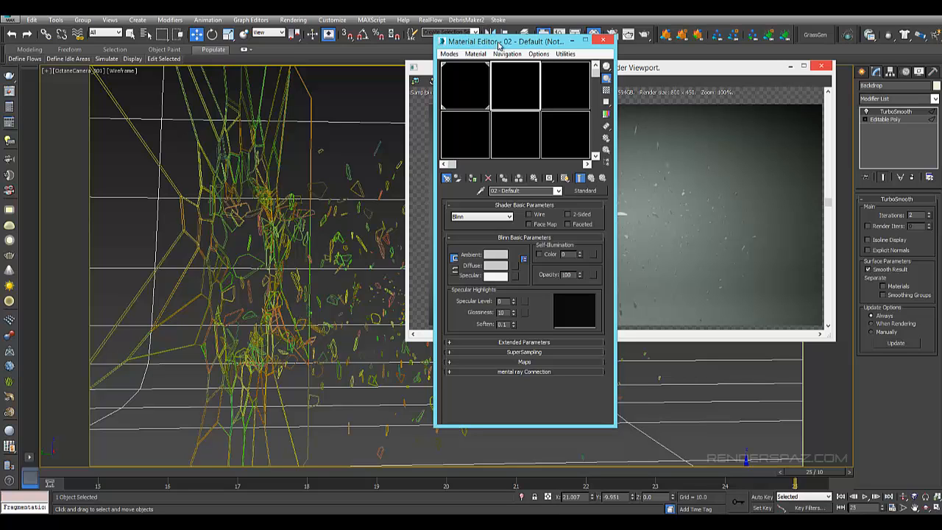
left_click_drag(498, 44, 152, 53)
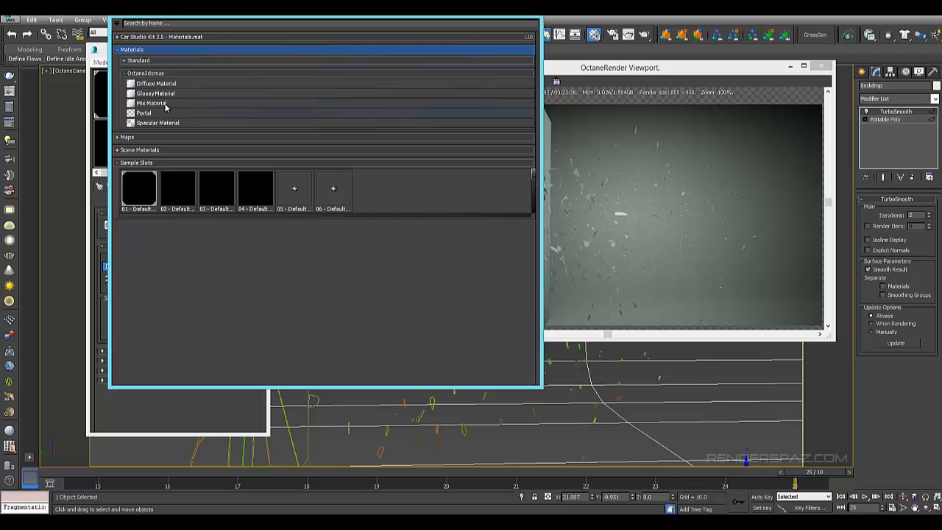
double_click(151, 84)
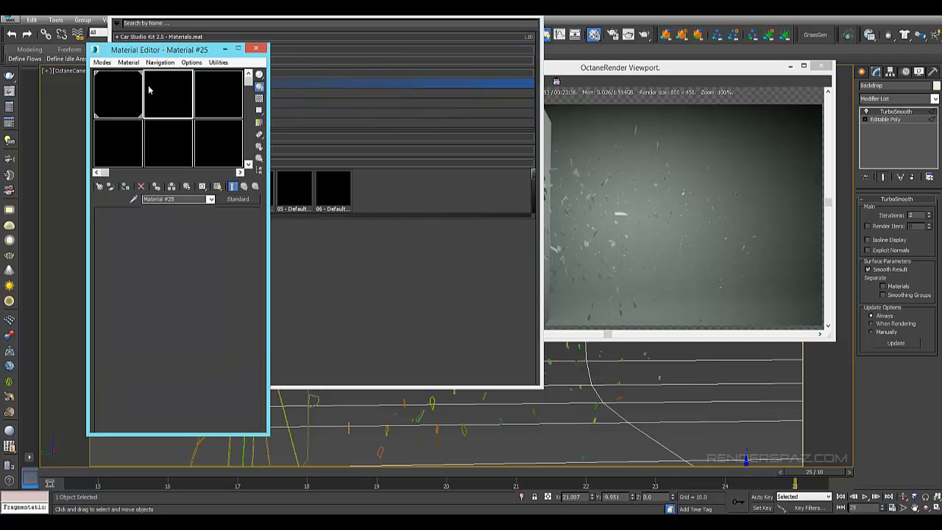
left_click(534, 19)
left_click(530, 17)
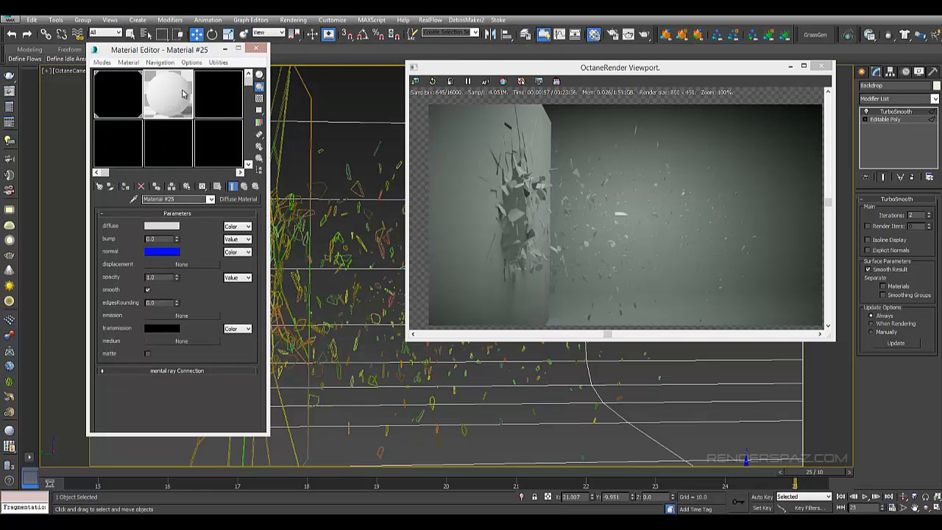
left_click(124, 187)
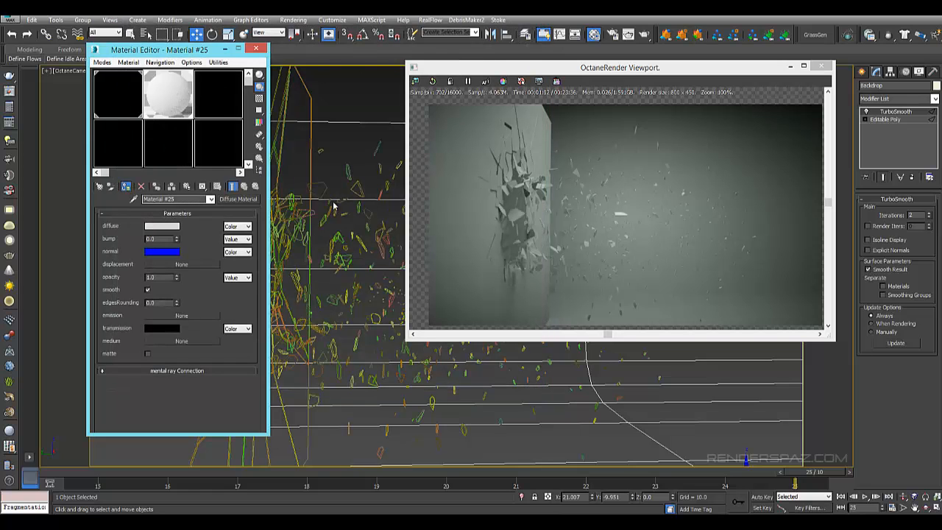
Darken the backdrop material's diffuse color to a neutral grey with RGB values of 35
left_click(162, 225)
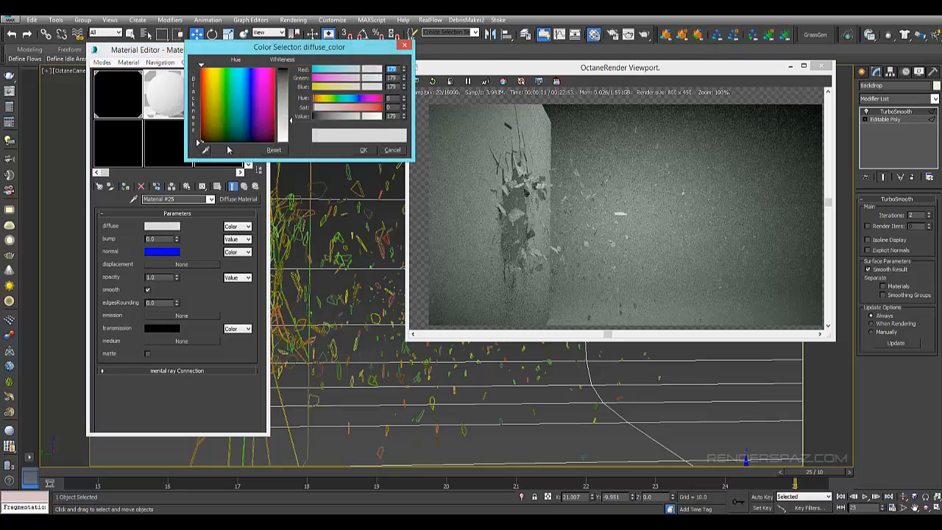
mouse_move(283, 103)
left_mouse_down()
mouse_move(284, 68)
mouse_move(284, 78)
left_mouse_up()
left_click_drag(235, 126, 214, 147)
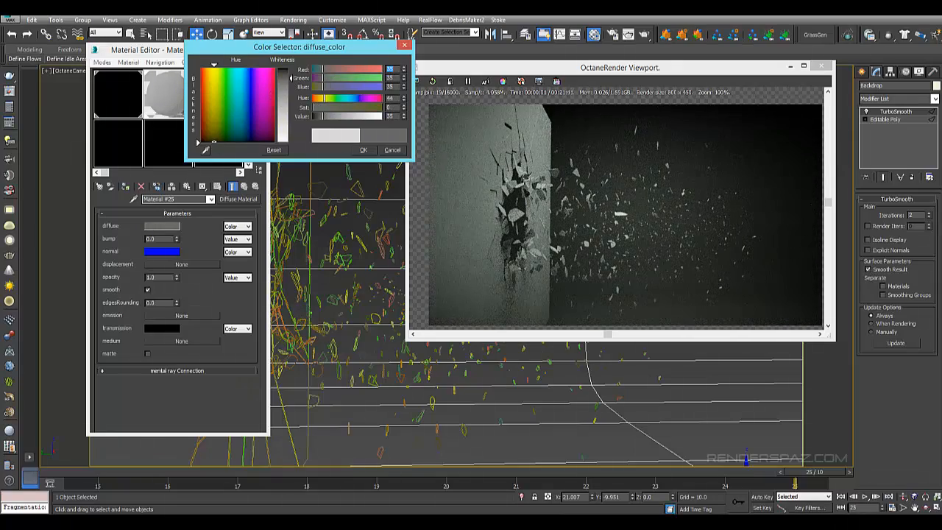
Compare the render with the glass reference picture in Windows Photo Viewer, then close the picture
left_click(849, 117)
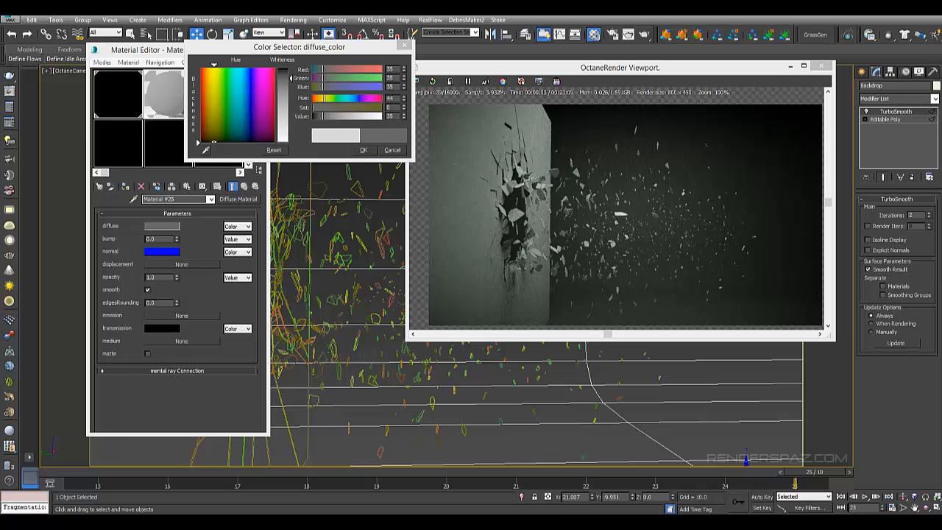
left_click_drag(941, 112, 583, 168)
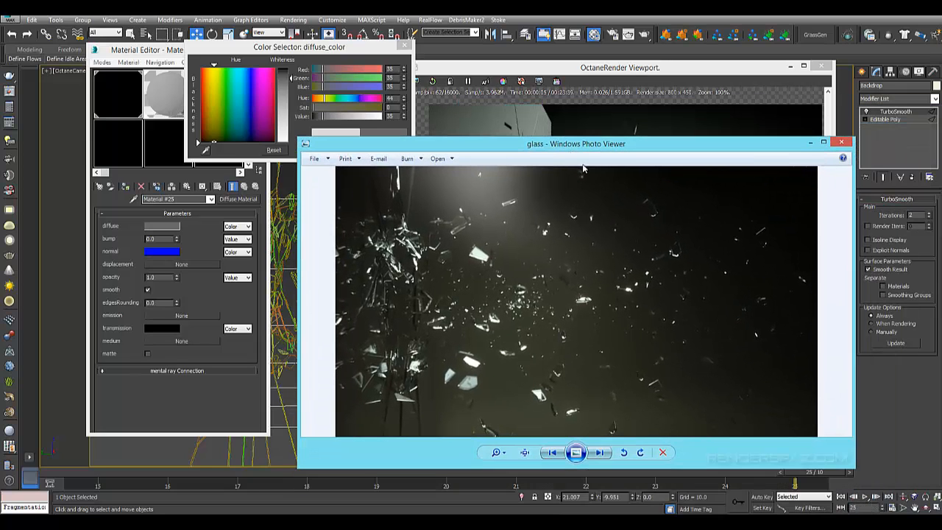
left_click(841, 142)
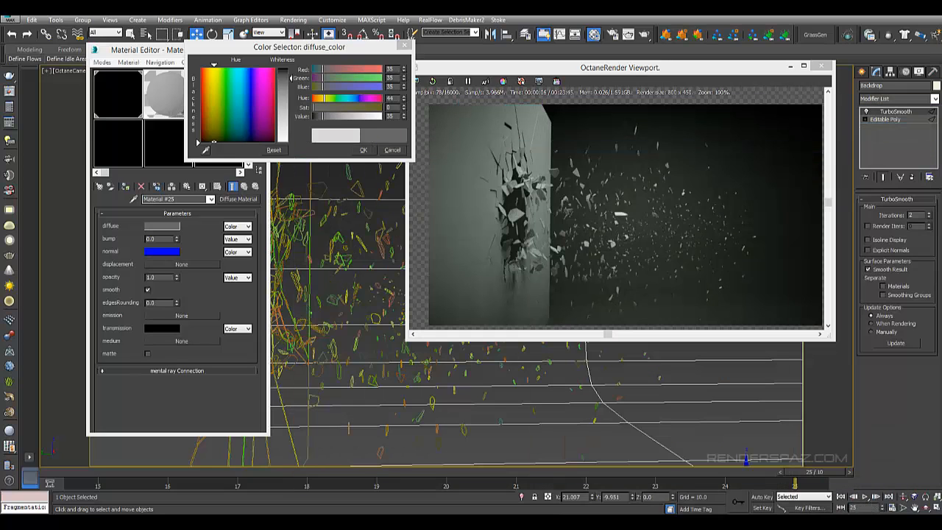
Tint the backdrop material's diffuse color a dark warm brown with RGB values of 42, 34 and 30
left_click(204, 137)
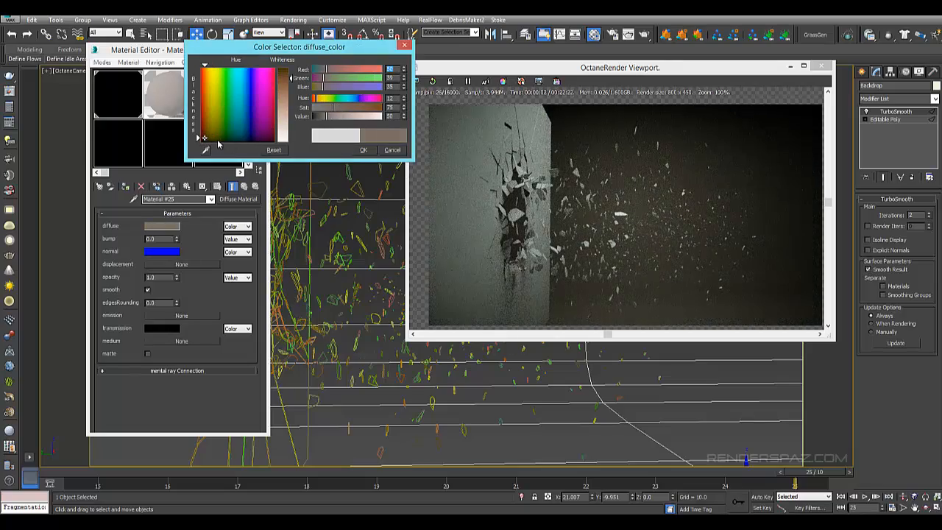
left_click_drag(206, 139, 205, 138)
left_click_drag(327, 117, 325, 117)
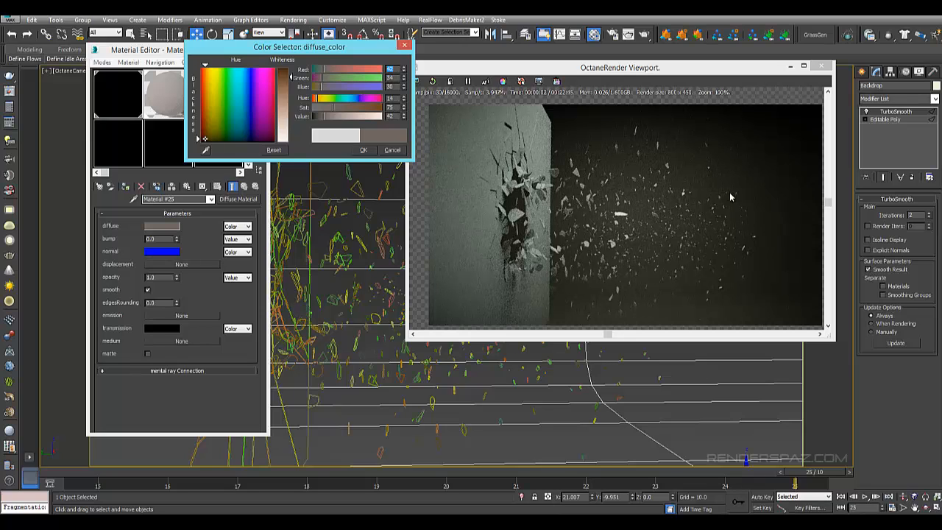
left_click(362, 149)
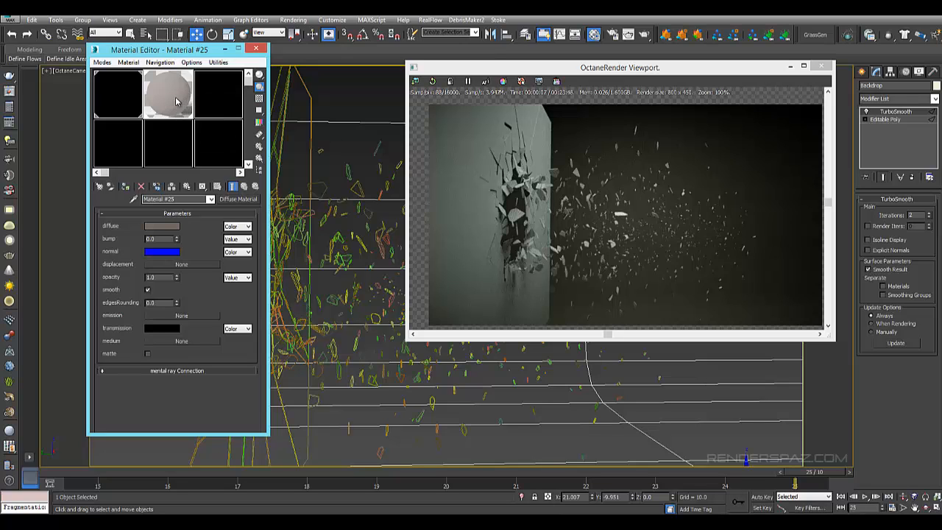
Create an Octane Specular Material in the third sample slot and close the Material Editor
left_click(216, 110)
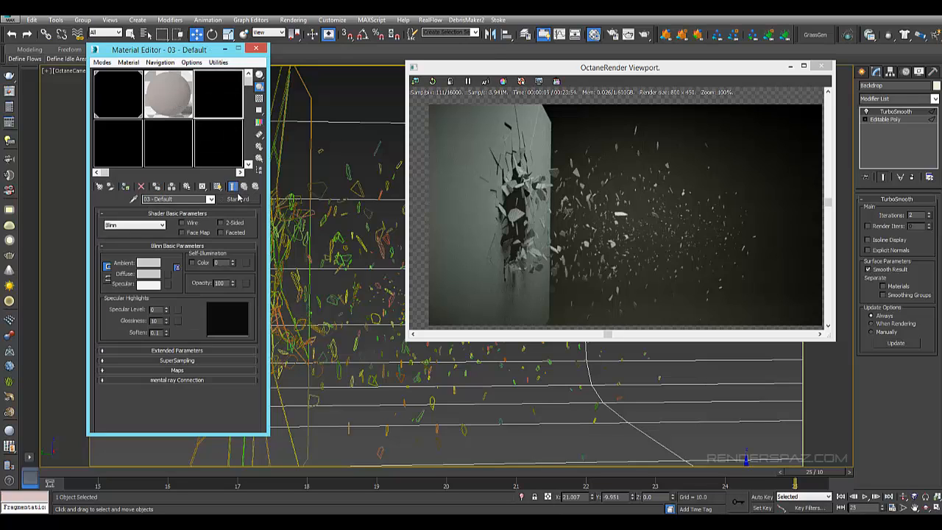
left_click(237, 199)
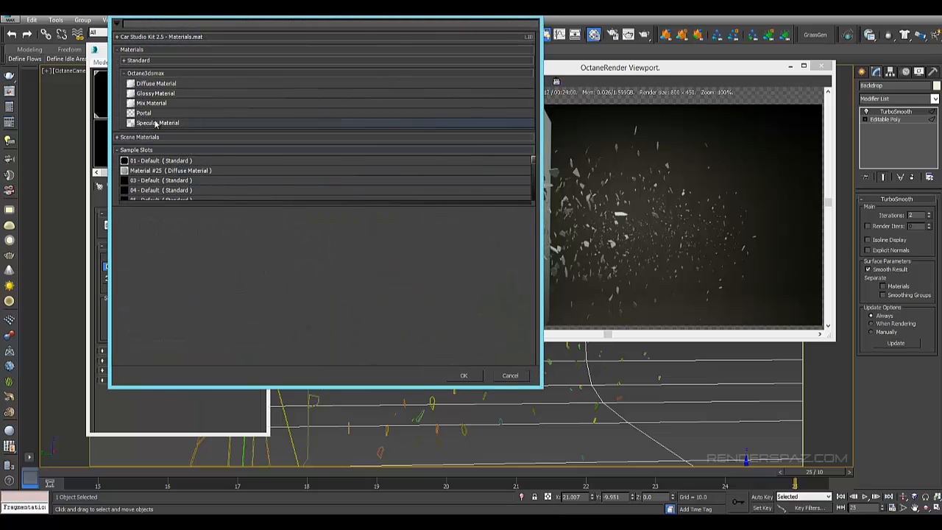
left_click(154, 123)
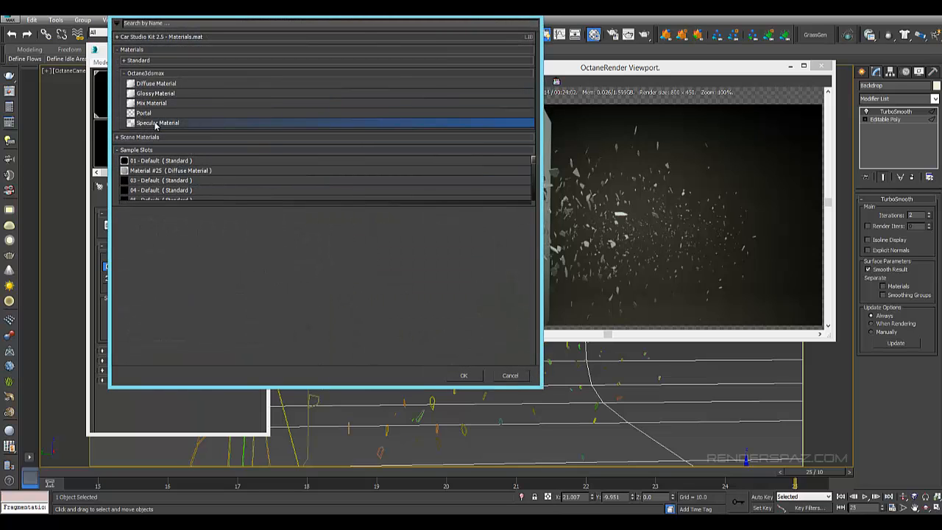
double_click(156, 124)
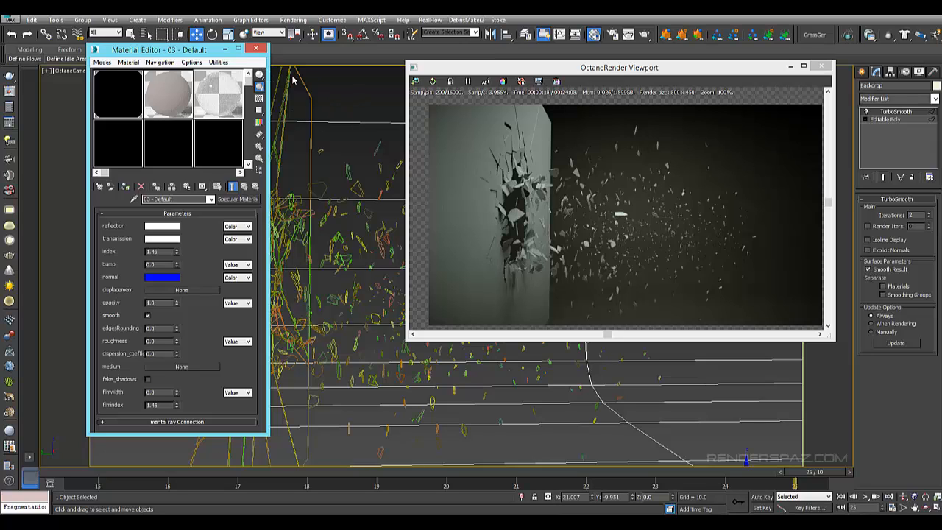
left_click(256, 50)
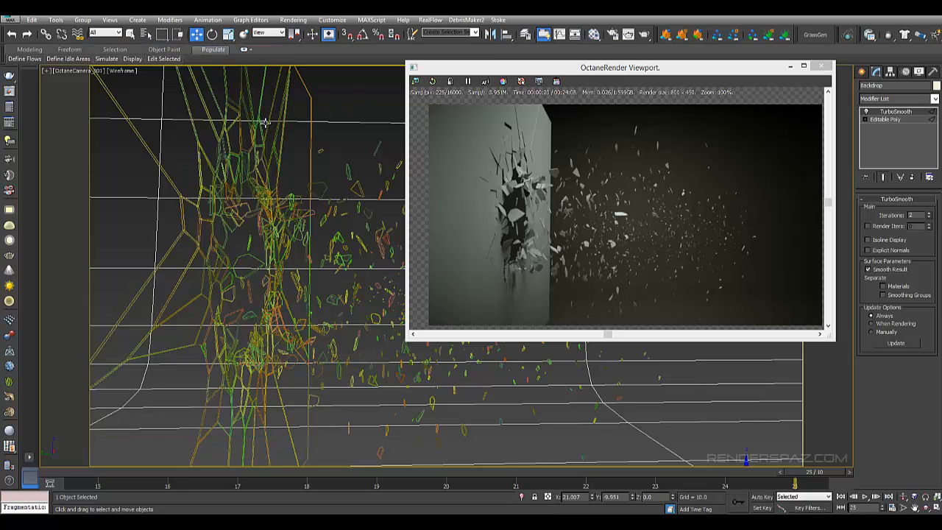
Select every object except the backdrop, assign the specular material to the selection, and close the Material Editor
key("ctrl+a")
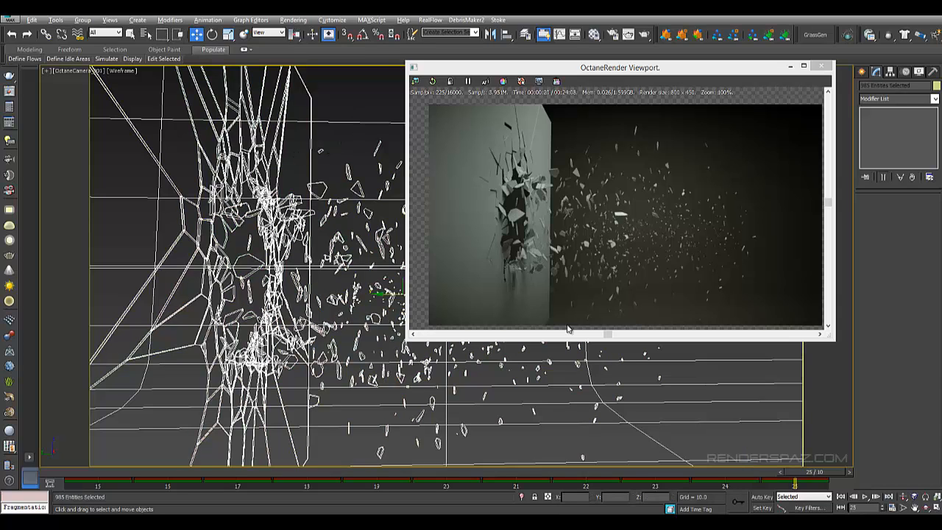
left_click(781, 400, "alt")
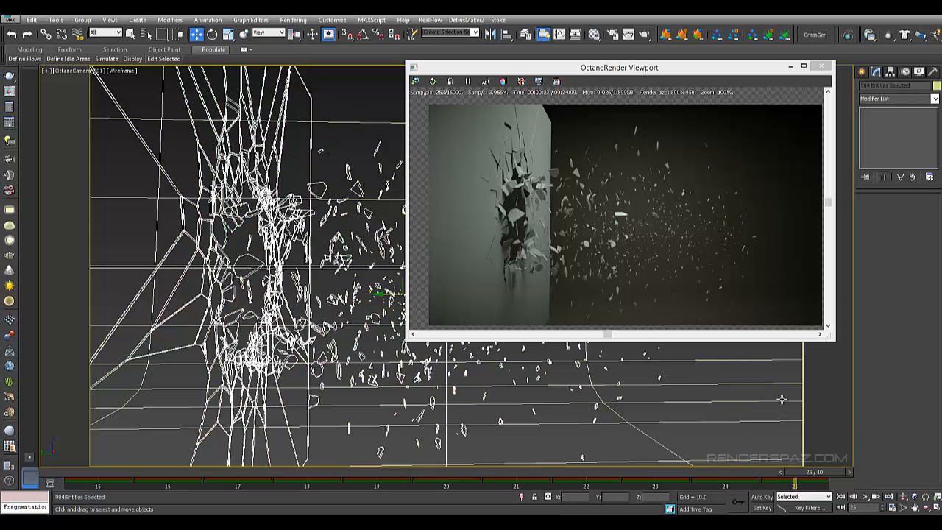
key("m")
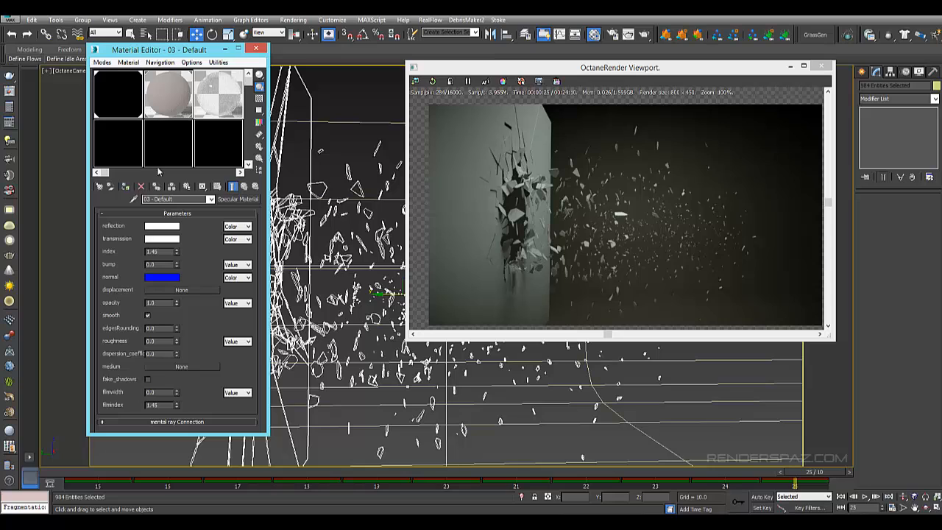
left_click(125, 186)
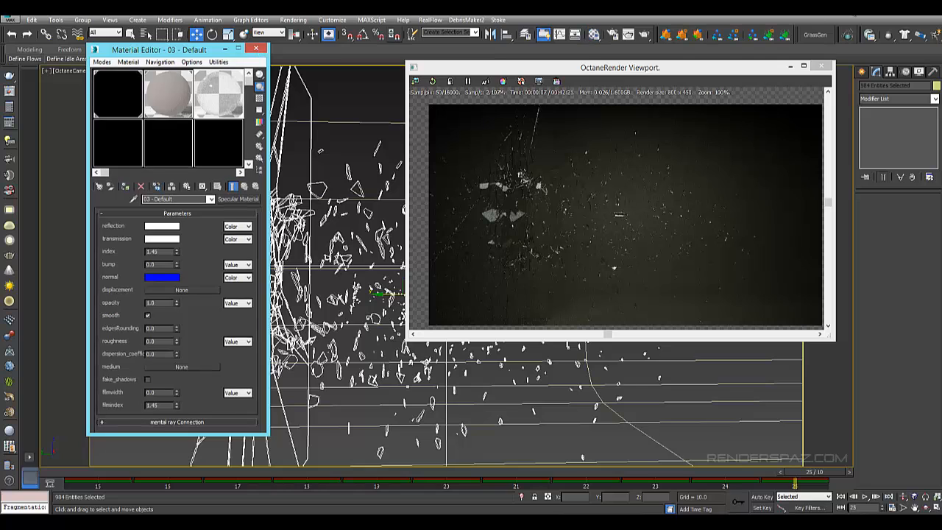
left_click(258, 50)
Close and reopen the OctaneRender viewport through the Kernel render settings, and move its window clear of the glass debris
left_click(821, 66)
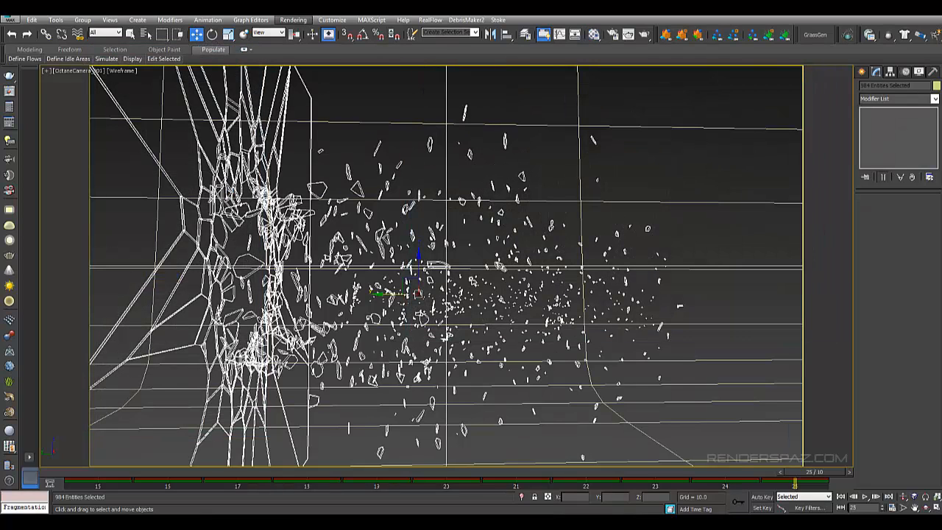
left_click(293, 19)
left_click(301, 41)
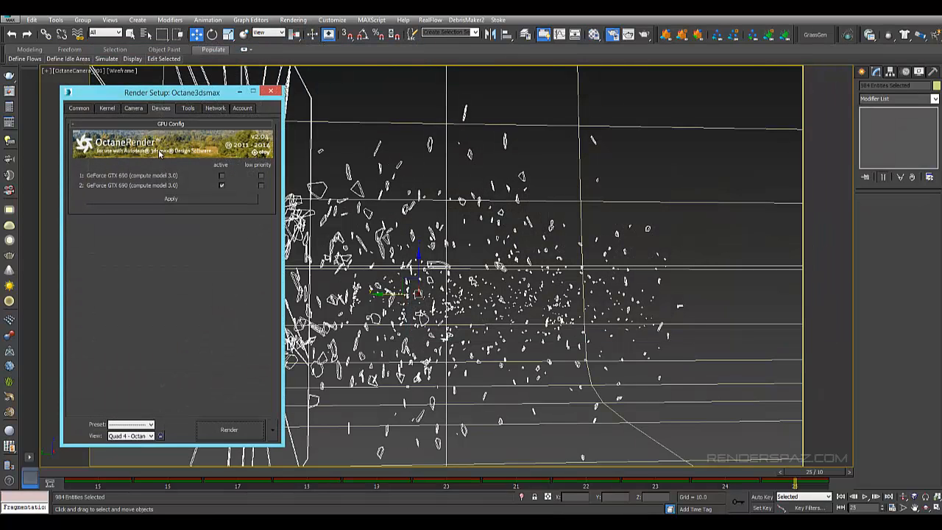
left_click(107, 108)
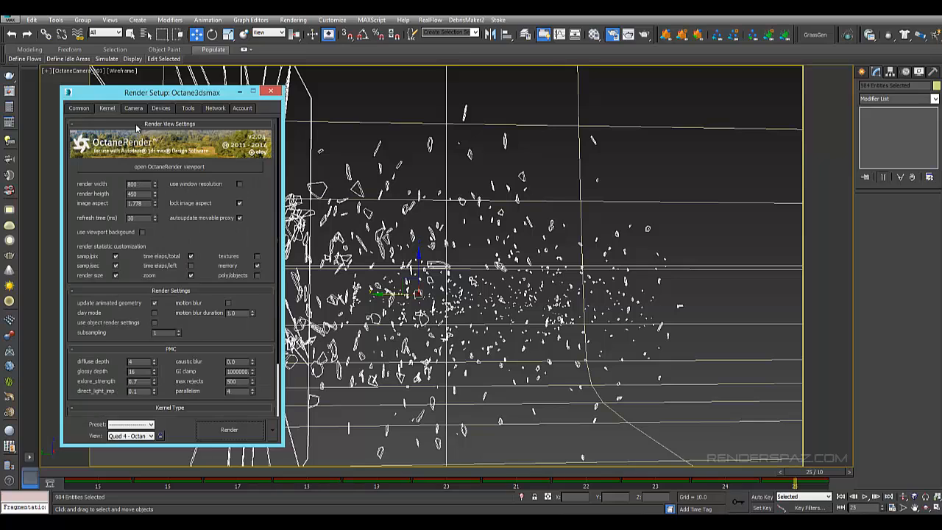
left_click(169, 166)
left_click(273, 92)
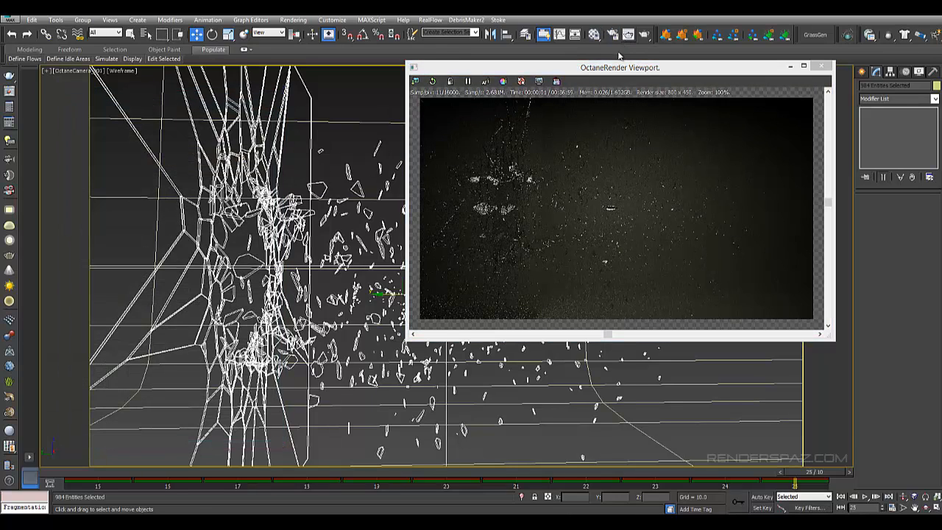
left_click_drag(610, 67, 245, 62)
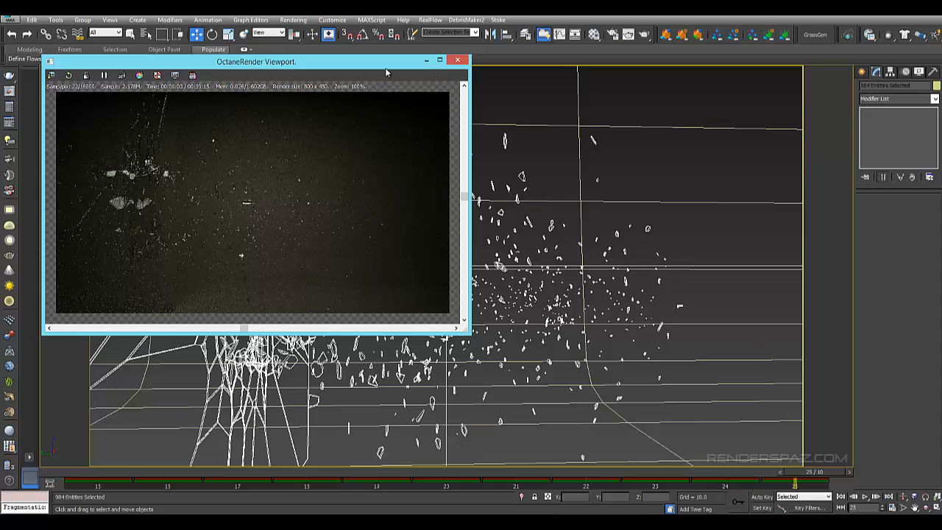
left_click_drag(370, 61, 333, 32)
Orbit the camera to a new angle on the shattered glass and switch the camera view to shaded display
left_click(926, 508)
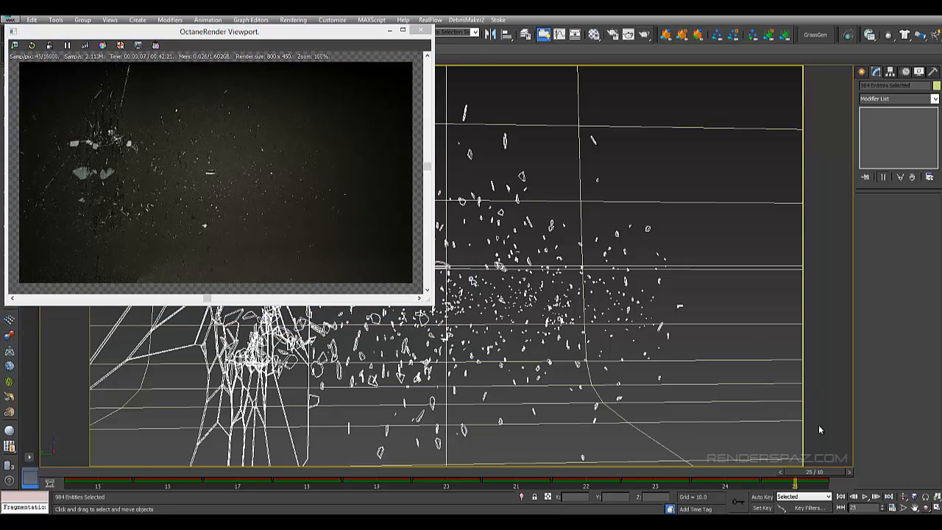
left_click_drag(284, 33, 310, 71)
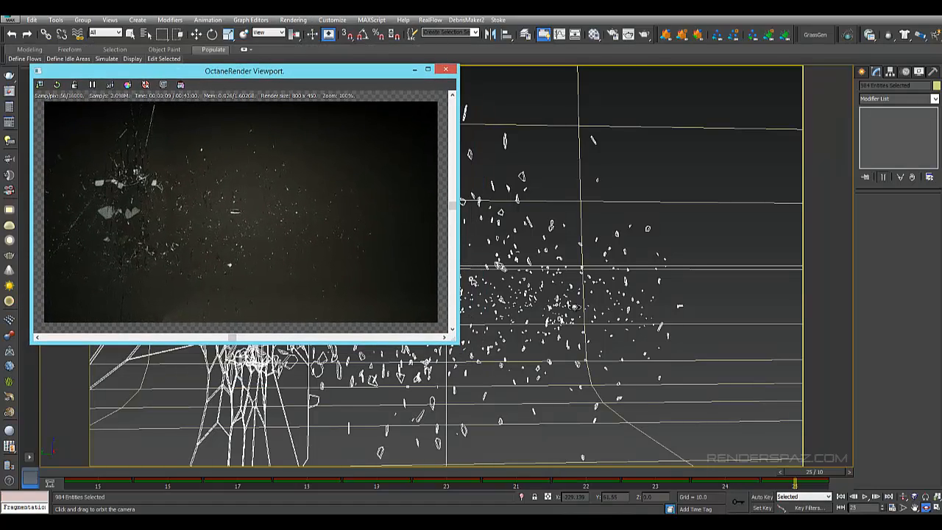
mouse_move(522, 288)
left_mouse_down()
mouse_move(488, 297)
mouse_move(538, 297)
left_mouse_up()
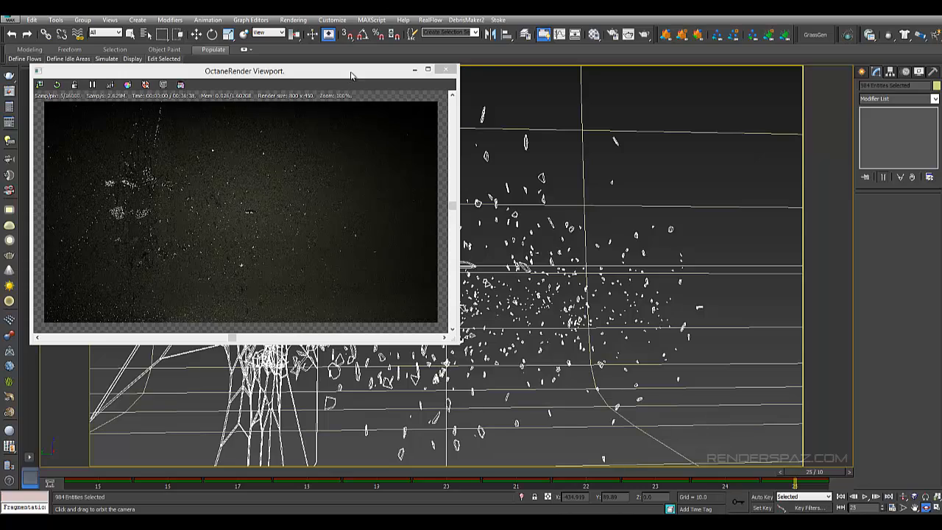
left_click(446, 69)
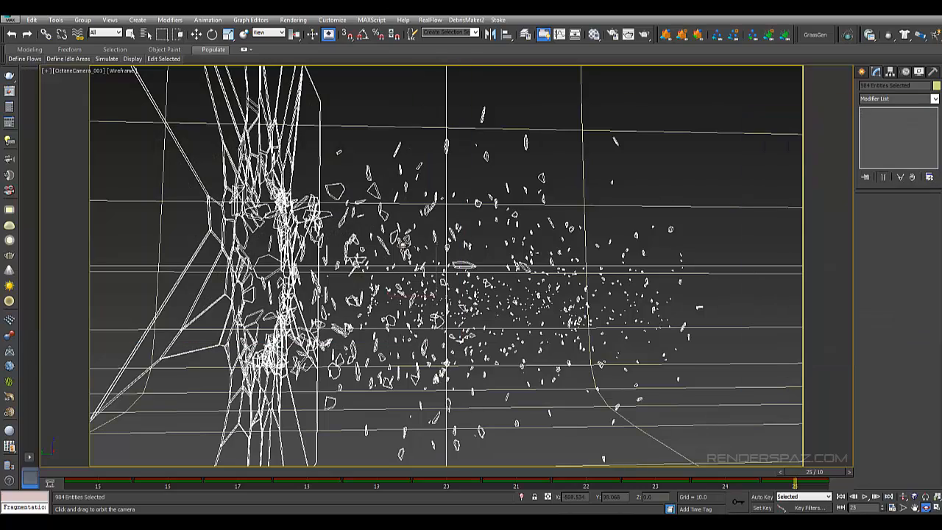
key("F3")
mouse_move(356, 256)
left_mouse_down()
mouse_move(379, 255)
mouse_move(330, 259)
left_mouse_up()
key("F3")
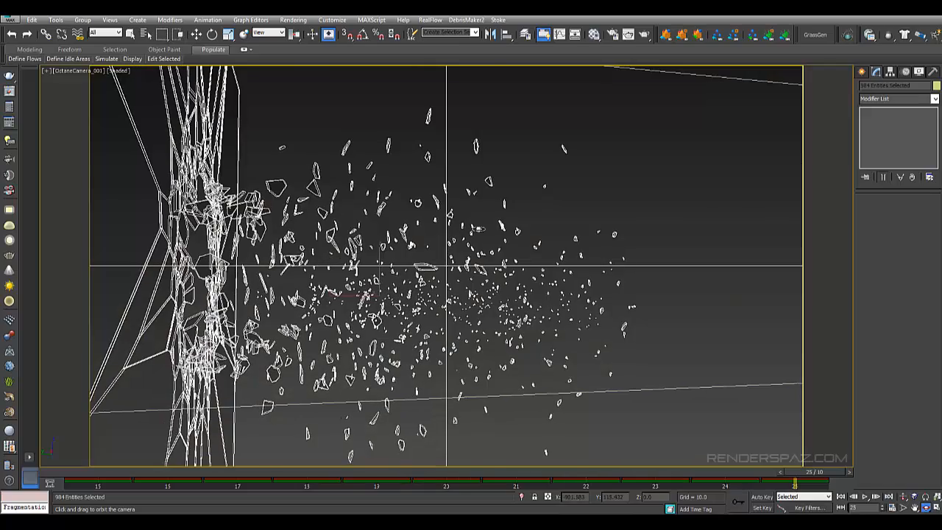
left_click_drag(458, 270, 494, 274)
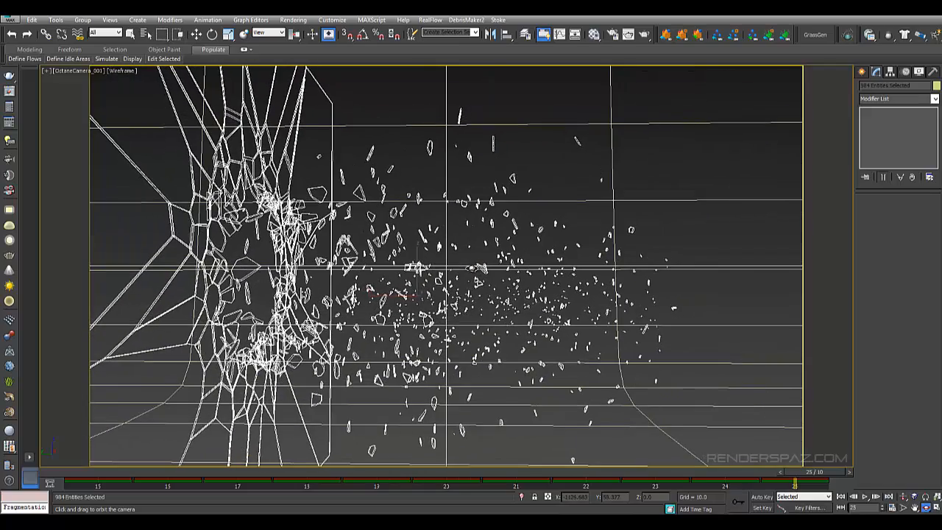
key("F3")
key("F3")
key("F3")
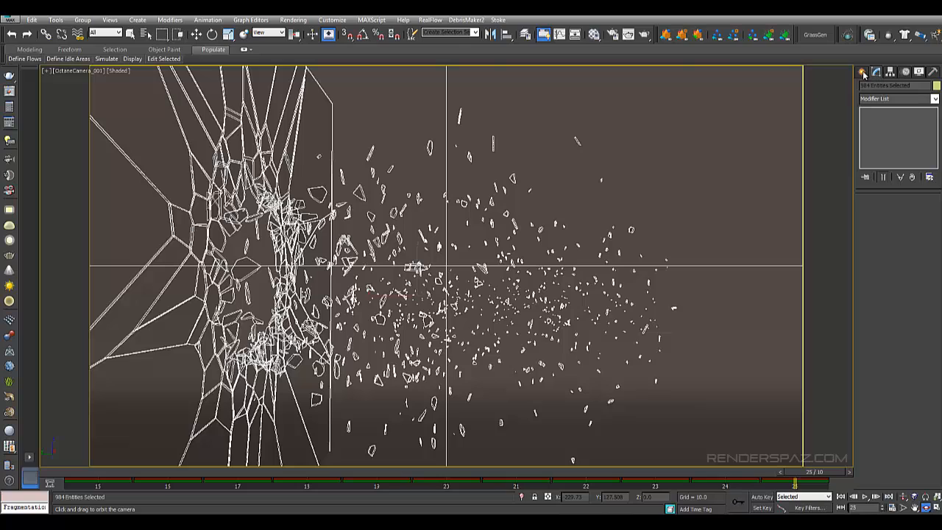
Select OctaneCamera_001 and narrow its field of view to 43.8
left_click(863, 72)
left_click(866, 88)
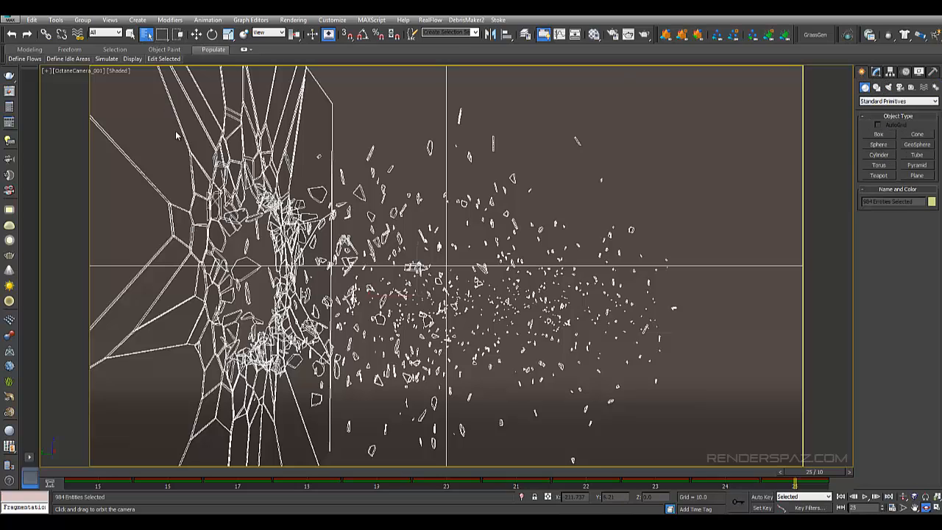
key("h")
left_click(52, 92)
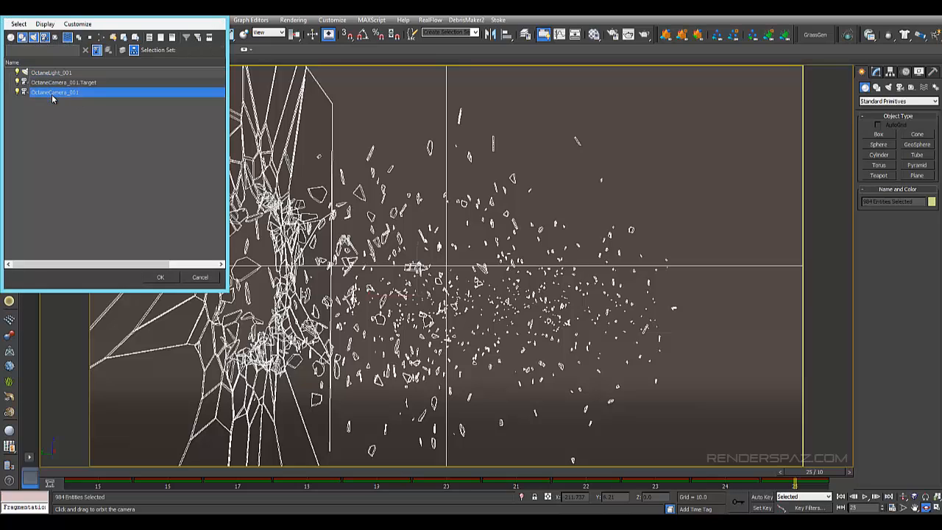
left_click(167, 278)
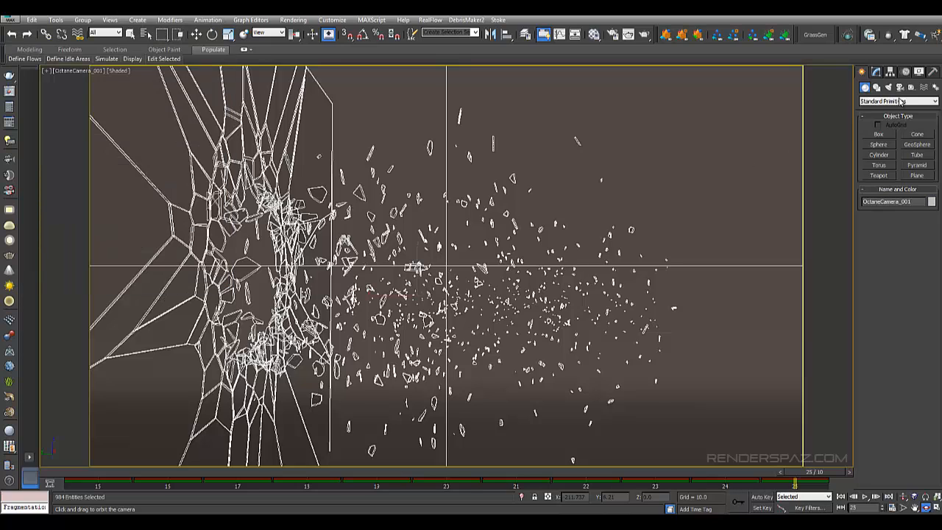
key("F3")
left_click(876, 72)
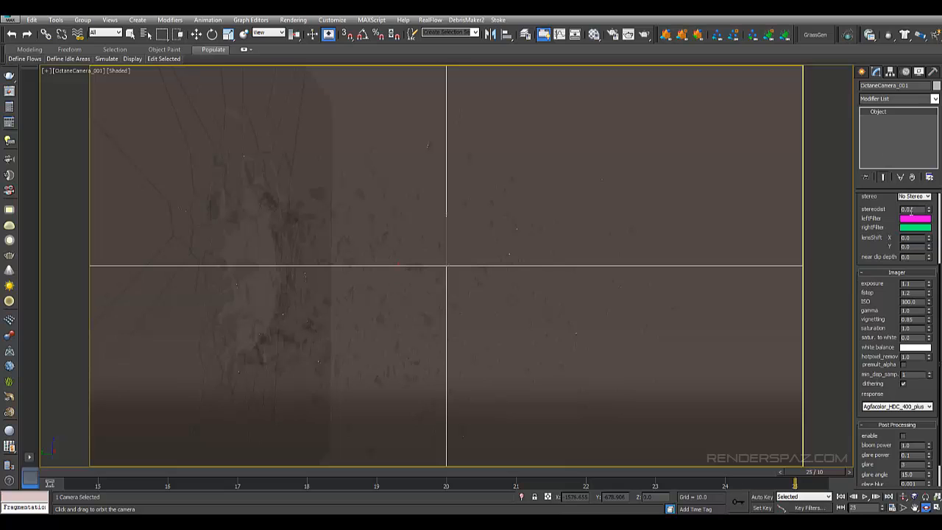
scroll(883, 243, "up", 5)
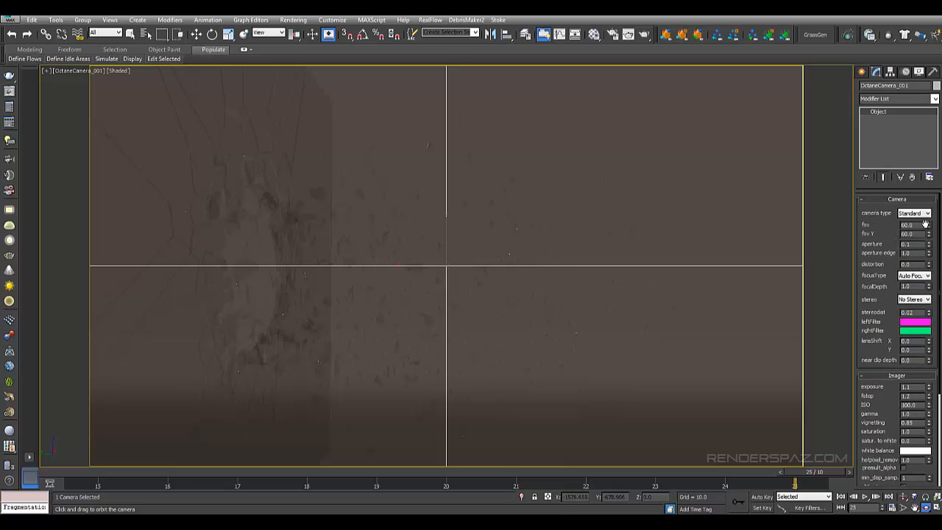
left_click_drag(929, 224, 928, 234)
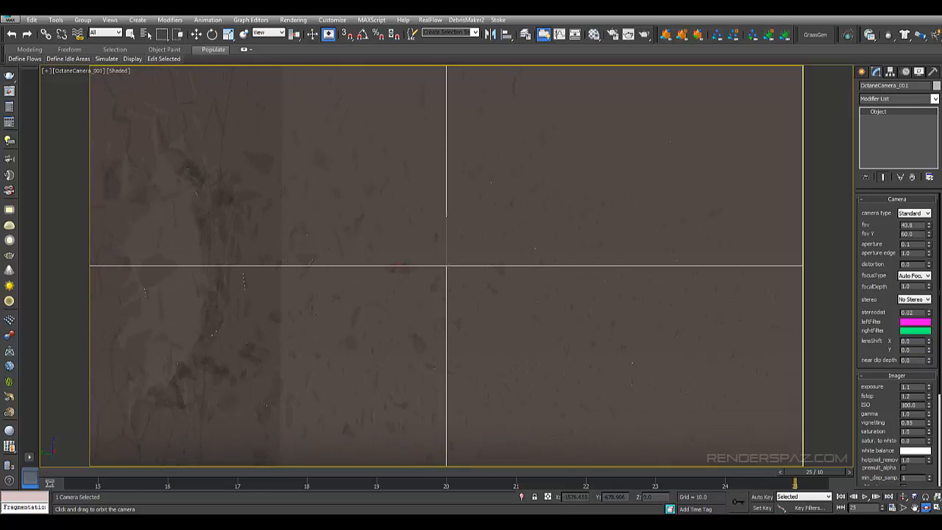
Bring the OctaneRender viewport over the scene and orbit the camera to refine the framing of the glass
left_click_drag(941, 110, 367, 92)
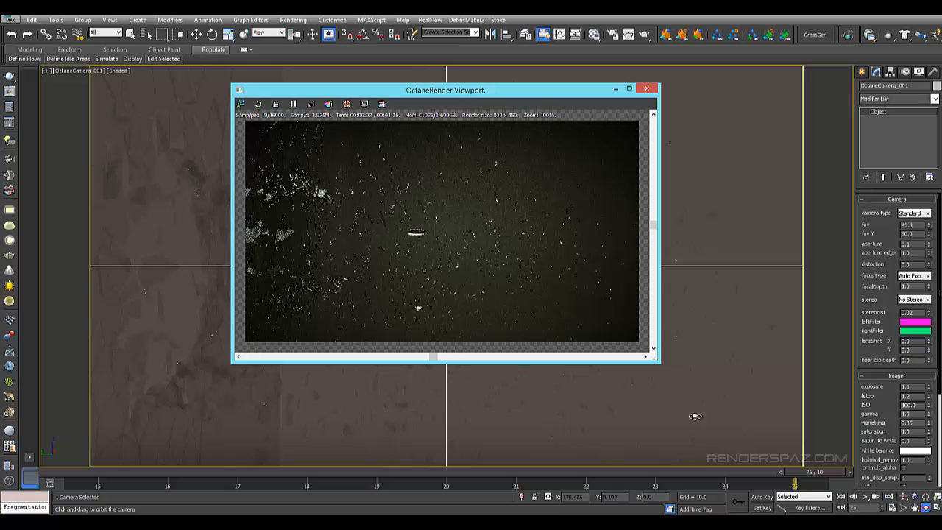
left_click(415, 405)
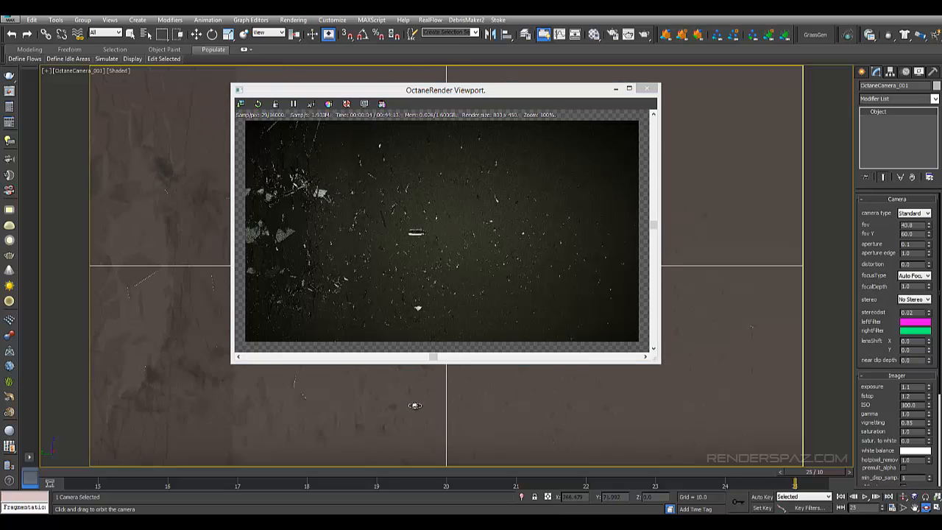
left_click_drag(415, 406, 448, 397)
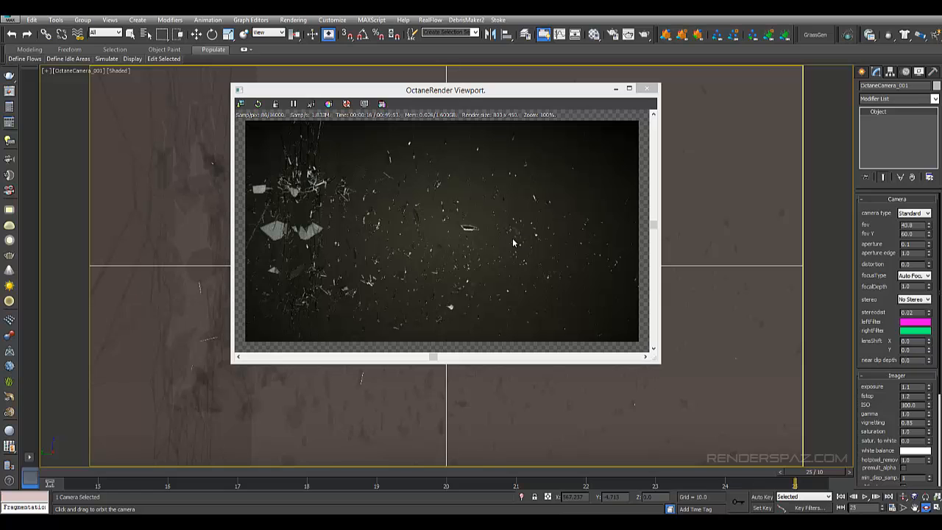
mouse_move(426, 413)
left_mouse_down()
mouse_move(433, 405)
mouse_move(429, 415)
left_mouse_up()
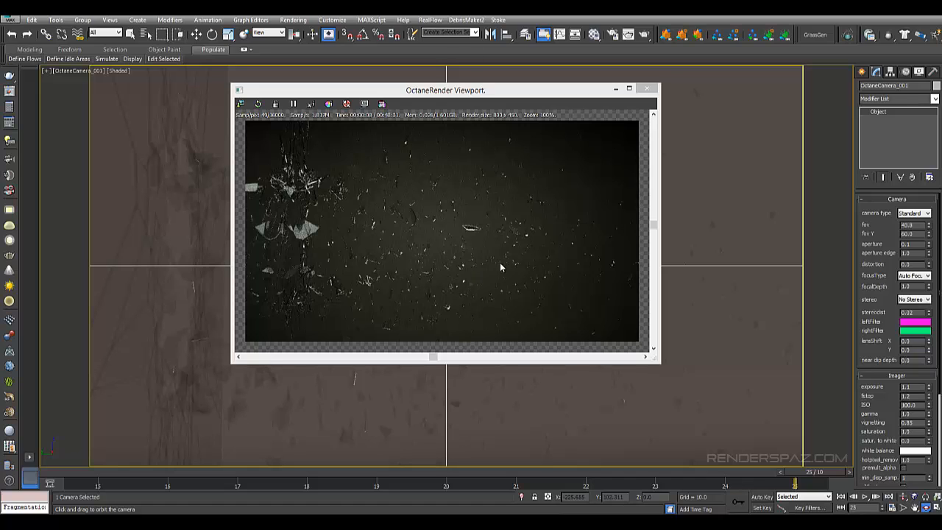
Close the OctaneRender viewport and lower OctaneLight_001 towards the glass to a Z height of about 121.7, returning to the camera view
key("t")
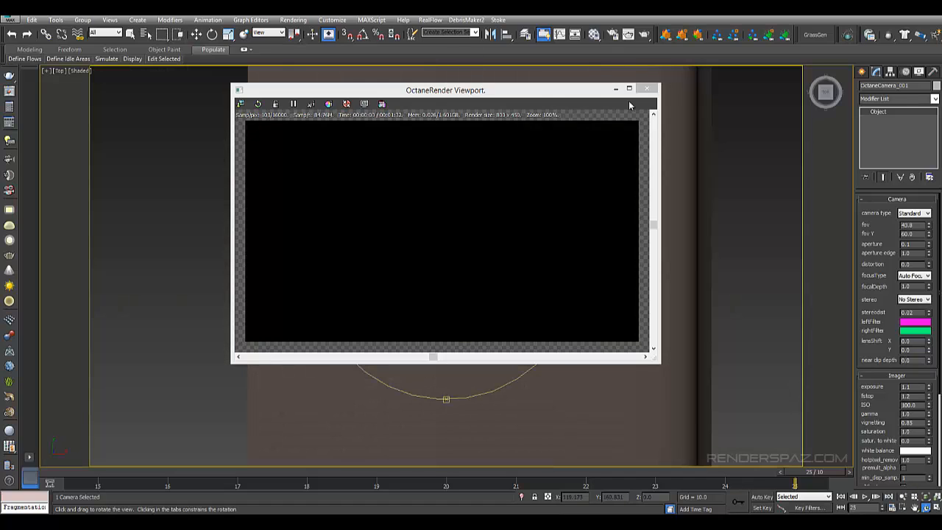
left_click(647, 89)
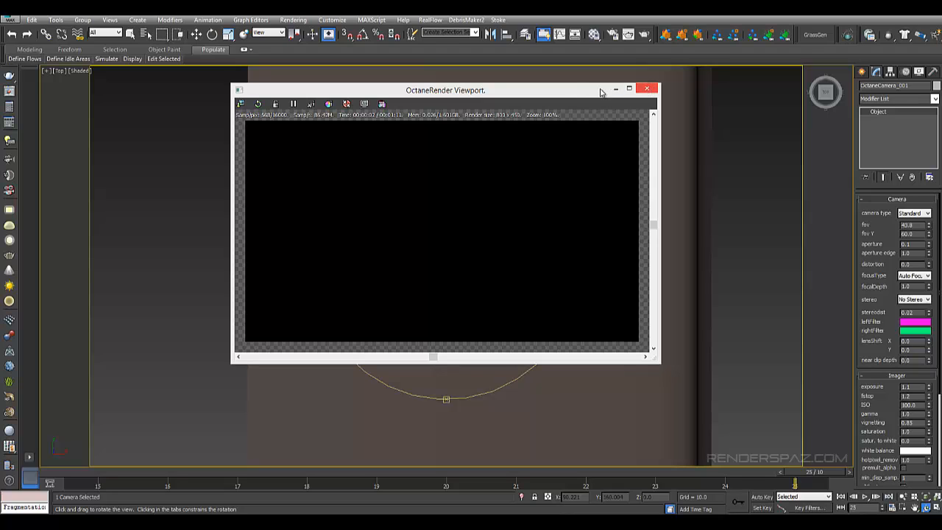
key("w")
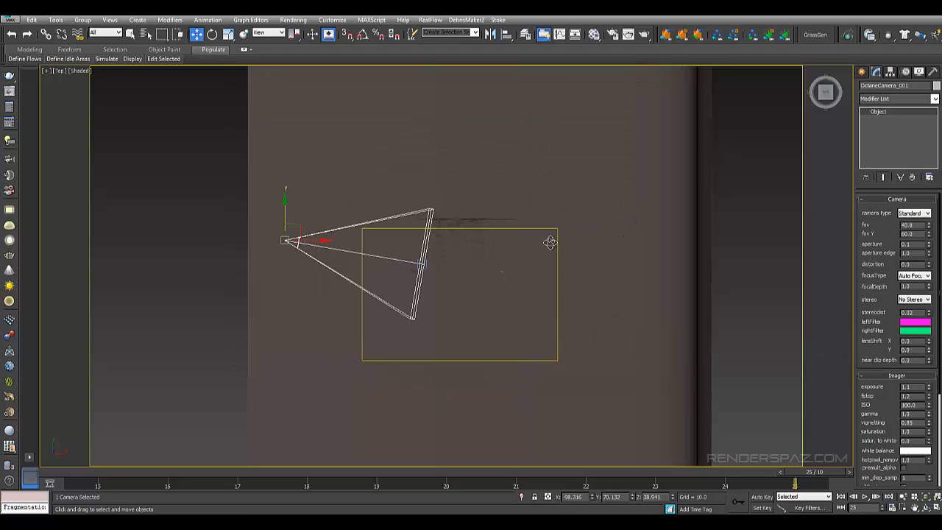
left_click(556, 247)
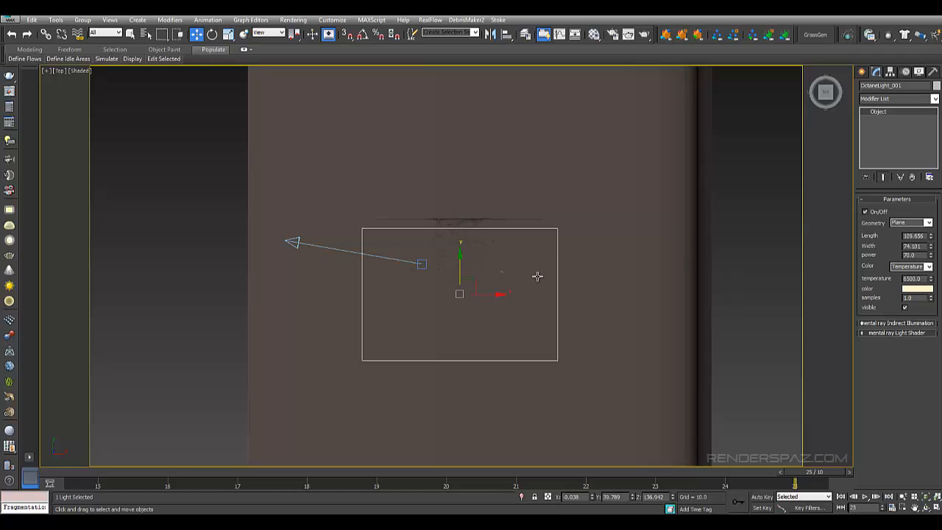
middle_click_drag(517, 290, 588, 193, "alt")
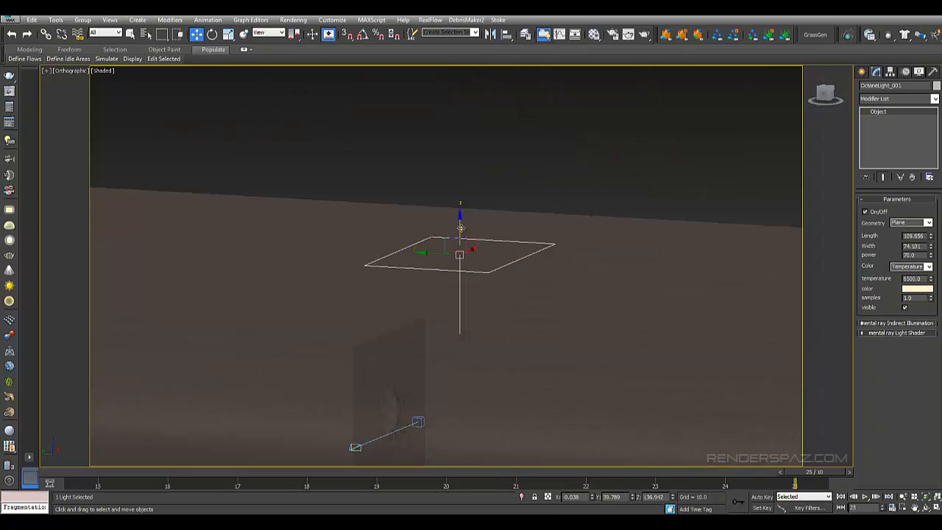
left_click_drag(461, 227, 454, 253)
key("c")
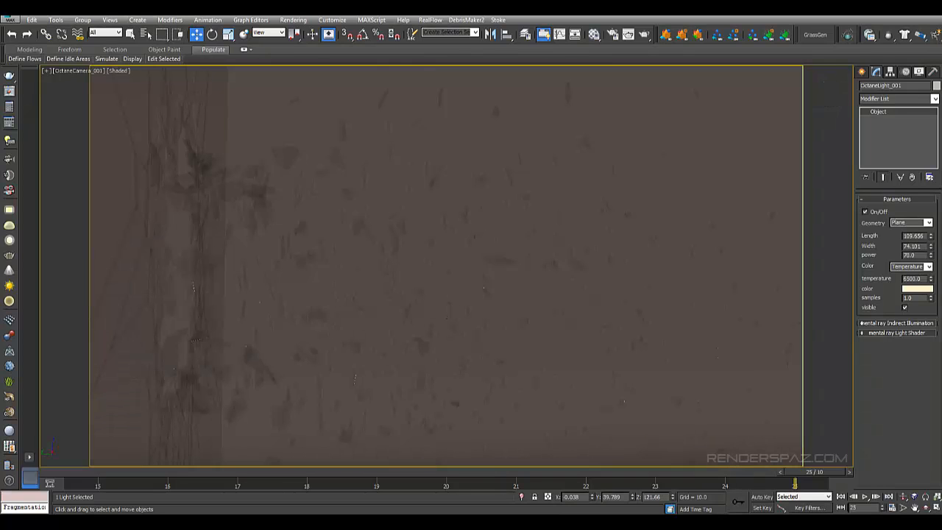
Restart the render in the OctaneRender viewport and reposition its window over the scene
left_click_drag(632, 156, 433, 105)
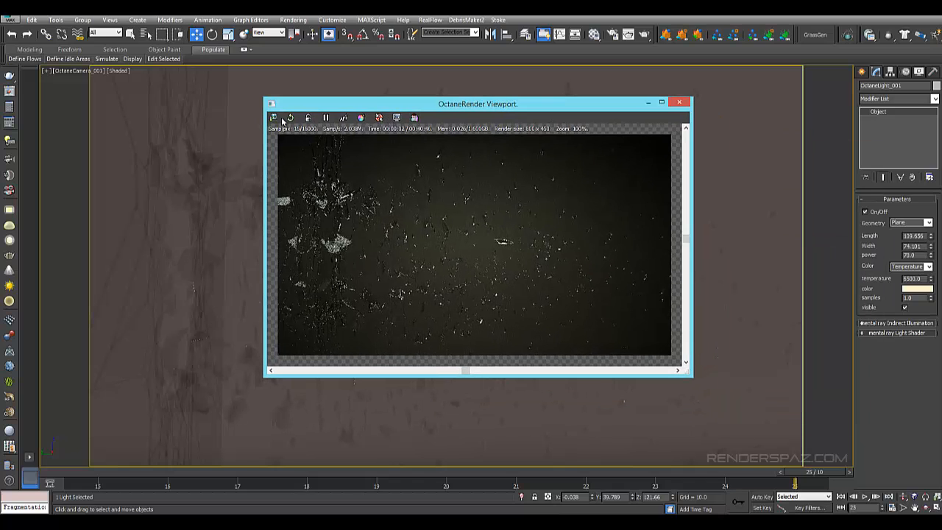
left_click(290, 118)
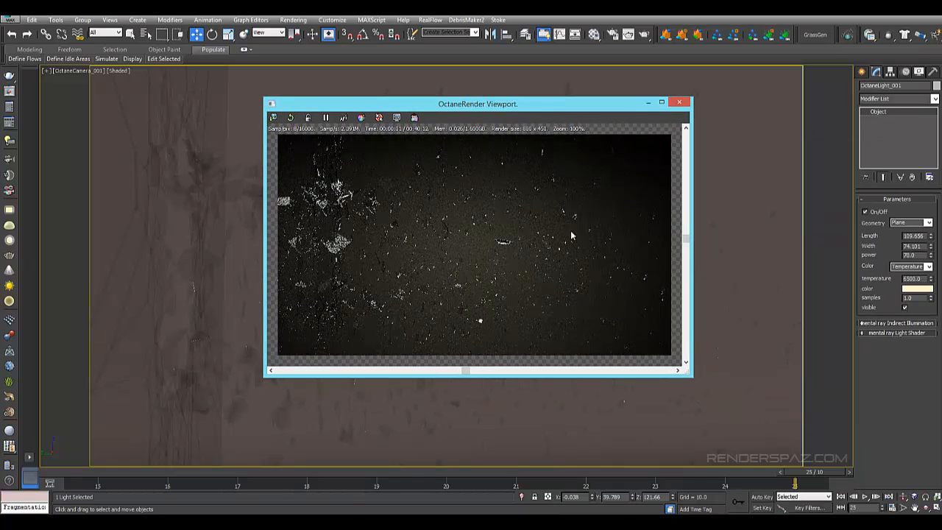
left_click_drag(485, 110, 373, 77)
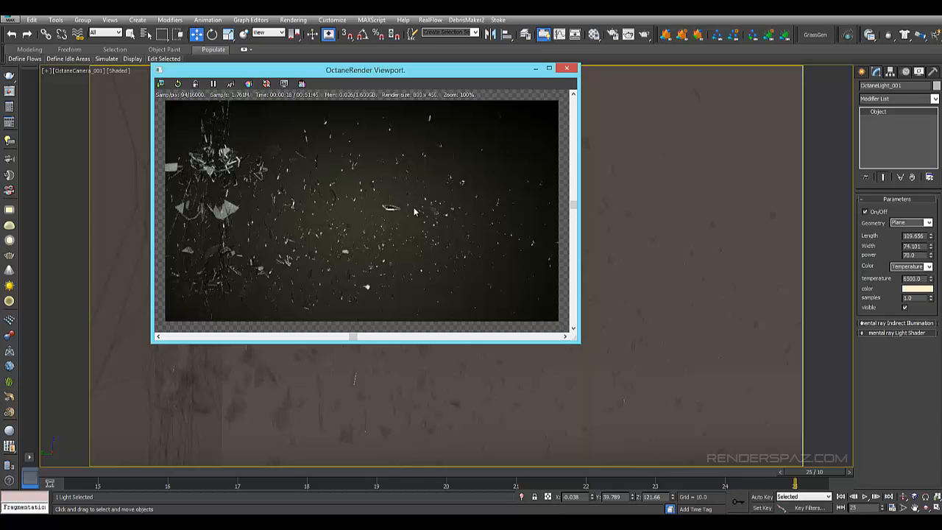
Examine the rendered glass fragments up close in the OctaneRender viewport, up to 200% zoom
scroll(388, 203, "up", 2)
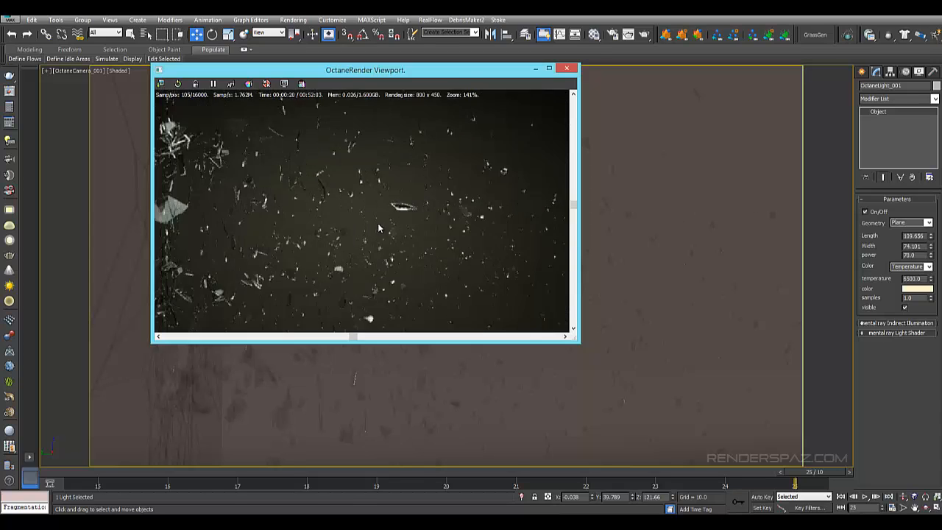
scroll(436, 183, "up", 1)
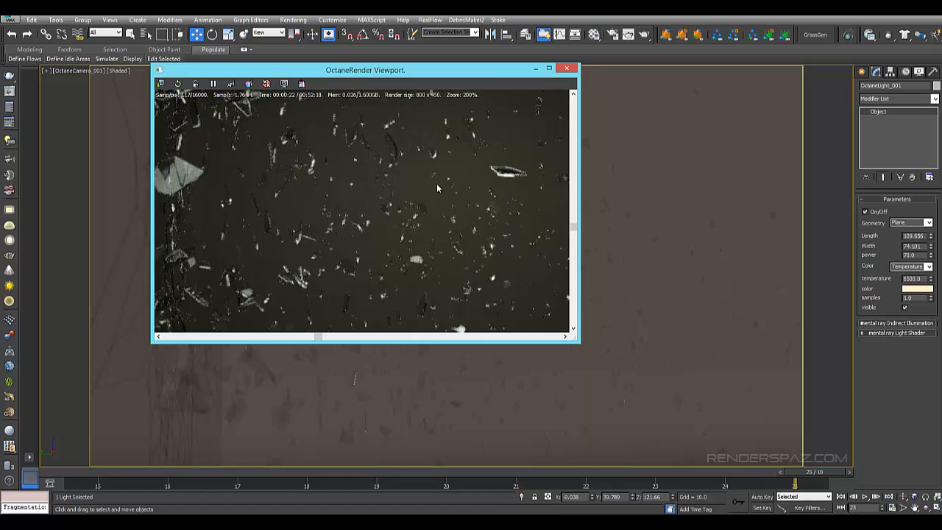
scroll(395, 206, "down", 2)
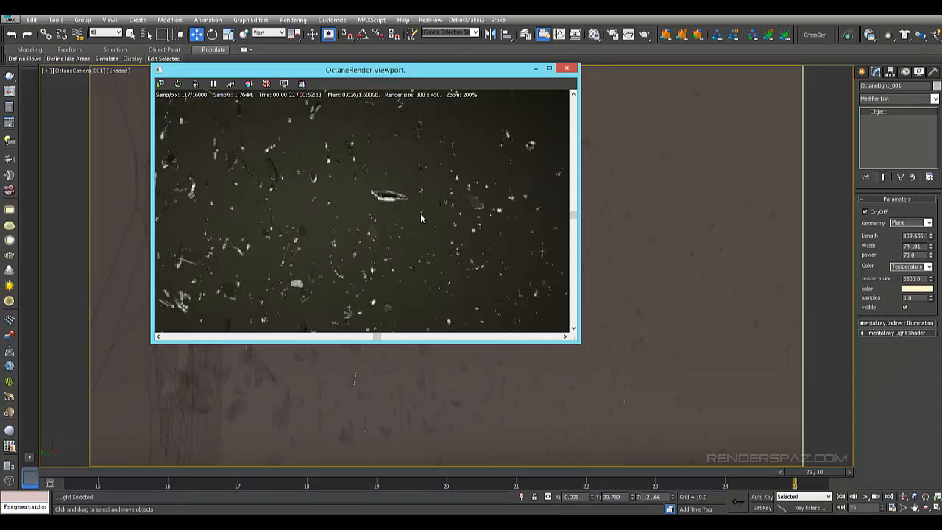
middle_click_drag(314, 228, 431, 232)
middle_click_drag(339, 197, 309, 265)
middle_click_drag(428, 271, 345, 210)
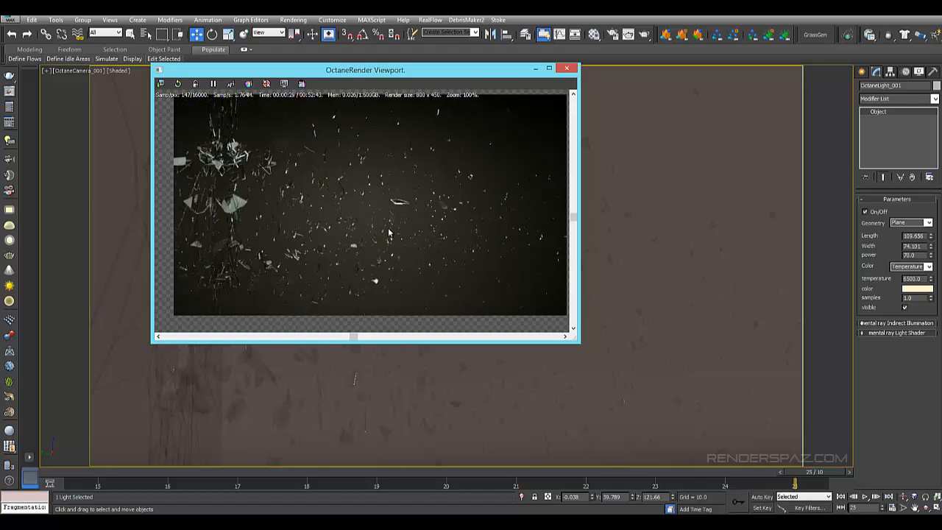
scroll(390, 234, "down", 1)
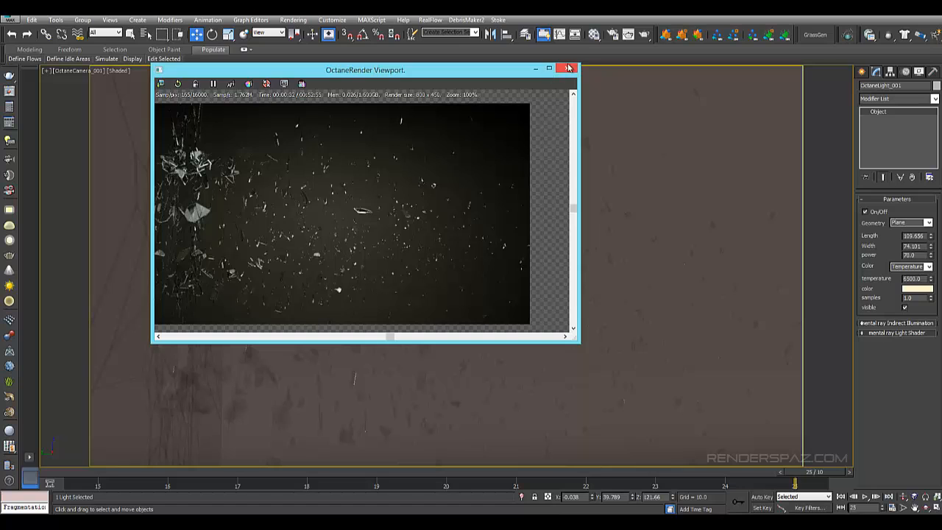
Orbit the camera to face the broken hole in the glass more directly and reopen the OctaneRender viewport through Render Setup
left_click(566, 70)
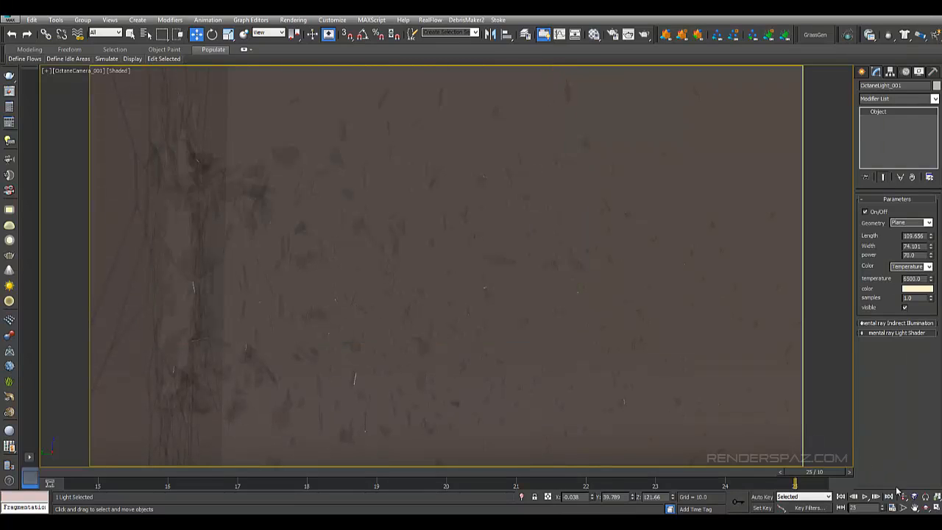
left_click(925, 508)
left_click_drag(457, 267, 436, 269)
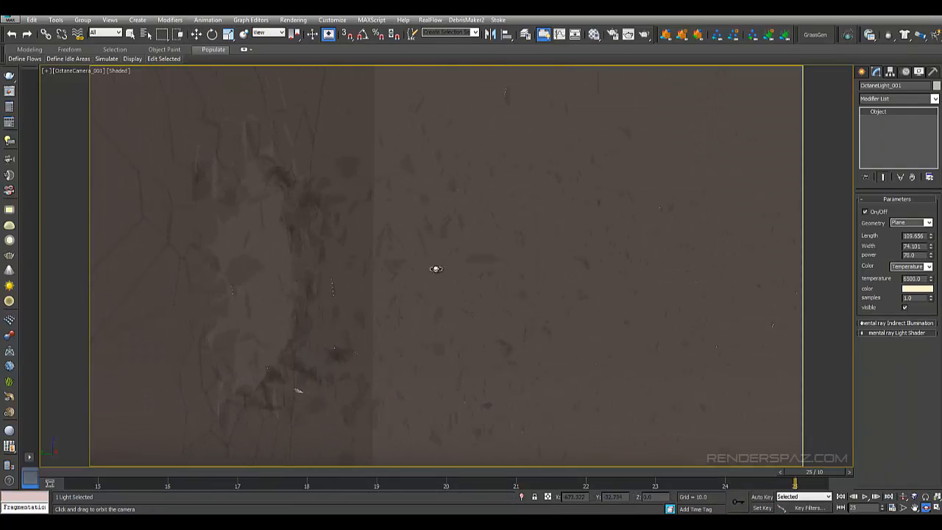
left_click_drag(496, 276, 444, 244)
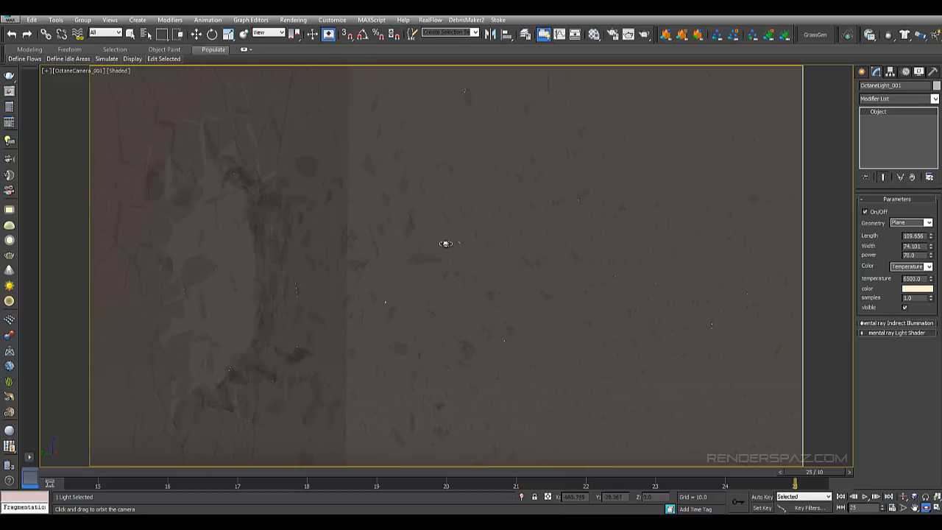
left_click(294, 20)
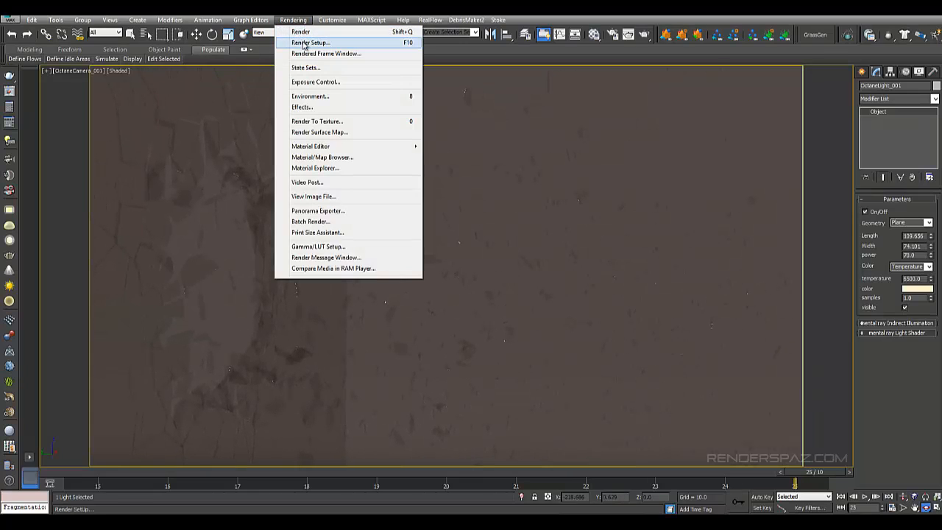
left_click(309, 42)
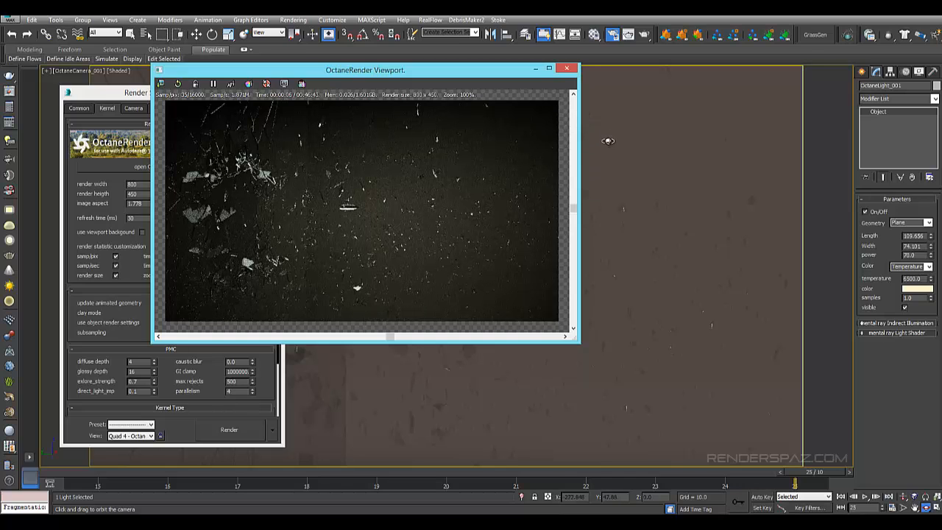
Lighten the diffuse colour of Material #25 to RGB 93, 75, 66 and move the OctaneRender viewport clear of the Material Editor
key("m")
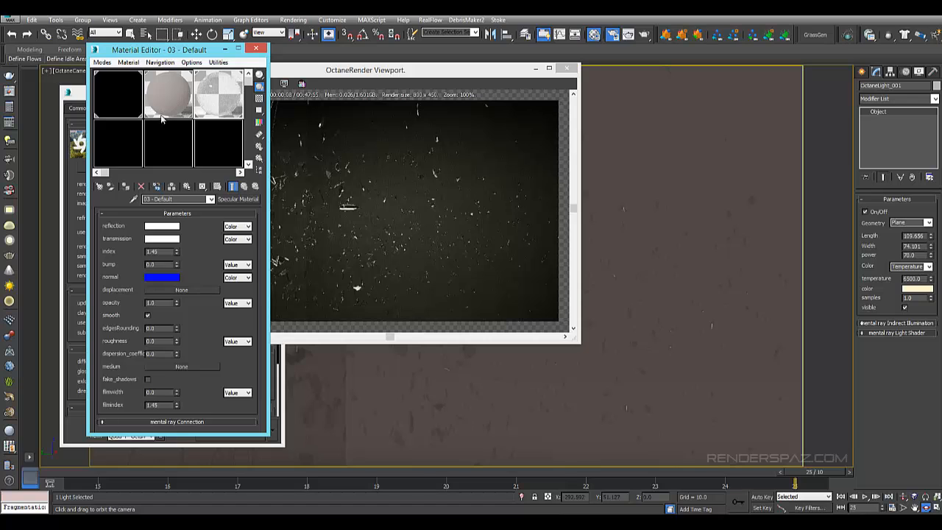
left_click(170, 231)
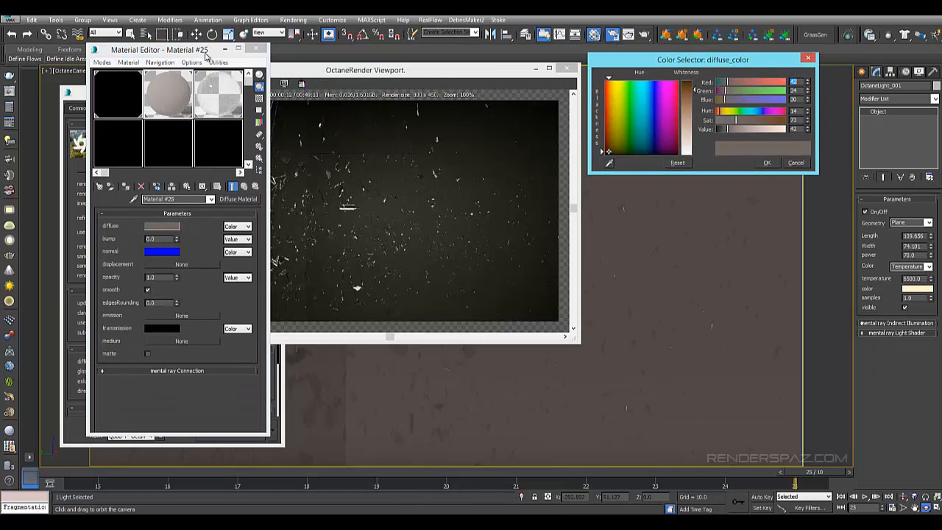
left_click_drag(205, 54, 111, 64)
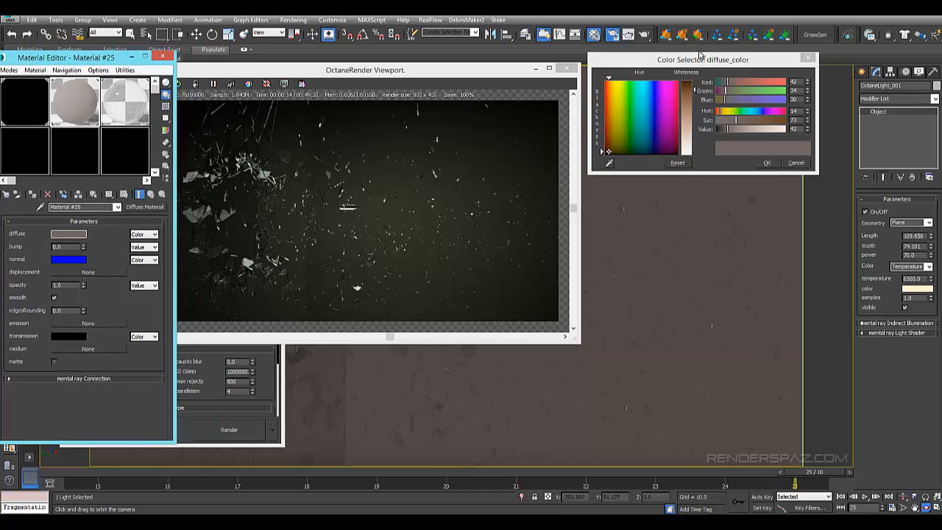
left_click_drag(729, 130, 736, 126)
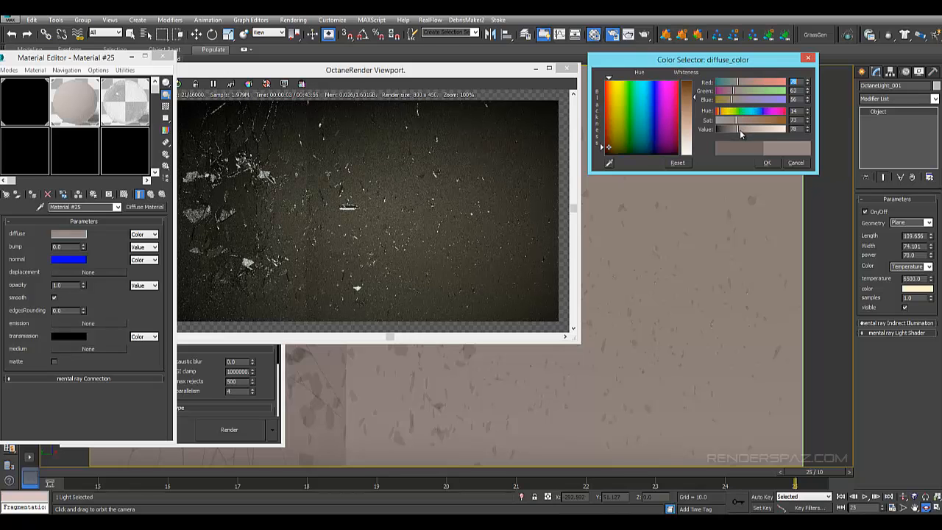
left_click_drag(739, 130, 740, 130)
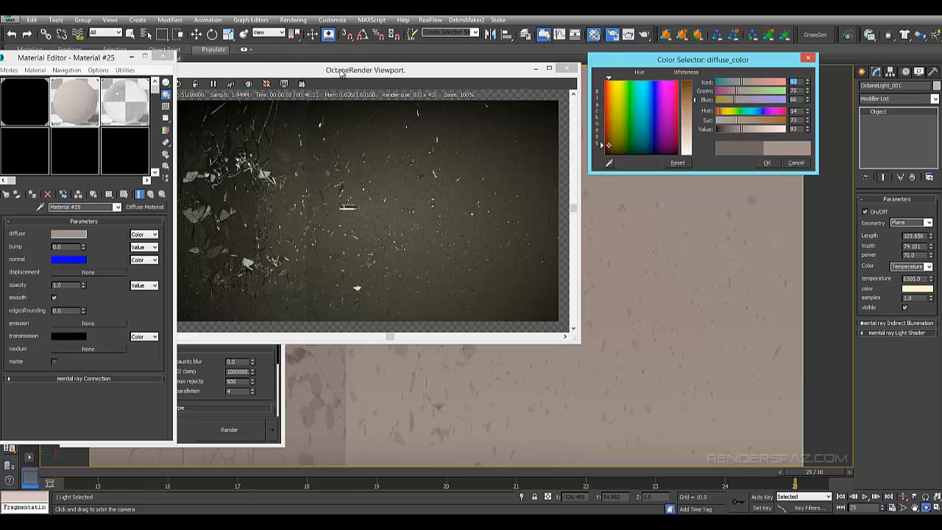
left_click_drag(340, 69, 373, 59)
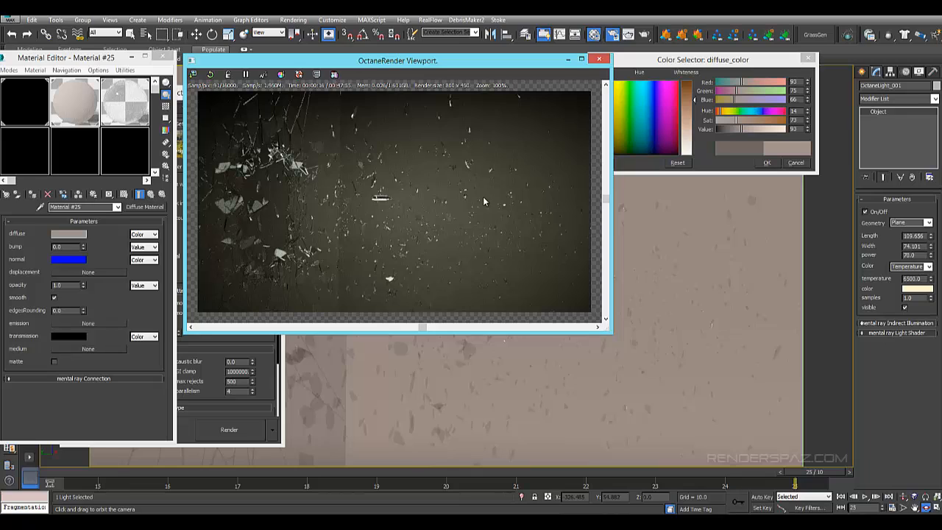
Select OctaneCamera_001 and set its post-processing bloom power to 50 and glare to 4
left_click(163, 56)
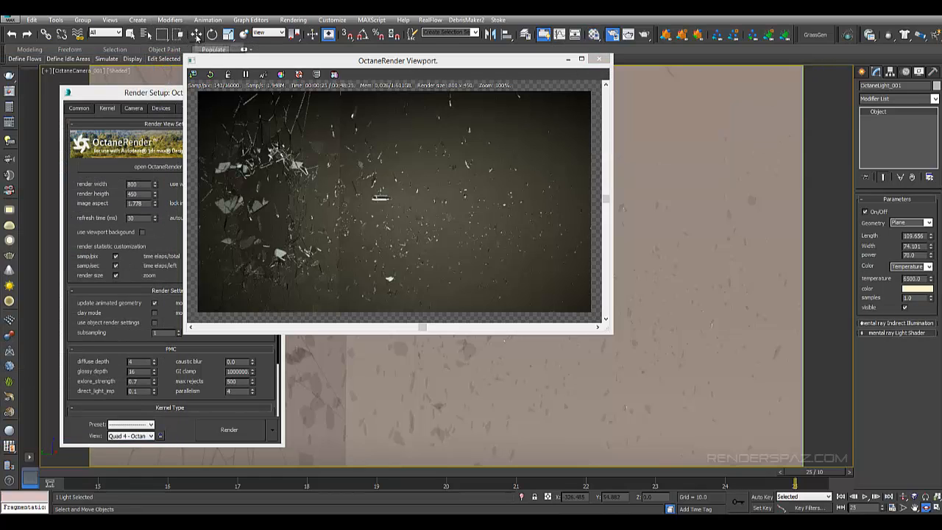
left_click(146, 34)
left_click(45, 92)
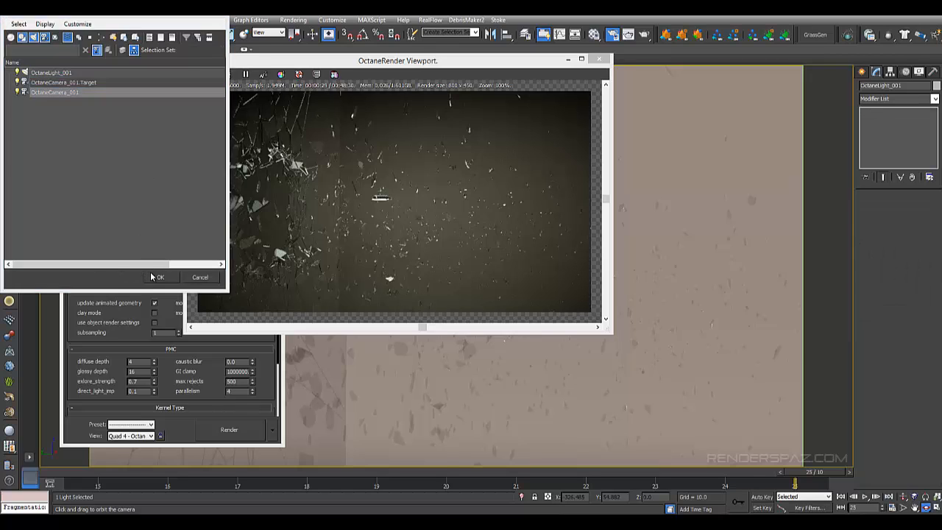
left_click(160, 277)
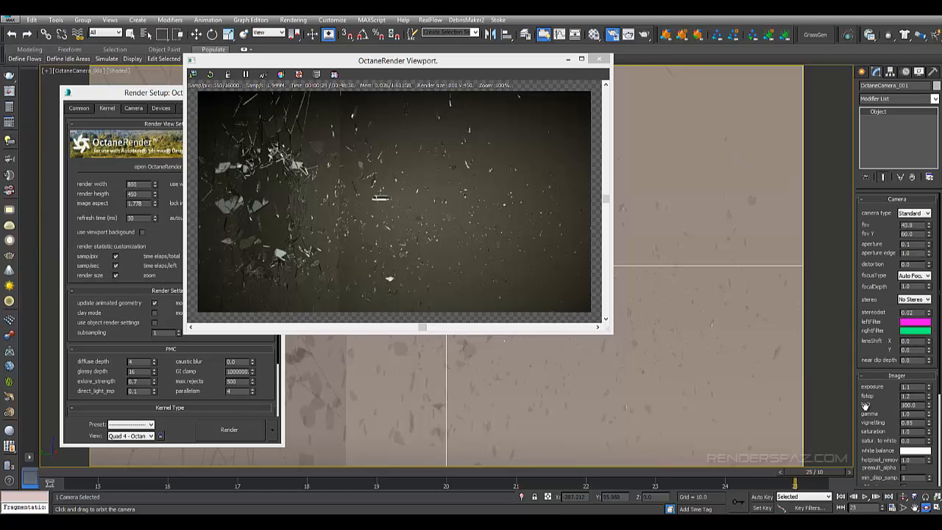
scroll(862, 386, "down", 5)
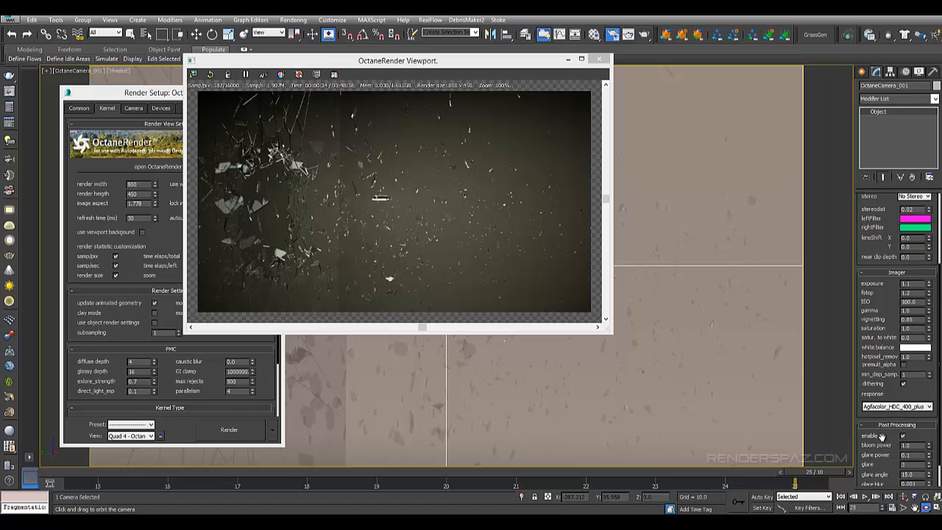
scroll(895, 427, "down", 2)
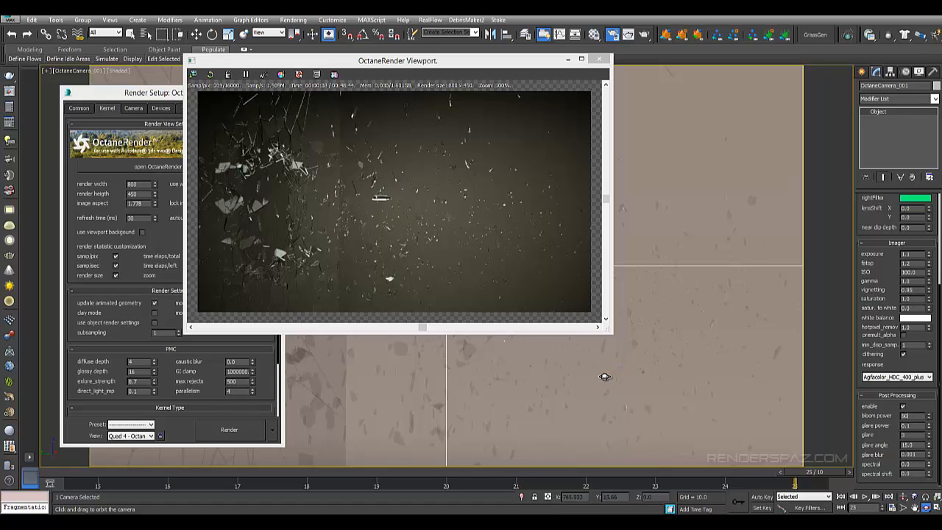
key("Return")
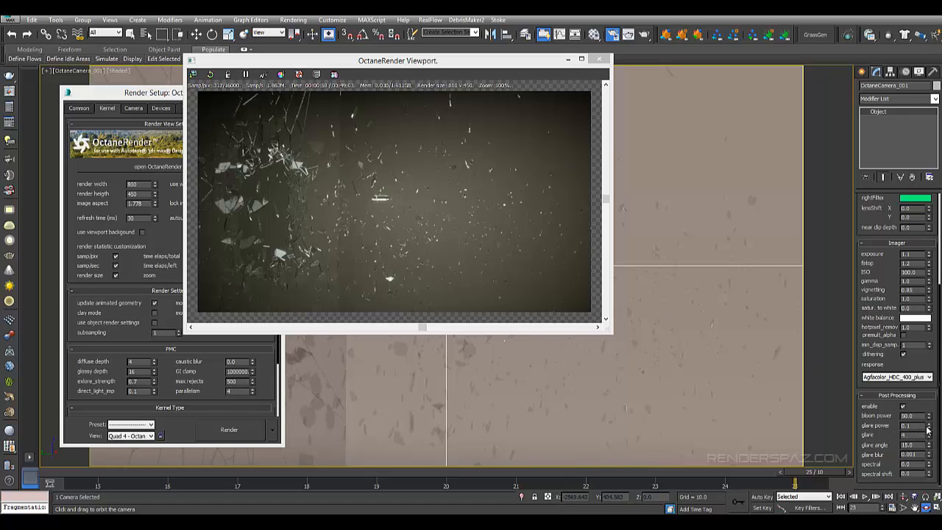
Set the camera's glare power to 10 and check the glow on the bright shards in the render
left_click_drag(910, 426, 669, 409)
type("2")
key("Return")
type("3")
key("Return")
key("BackSpace")
left_click(356, 129)
scroll(357, 148, "up", 5)
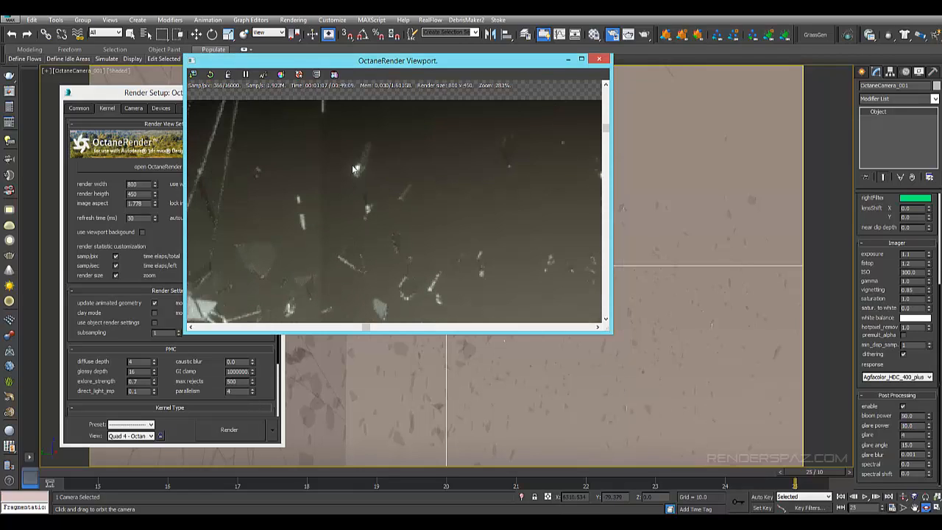
scroll(357, 170, "up", 2)
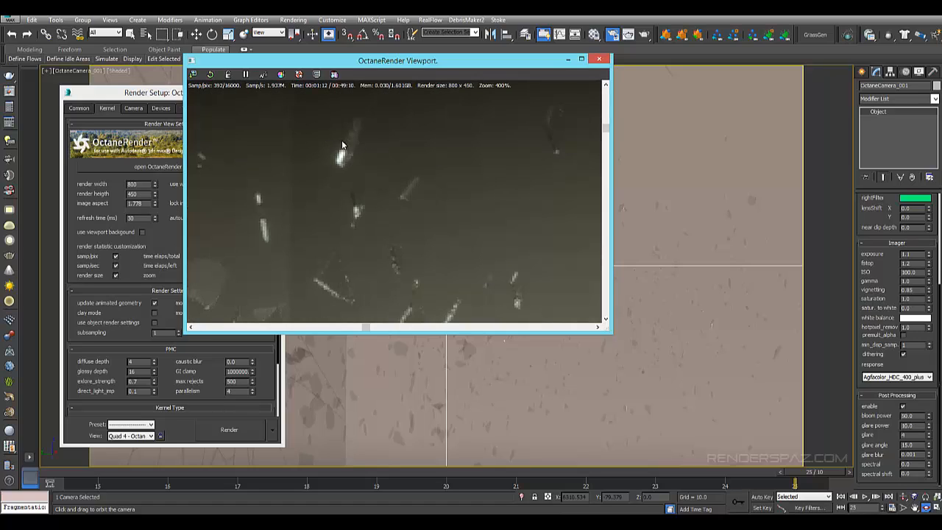
Set the camera's spectral value to 0.3 and review the effect on the rendered glass
left_click(916, 463)
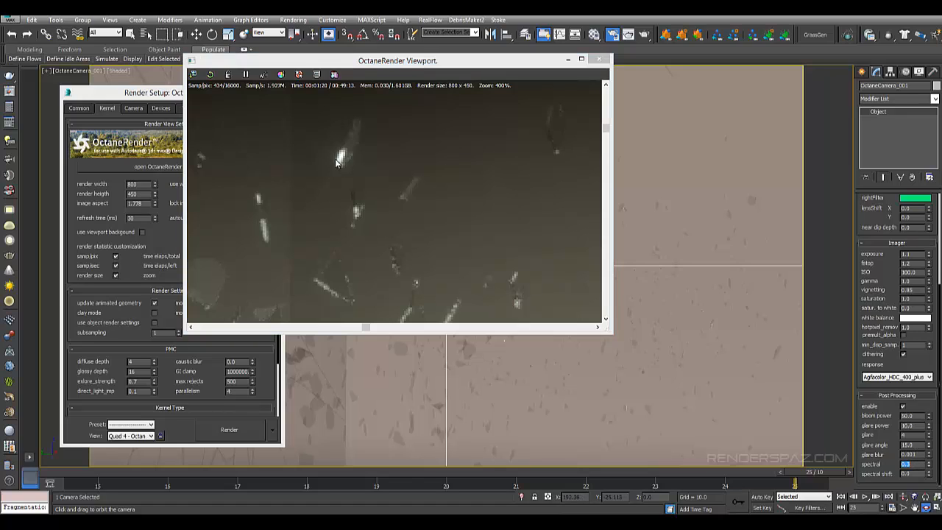
left_click(357, 176)
scroll(358, 176, "down", 4)
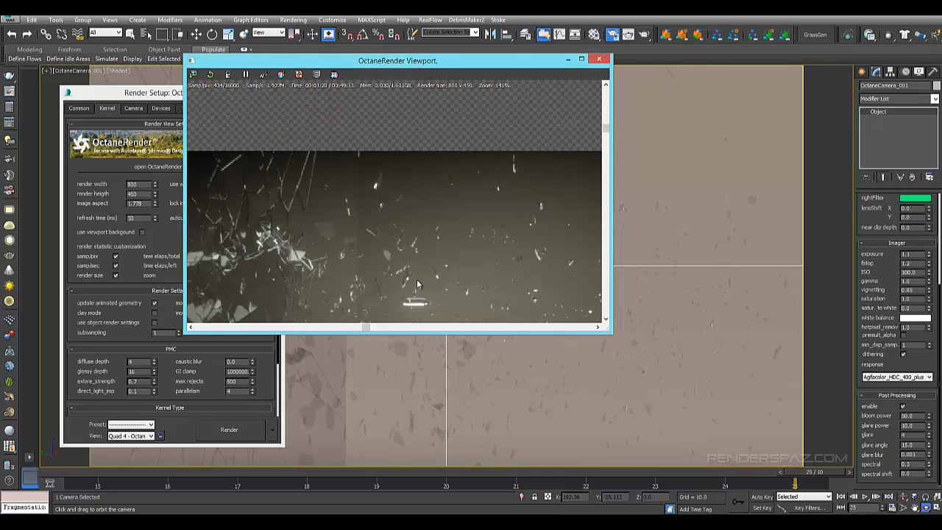
Lower the camera's imager gamma to 0.76 and raise the exposure to 1.43
middle_click_drag(413, 276, 441, 222)
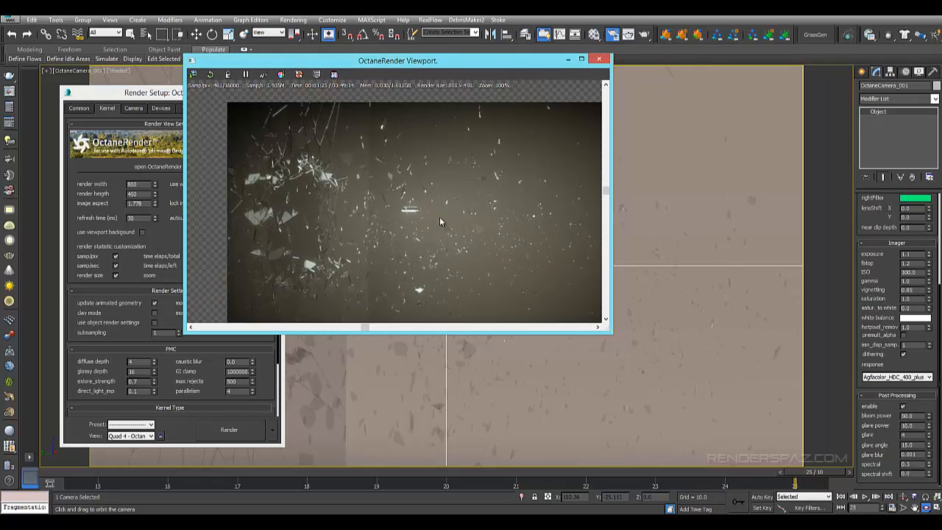
middle_click_drag(327, 233, 282, 142)
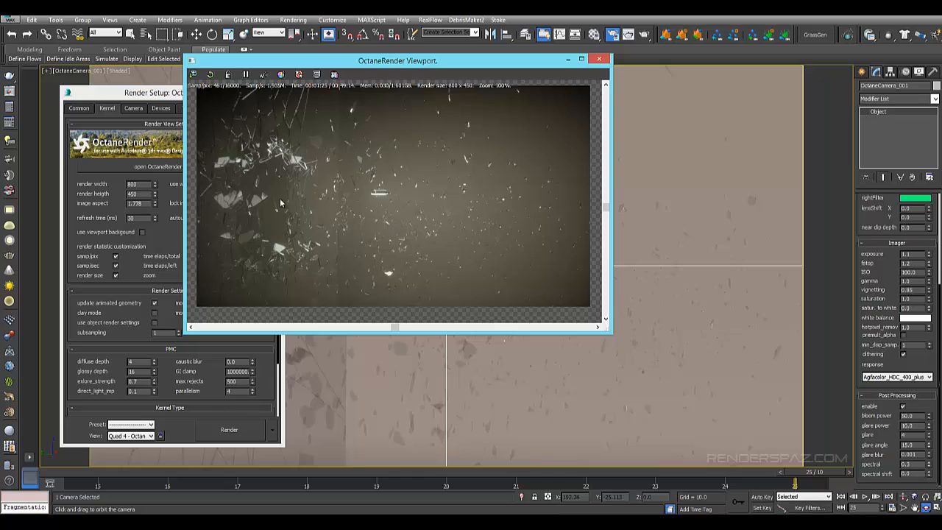
middle_click_drag(305, 183, 362, 240)
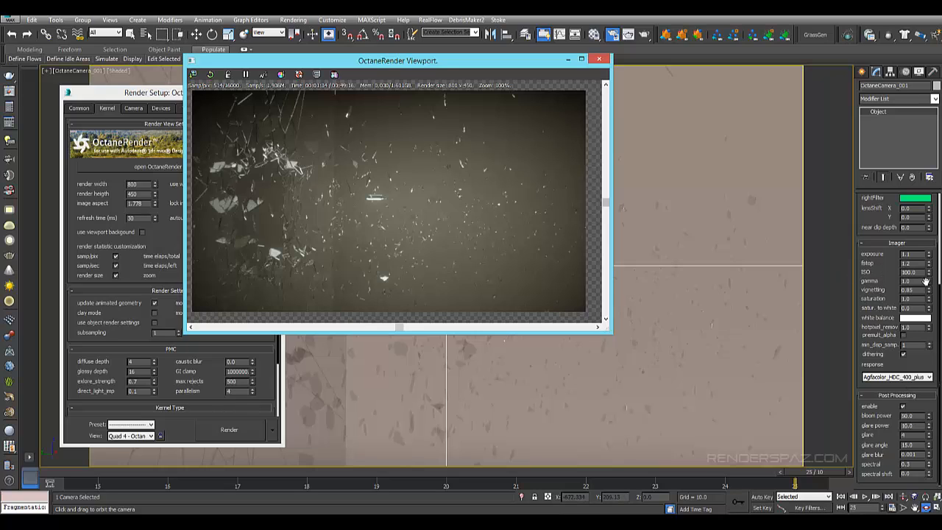
left_click_drag(926, 282, 928, 296)
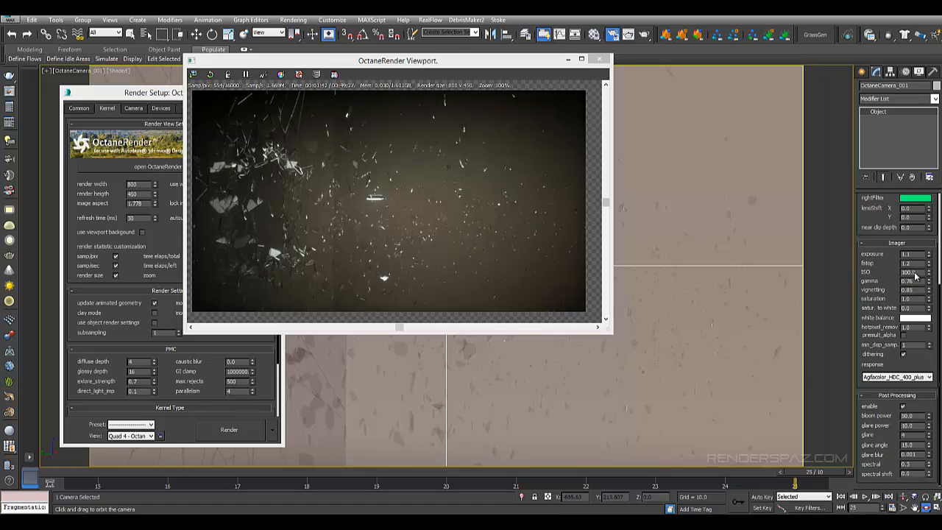
left_click_drag(929, 256, 928, 250)
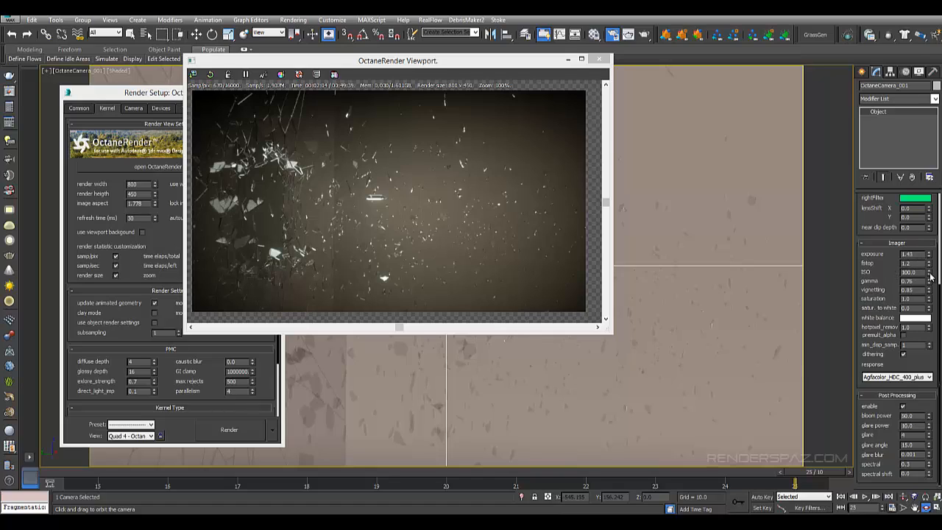
Set the camera's imager ISO to 125
left_click_drag(930, 274, 929, 254)
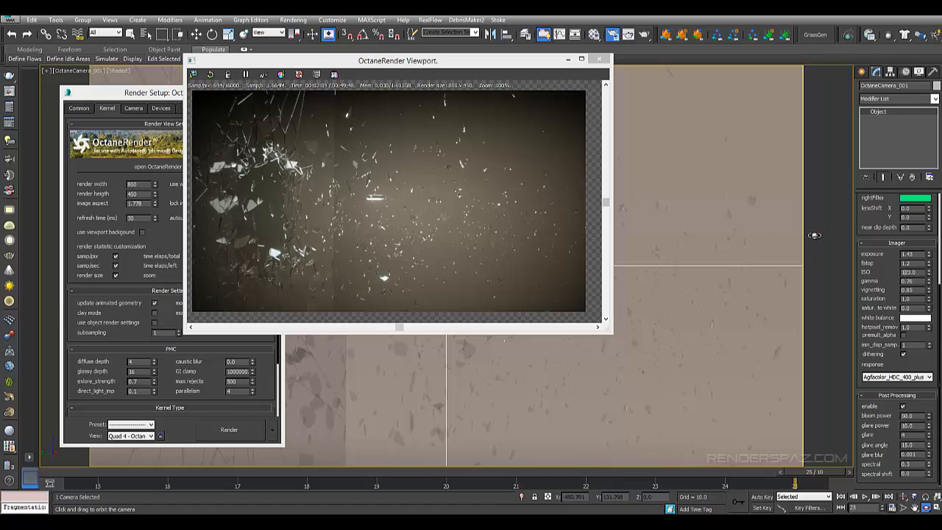
key("BackSpace")
key("BackSpace")
key("BackSpace")
type("25")
key("Return")
Shift the camera framing slightly, check the active GPU devices and close the Render Setup window
left_click(863, 281)
middle_click_drag(675, 374, 674, 361)
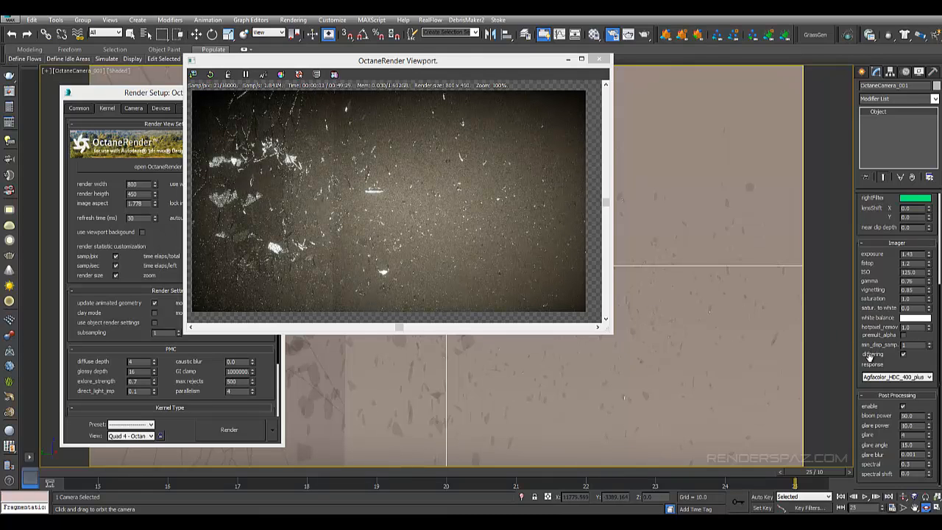
left_click(160, 108)
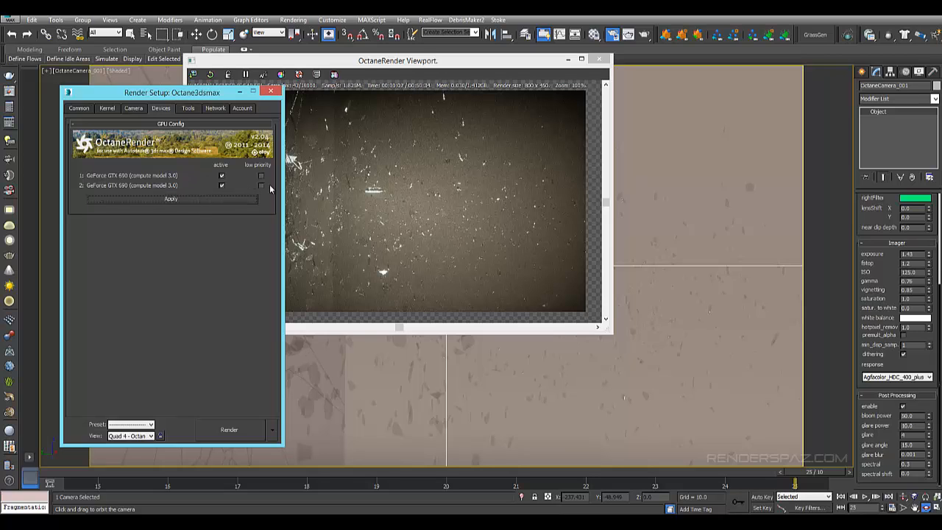
left_click(272, 92)
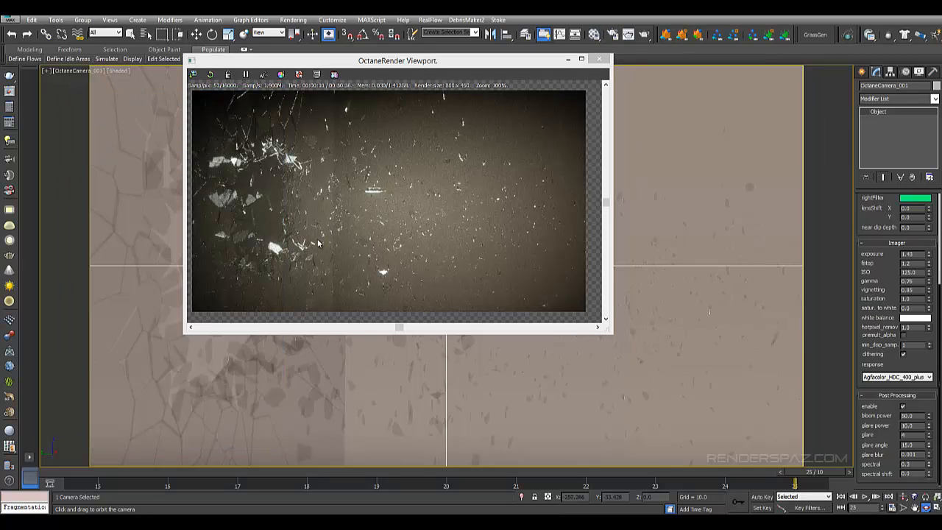
Try the camera response presets one after another, from Agfacolor_HDC_400_plus through Portra and Ektachrome, and set the response to DSCS315_2
left_click(890, 377)
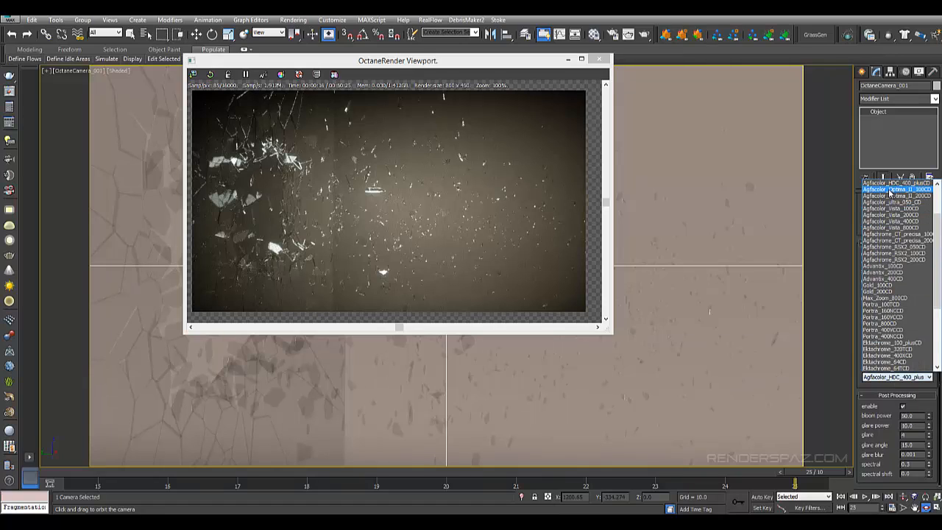
left_click(891, 183)
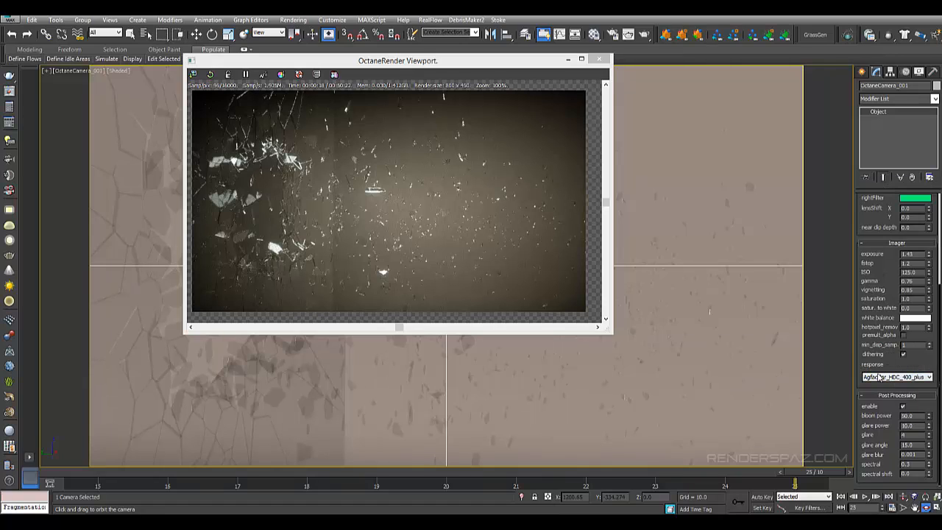
left_click(874, 378)
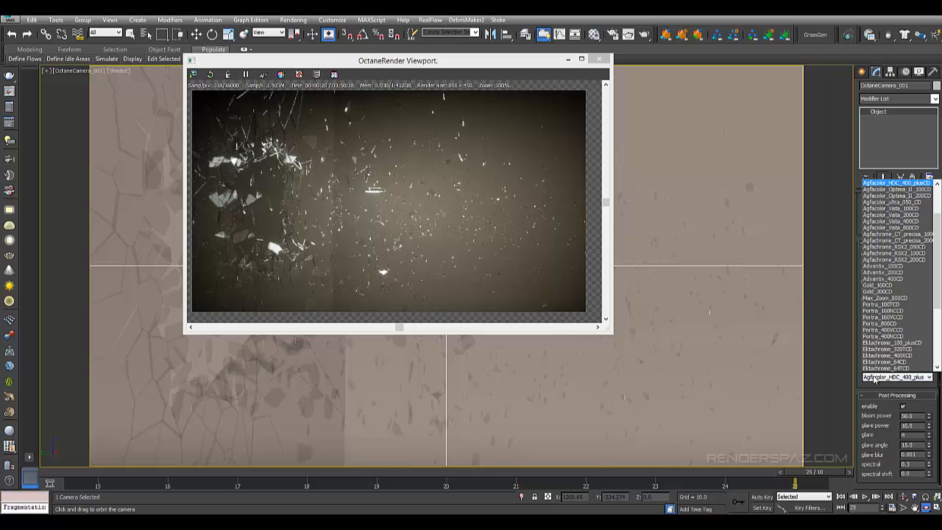
left_click(905, 184)
key("Down")
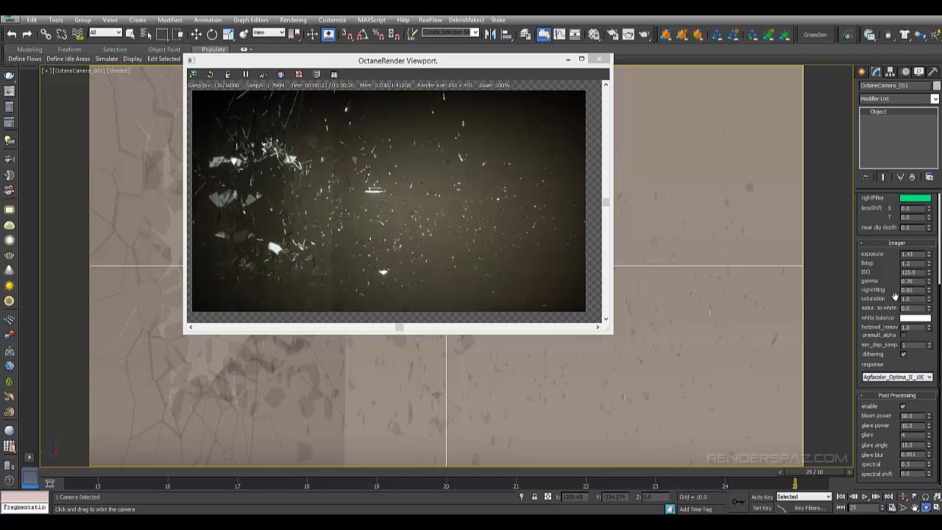
key("Down")
key("Down")
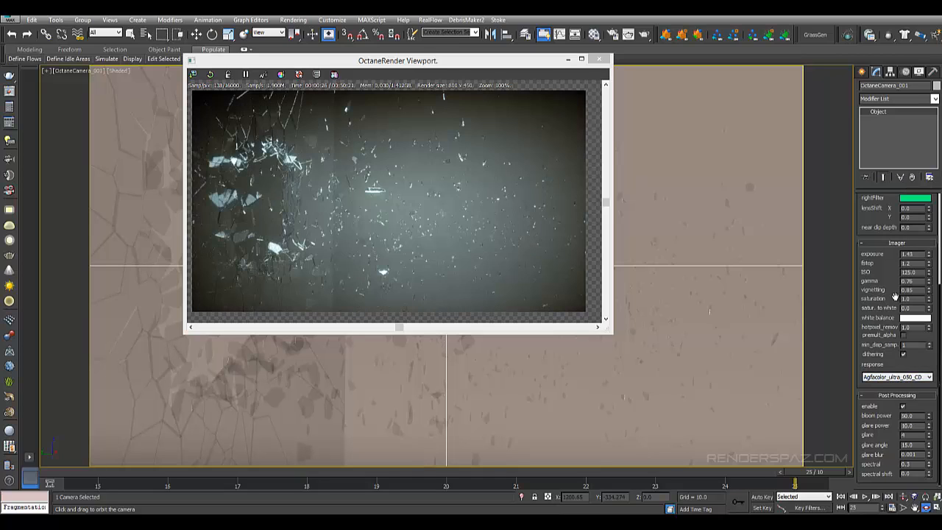
key("Down")
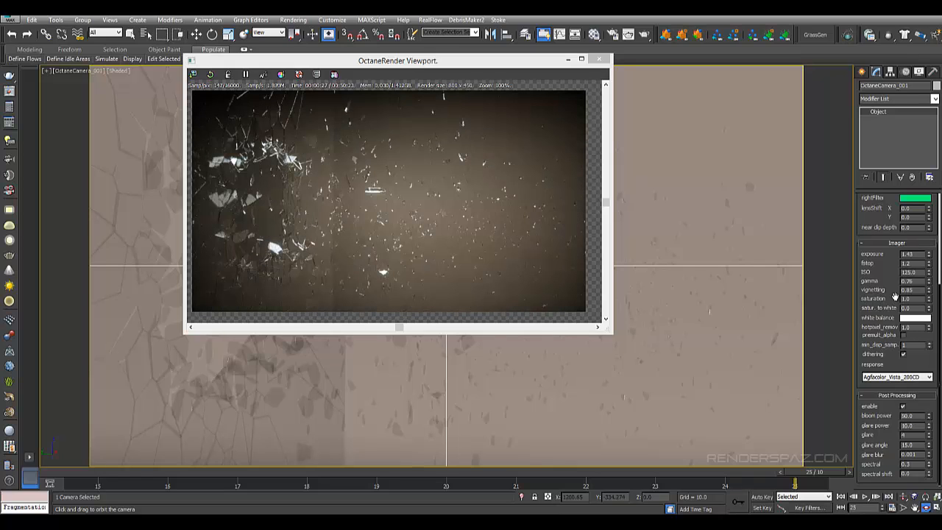
key("Down")
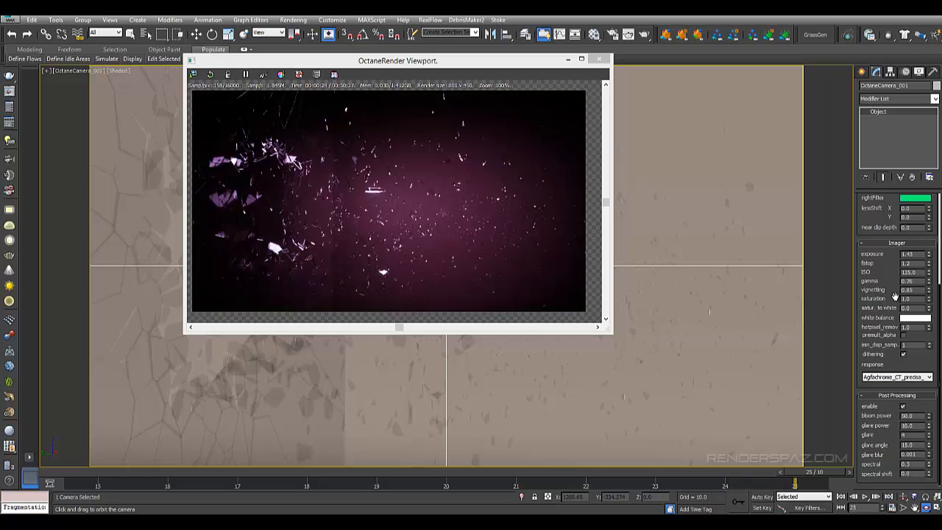
key("Down")
key("Down")
key("Down")
key("Down")
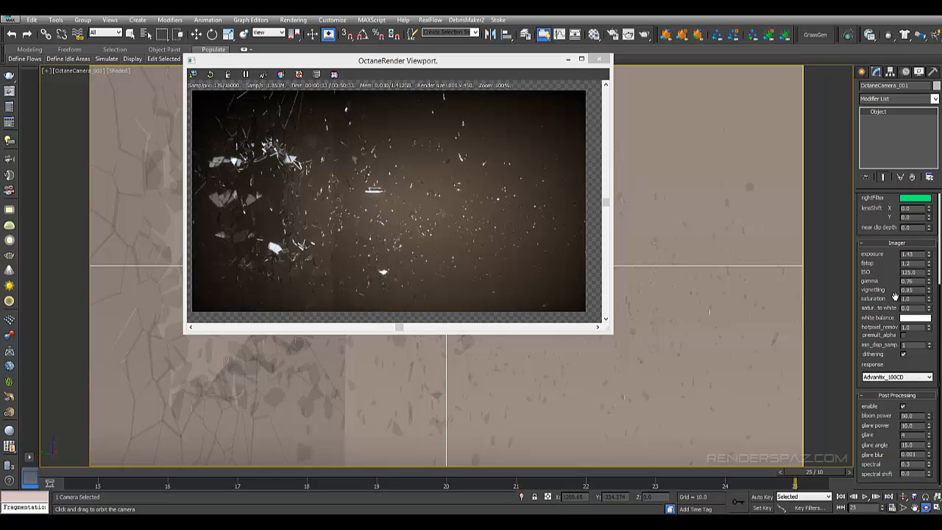
key("Down")
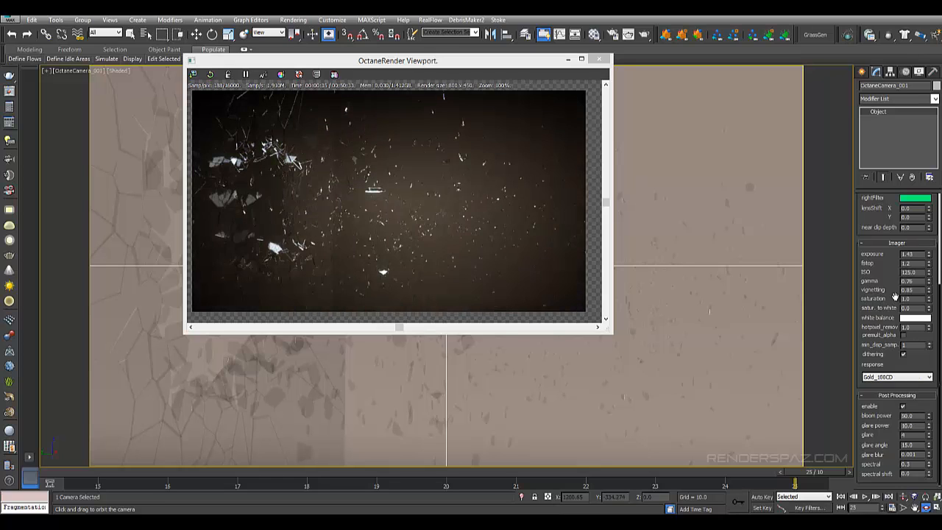
key("Down")
key("Down")
key("Down")
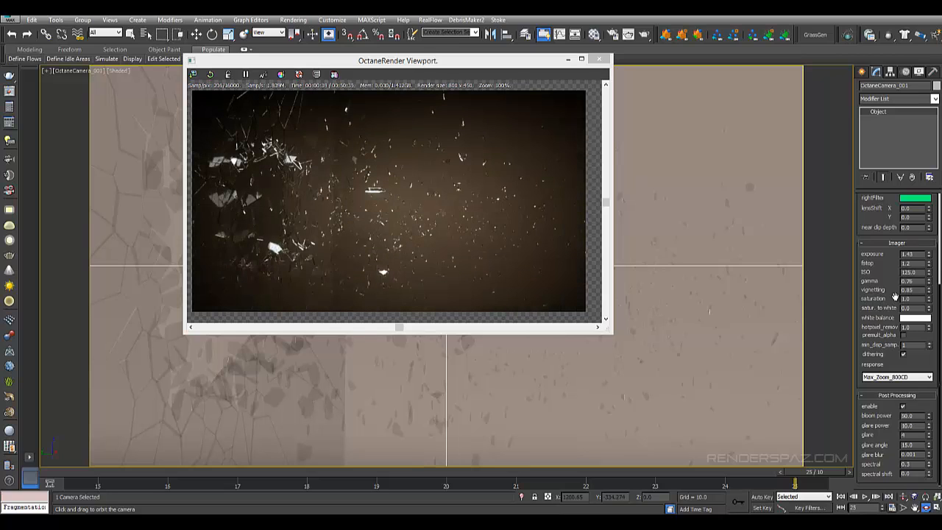
key("Down")
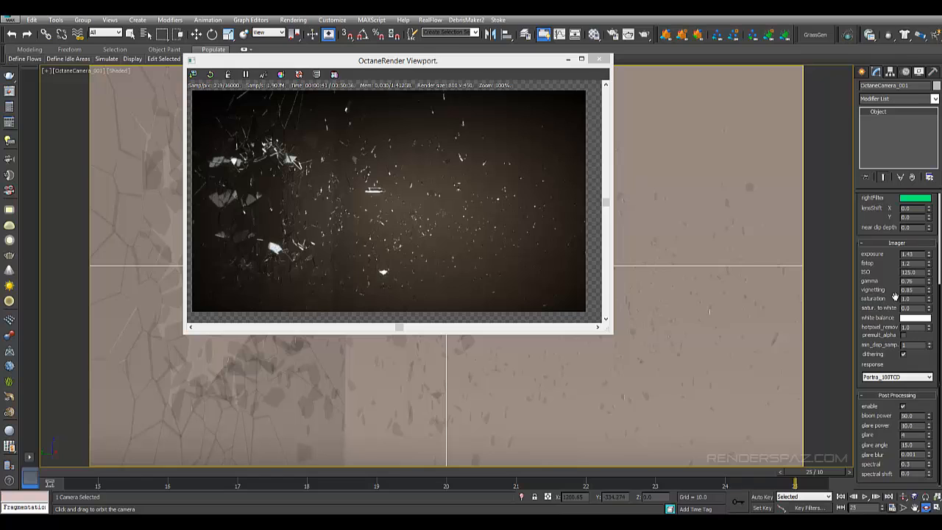
key("Down")
key("Down")
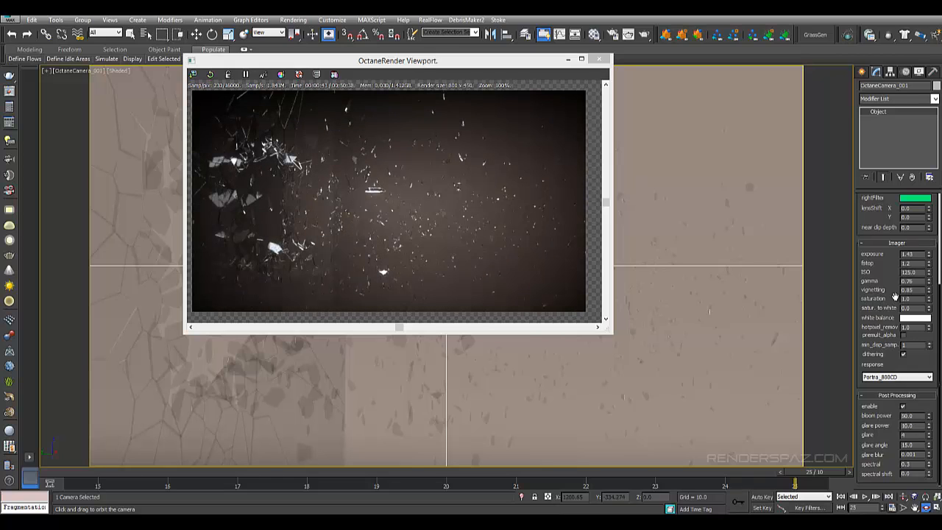
key("Down")
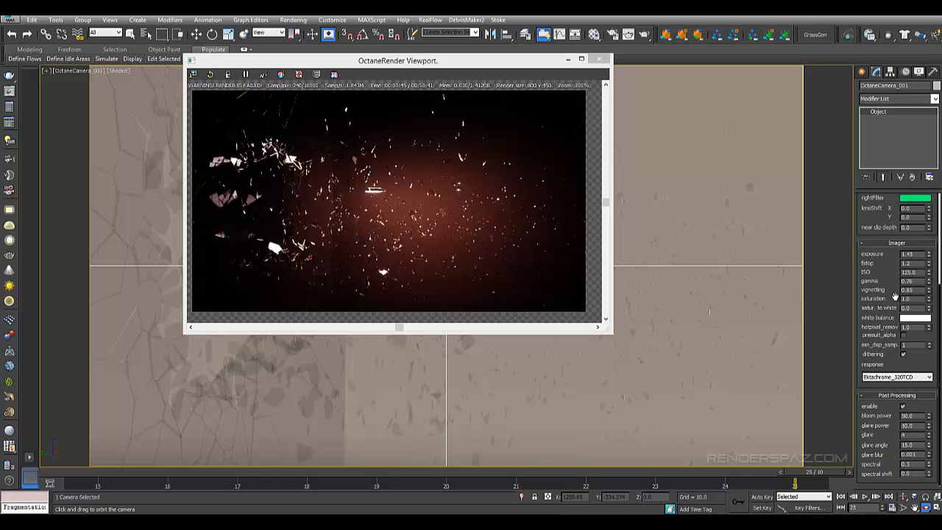
key("Down")
key("Down")
key("Down")
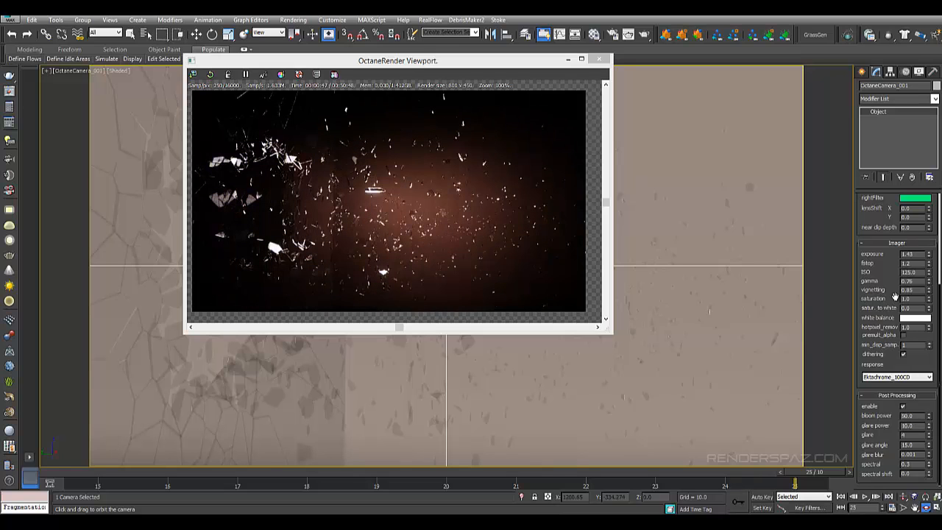
key("Down")
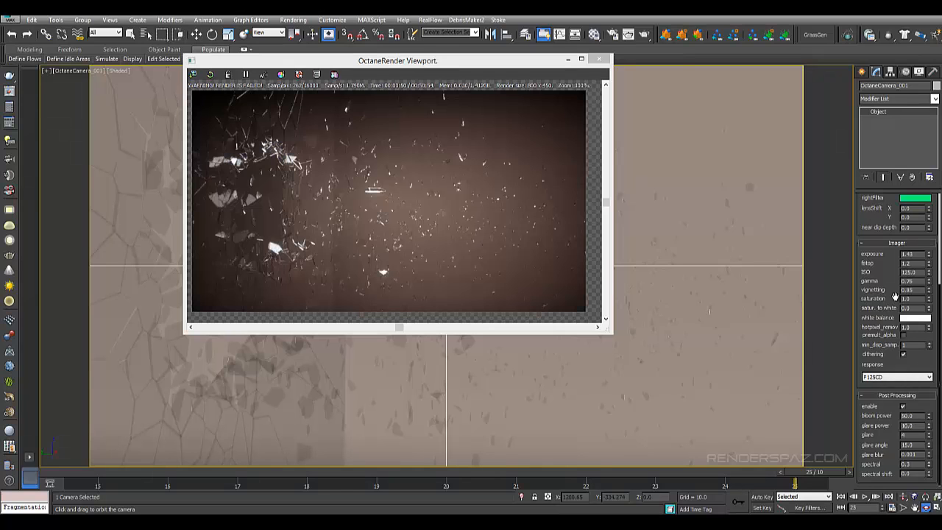
key("Down")
key("Down")
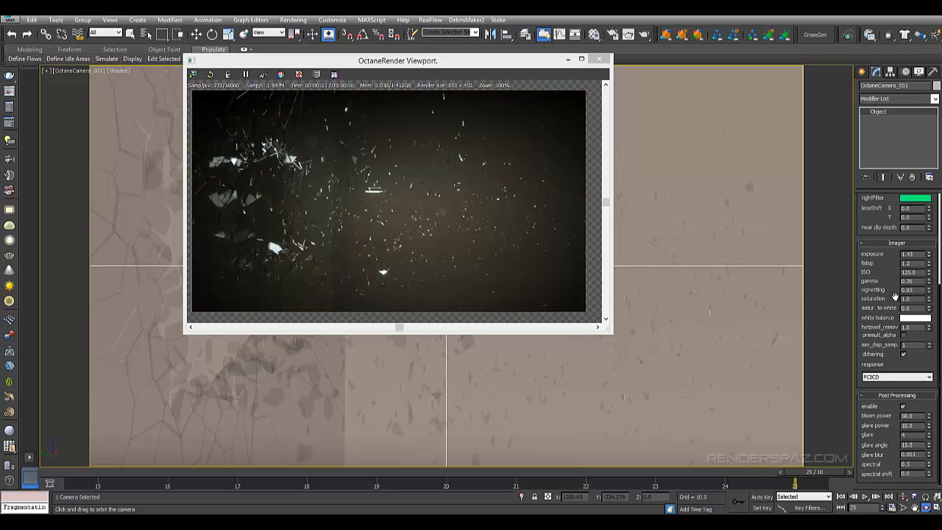
key("Down")
key("Down")
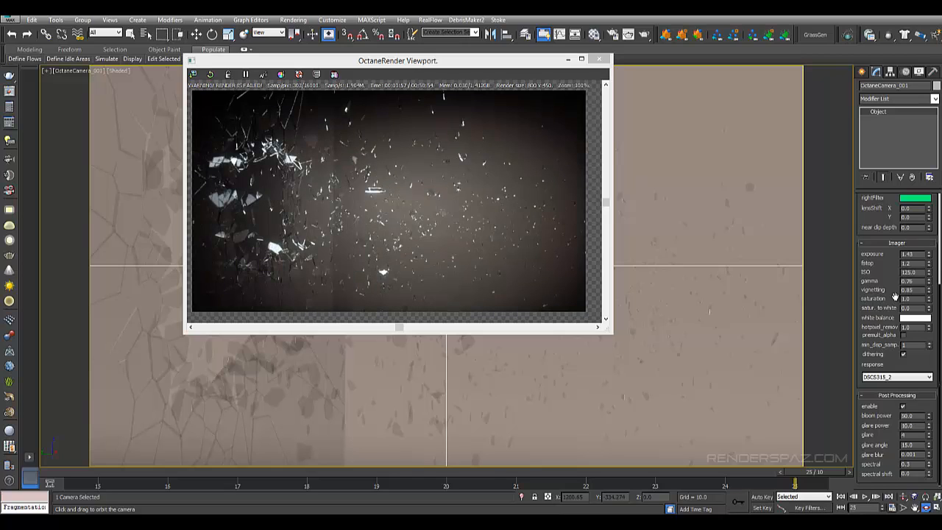
Compare the neighbouring DSCS315 responses and Linear in the render, and return the response to DSCS315_2
key("Up")
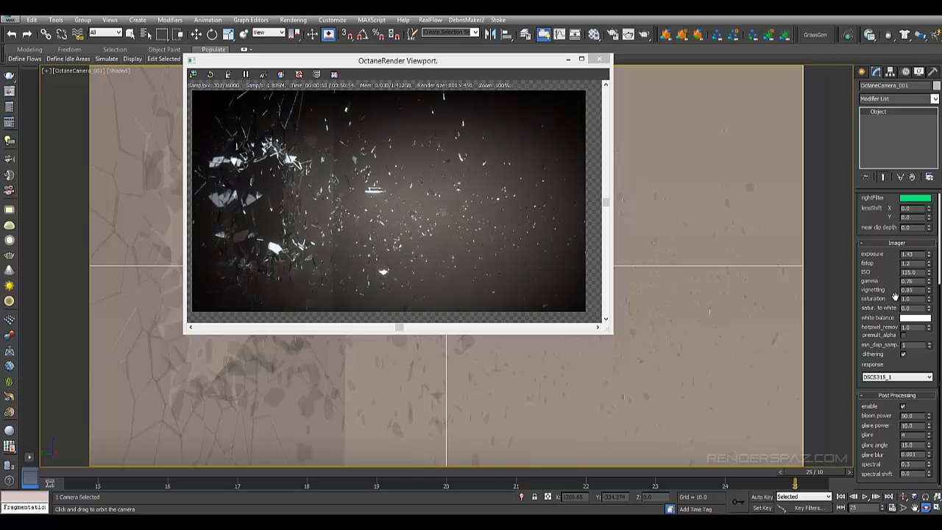
key("Down")
key("Down")
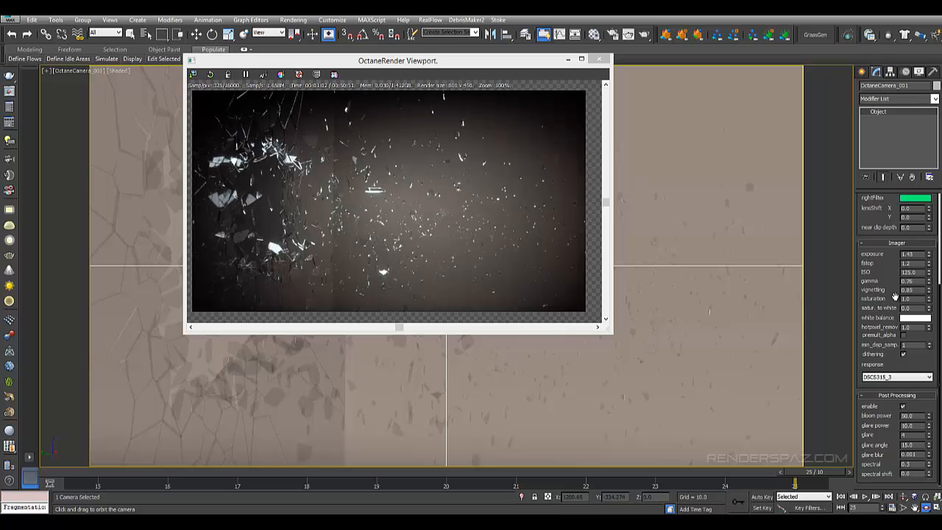
key("Down")
key("Up")
key("Up")
key("Down")
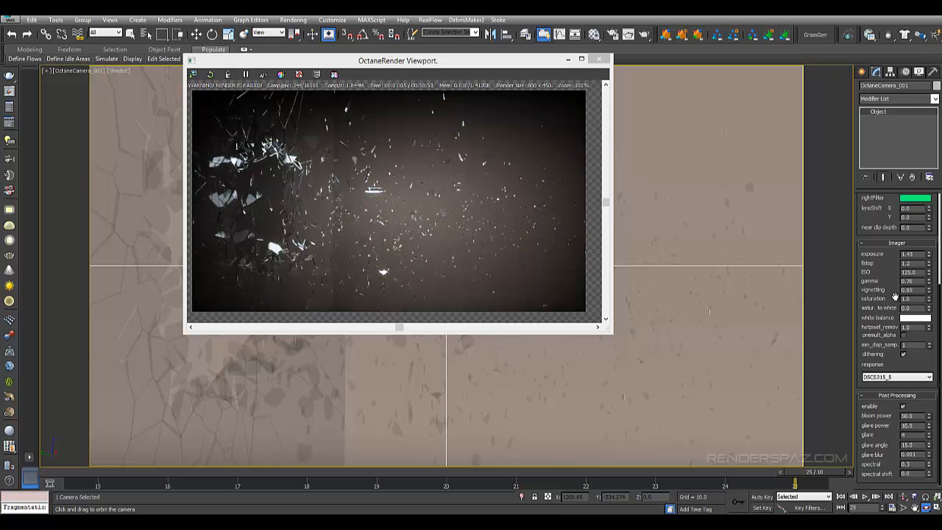
key("Down")
key("Down")
key("Down")
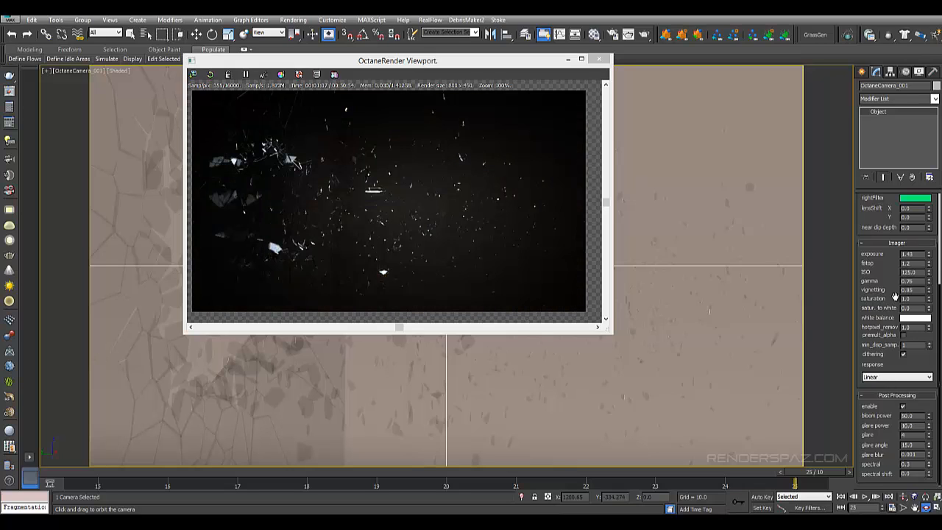
key("Up")
key("Up")
key("Up")
key("Up")
key("Up")
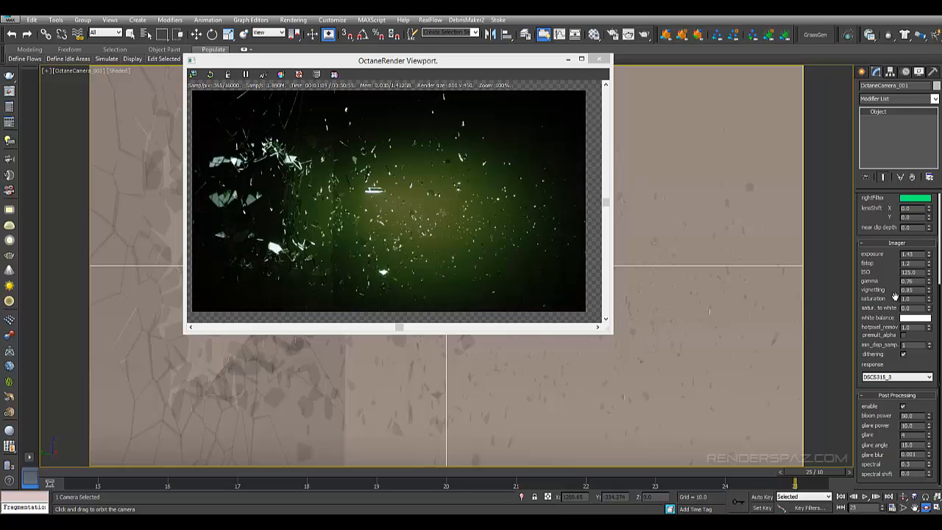
key("Down")
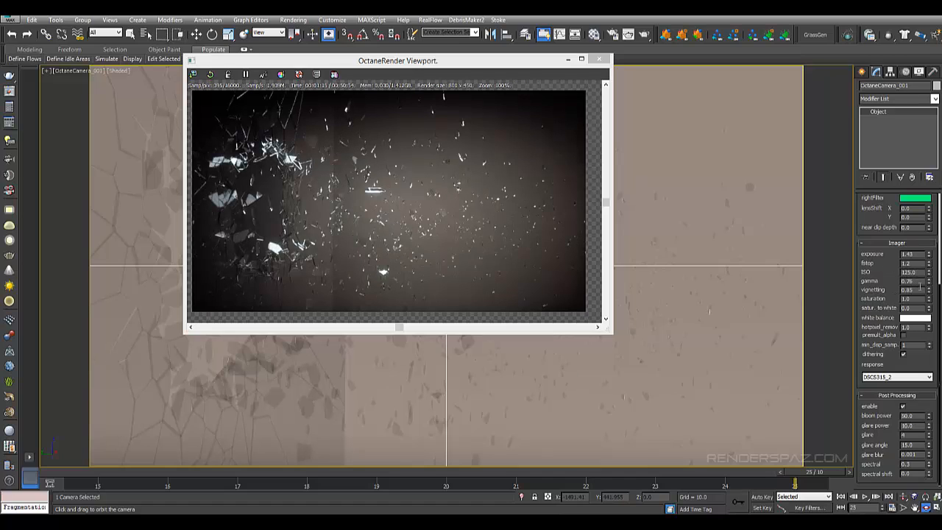
Set the camera's saturation to 1.16, vignetting to 0.76 and exposure to 1.444
mouse_move(929, 301)
left_mouse_down()
mouse_move(930, 289)
mouse_move(929, 299)
left_mouse_up()
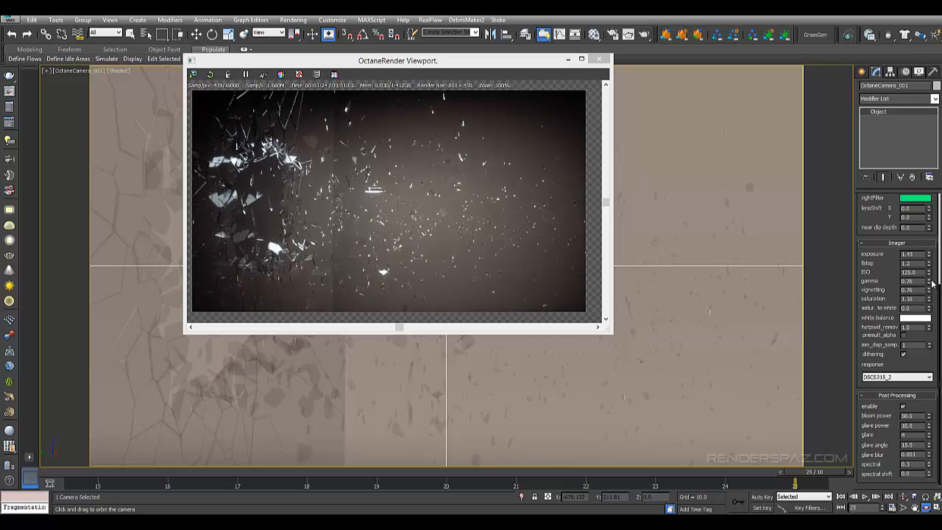
left_click_drag(931, 281, 929, 281)
left_click_drag(928, 257, 928, 255)
left_click_drag(928, 253, 929, 253)
Recolour the diffuse of the backdrop material, Material #25, to a dark warm grey with RGB 57, 53, 44
key("m")
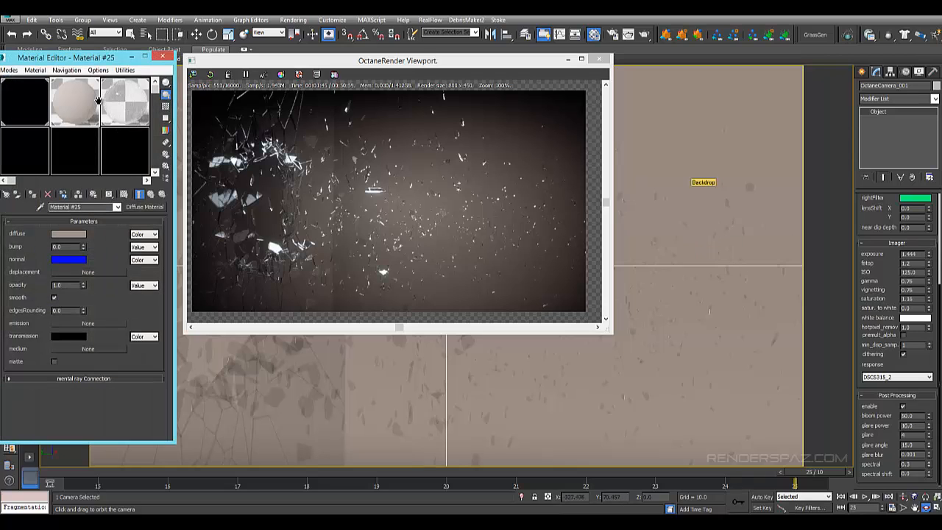
left_click(70, 234)
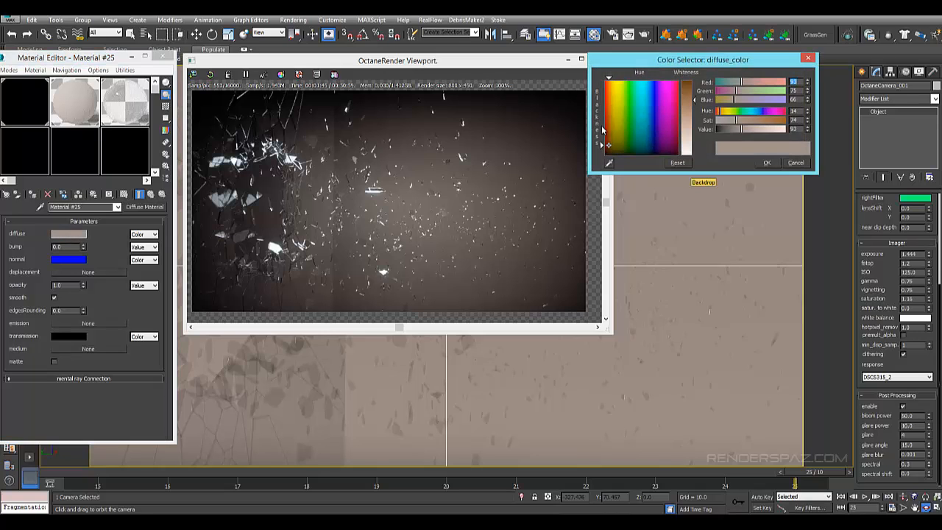
left_click(620, 152)
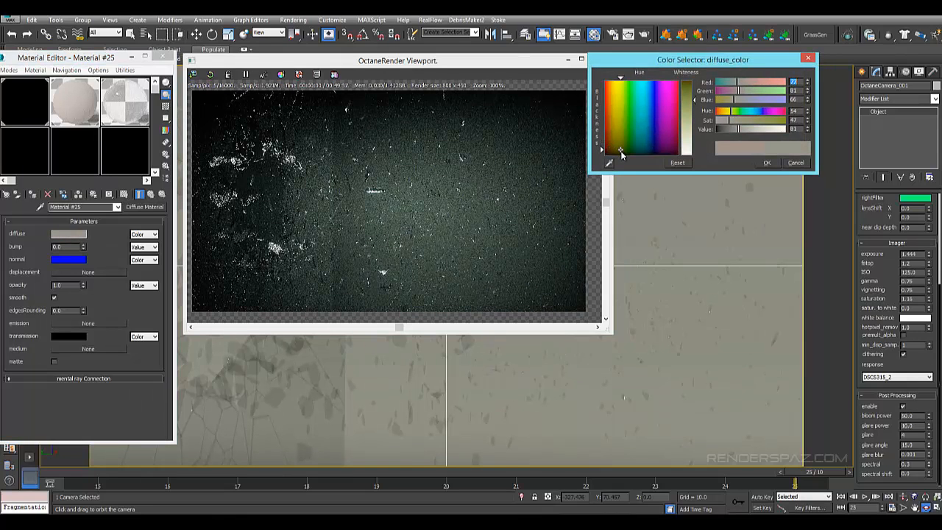
left_click(620, 155)
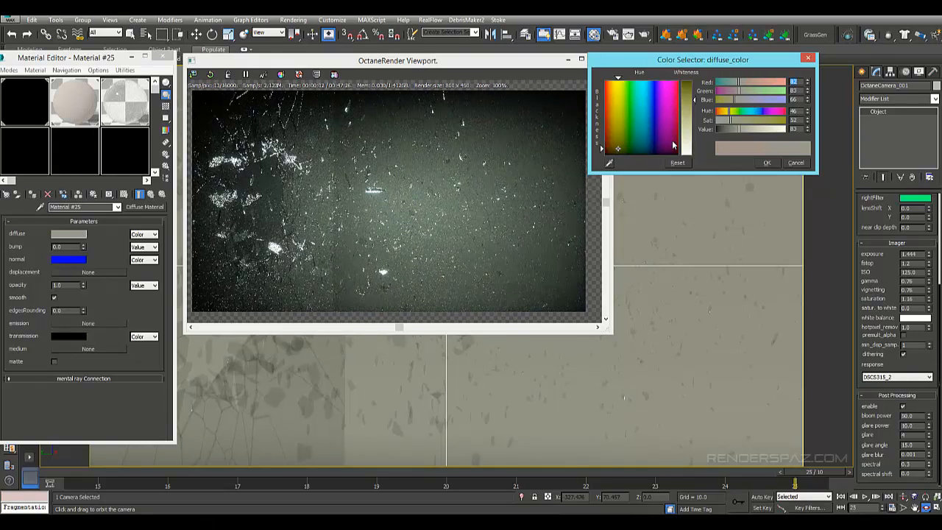
left_click(616, 152)
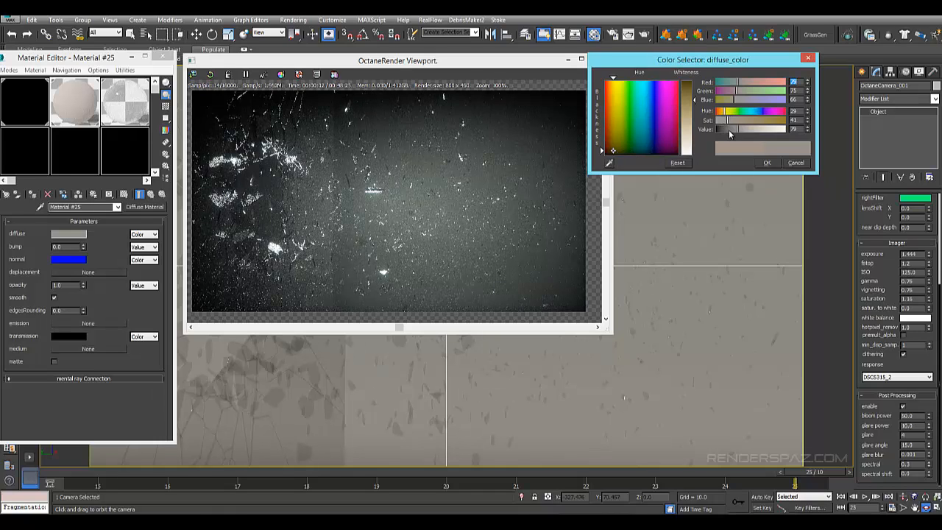
left_click(728, 129)
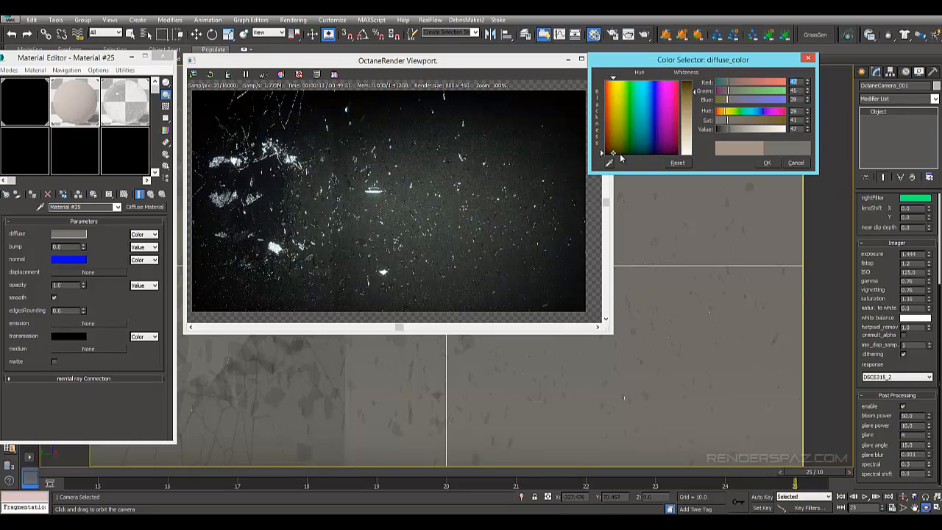
left_click(76, 94)
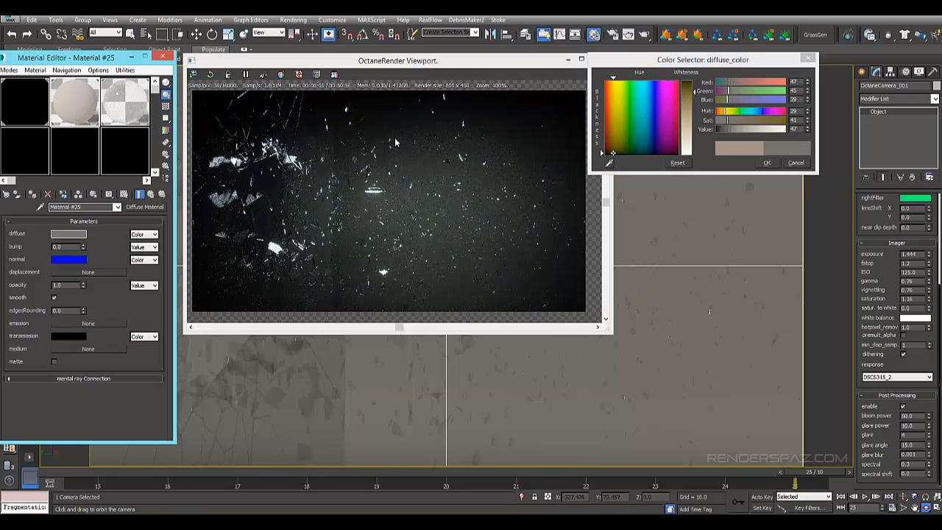
left_click(694, 101)
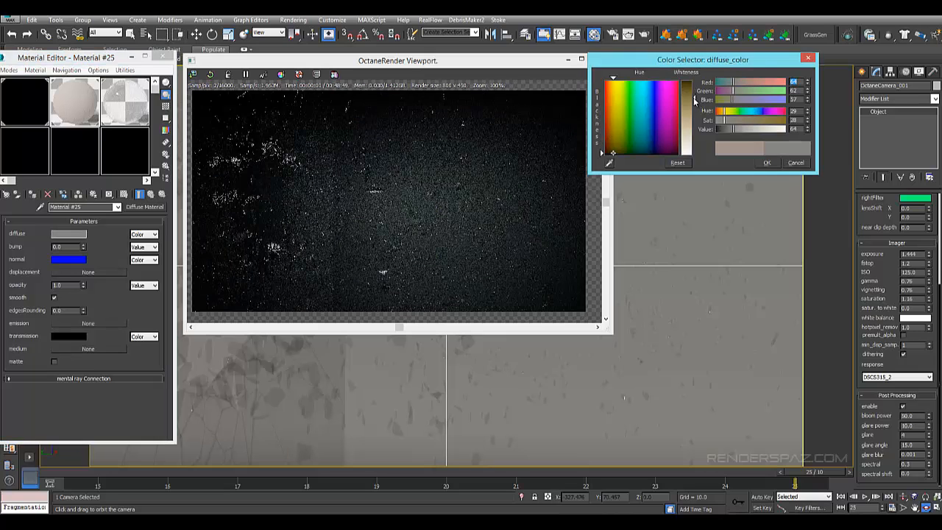
left_click(694, 98)
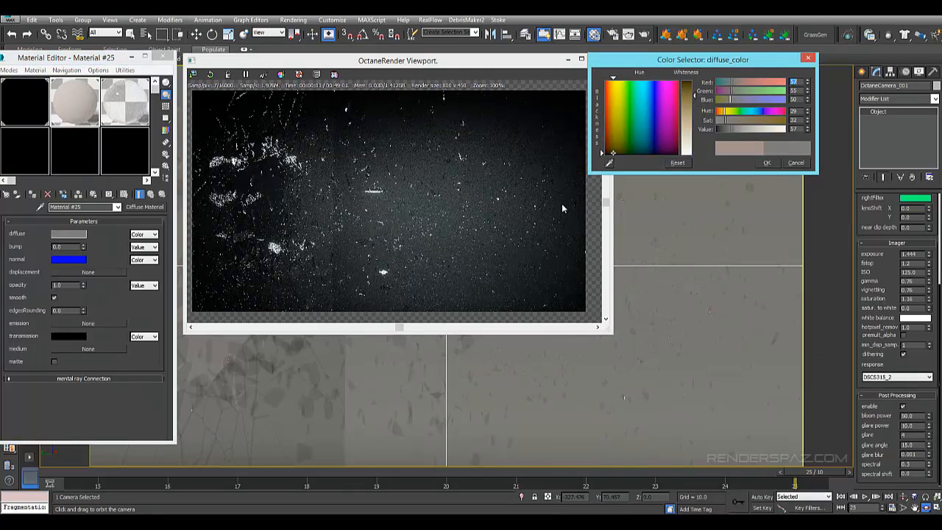
left_click(732, 120)
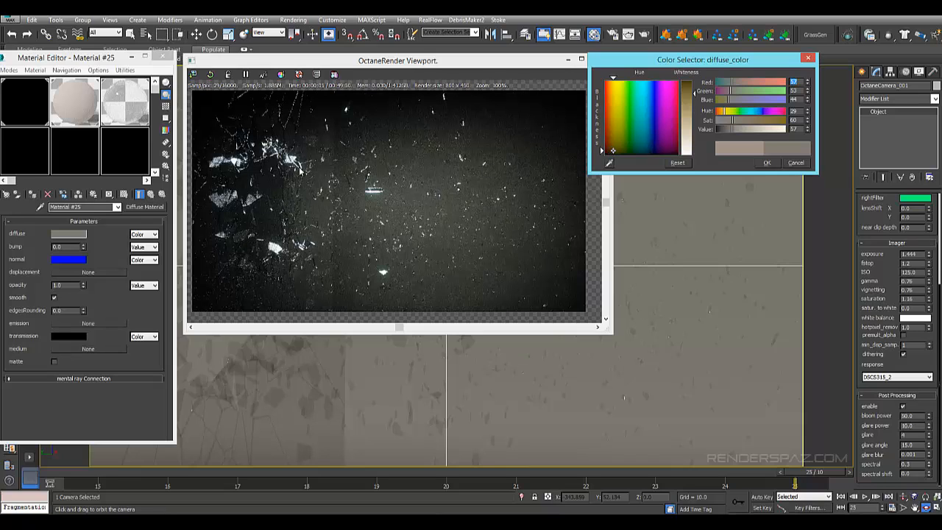
left_click(766, 163)
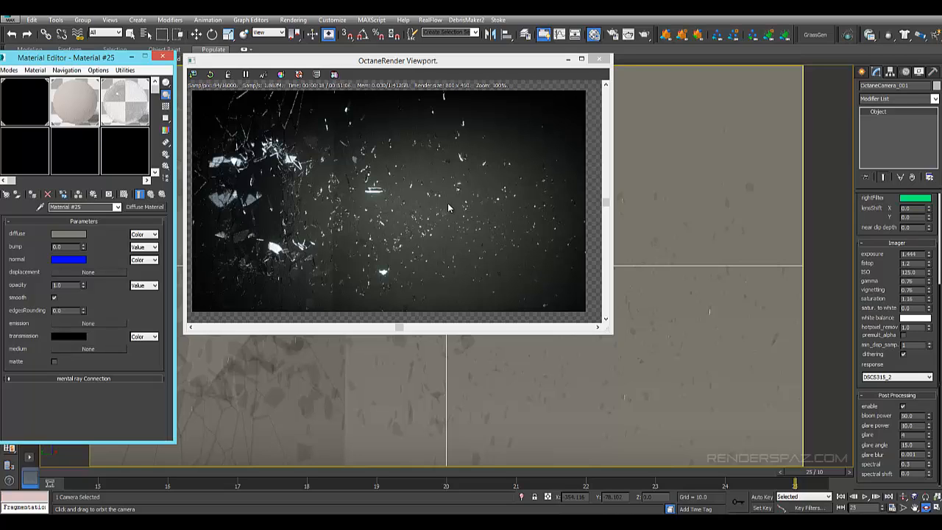
Examine the glass shards and the darkened backdrop in the render at closer magnification
left_click(410, 221)
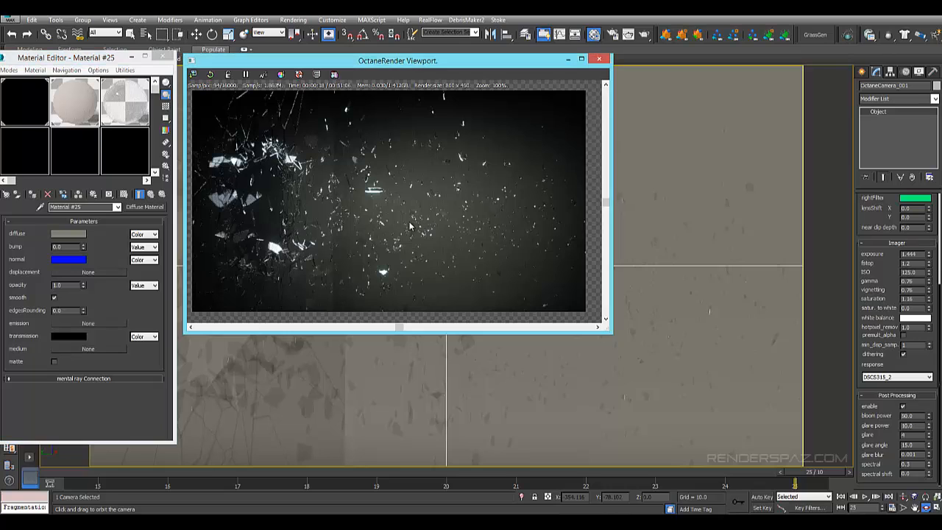
scroll(410, 222, "up", 1)
left_click_drag(343, 220, 471, 202)
scroll(422, 212, "up", 1)
left_click_drag(589, 177, 456, 196)
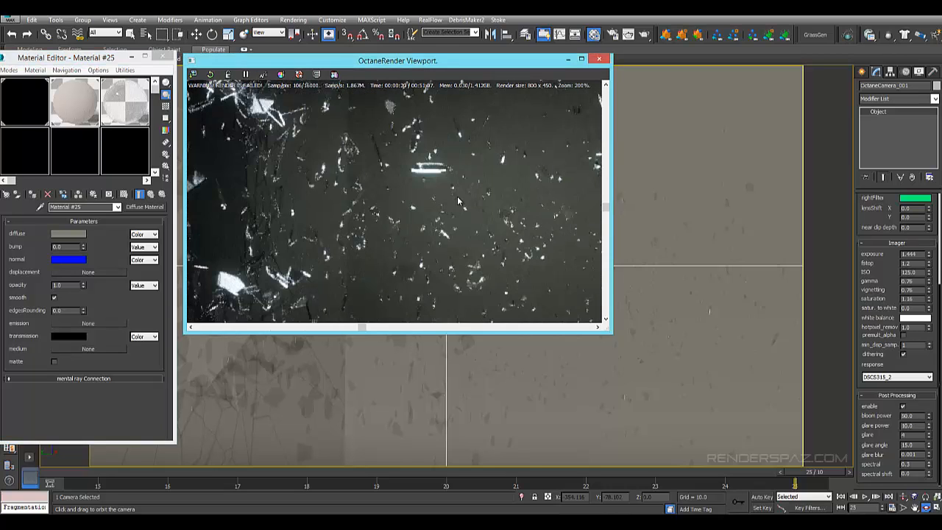
scroll(456, 196, "down", 1)
scroll(463, 229, "down", 1)
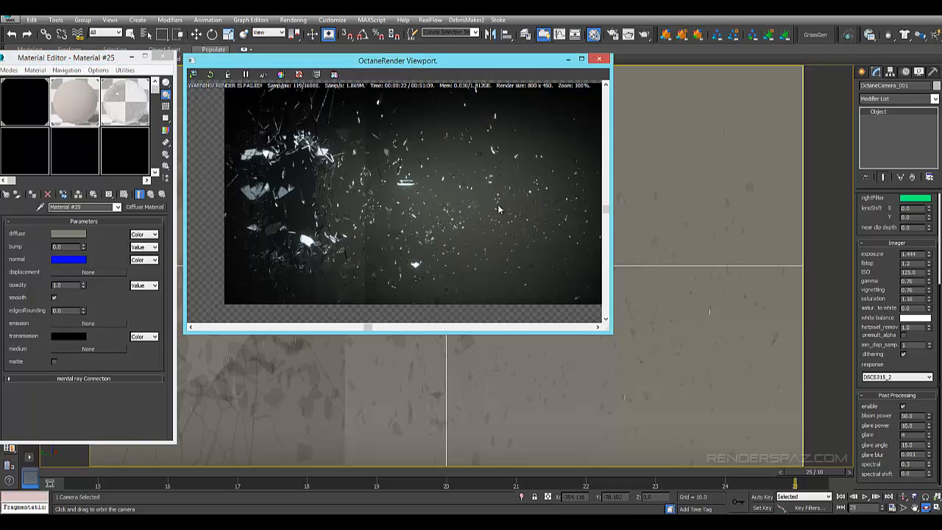
scroll(465, 209, "up", 2)
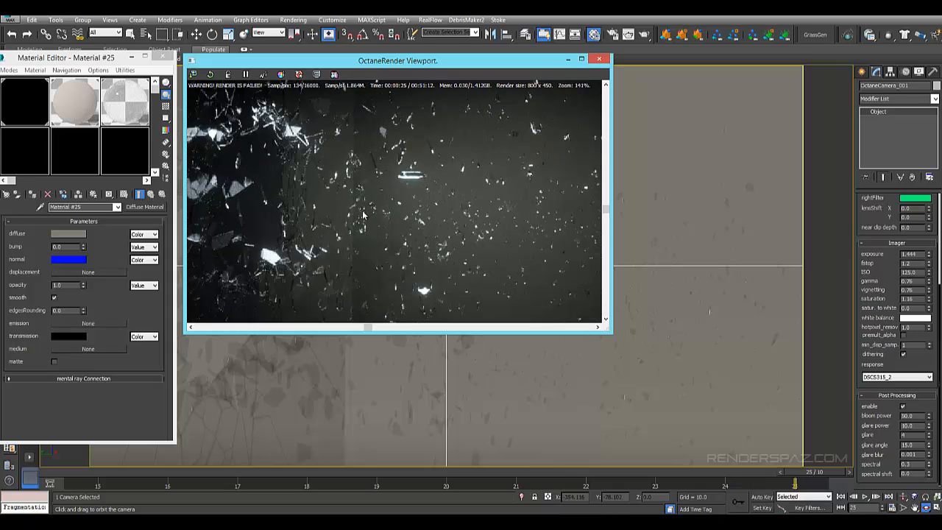
scroll(412, 210, "down", 2)
middle_click_drag(437, 209, 405, 223)
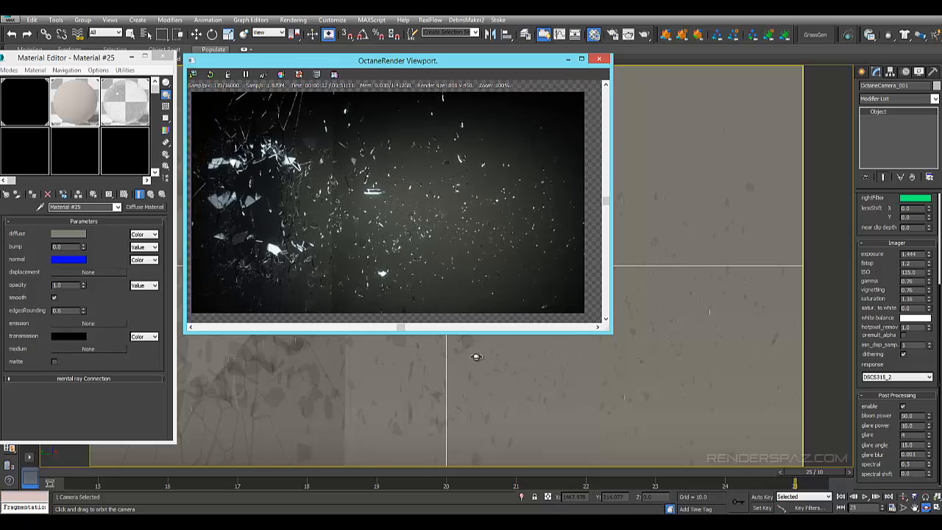
Close the OctaneRender viewport and reopen it from the kernel settings in Render Setup
left_click(599, 58)
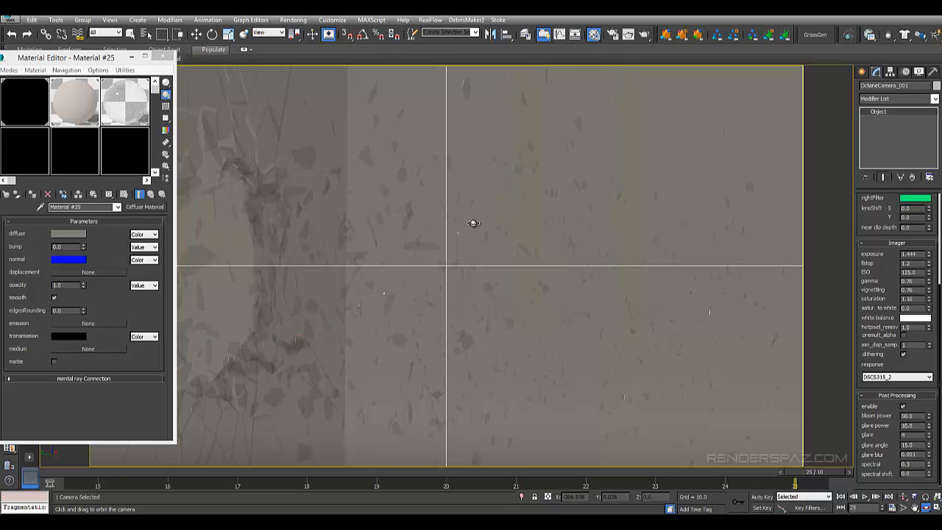
left_click(293, 20)
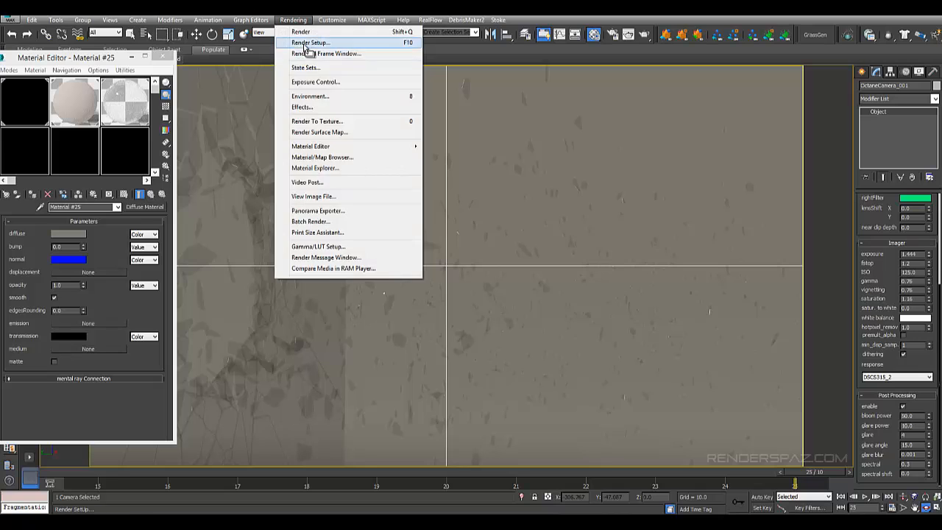
left_click(307, 42)
left_click(110, 108)
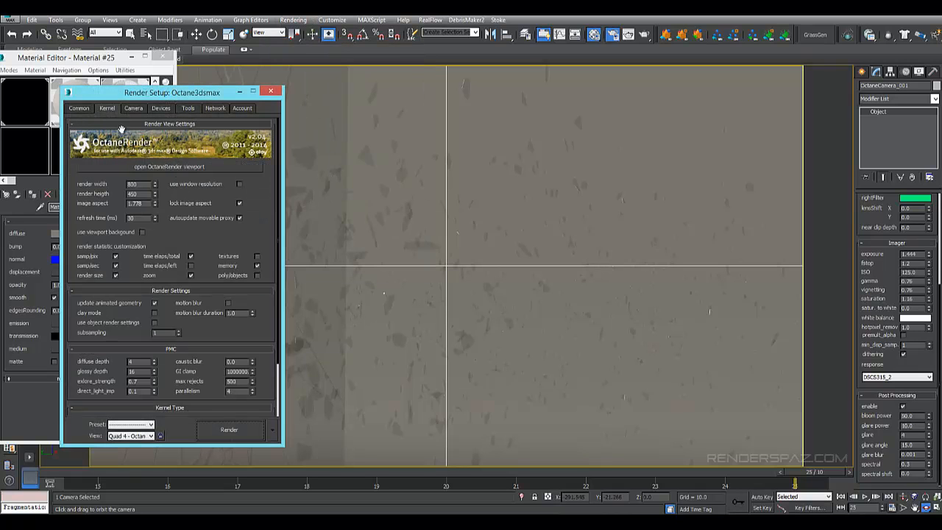
left_click(122, 168)
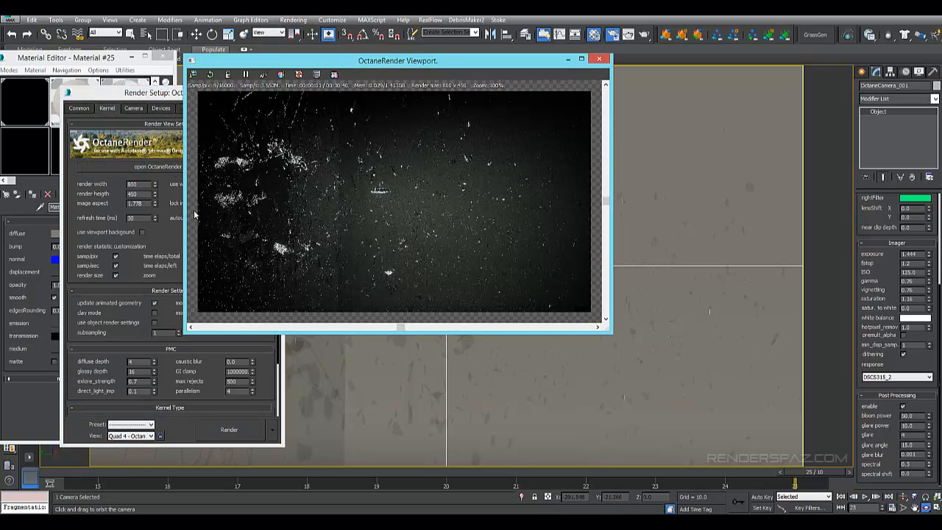
Raise the camera's aperture to 4.36 for an exaggerated depth-of-field blur
scroll(905, 257, "up", 5)
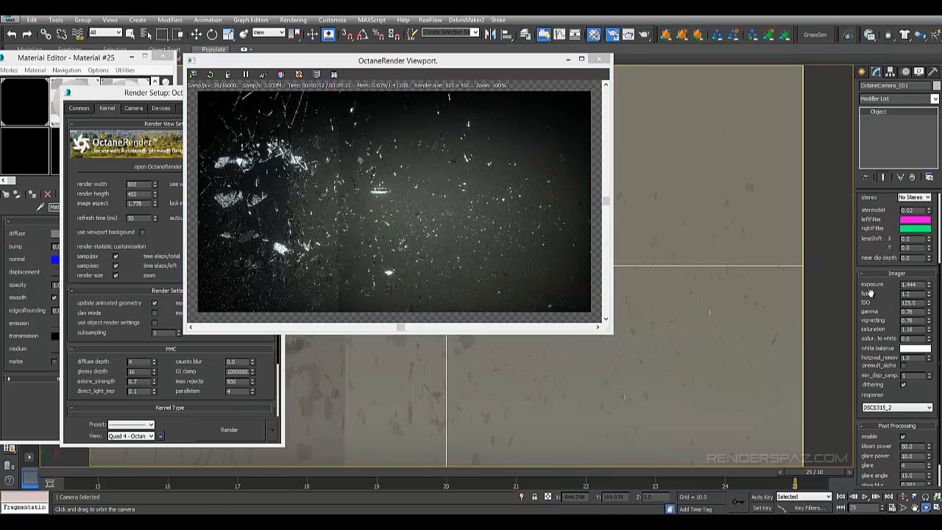
scroll(928, 237, "up", 1)
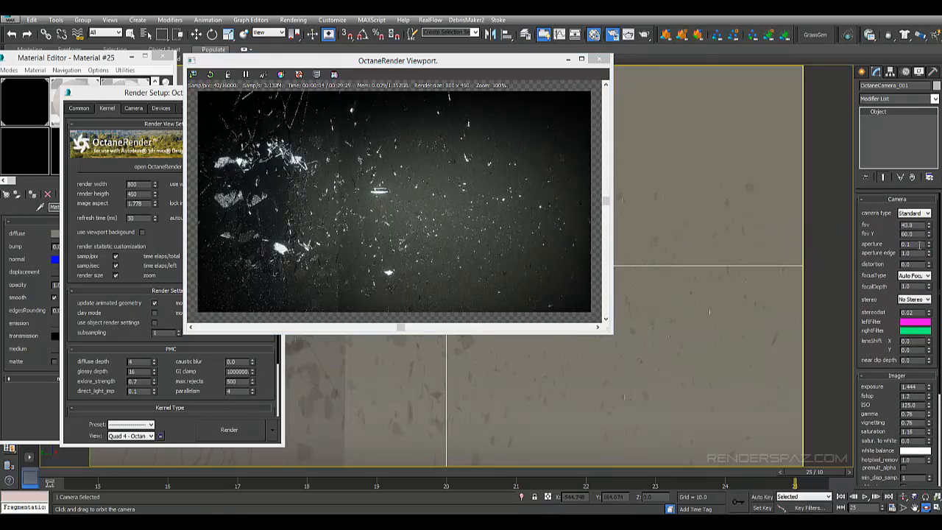
left_click_drag(928, 243, 929, 37)
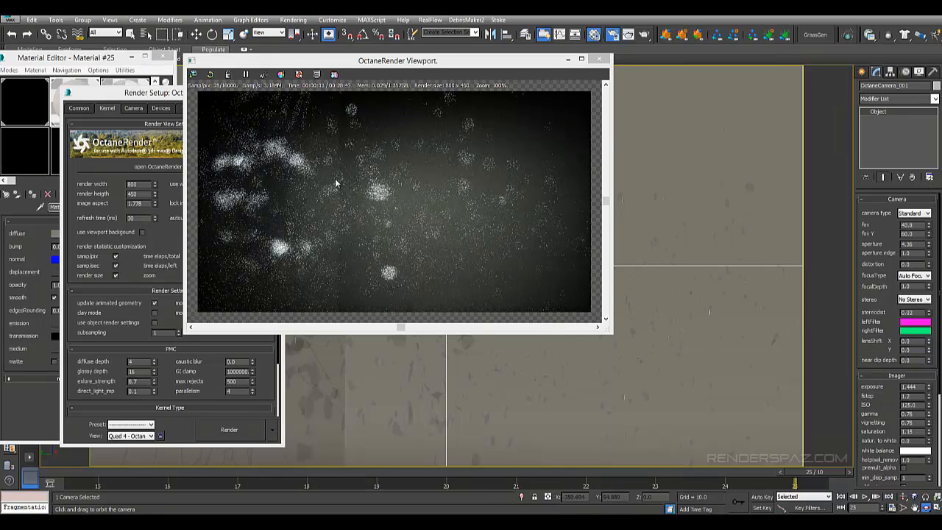
Enable focus picking in the render and pick focus near the bright central shard, and at the edge of the main glass cluster
left_click(263, 75)
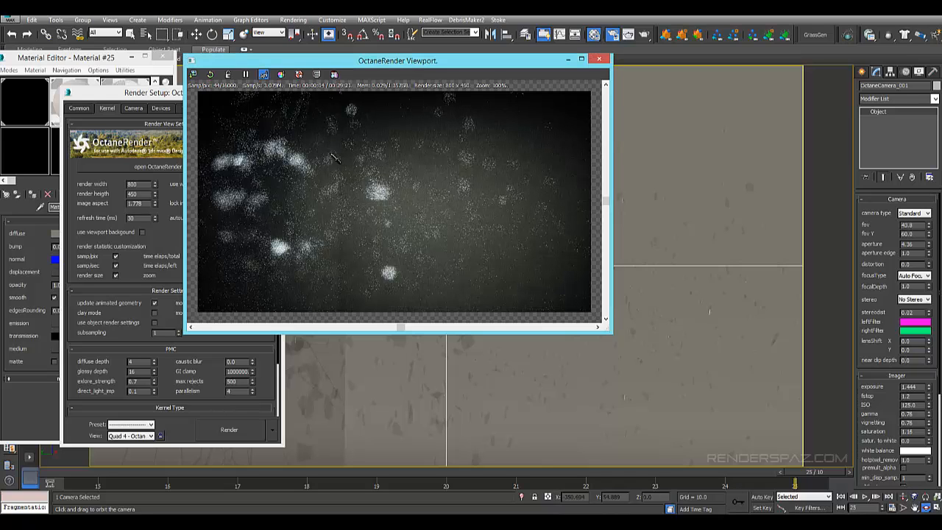
left_click(383, 197)
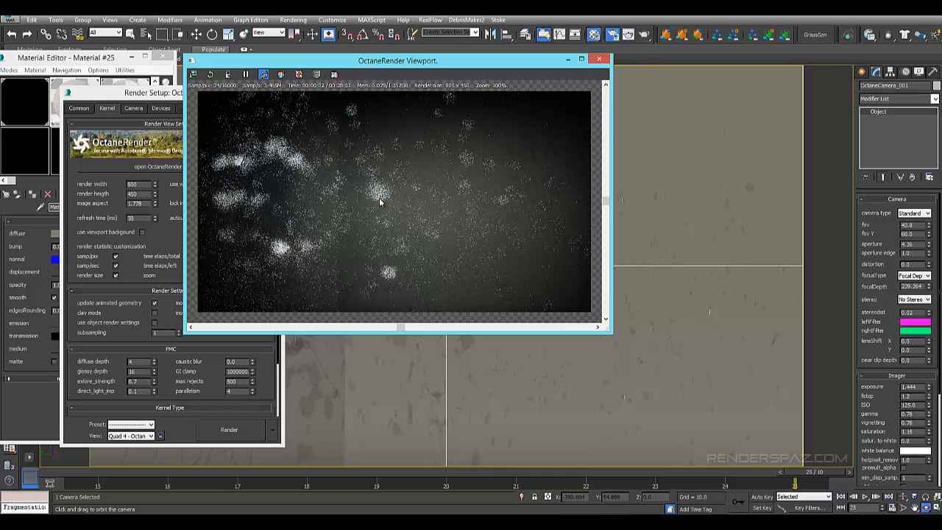
left_click(382, 205)
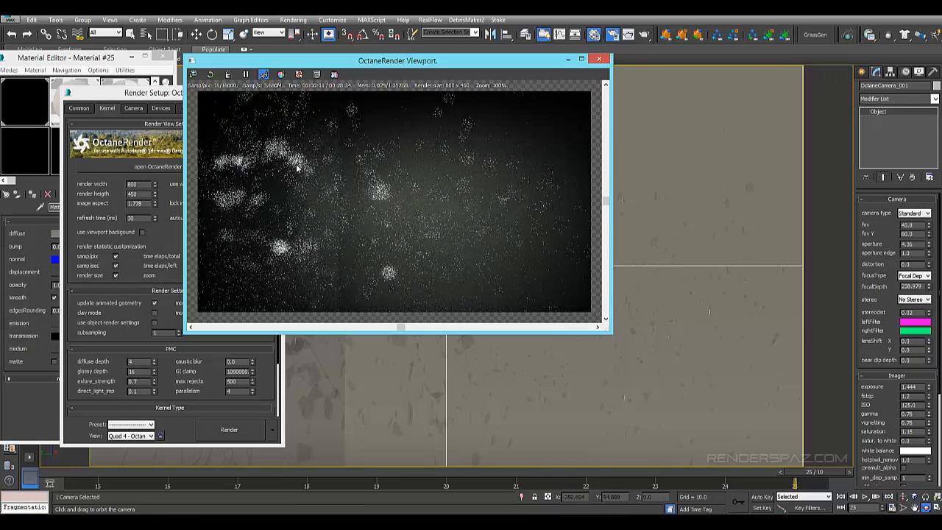
left_click(303, 193)
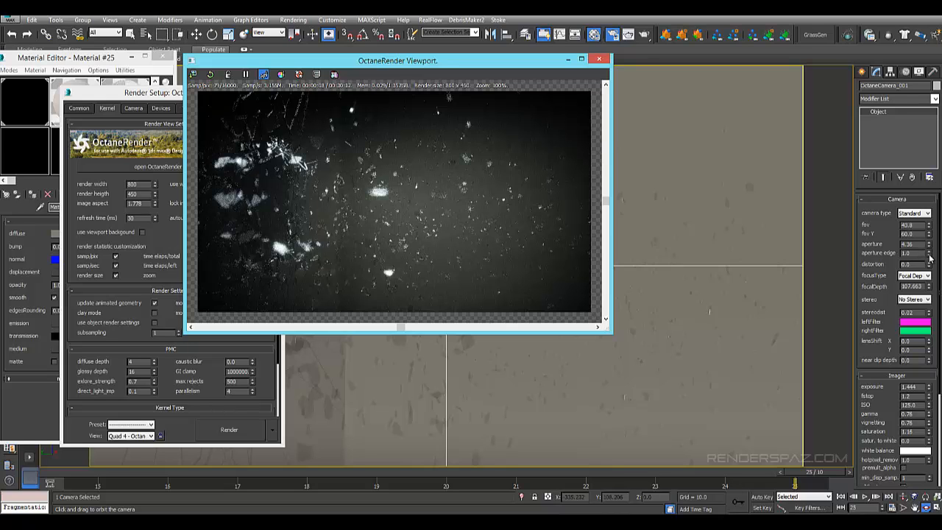
Set the camera's aperture to 1.5 and test focus points between the main glass cluster and the bright central shard
left_click_drag(929, 245, 928, 278)
left_click_drag(918, 244, 622, 262)
type("1.")
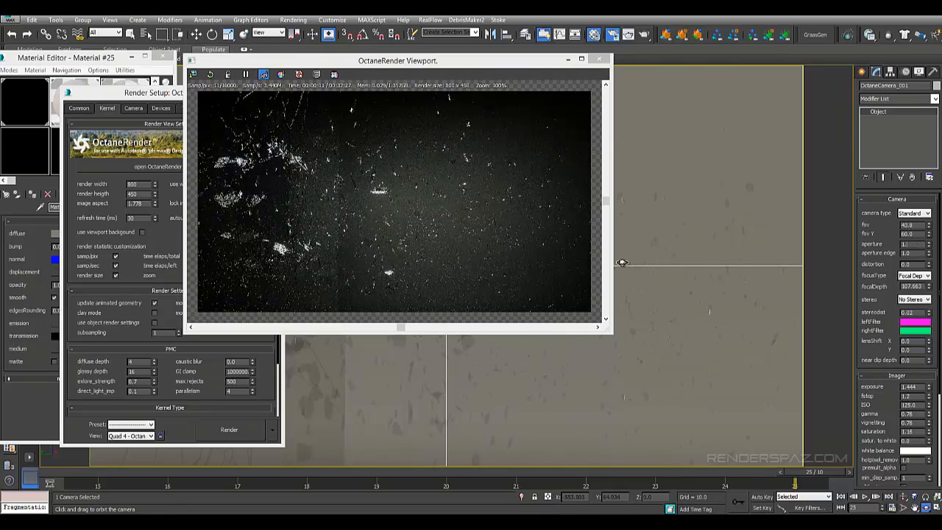
type("5")
key("Return")
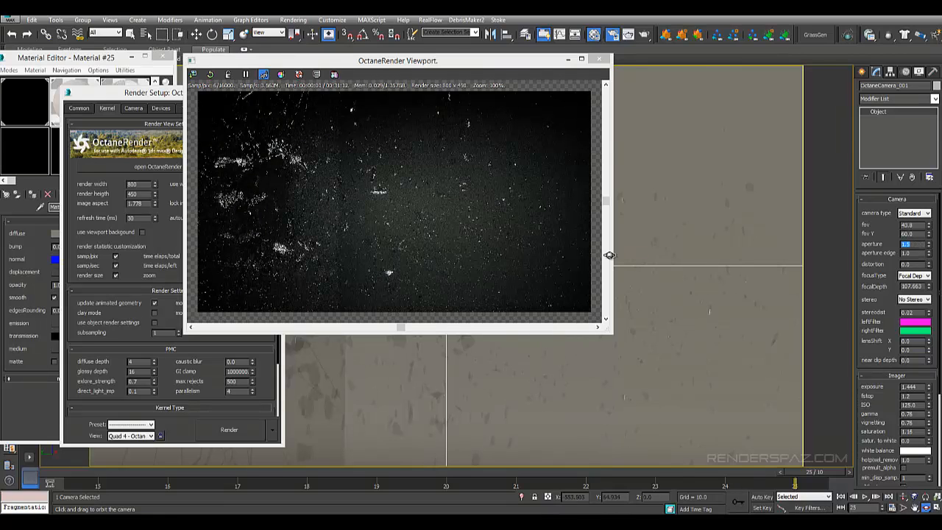
left_click(381, 193)
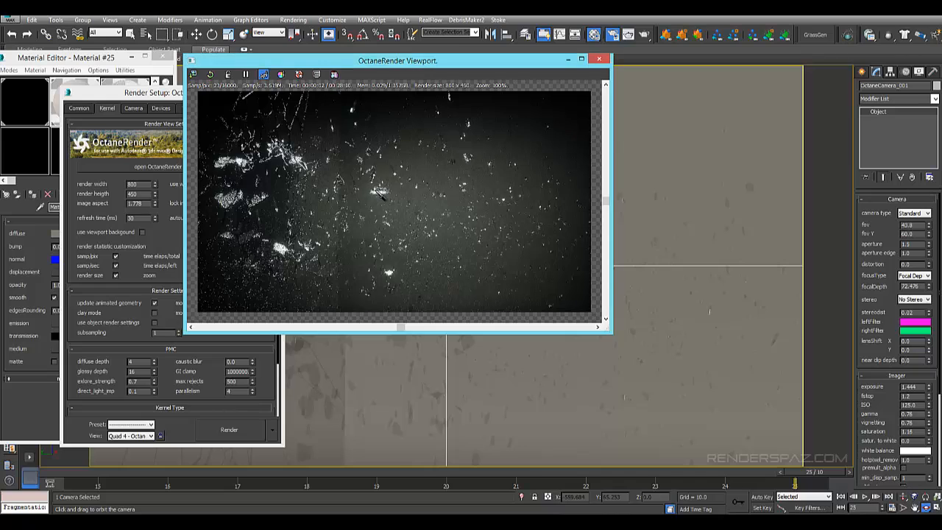
left_click(290, 234)
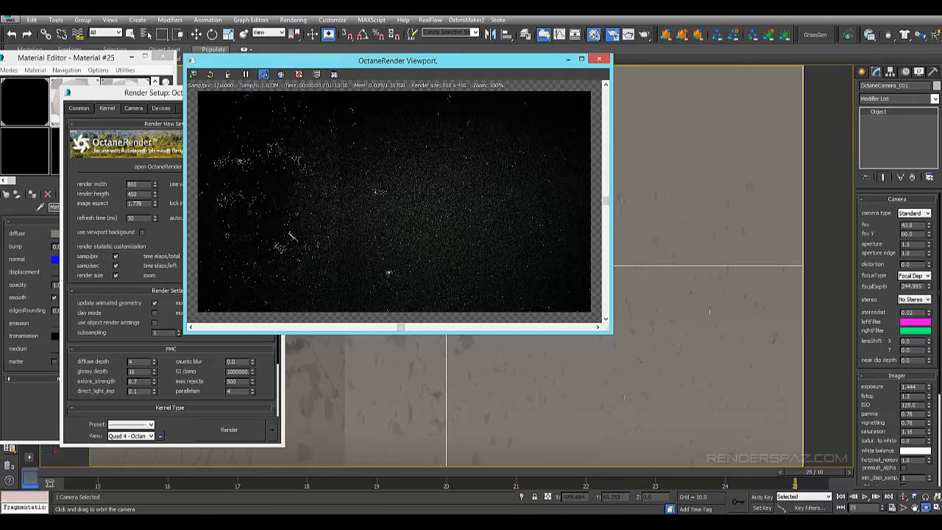
left_click(378, 192)
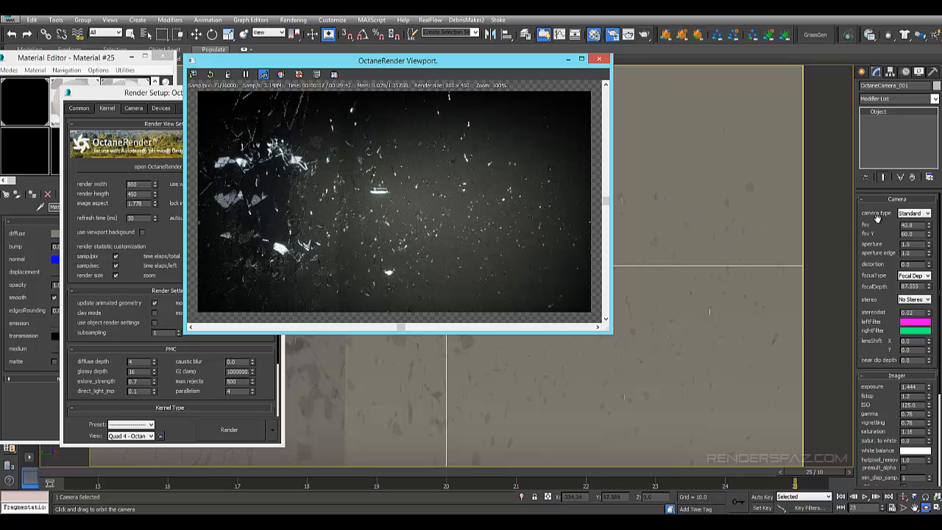
Set the camera's aperture to 1.2 and pick focus on the large shards in the main glass cluster
left_click(916, 244)
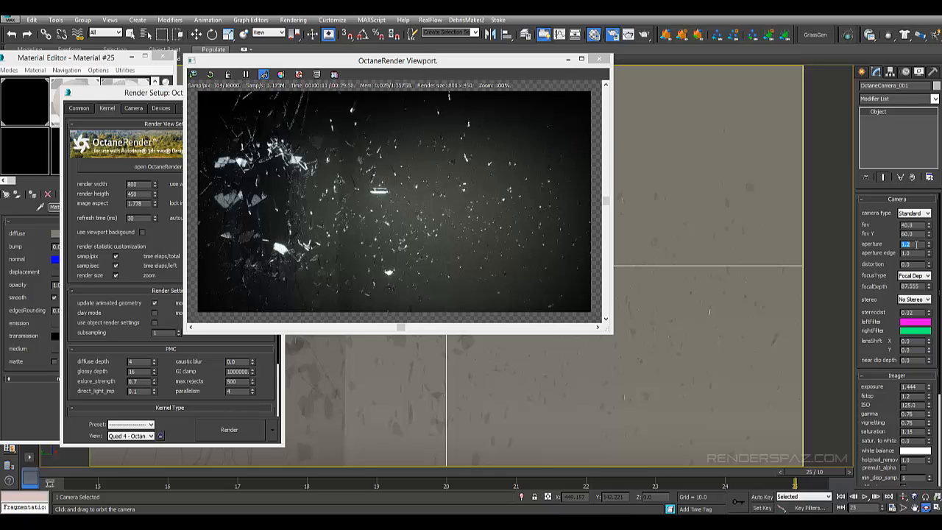
key("Return")
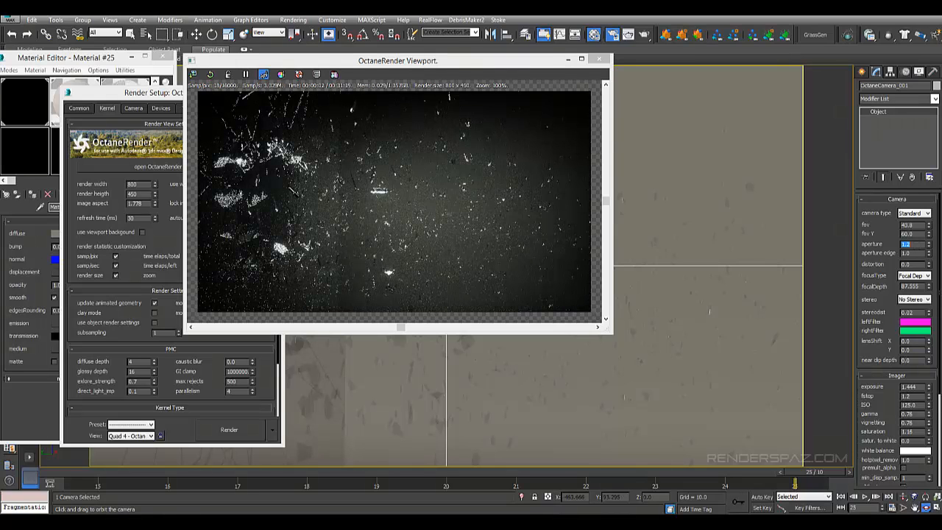
left_click(263, 205)
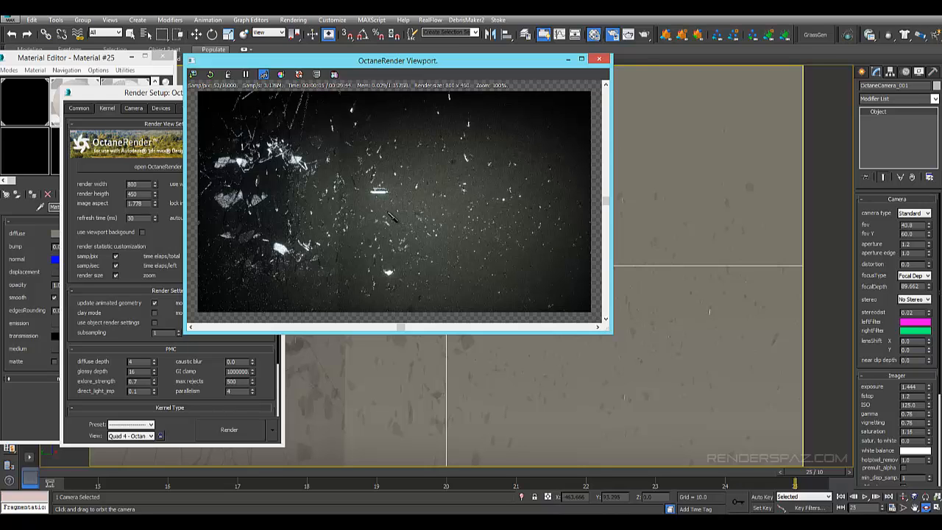
Inspect the small shards around the bright central shard up close to judge the depth-of-field blur in the render
scroll(390, 213, "up", 1)
scroll(384, 204, "up", 3)
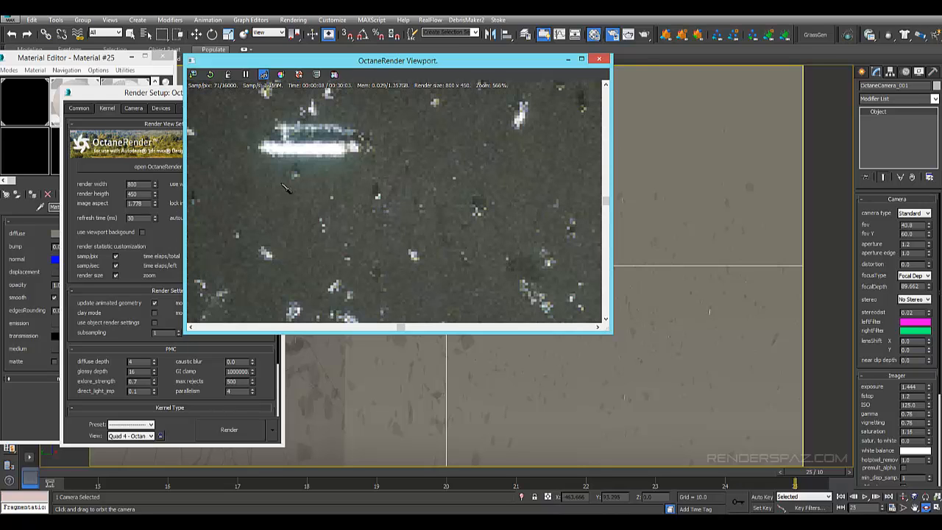
middle_click_drag(287, 192, 390, 204)
scroll(390, 203, "down", 4)
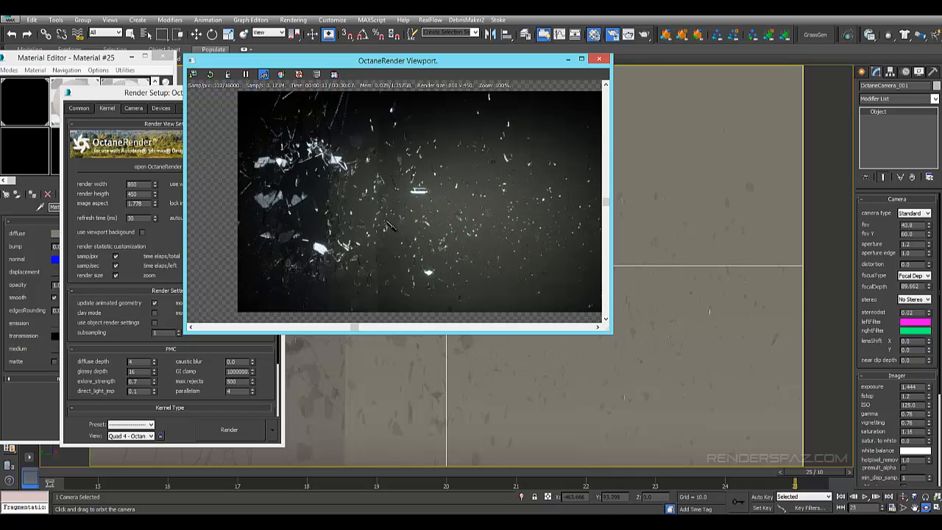
scroll(463, 242, "down", 1)
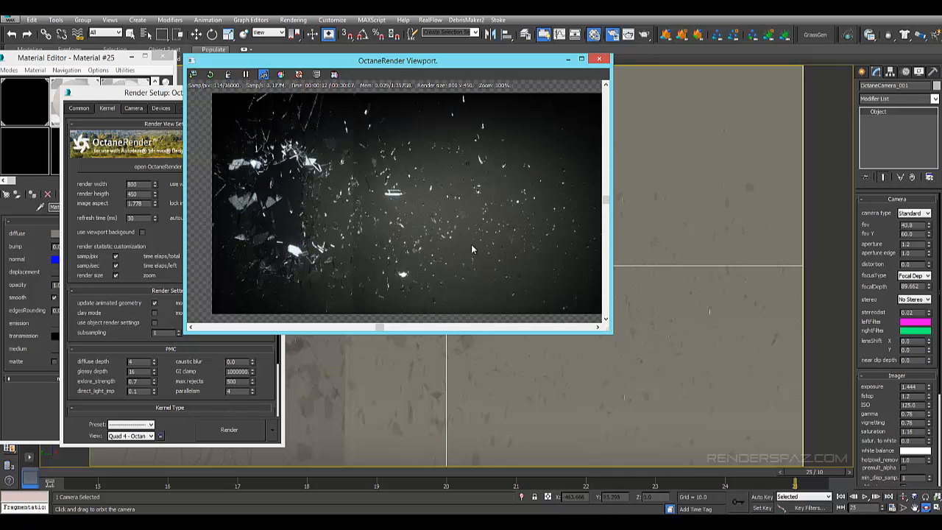
scroll(404, 180, "down", 1)
middle_click_drag(430, 167, 407, 183)
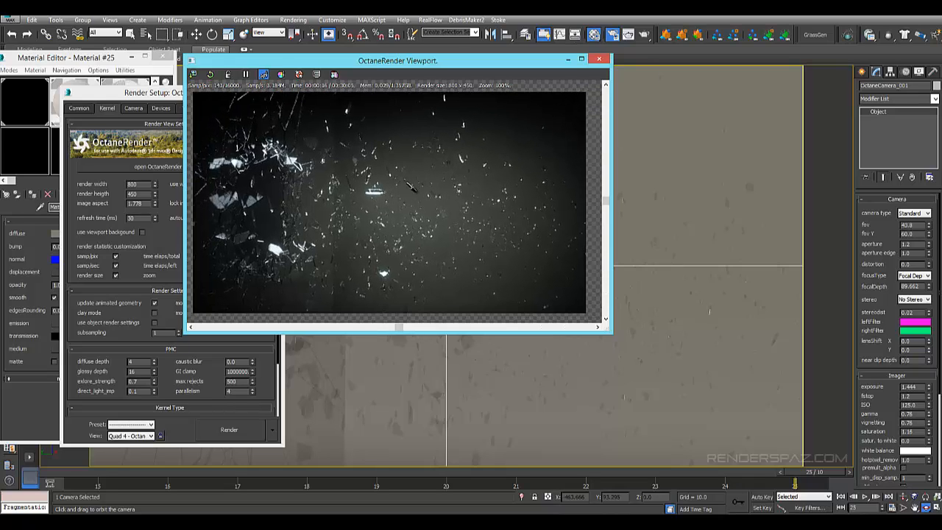
Set the render size to 1280 x 720 and reopen the Octane render viewport to restart the render
left_click(602, 62)
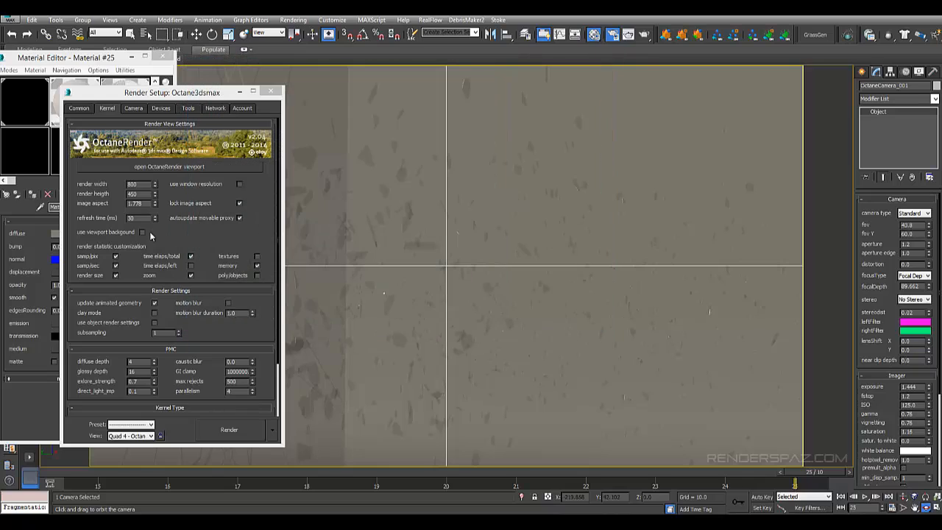
left_click_drag(144, 184, 21, 200)
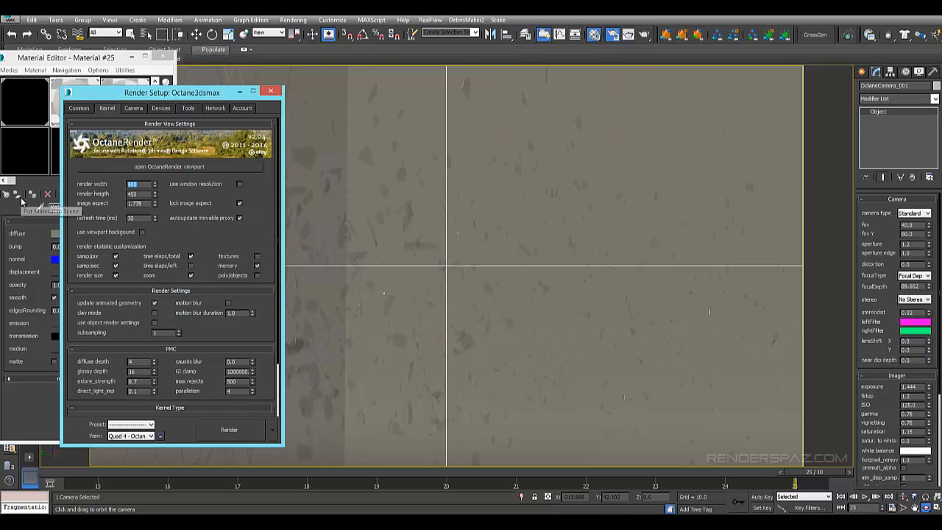
key("BackSpace")
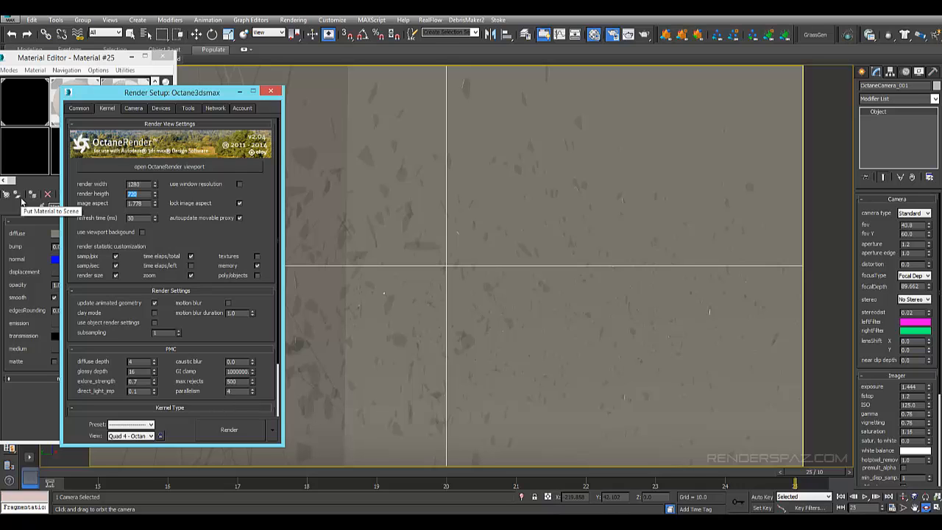
left_click(116, 166)
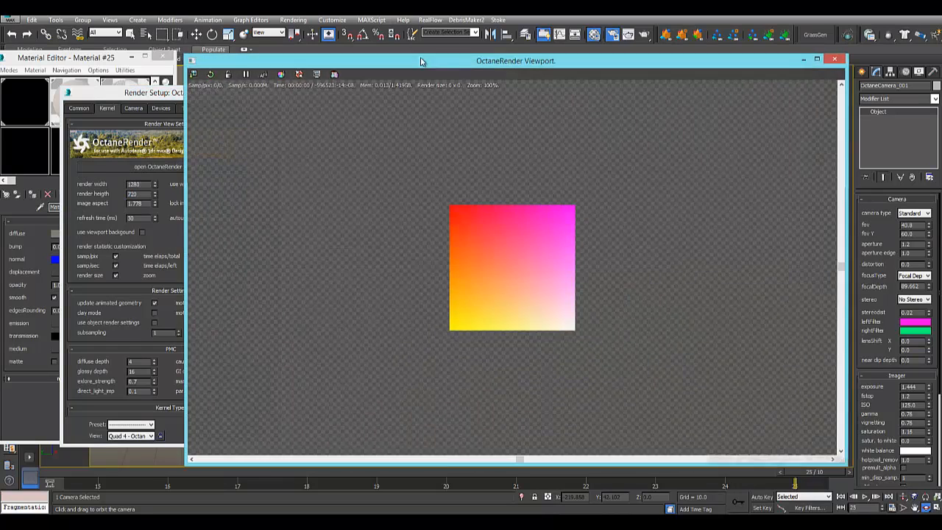
left_click_drag(557, 66, 487, 47)
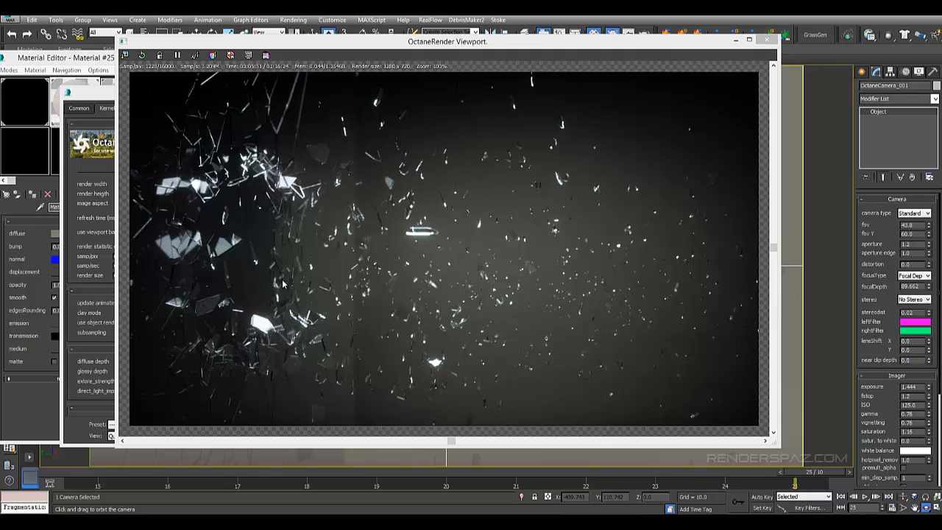
Examine the 1280 x 720 render up close, from the main glass cluster to the scattered small fragments
left_click(351, 257)
scroll(352, 254, "up", 1)
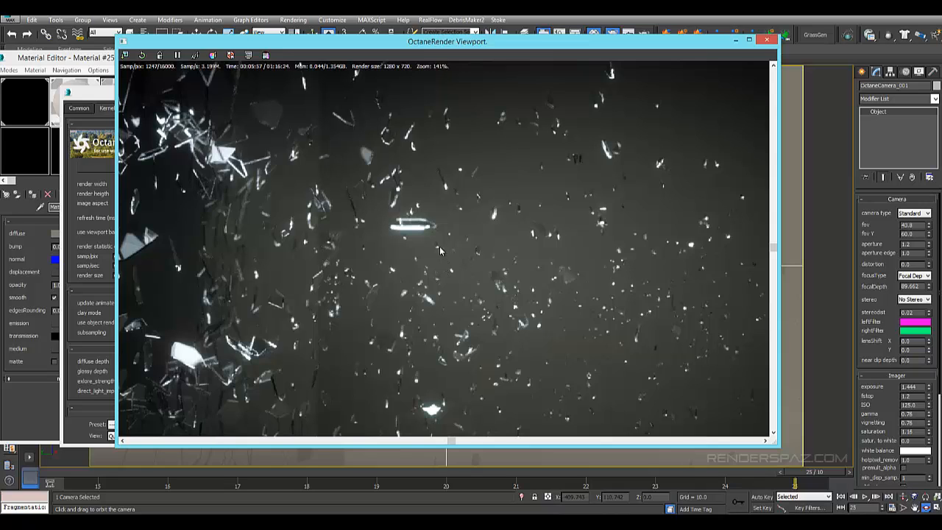
scroll(362, 252, "up", 2)
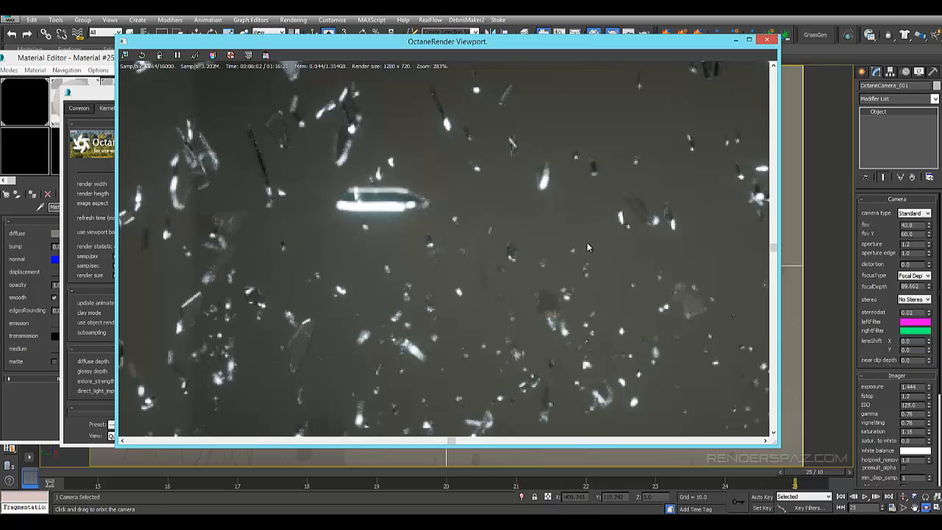
scroll(586, 247, "down", 2)
scroll(567, 254, "up", 2)
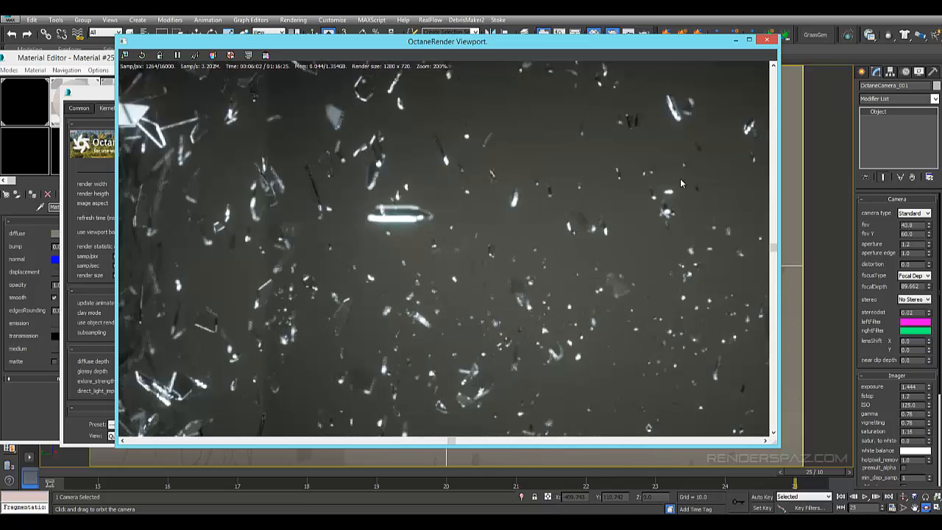
scroll(526, 250, "down", 3)
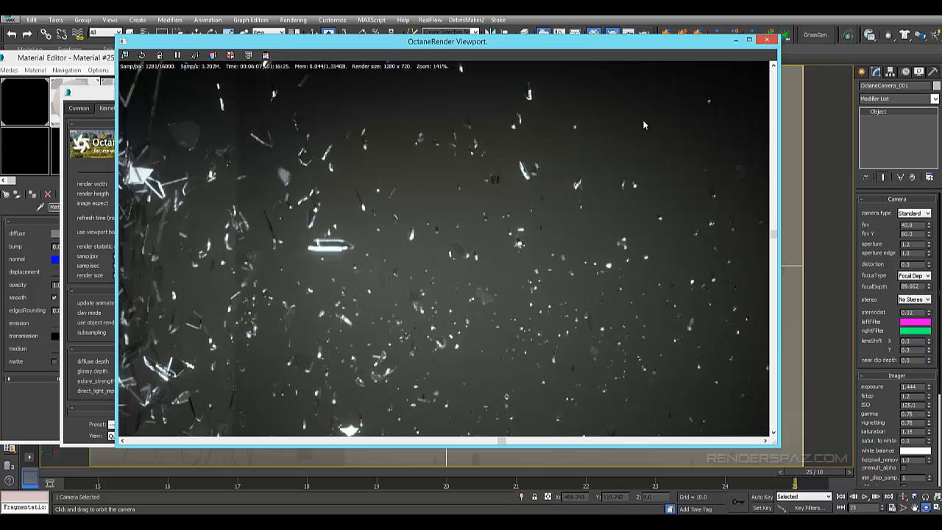
scroll(552, 146, "up", 1)
scroll(361, 101, "up", 1)
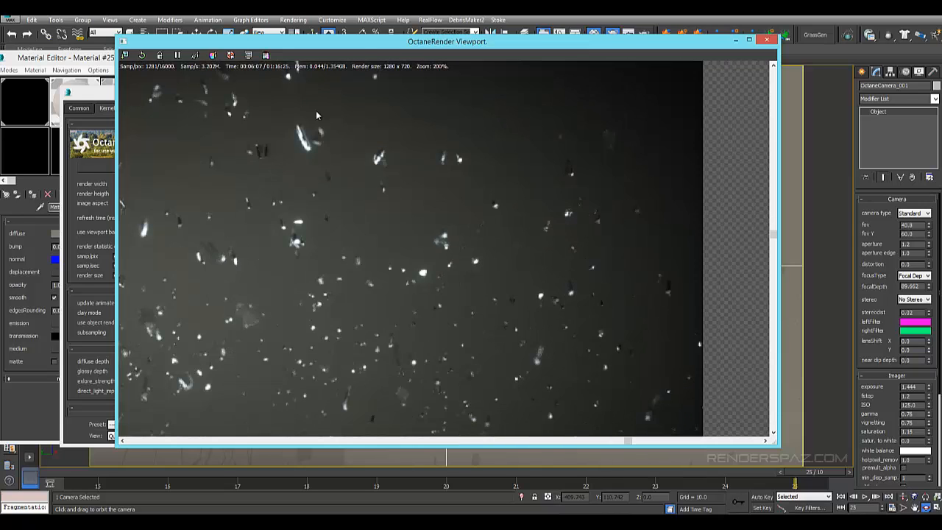
middle_click_drag(284, 80, 339, 194)
scroll(339, 194, "down", 1)
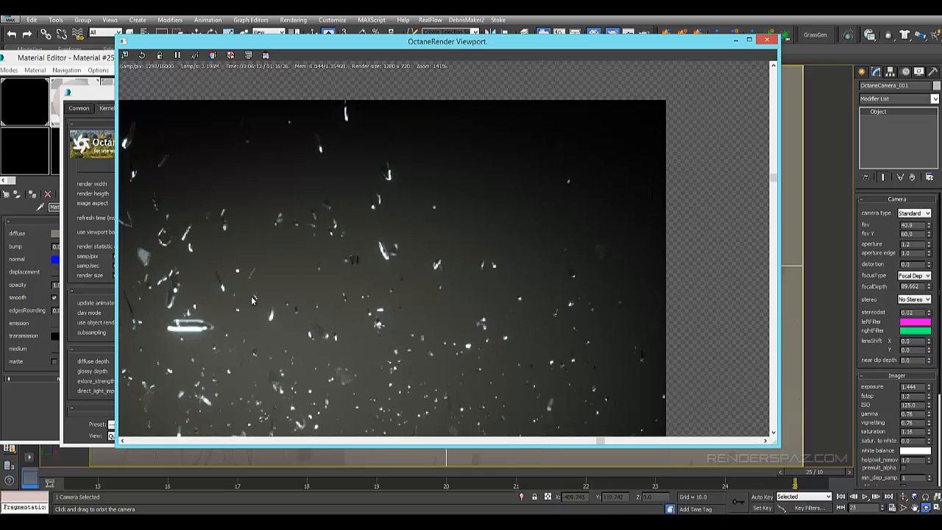
middle_click_drag(348, 263, 449, 224)
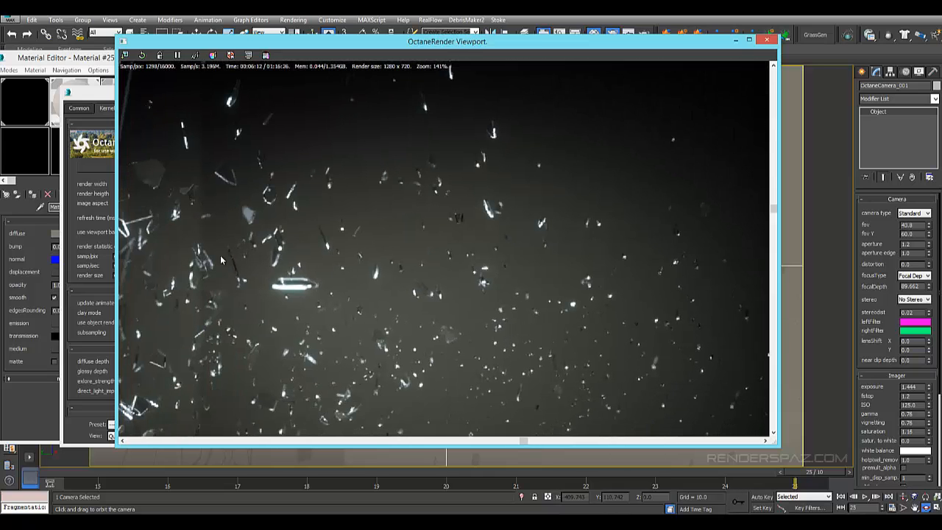
scroll(221, 259, "down", 1)
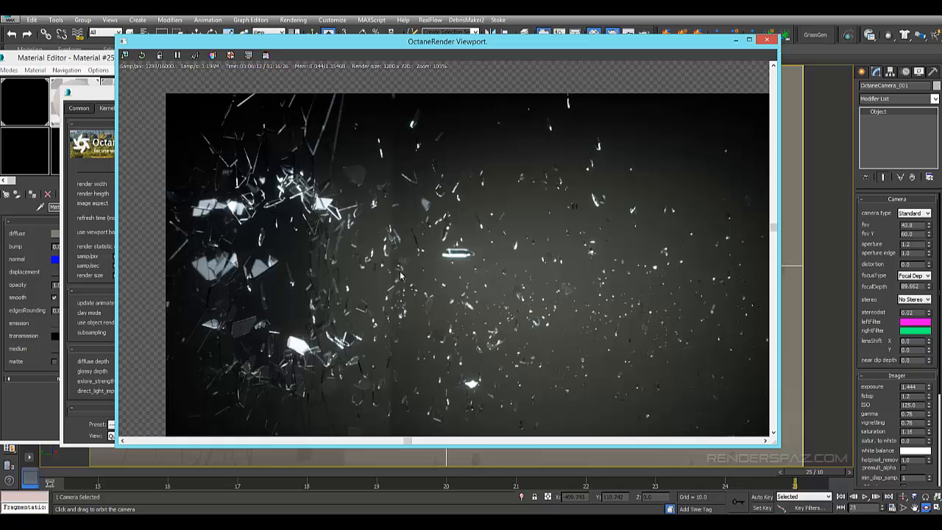
Centre the render and compare it with the glass reference photo
middle_click_drag(401, 273, 368, 229)
middle_click_drag(363, 96, 374, 171)
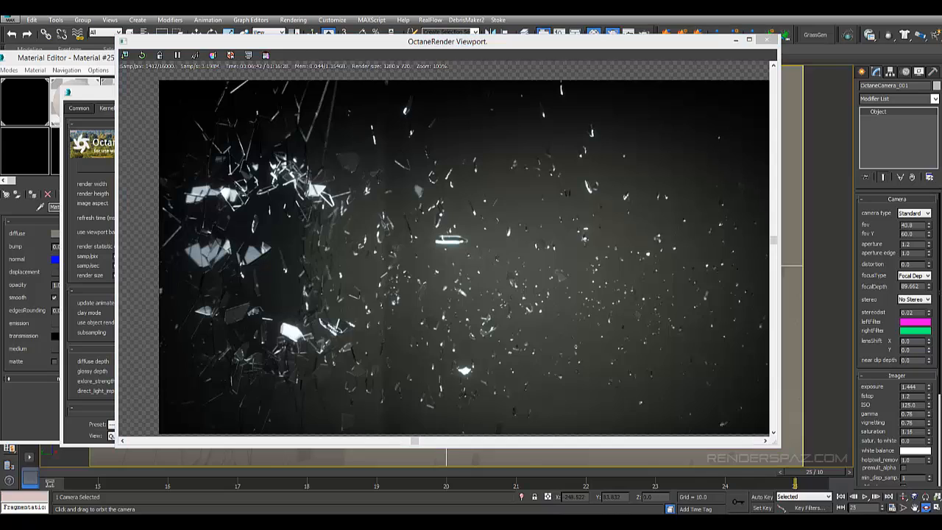
left_click_drag(941, 111, 345, 56)
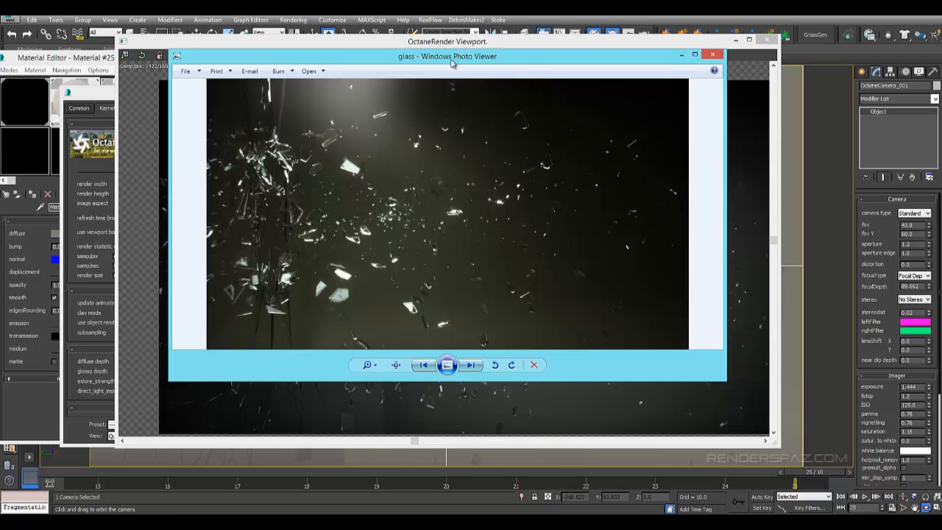
left_click_drag(458, 58, 941, 96)
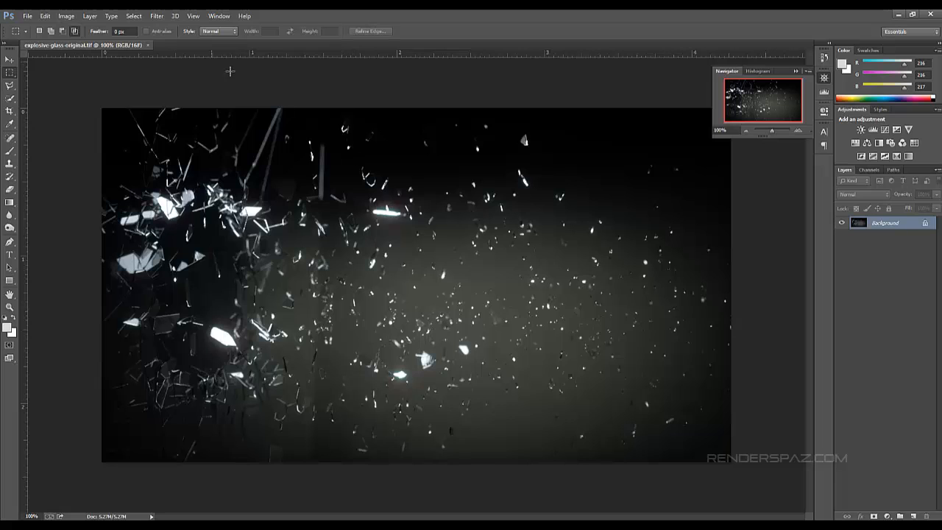
Switch to Photoshop, start a Photo Filter adjustment on the glass render and set its density to 31%
left_click(156, 16)
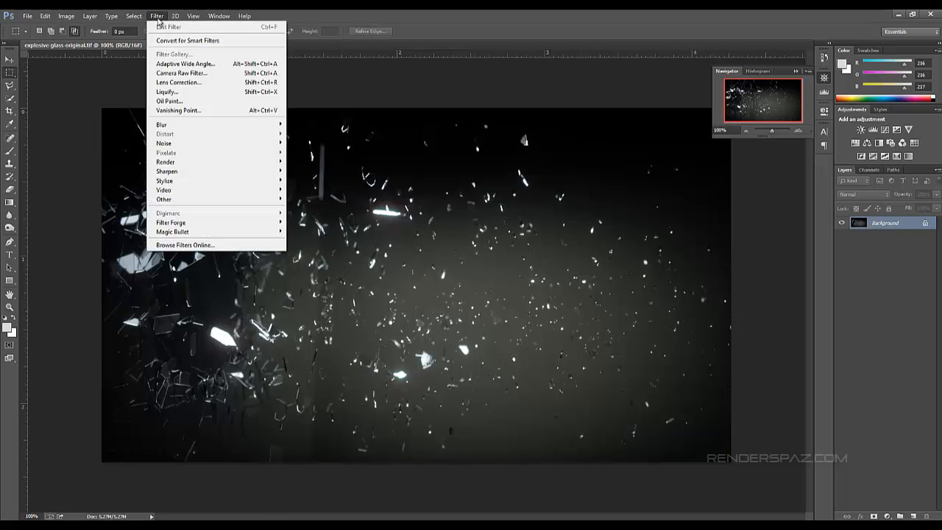
left_click(158, 18)
left_click(140, 16)
mouse_move(159, 17)
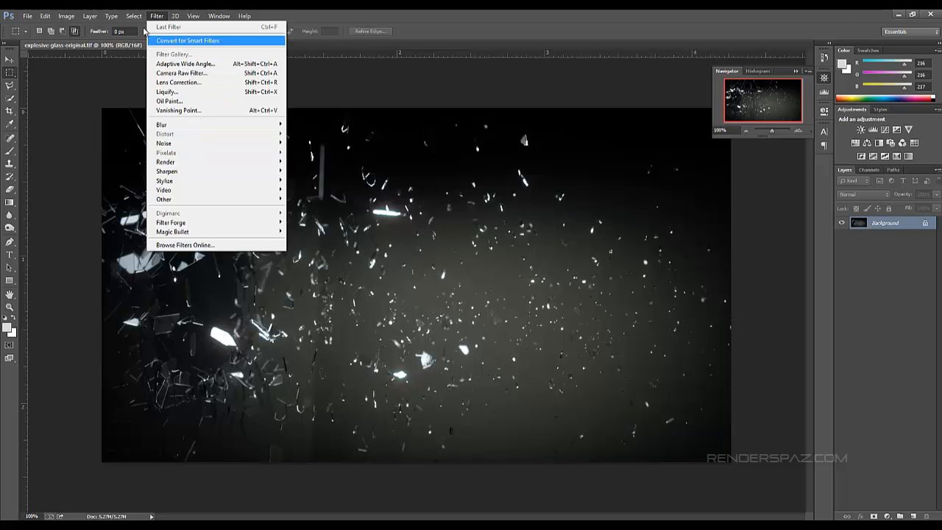
mouse_move(66, 16)
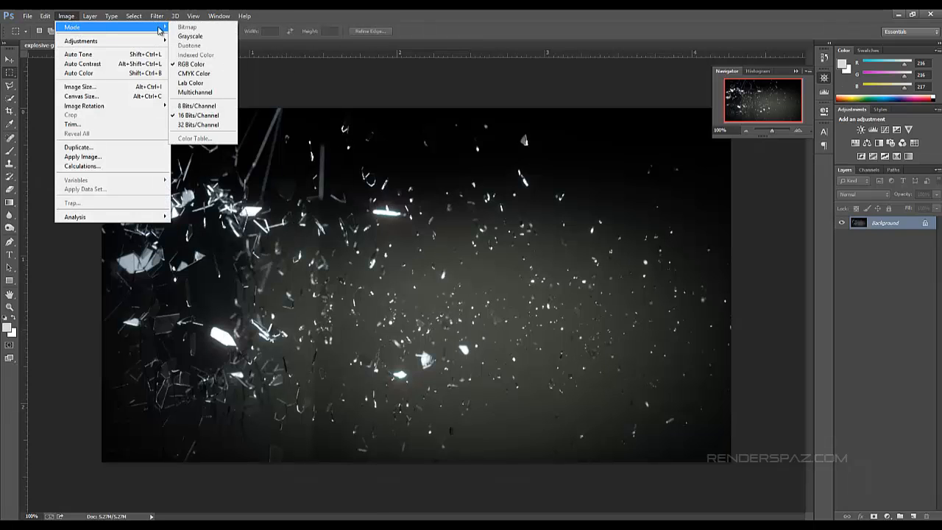
mouse_move(130, 41)
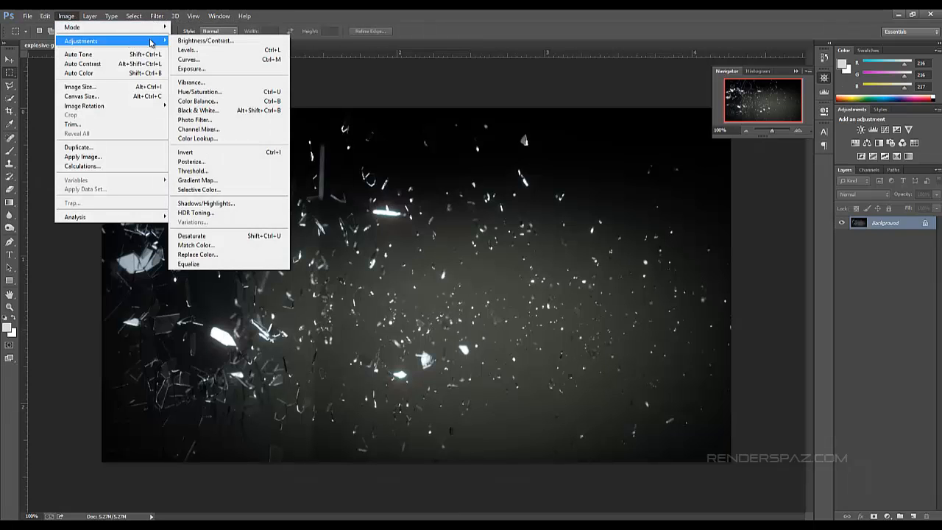
left_click(197, 120)
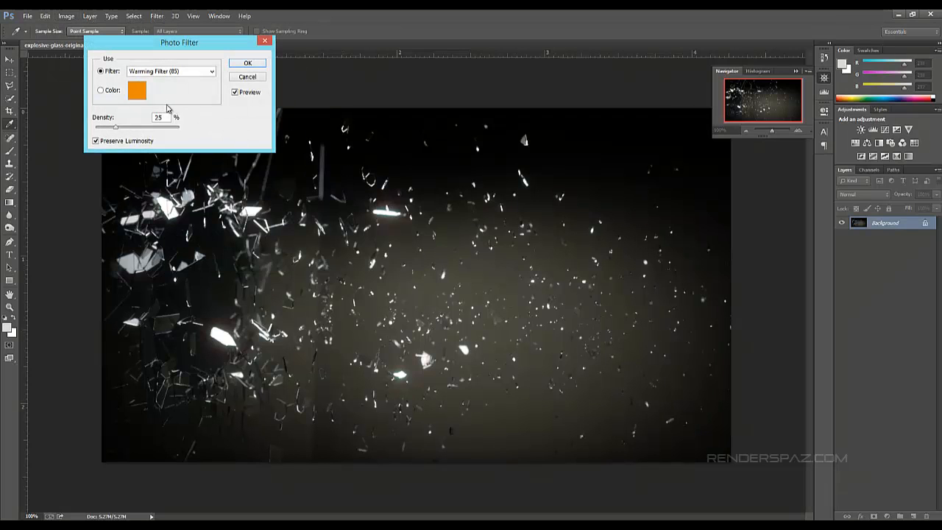
left_click_drag(116, 127, 121, 130)
Try the Photo Filter presets from Warming Filter (81) onwards, choose Yellow and apply it to the background layer
left_click(156, 71)
left_click(162, 93)
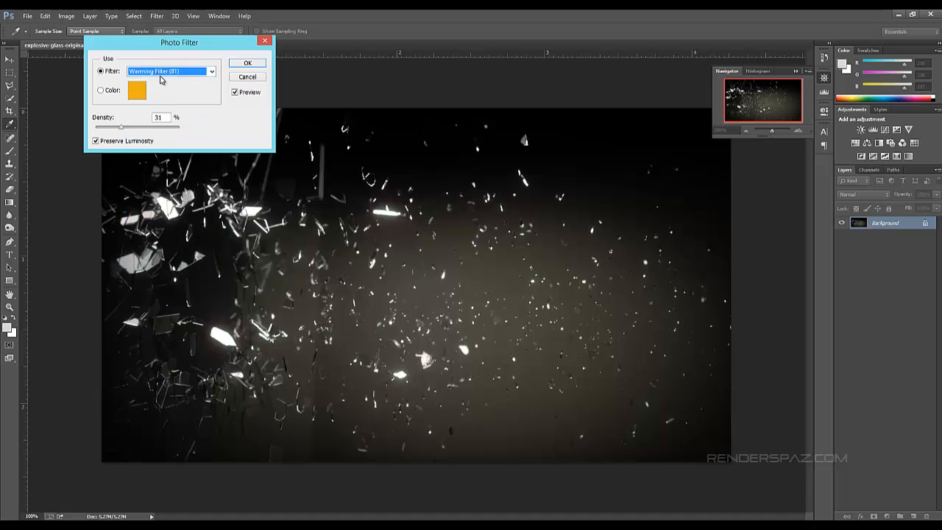
key("Down")
key("Down")
key("Down")
key("Down")
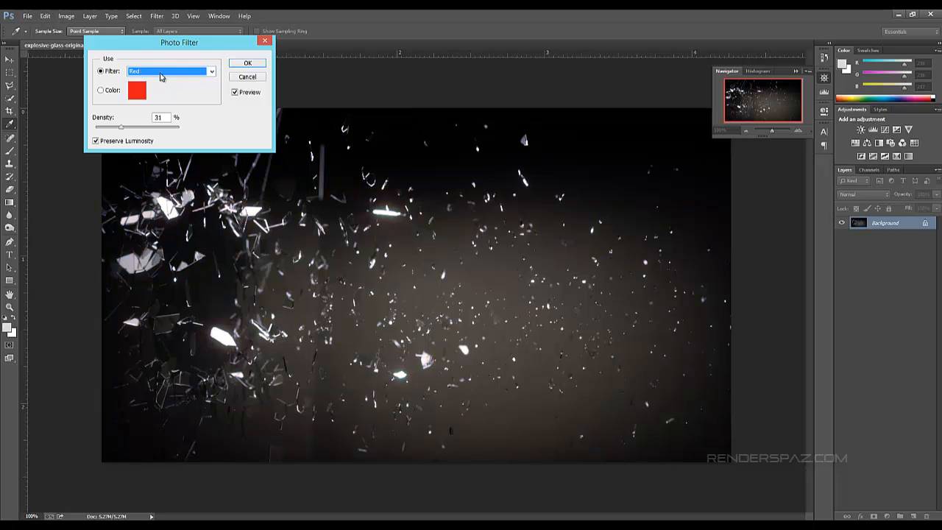
key("Up")
key("Down")
key("Down")
key("Down")
key("Down")
key("Up")
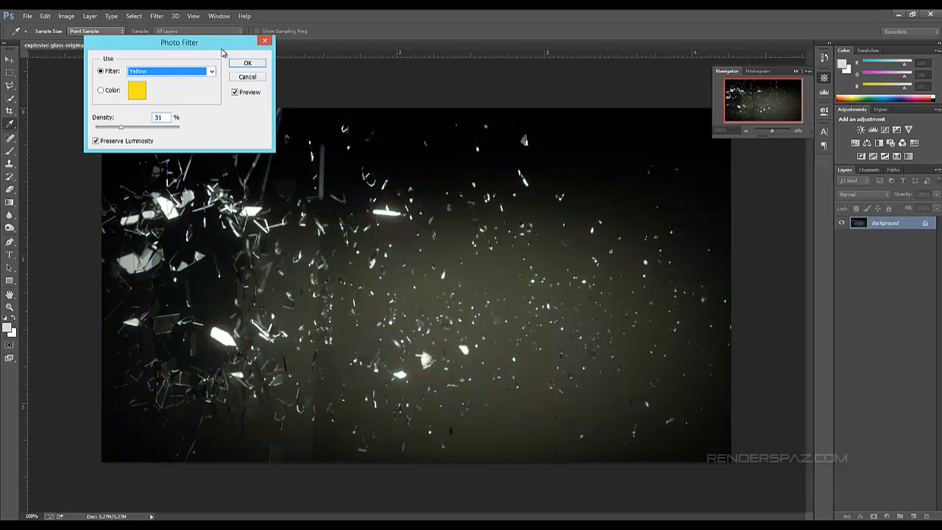
left_click(247, 64)
key("m")
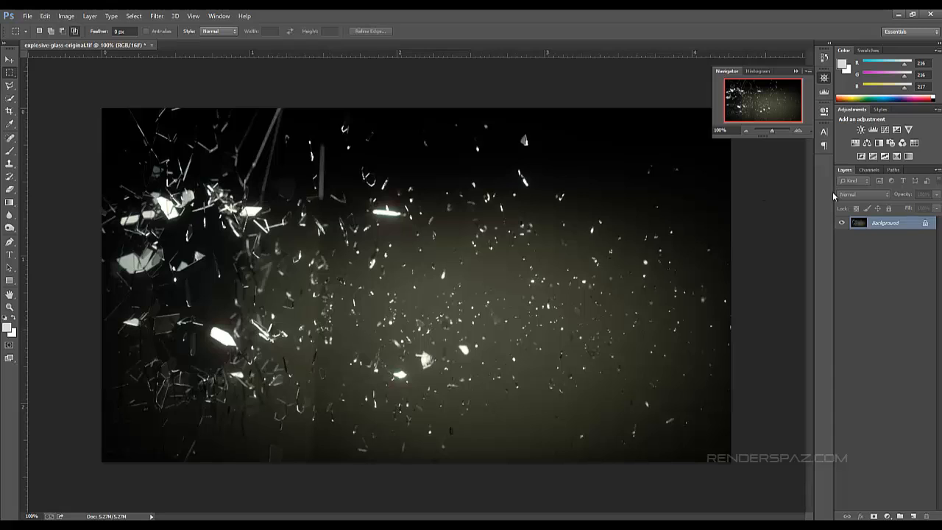
Create a new layer above the background and name it Glare
left_click(913, 515)
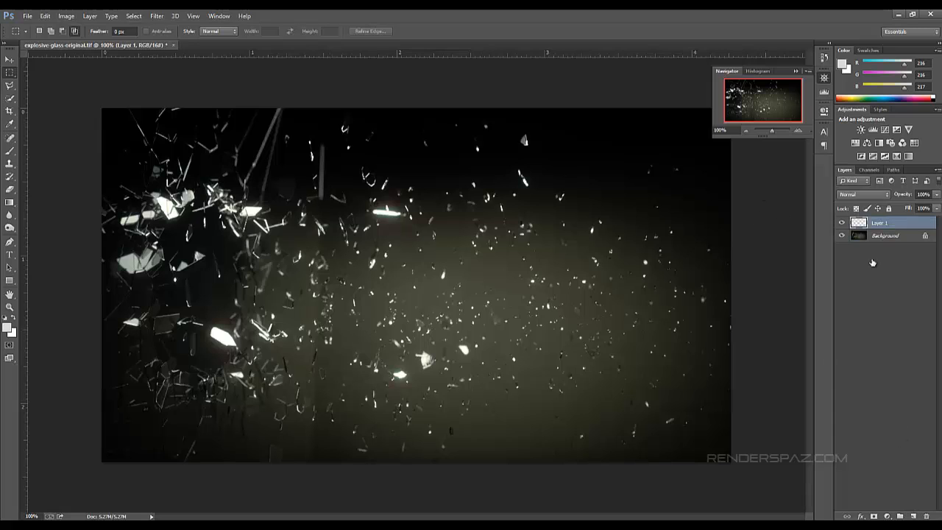
double_click(885, 223)
type("Glare")
key("Return")
Choose the Foreground to Transparent preset for the Gradient tool and set its starting colour stop to white (ffffff)
left_click_drag(10, 202, 62, 203)
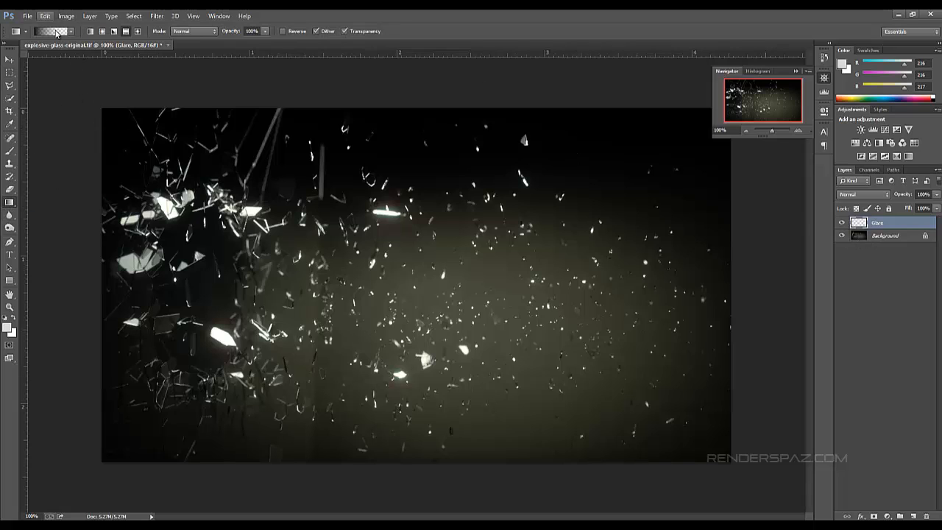
left_click(61, 32)
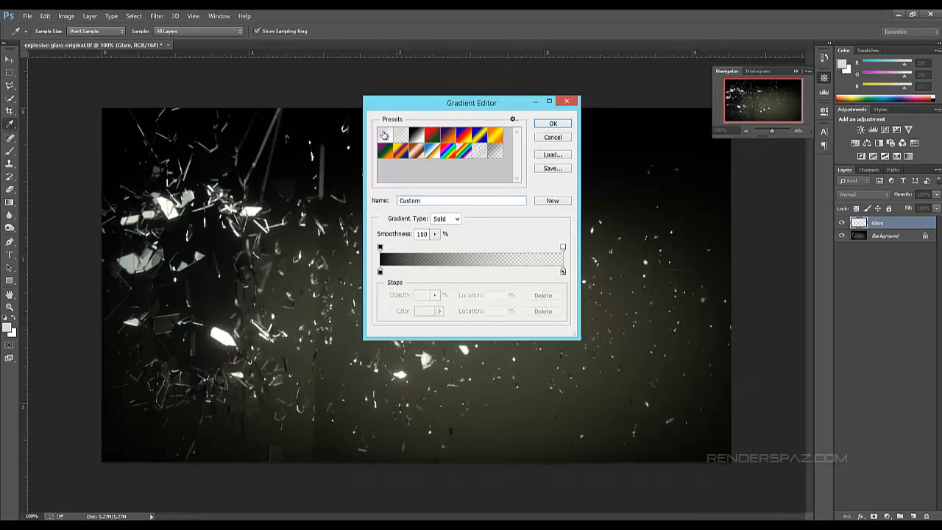
left_click(402, 136)
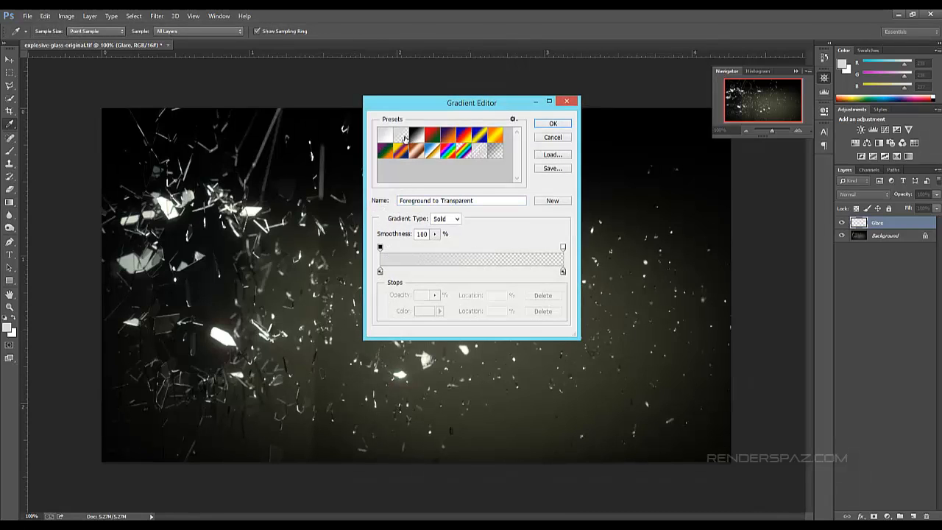
double_click(380, 271)
left_click(585, 192)
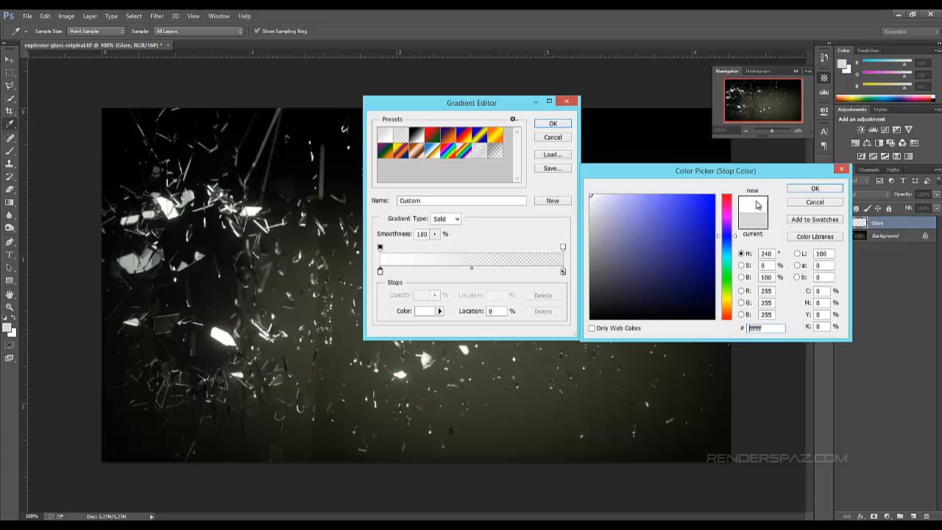
left_click(814, 189)
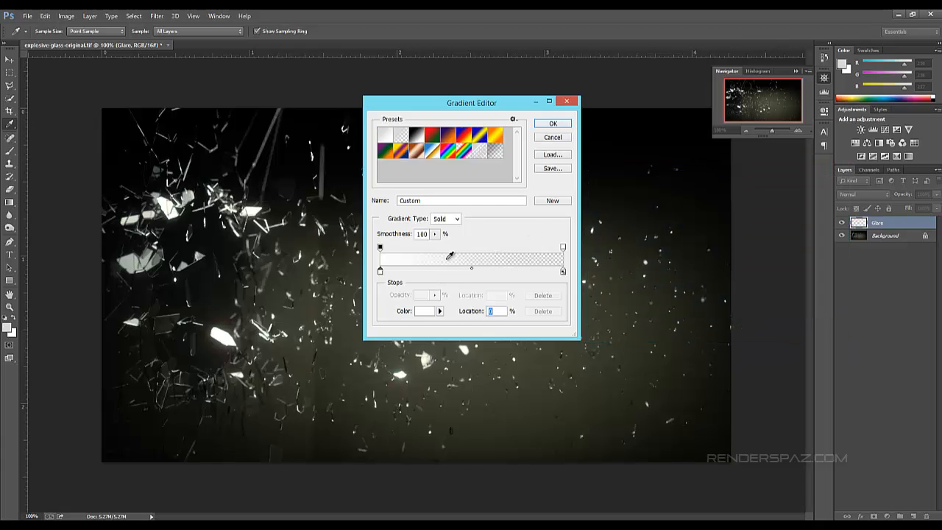
Draw a white-to-transparent radial gradient on the Glare layer, centred just above the image's upper-left edge and fading towards the middle
left_click(552, 123)
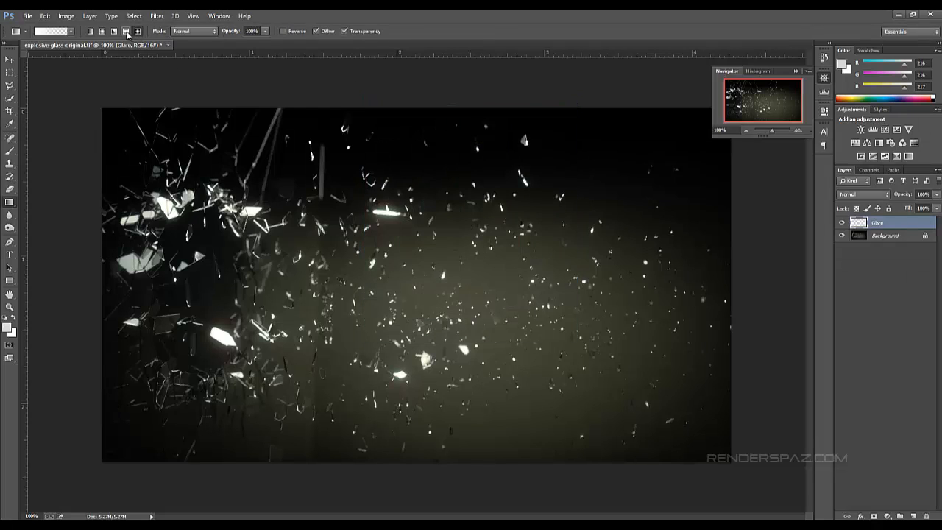
left_click_drag(192, 96, 272, 234)
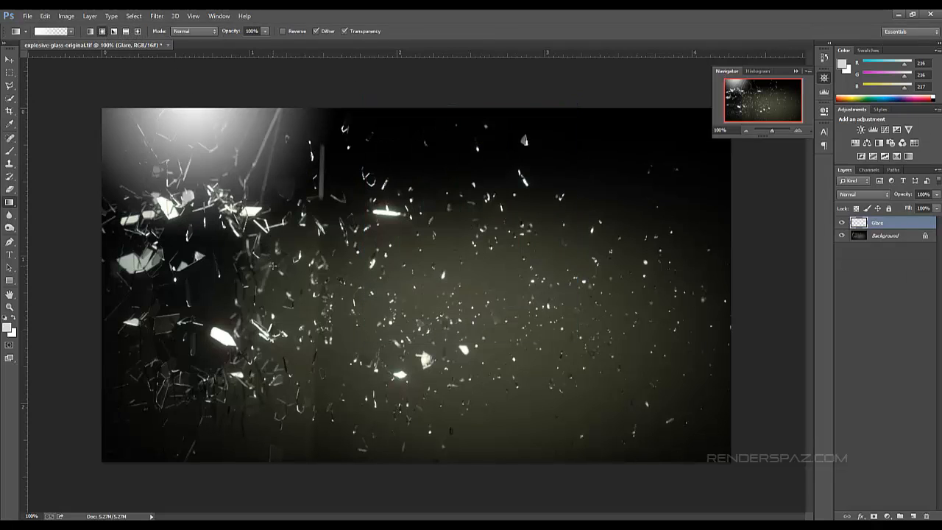
key("ctrl+z")
left_click_drag(272, 67, 569, 355)
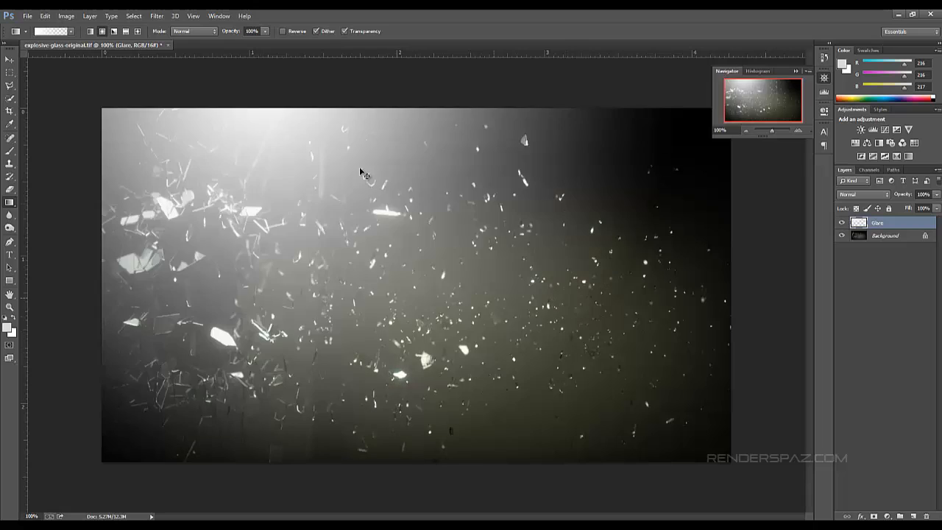
key("ctrl+z")
left_click_drag(229, 75, 529, 323)
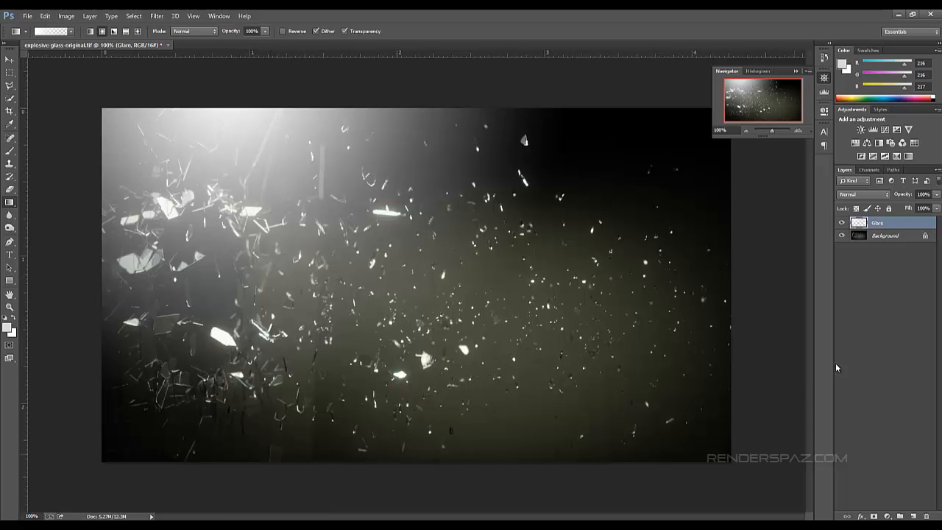
Try the Soft Light and Screen blend modes on the Glare layer and settle on Linear Light
left_click(874, 195)
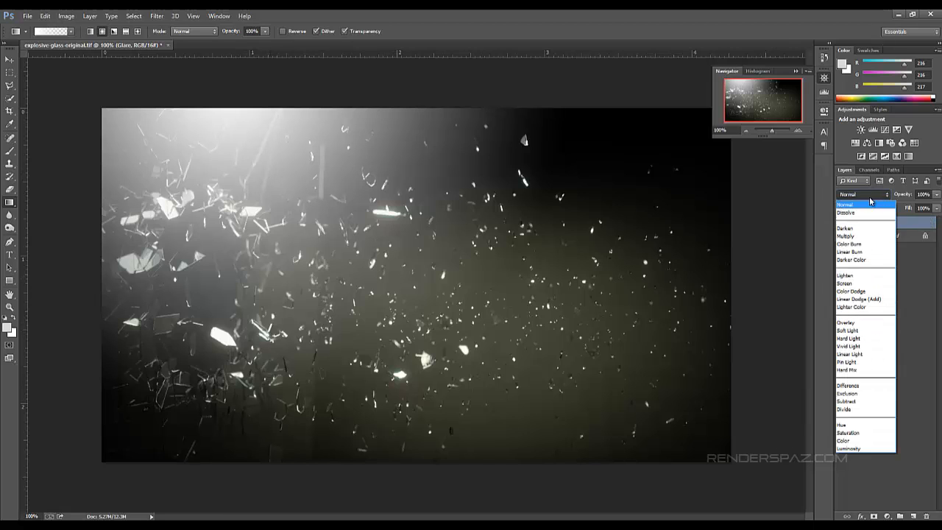
left_click(856, 331)
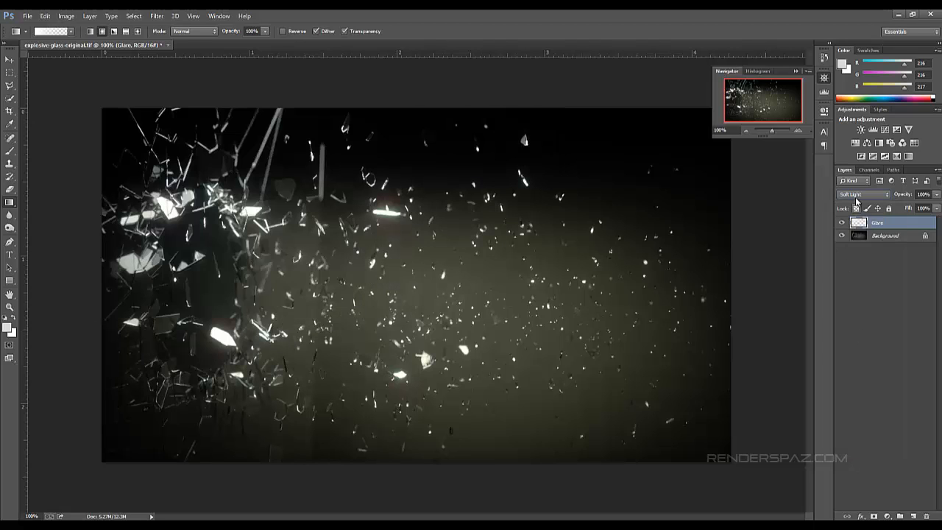
left_click(857, 194)
left_click(850, 330)
left_click(875, 196)
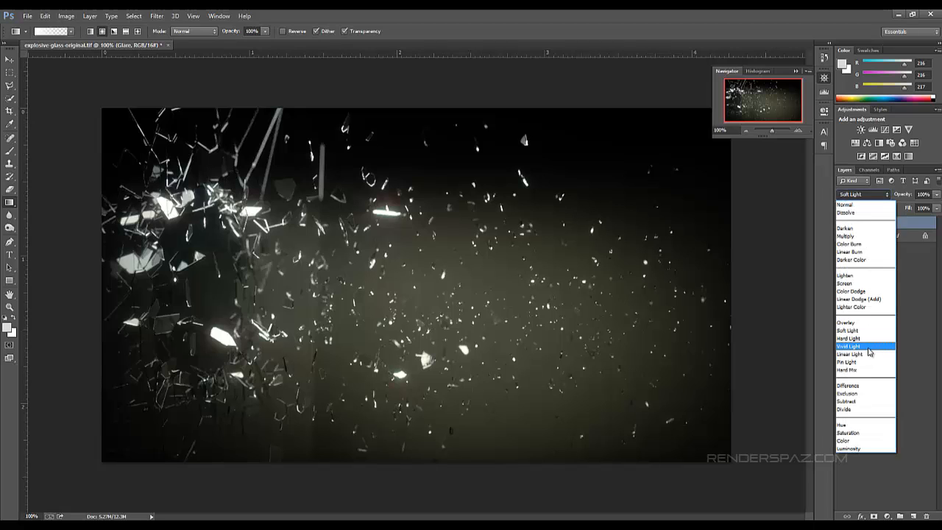
left_click(858, 284)
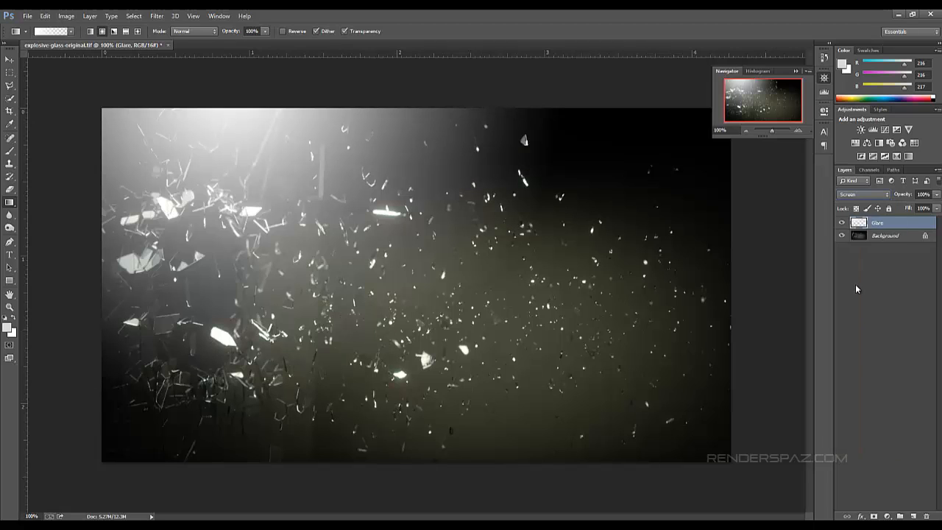
left_click(861, 194)
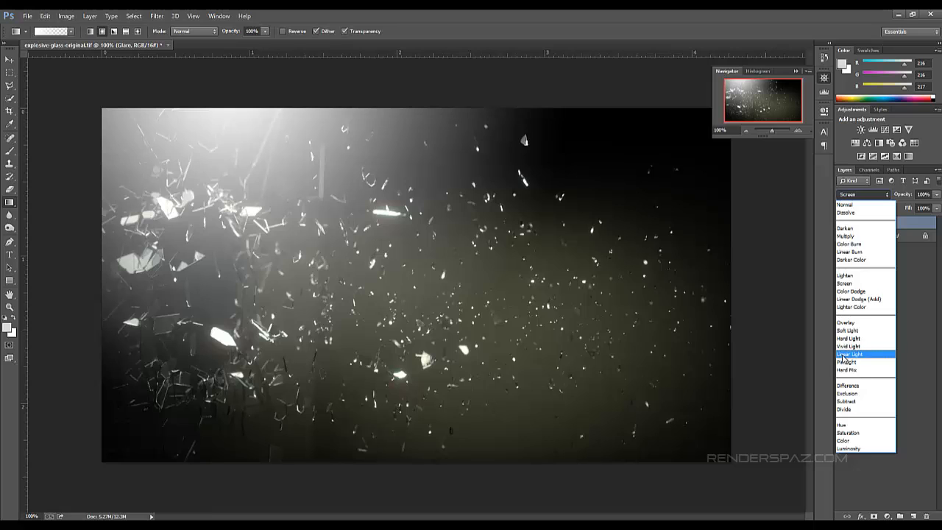
left_click(854, 354)
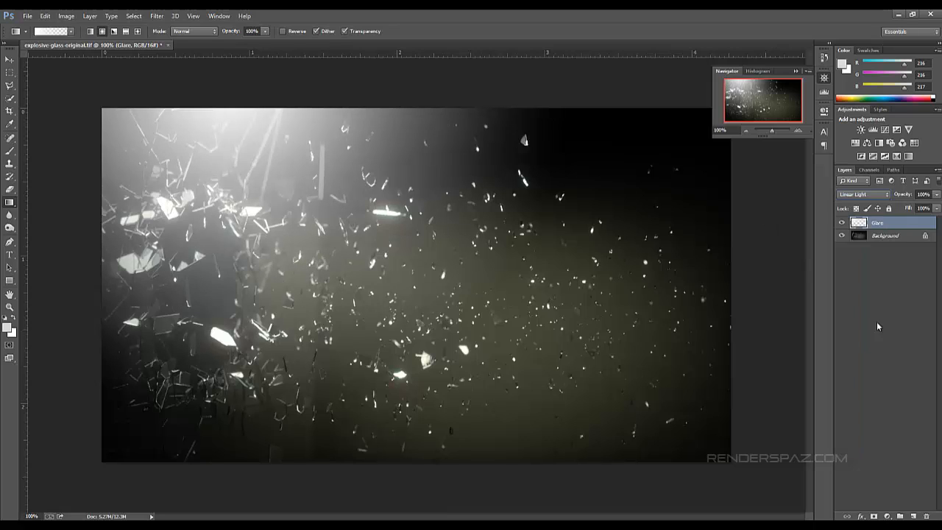
Reduce the Glare layer's opacity to 53%
left_click(923, 194)
left_click(938, 195)
left_click_drag(934, 209, 915, 208)
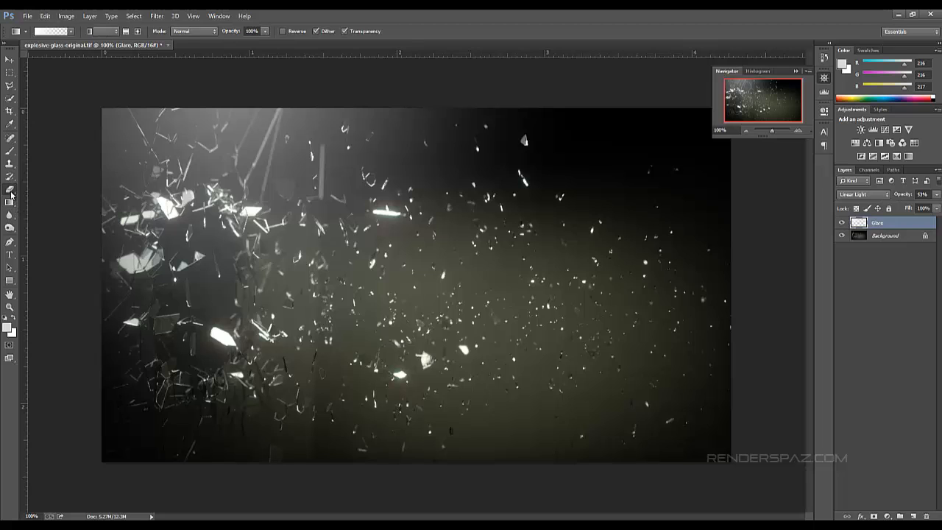
Choose the Eraser tool with a 244 px brush, try a stroke over the left-hand shards and undo it
left_click(9, 189)
left_click(49, 34)
left_click_drag(77, 64, 106, 64)
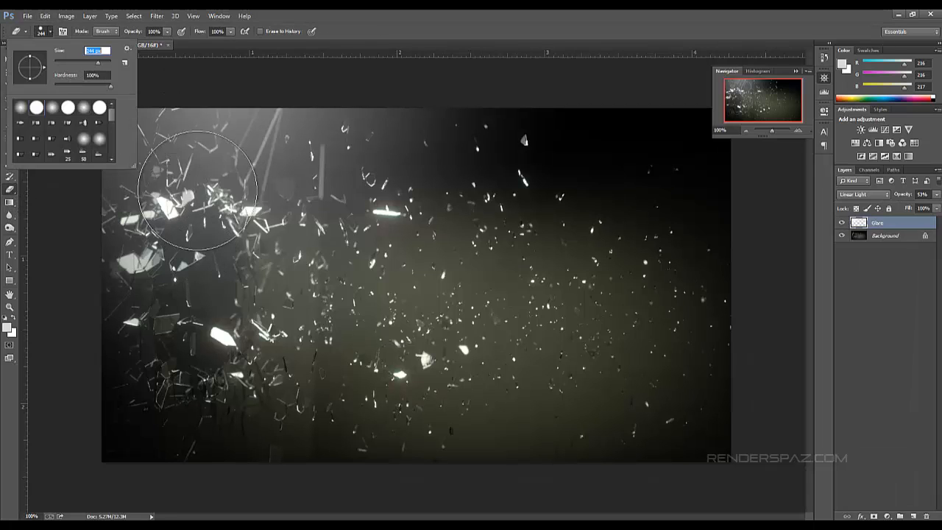
left_click_drag(161, 217, 158, 218)
key("ctrl+z")
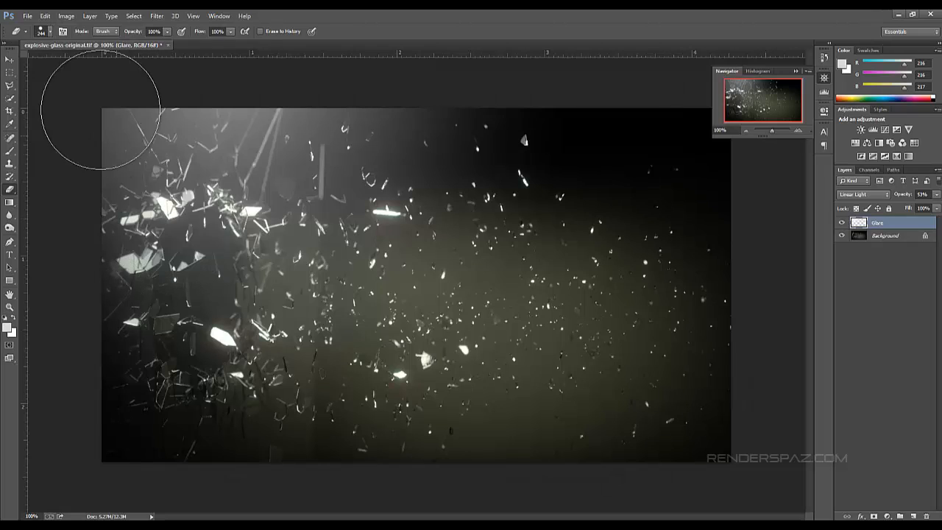
Soften the eraser to 0% hardness at 226 px, with 73% opacity and 63% flow
left_click(49, 33)
left_click_drag(60, 86, 54, 86)
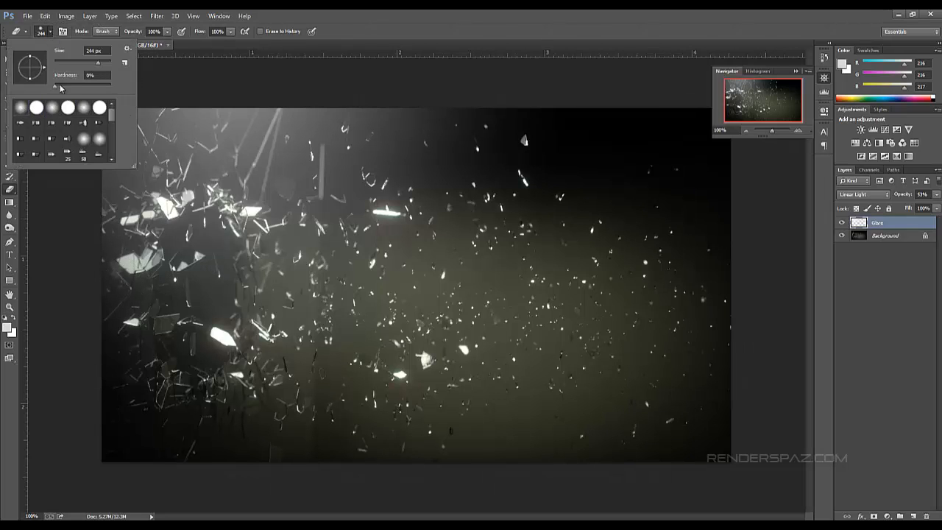
left_click(96, 64)
left_click(230, 32)
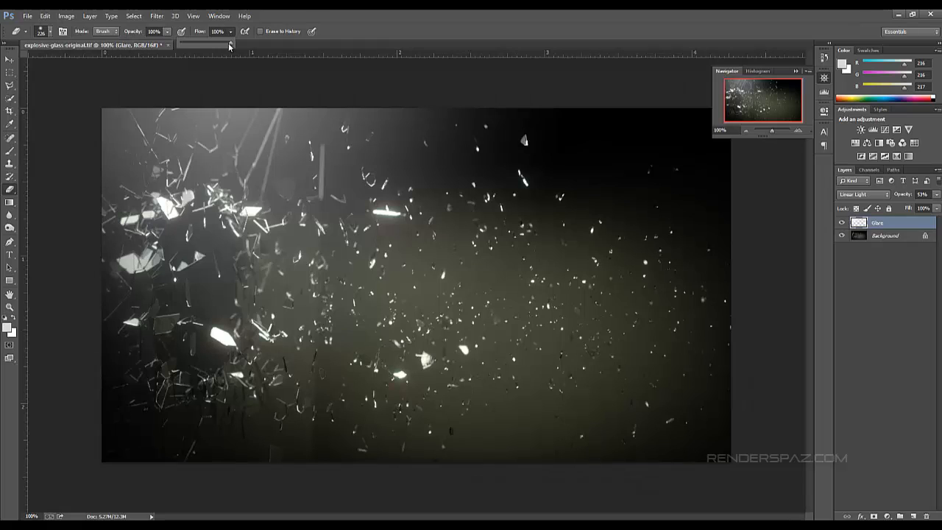
left_click_drag(231, 44, 155, 49)
left_click(168, 32)
left_click(167, 32)
Try erasing the glare over the upper-left glass shards and undo the strokes
mouse_move(71, 220)
left_mouse_down()
mouse_move(78, 148)
mouse_move(157, 200)
mouse_move(179, 251)
mouse_move(200, 156)
left_mouse_up()
key("ctrl+z")
key("ctrl+z")
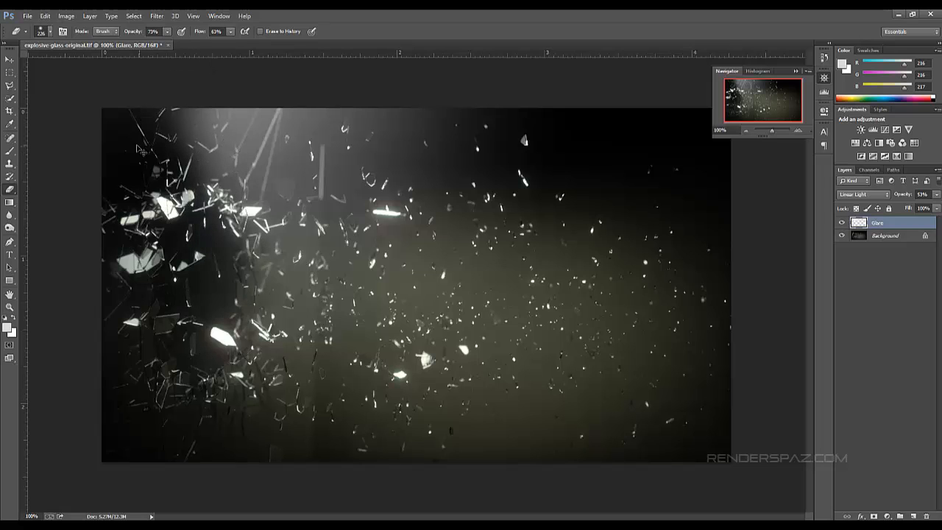
key("ctrl+alt+z")
key("ctrl+alt+z")
key("ctrl+alt+z")
key("ctrl+alt+z")
key("ctrl+alt+z")
key("ctrl+alt+z")
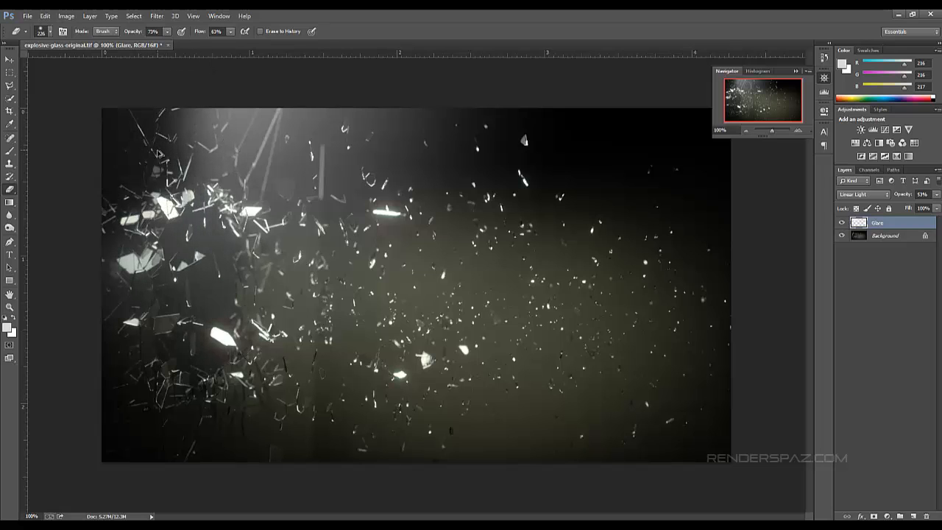
Enlarge the eraser to 437 px and erase the glare over the glass shards on the image's left side
left_click(50, 33)
left_click(102, 63)
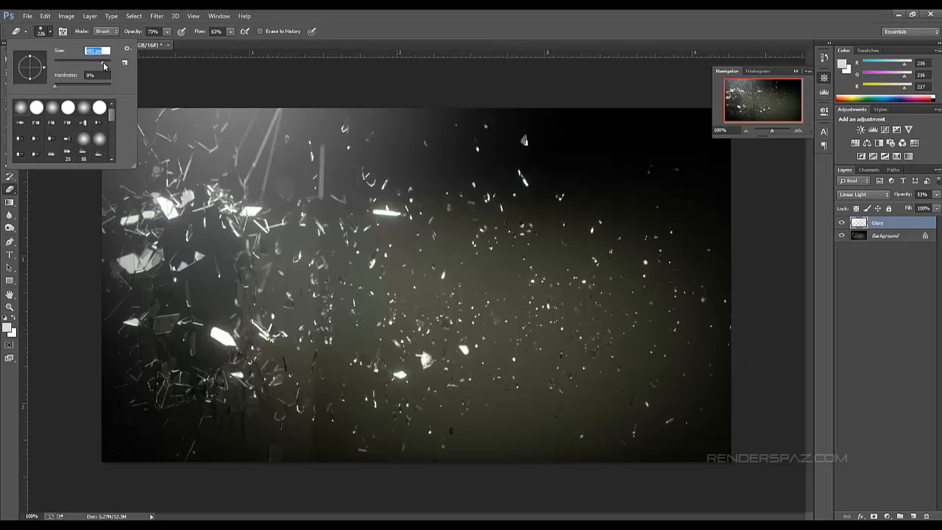
mouse_move(143, 181)
left_mouse_down()
mouse_move(161, 210)
mouse_move(137, 199)
mouse_move(204, 248)
mouse_move(294, 340)
mouse_move(366, 305)
mouse_move(279, 221)
left_mouse_up()
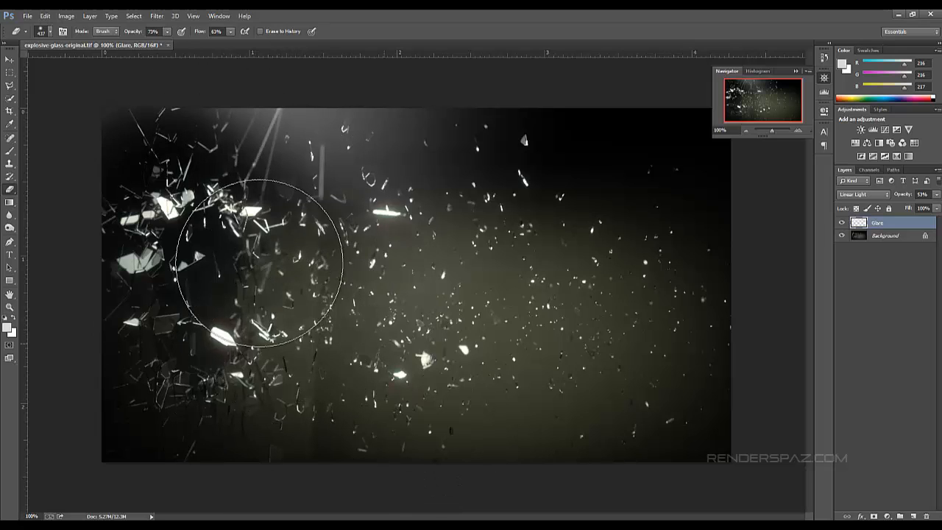
left_click(218, 157)
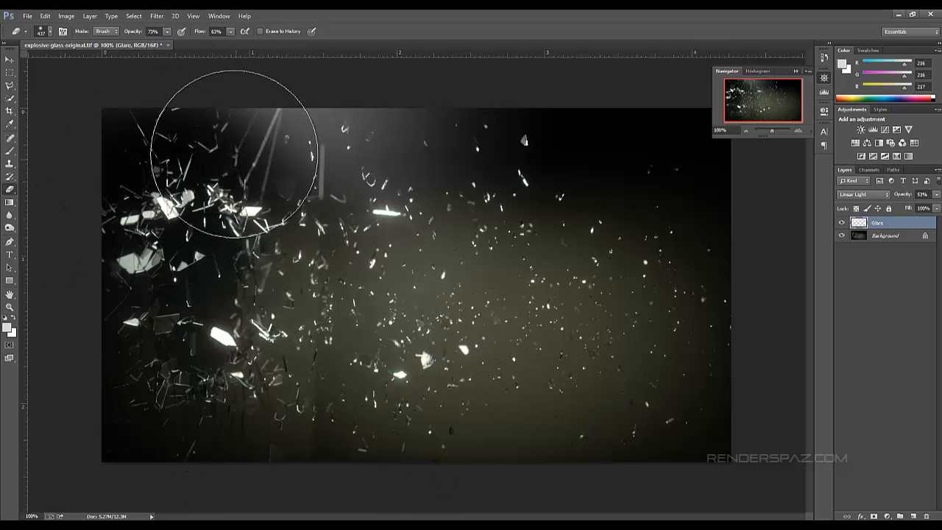
left_click(236, 154)
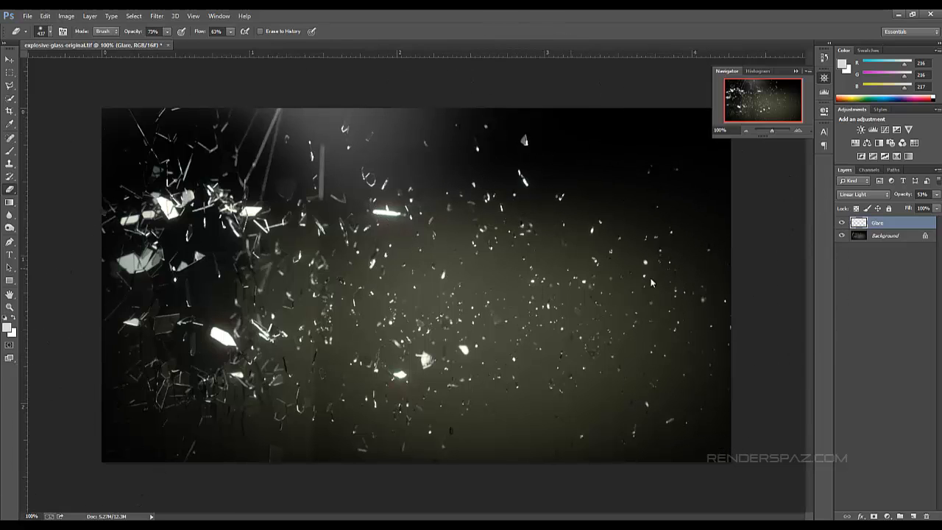
Compare the image with and without the Glare layer
left_click(842, 223)
left_click(842, 223)
left_click(841, 223)
left_click(842, 222)
left_click(841, 223)
left_click(842, 223)
left_click(9, 59)
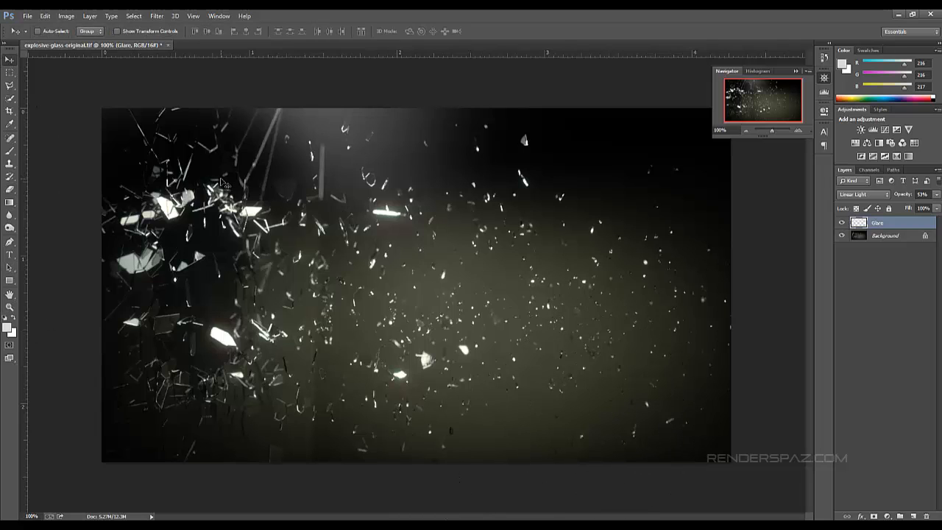
left_click(67, 16)
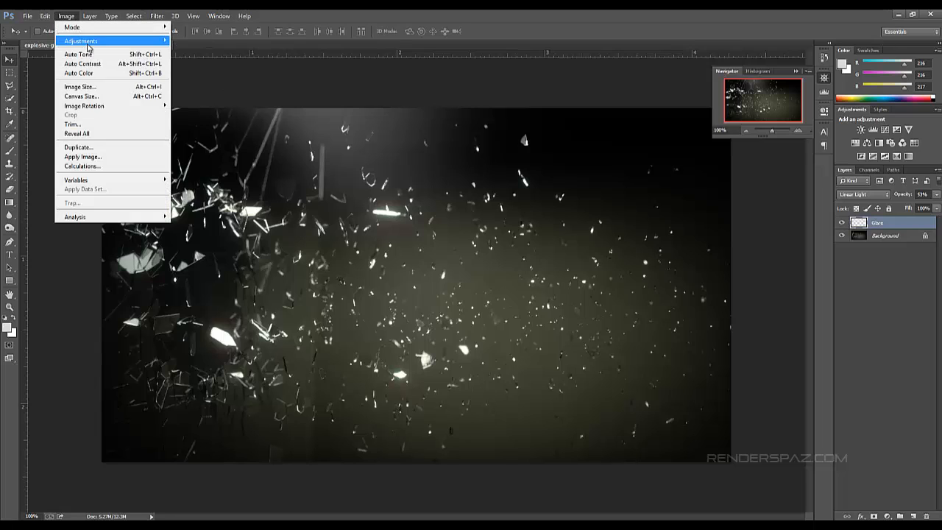
left_click(456, 329)
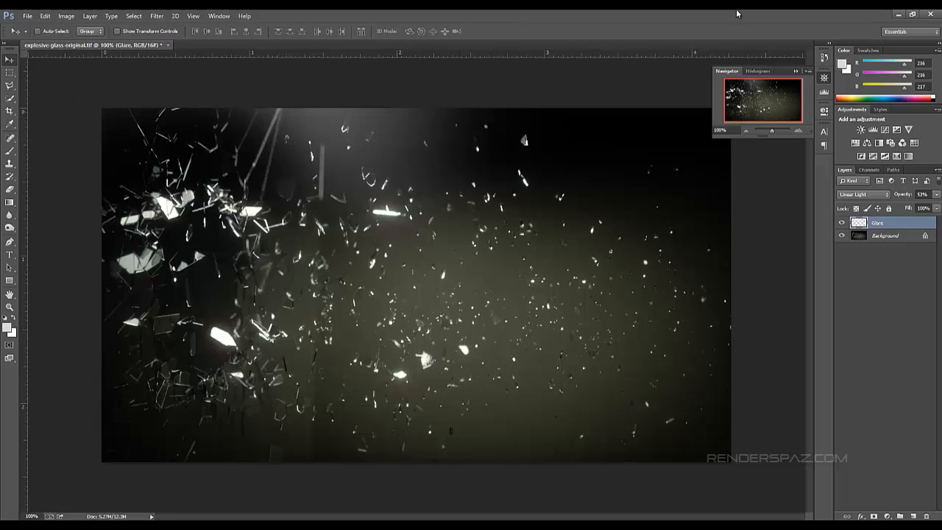
left_click_drag(772, 130, 774, 131)
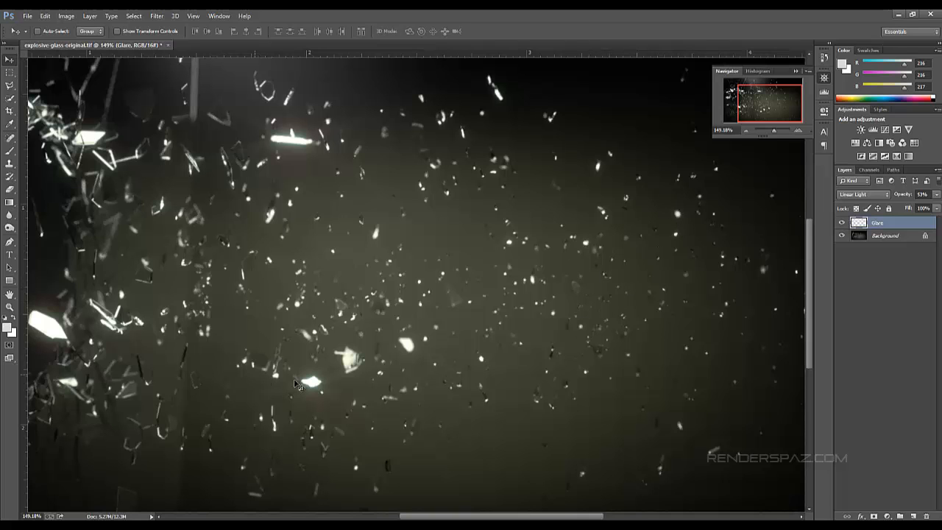
left_click_drag(772, 131, 772, 132)
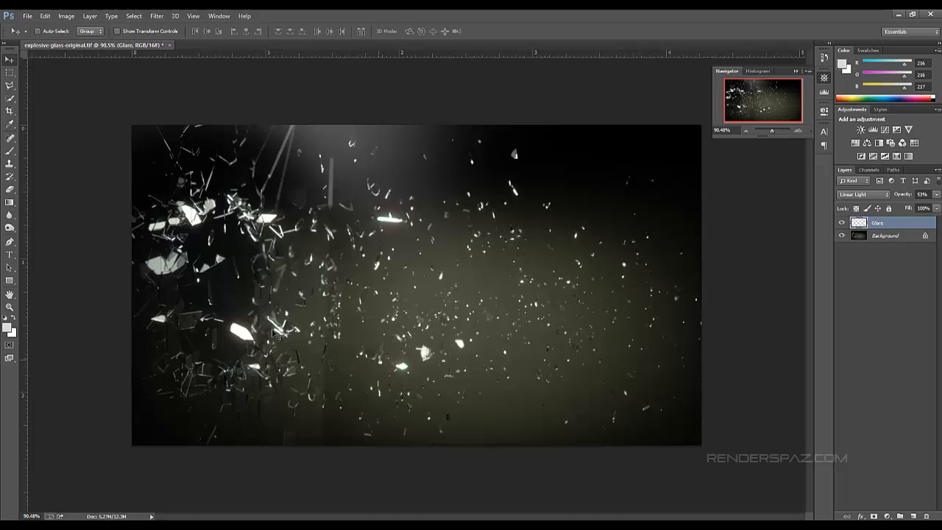